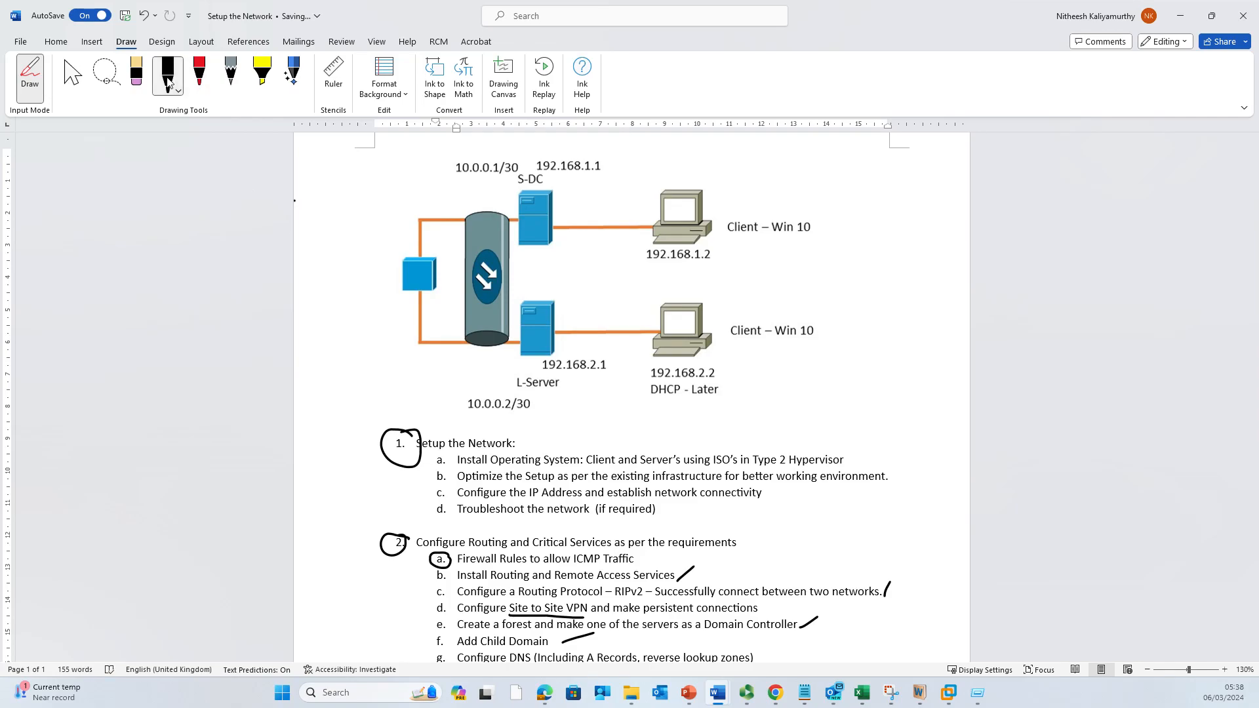
left_click(171, 78)
left_click(136, 78)
left_click(78, 75)
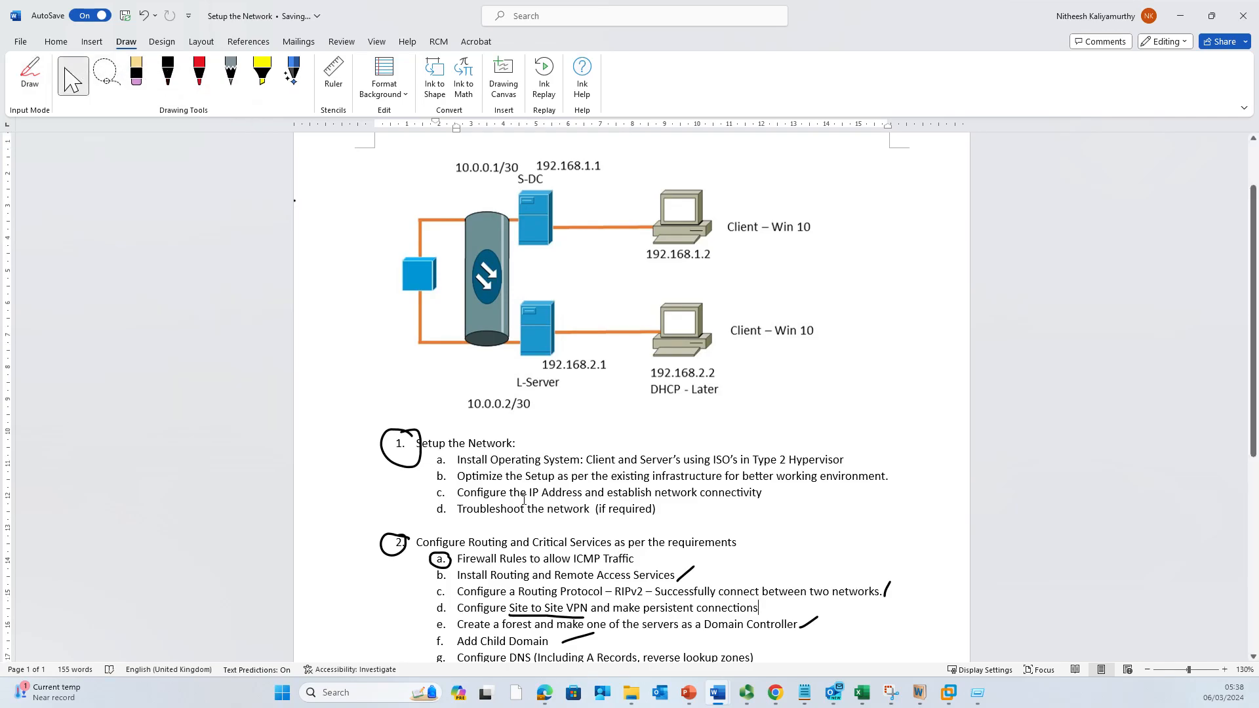
scroll(524, 505, "down", 3)
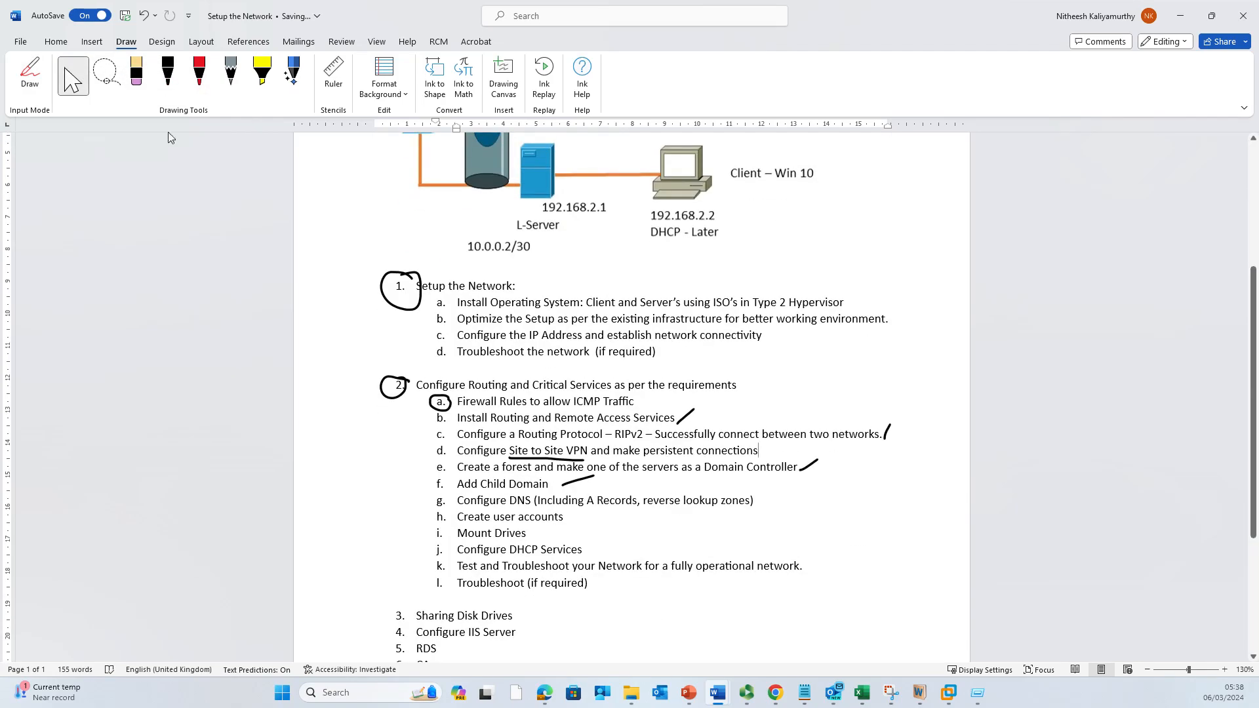
left_click(168, 73)
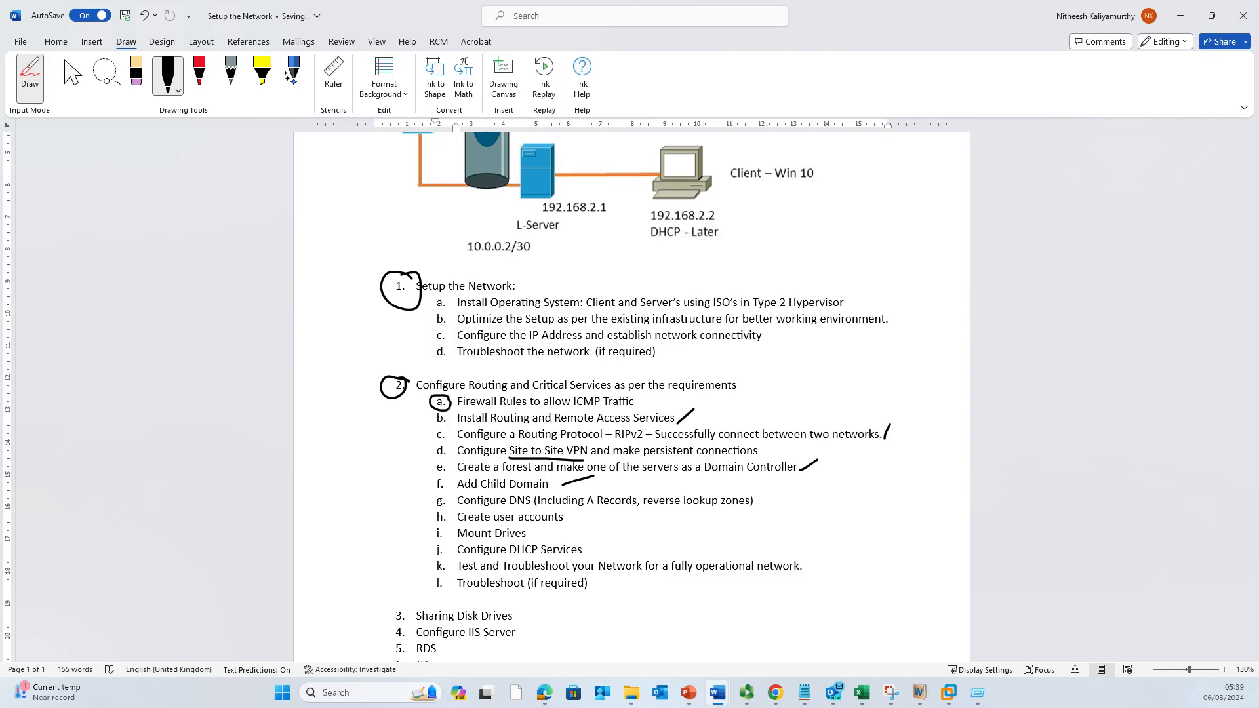
Step: Switch to VMware Workstation, release the guest input, and view the running L-Server console
key("alt+Tab")
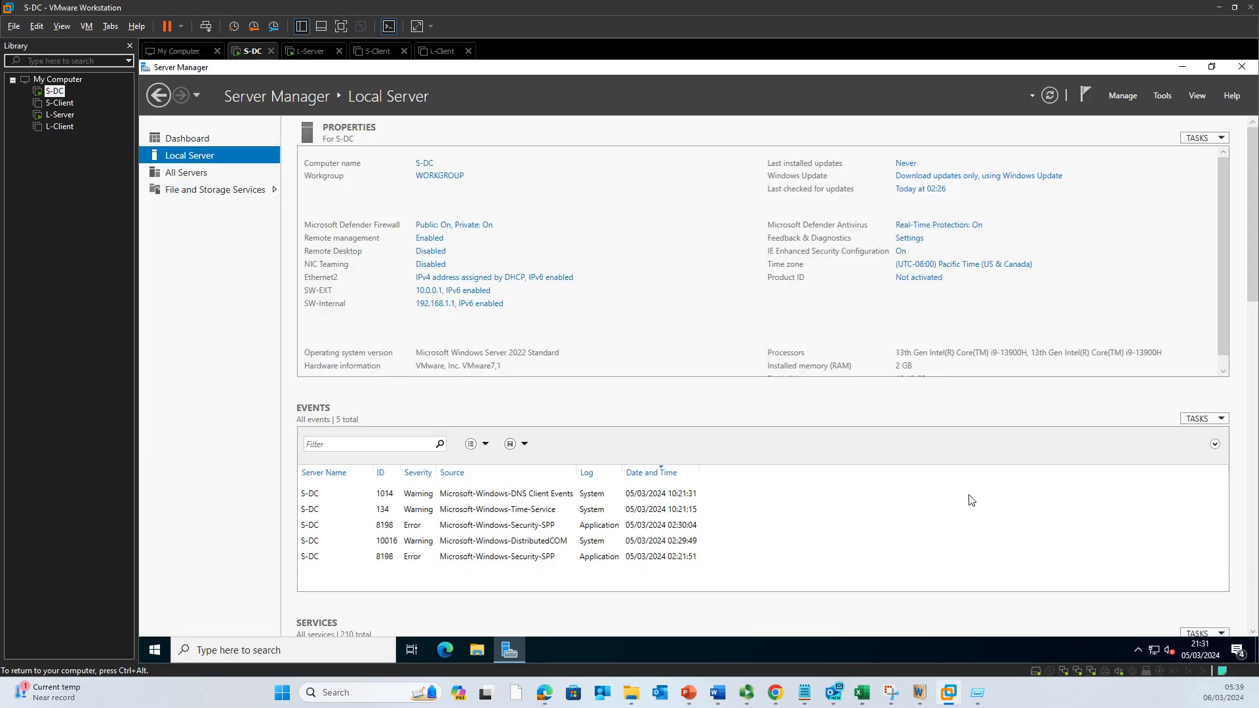
key("ctrl+alt")
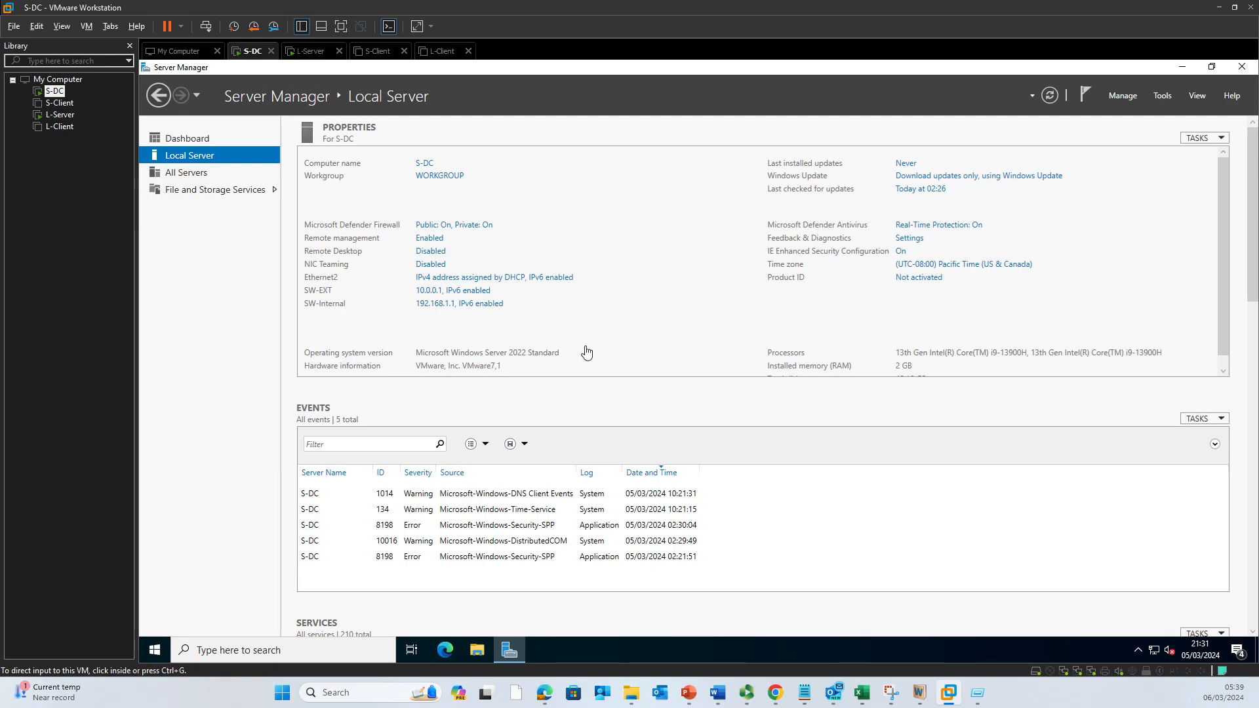
left_click(305, 53)
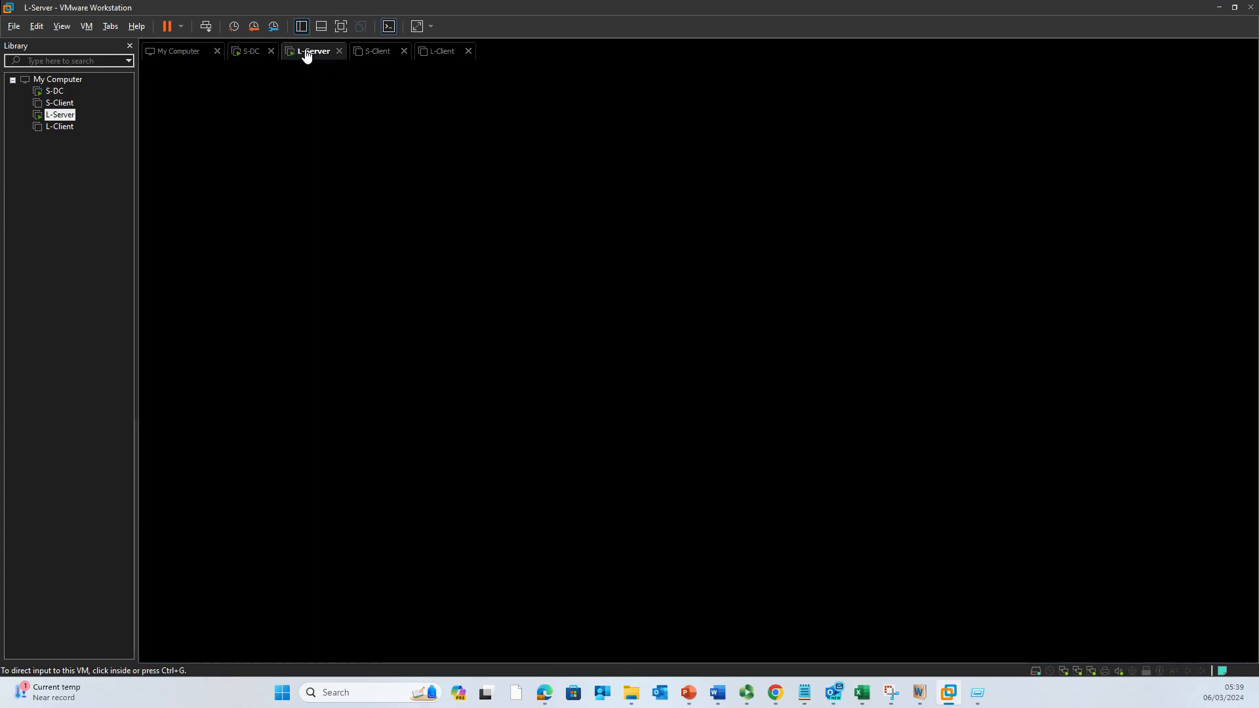
left_click(249, 52)
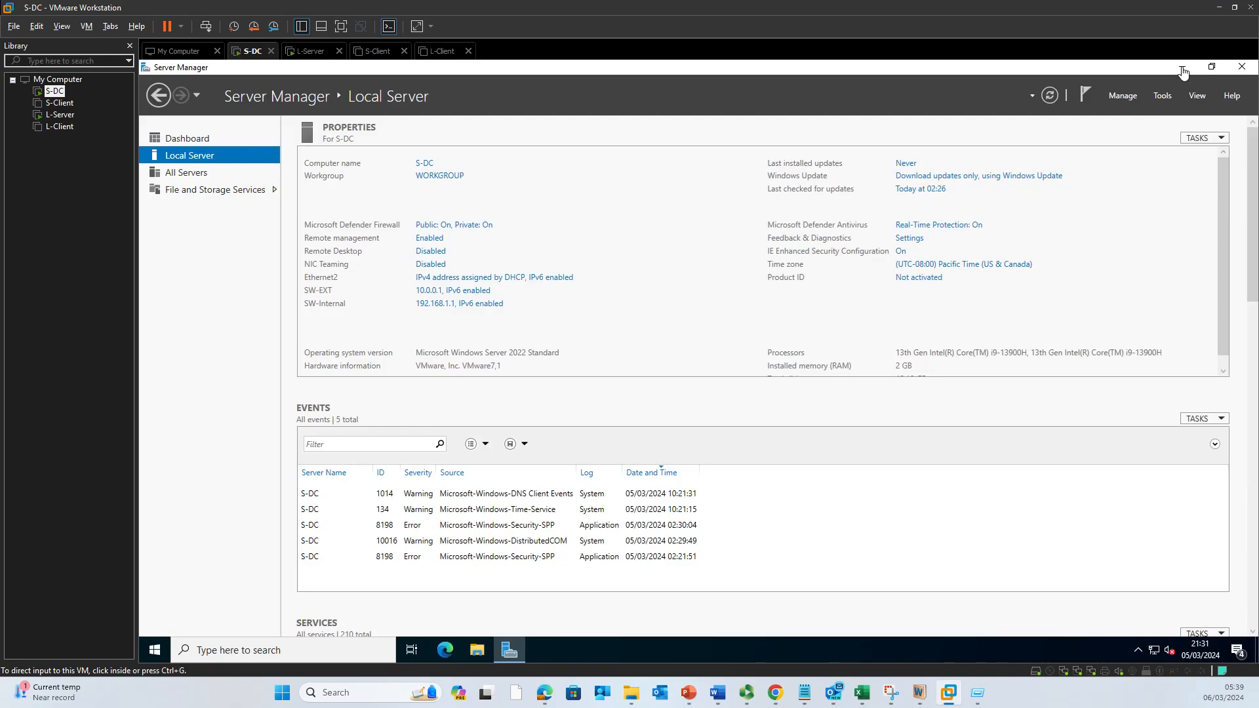
left_click(317, 56)
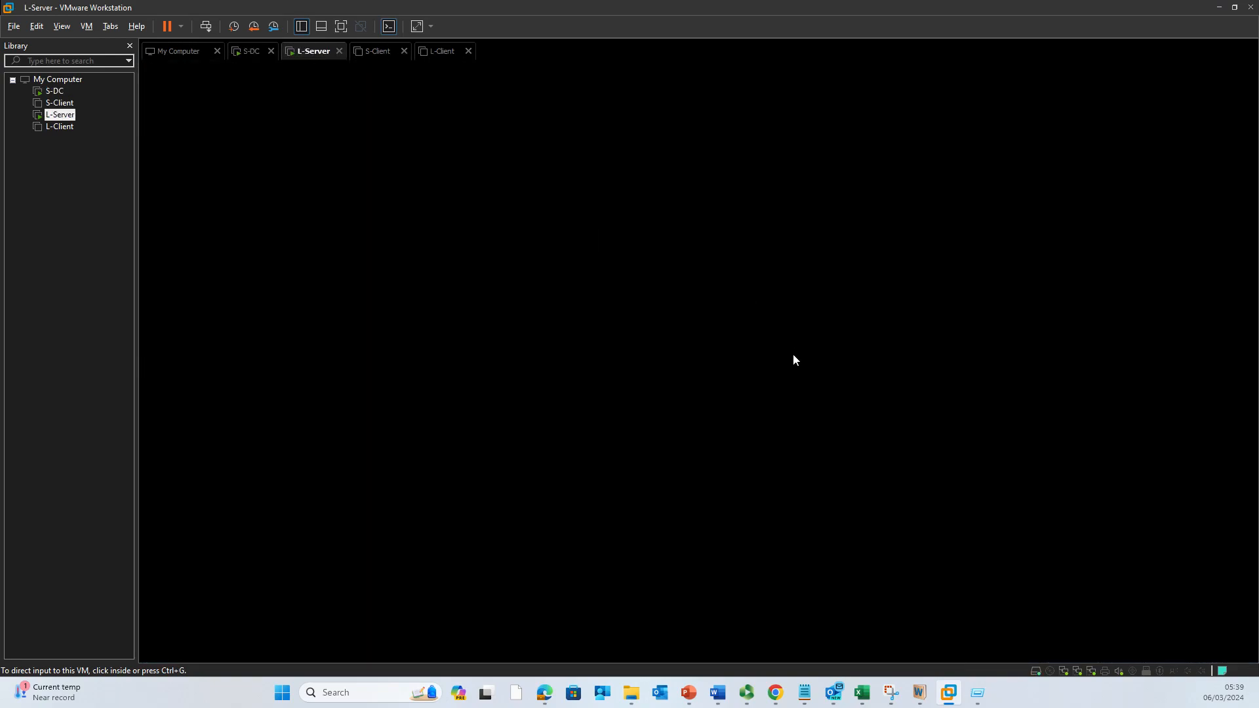
Step: Check the powered-off L-Client and S-Client machines, then bring S-DC to the front
left_click(450, 53)
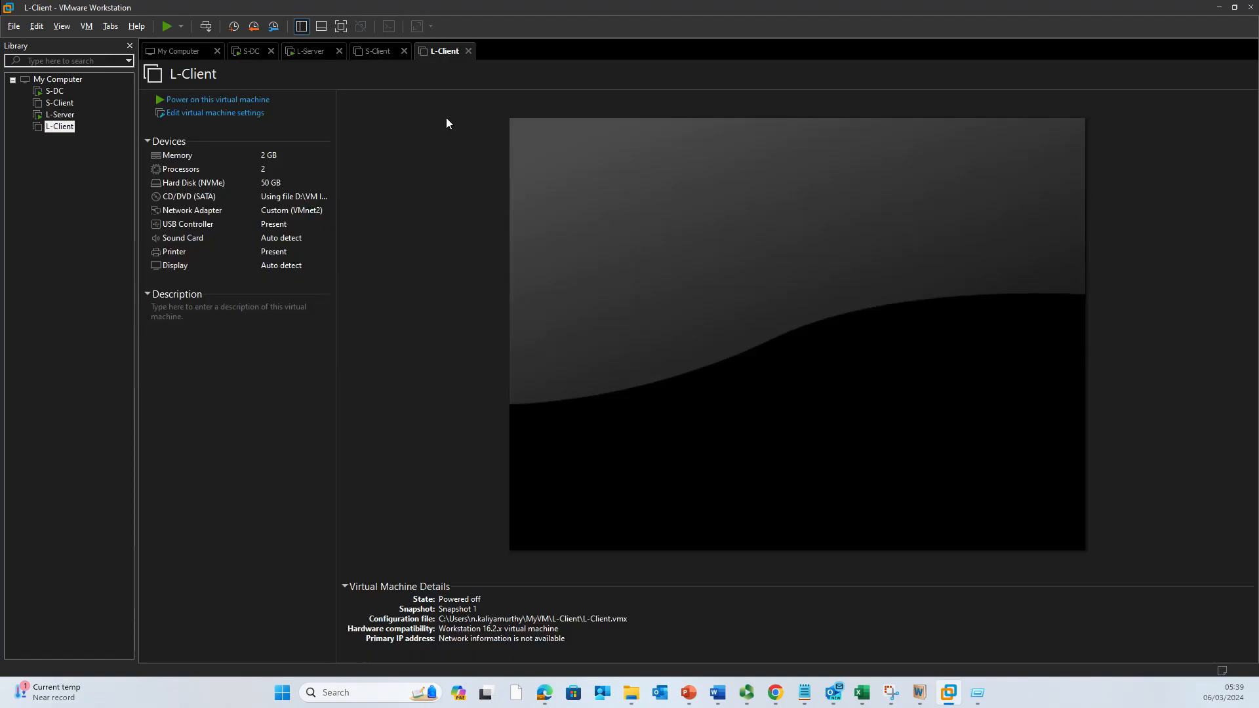
left_click(379, 52)
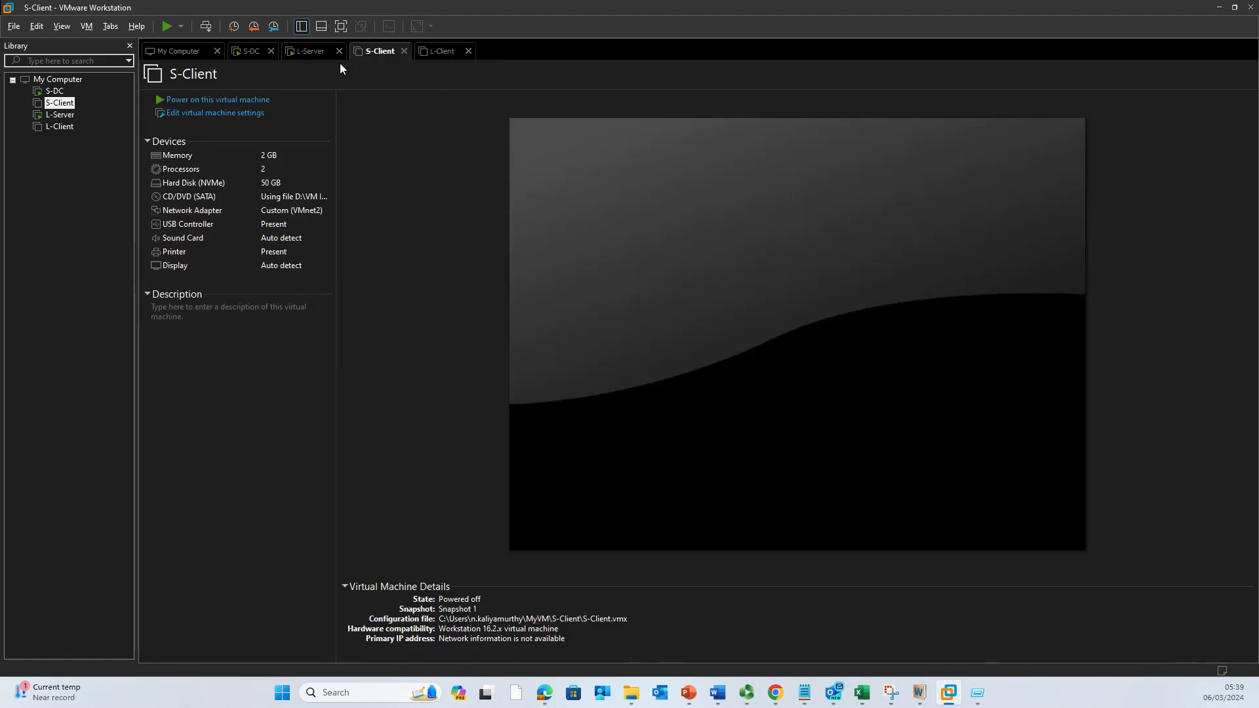
left_click(305, 52)
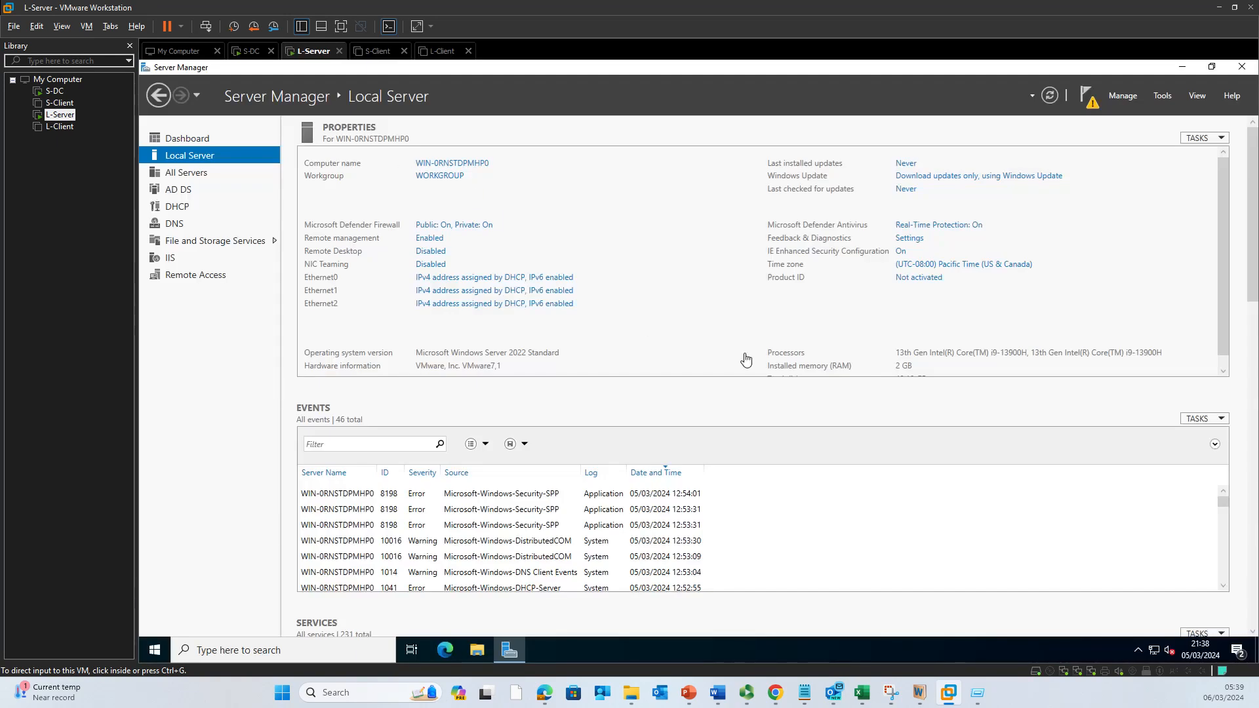
left_click(832, 437)
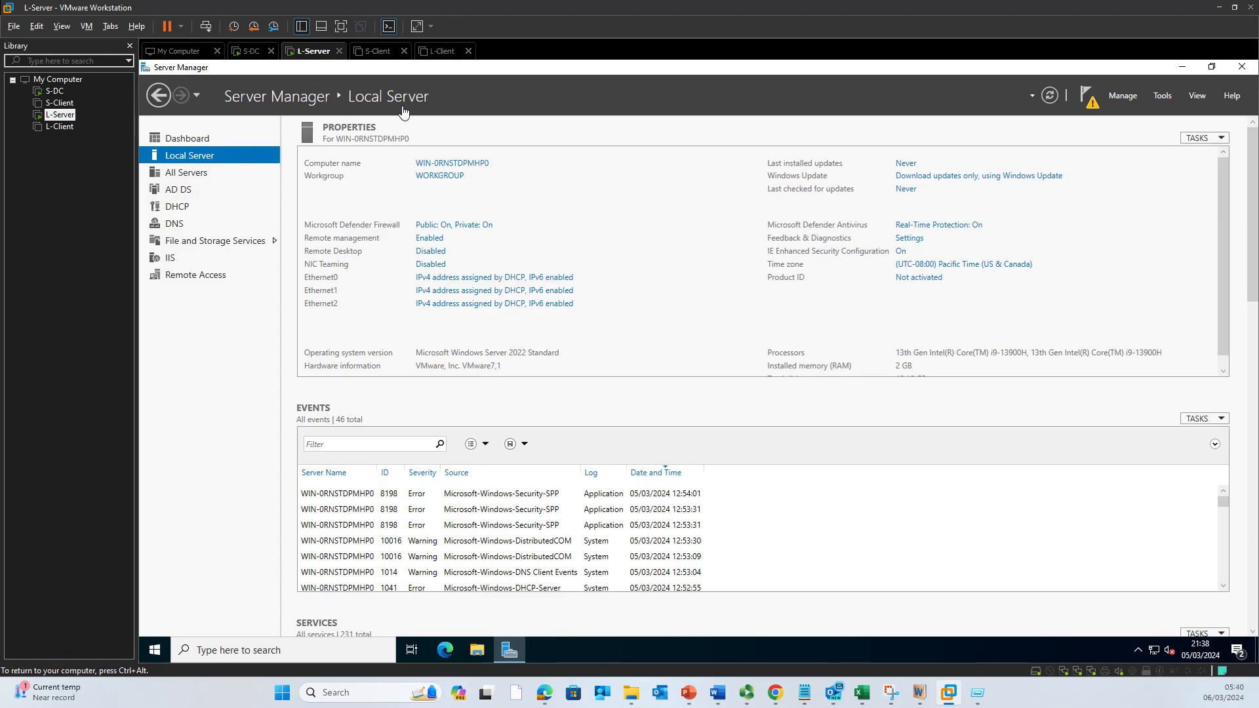
left_click(255, 52)
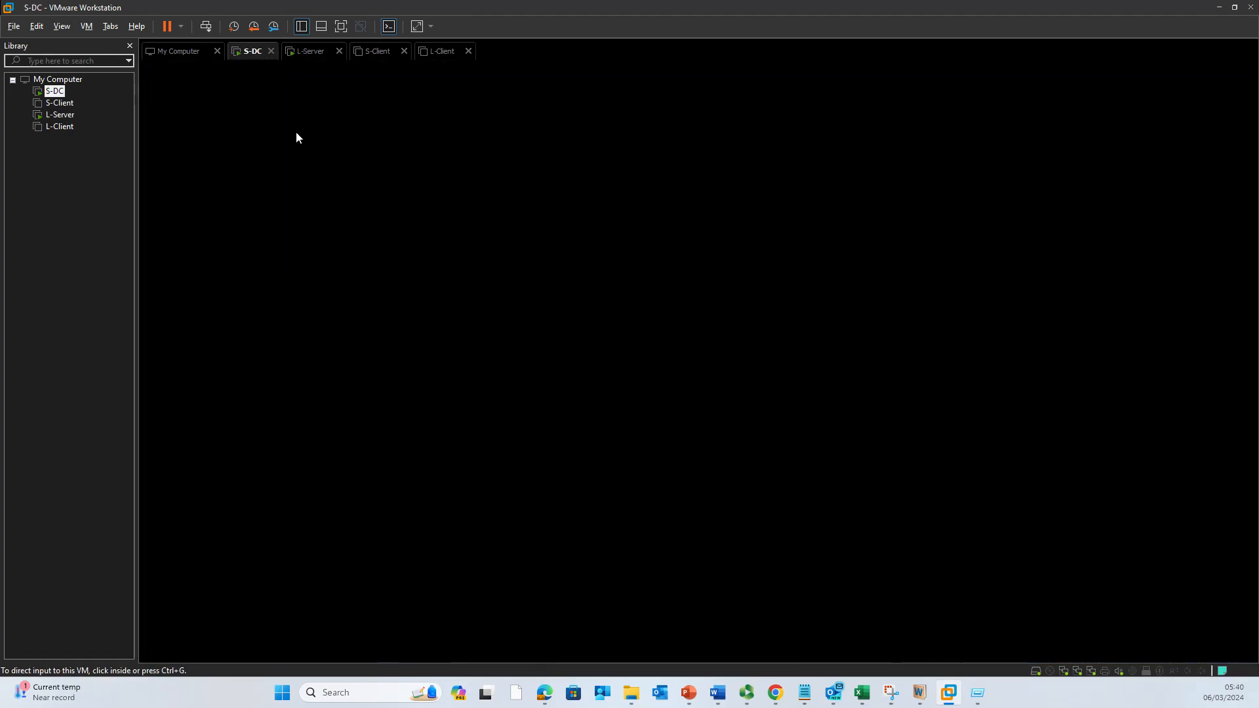
Step: Restart the S-DC guest with Power > Restart Guest from the Library
right_click(58, 93)
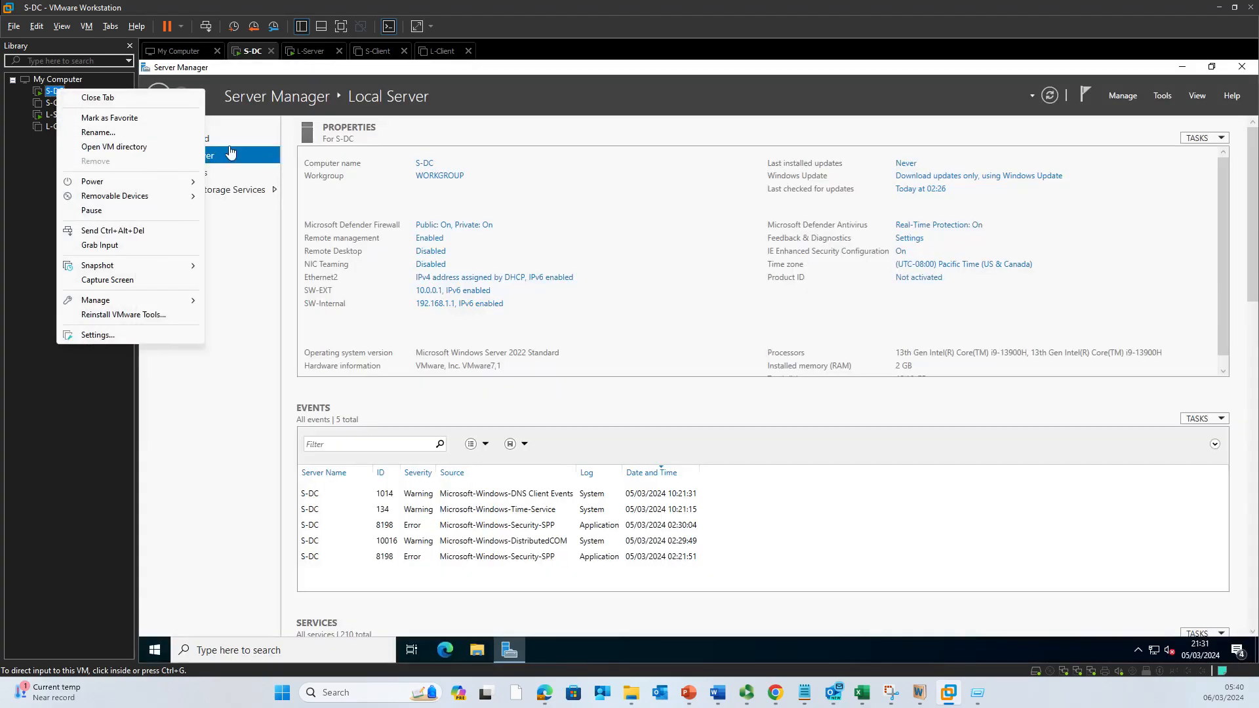
left_click(716, 302)
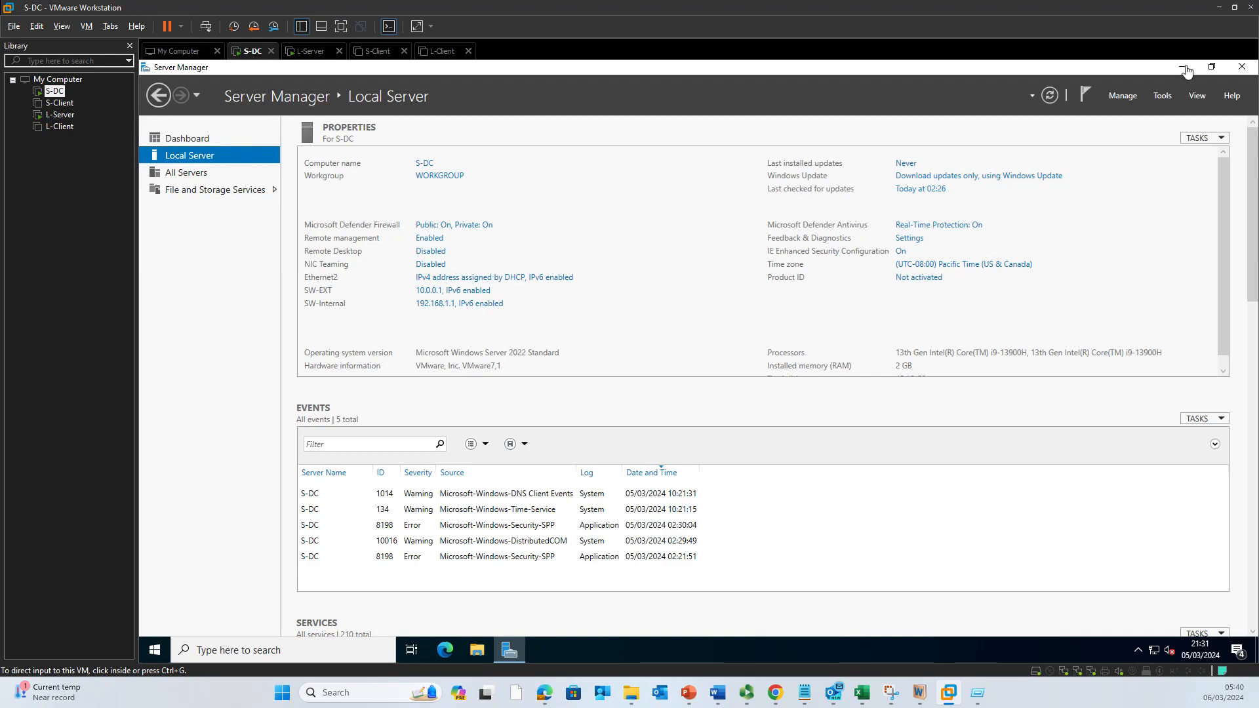
right_click(58, 99)
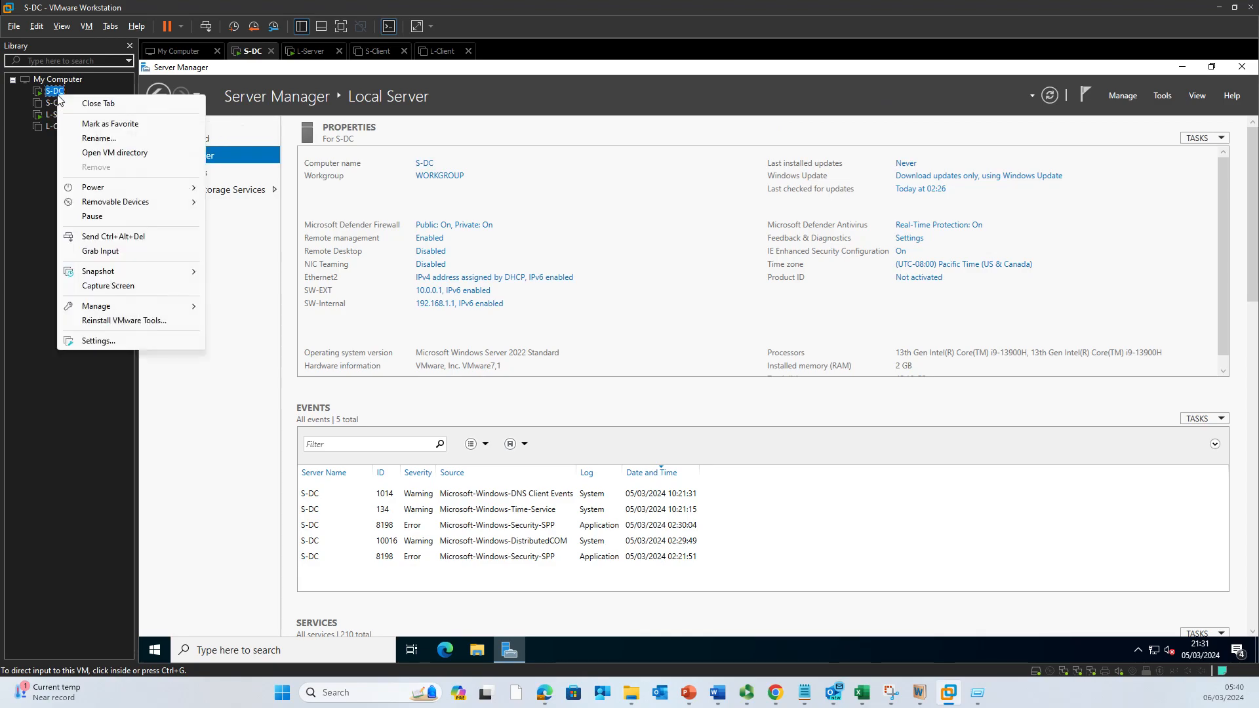
mouse_move(173, 187)
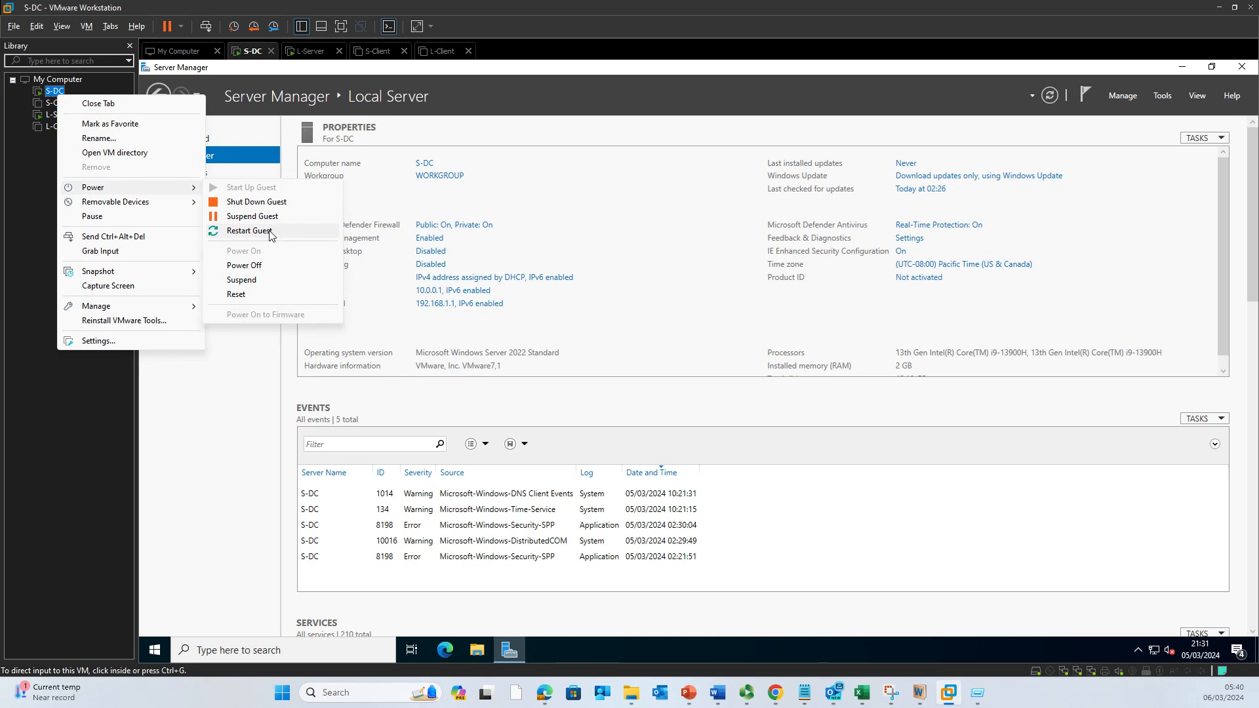
left_click(250, 231)
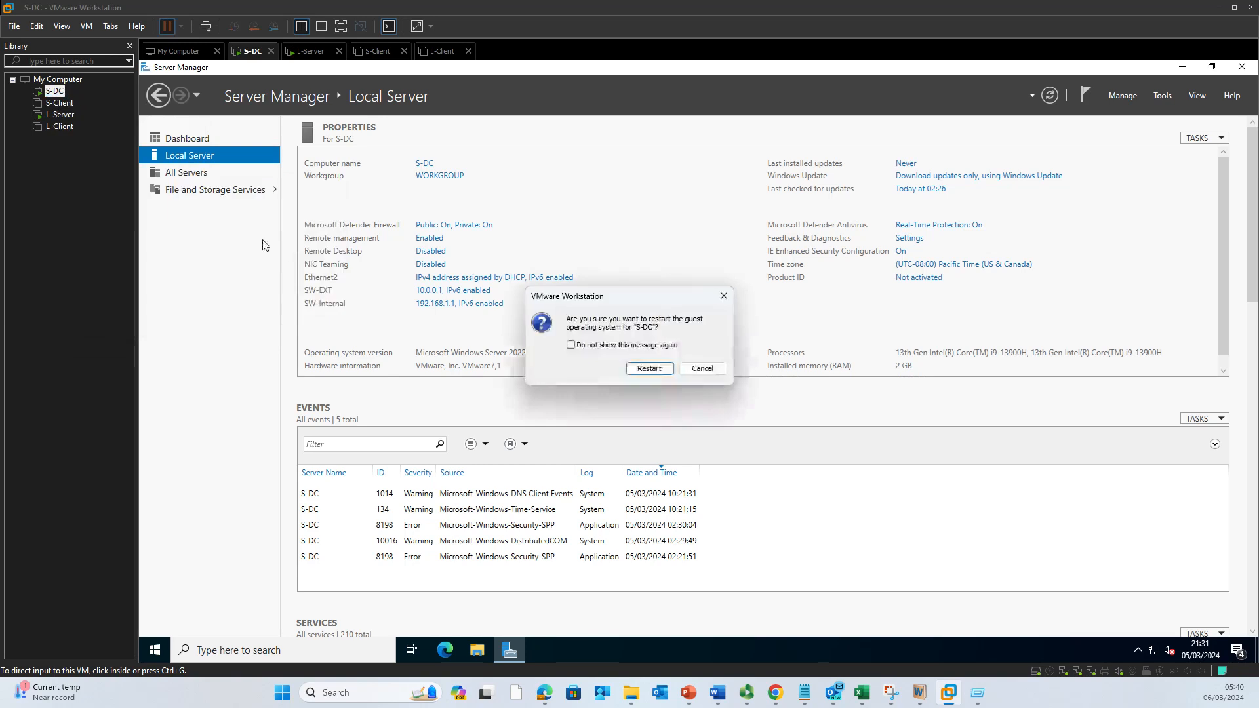
left_click(649, 374)
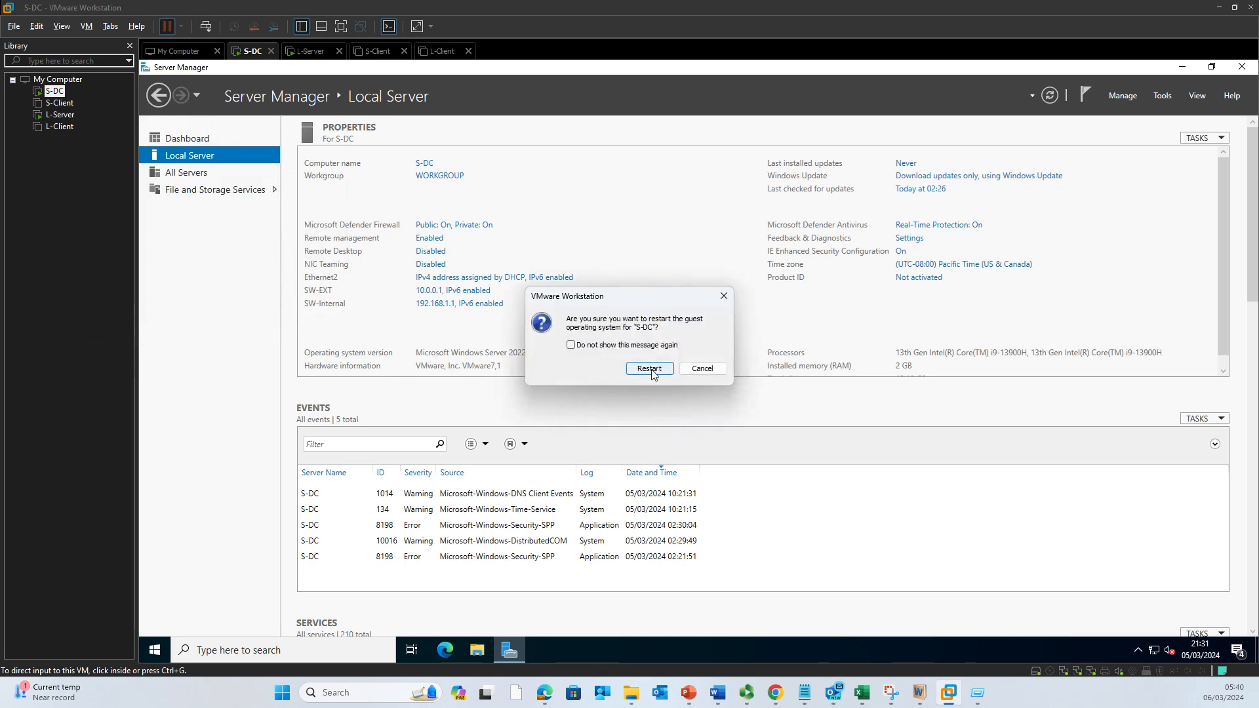
Step: Restart the L-Server guest the same way, then return to S-DC's Local Server page
right_click(64, 117)
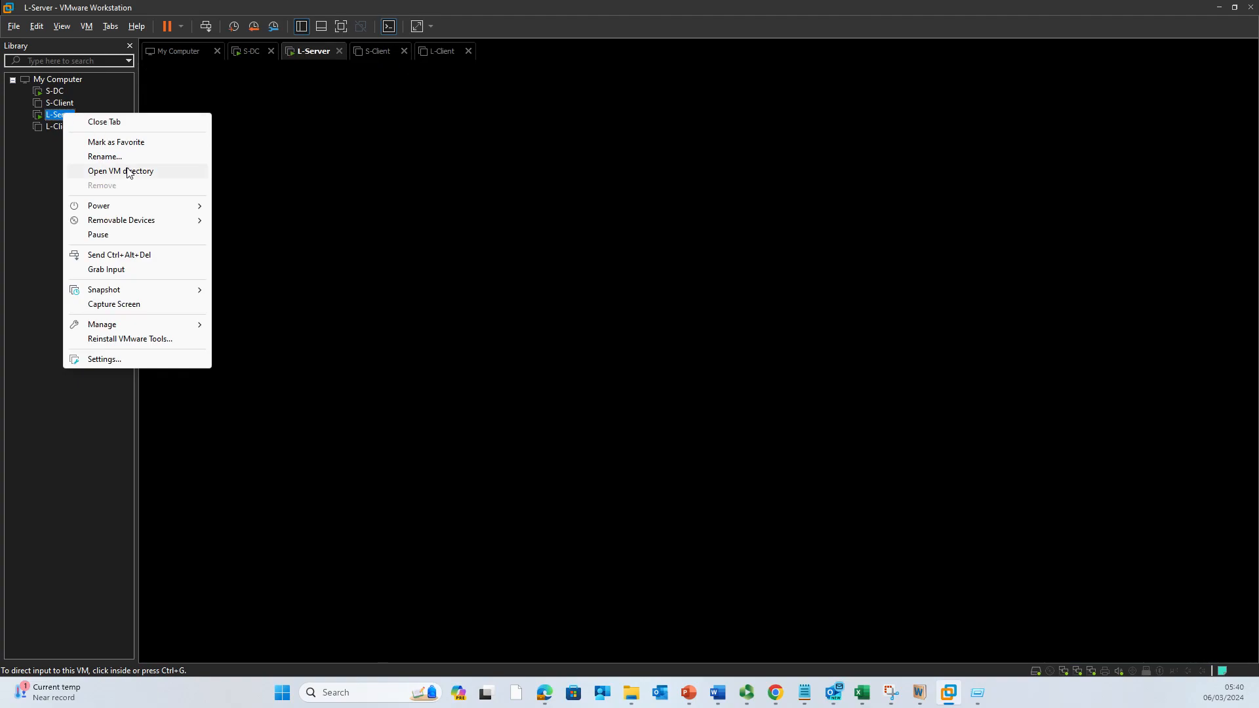
mouse_move(141, 205)
left_click(255, 250)
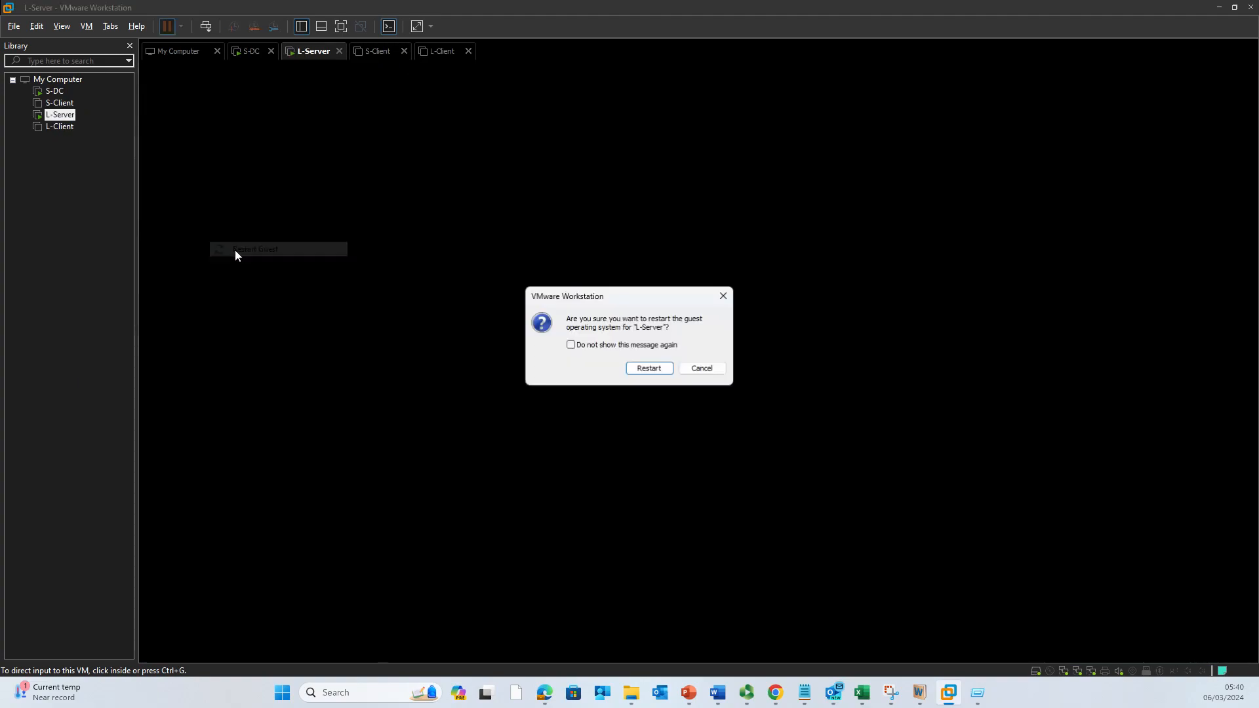
left_click(649, 369)
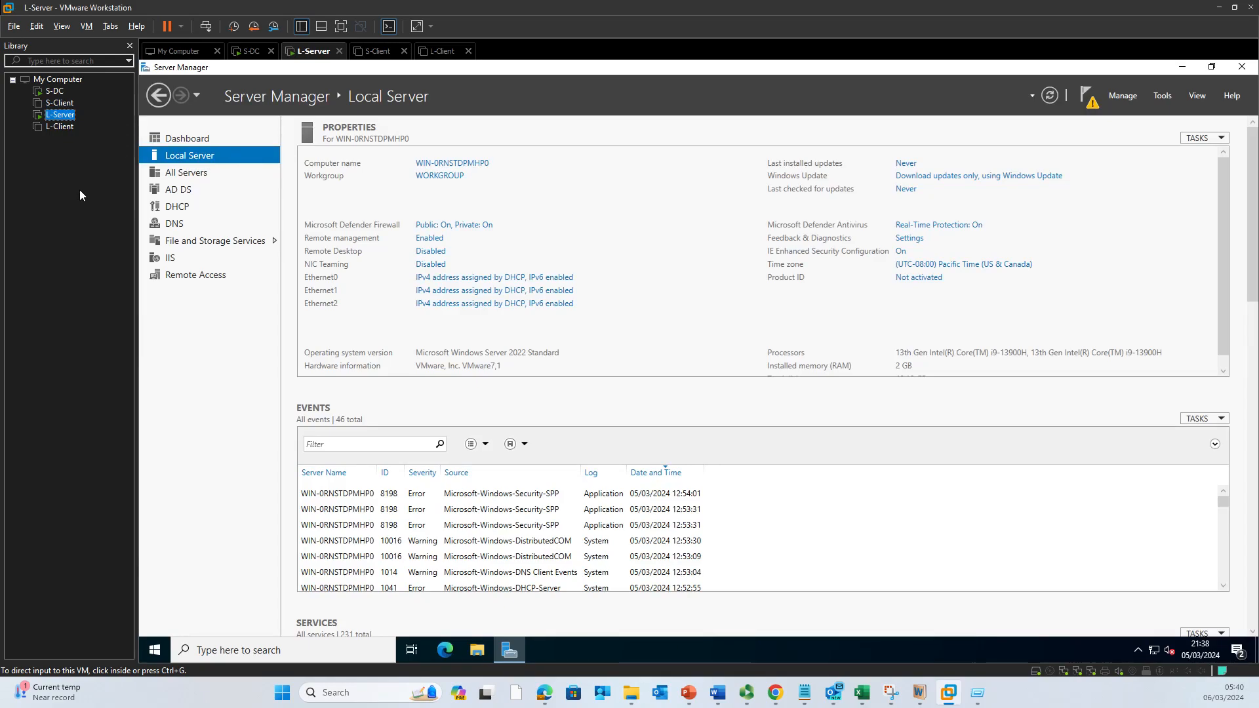
left_click(56, 92)
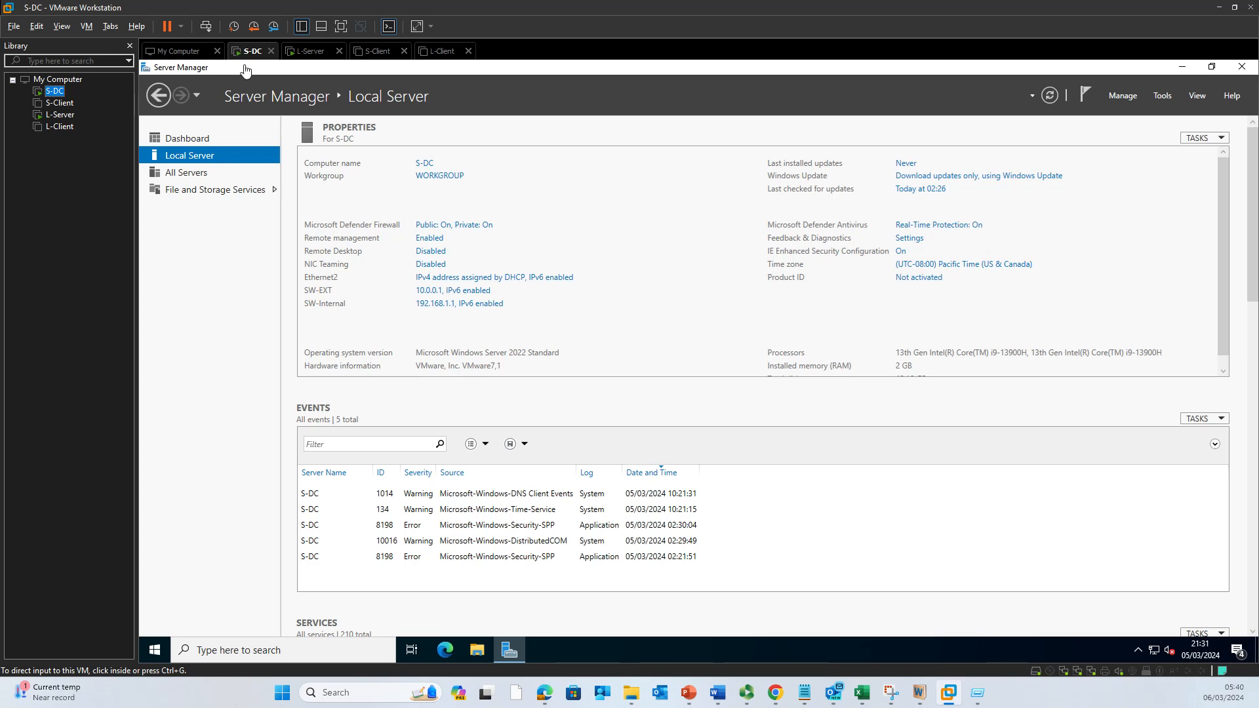
Step: Close the S-DC and L-Server tabs, answering their still-running warnings
left_click(271, 50)
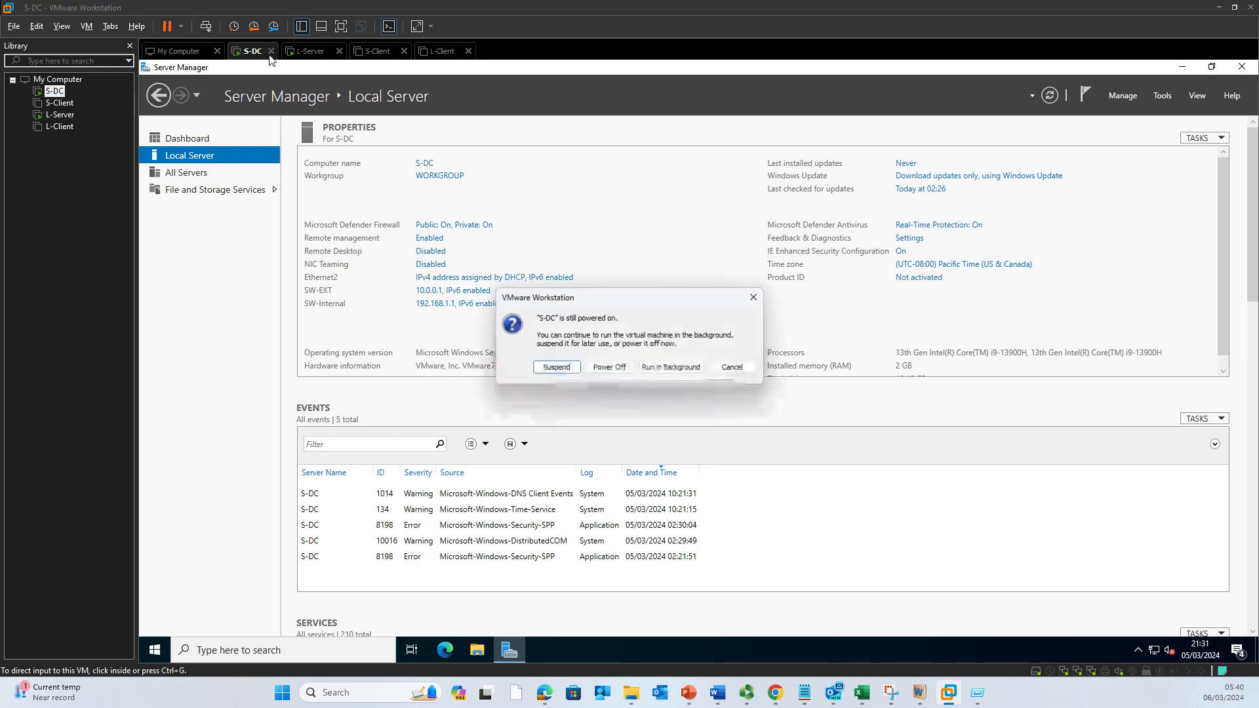
left_click(610, 366)
left_click(313, 53)
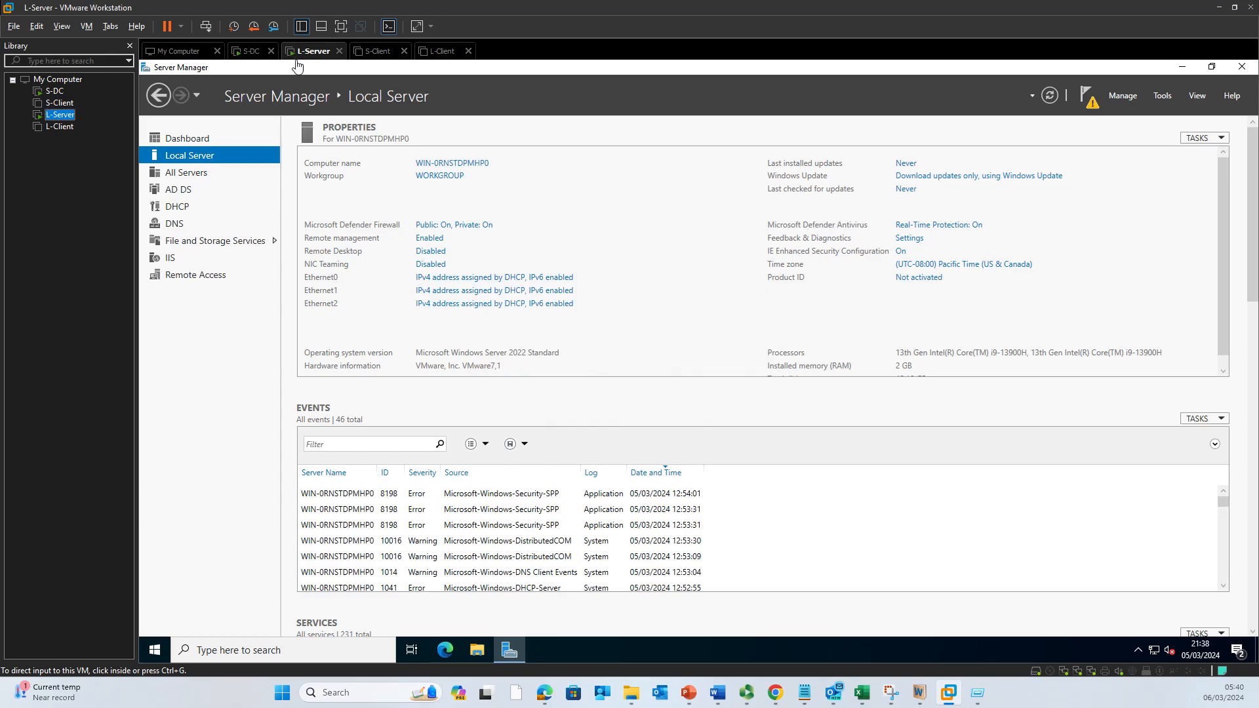
left_click(339, 51)
left_click(598, 370)
left_click(251, 53)
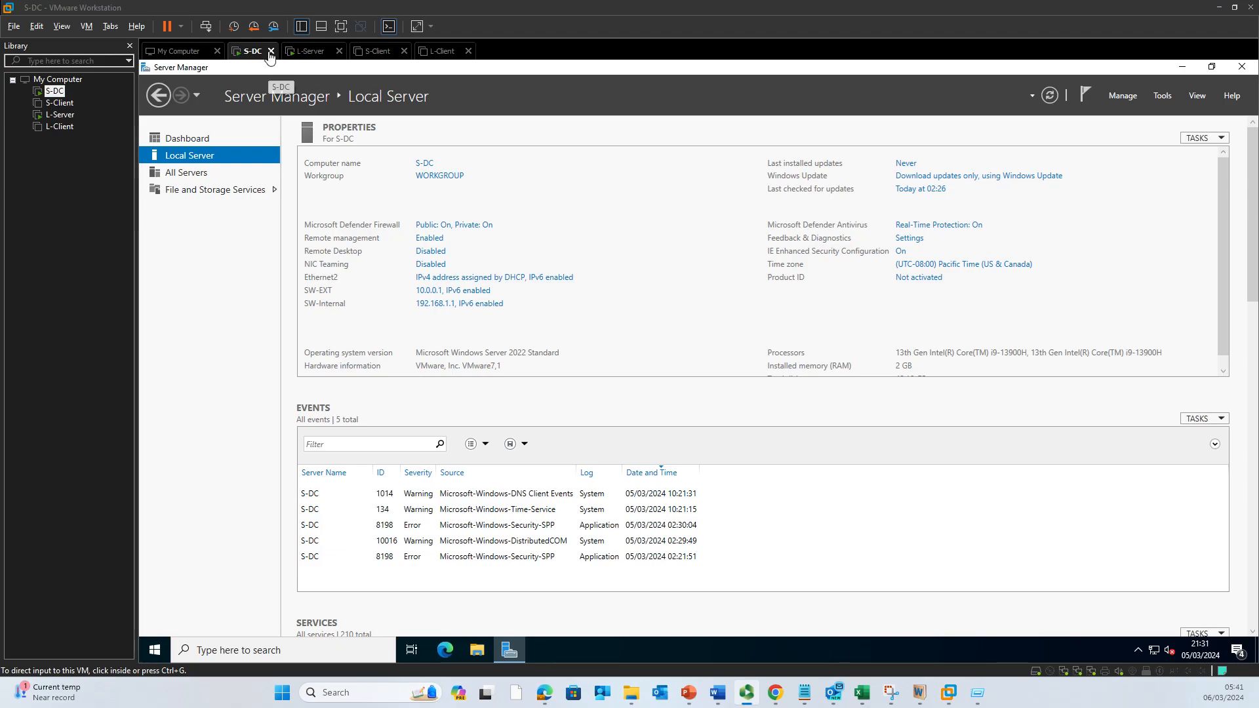
Step: Exit VMware, choosing Power Off for running VMs and dismissing the power-operation error
left_click(270, 51)
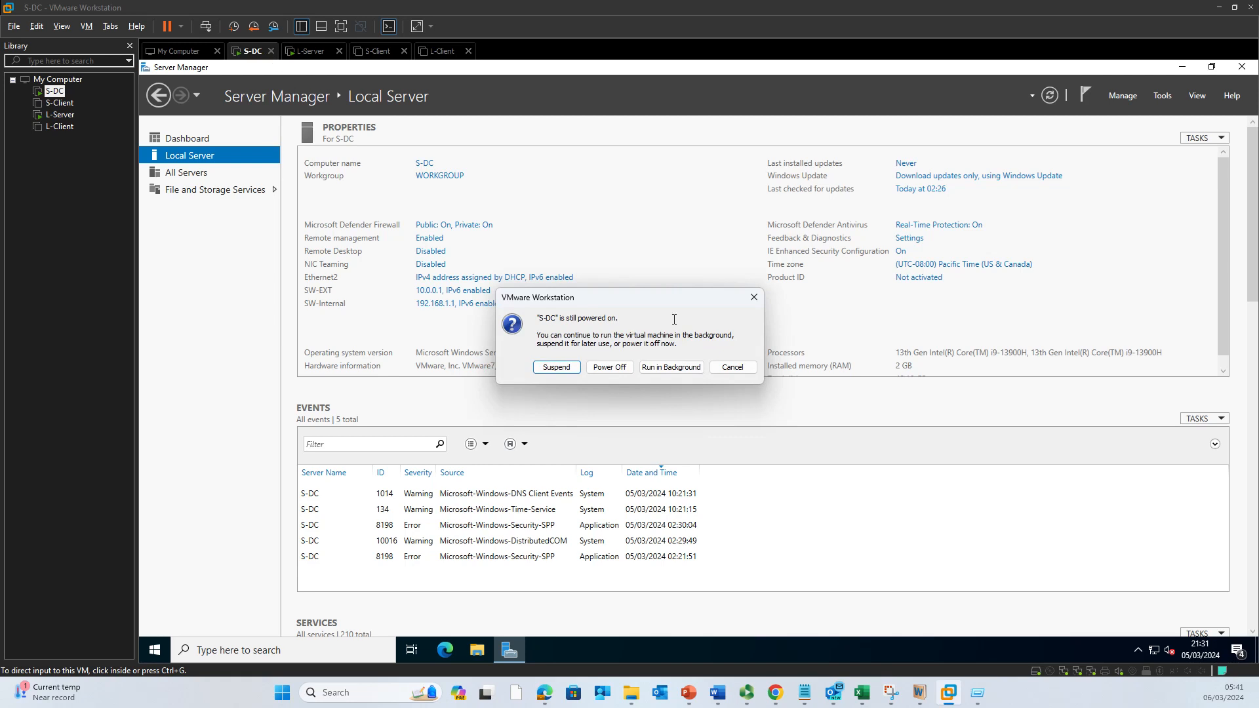
left_click(616, 367)
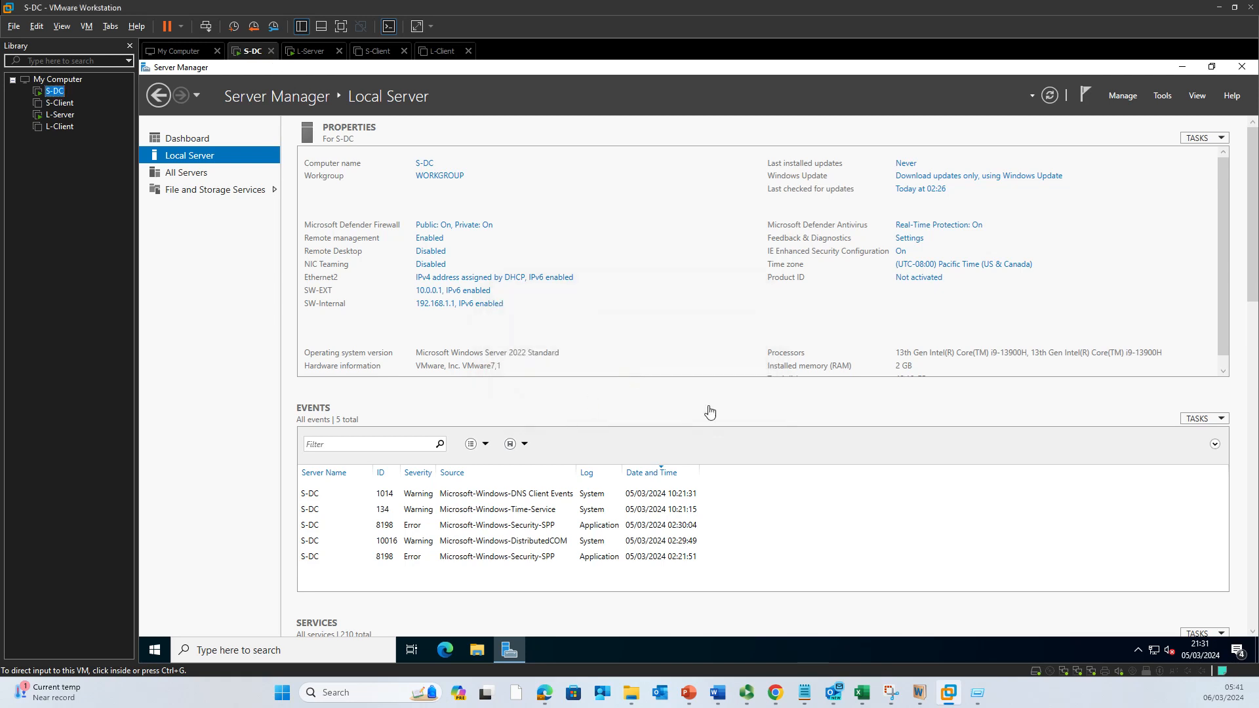
left_click(1249, 7)
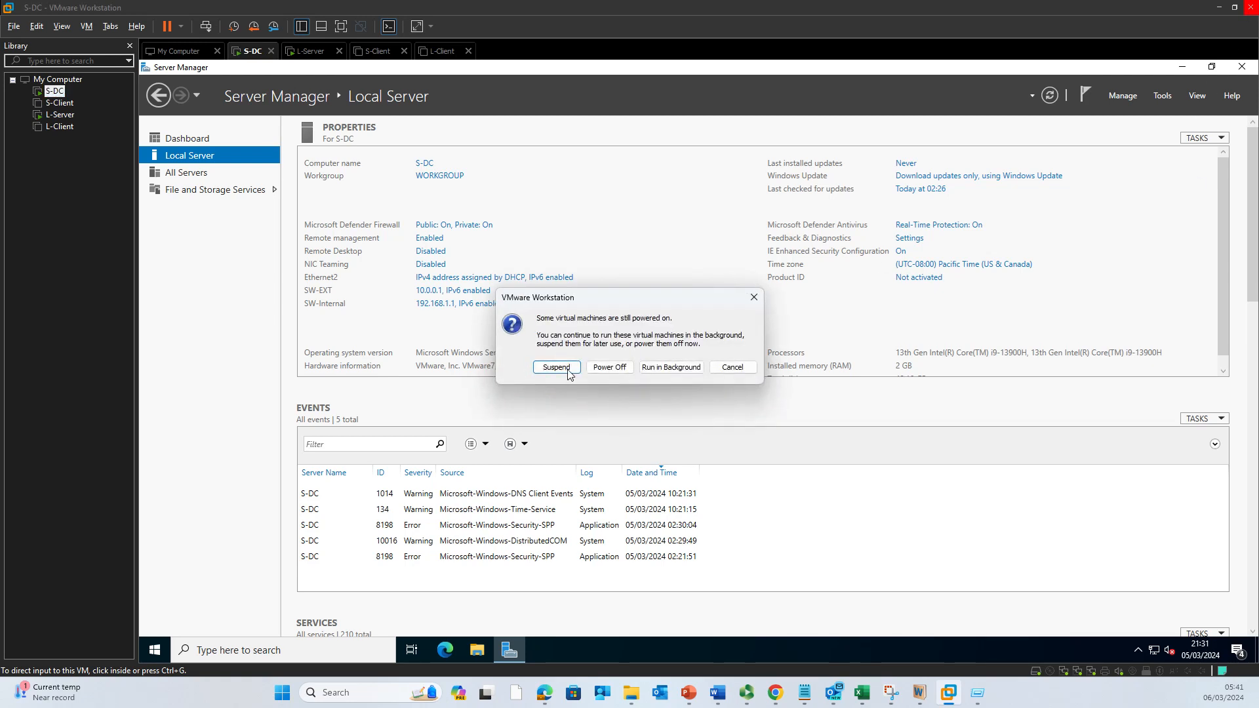
left_click(610, 368)
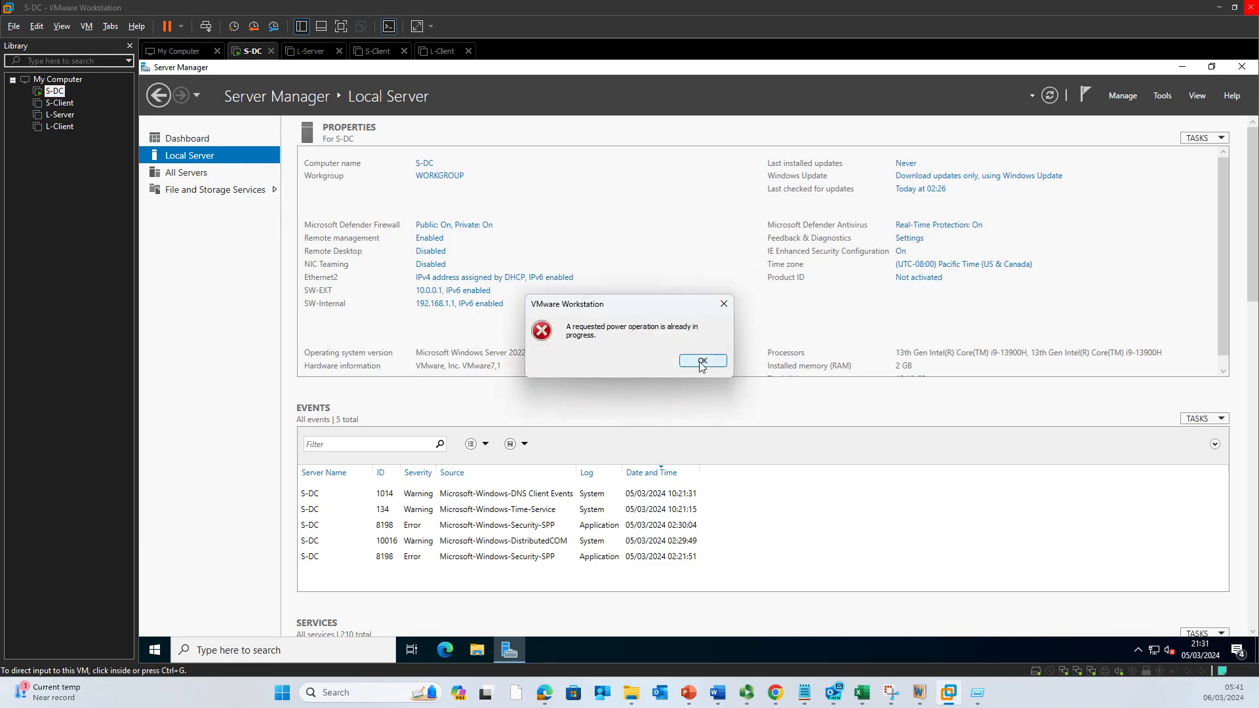
left_click(701, 361)
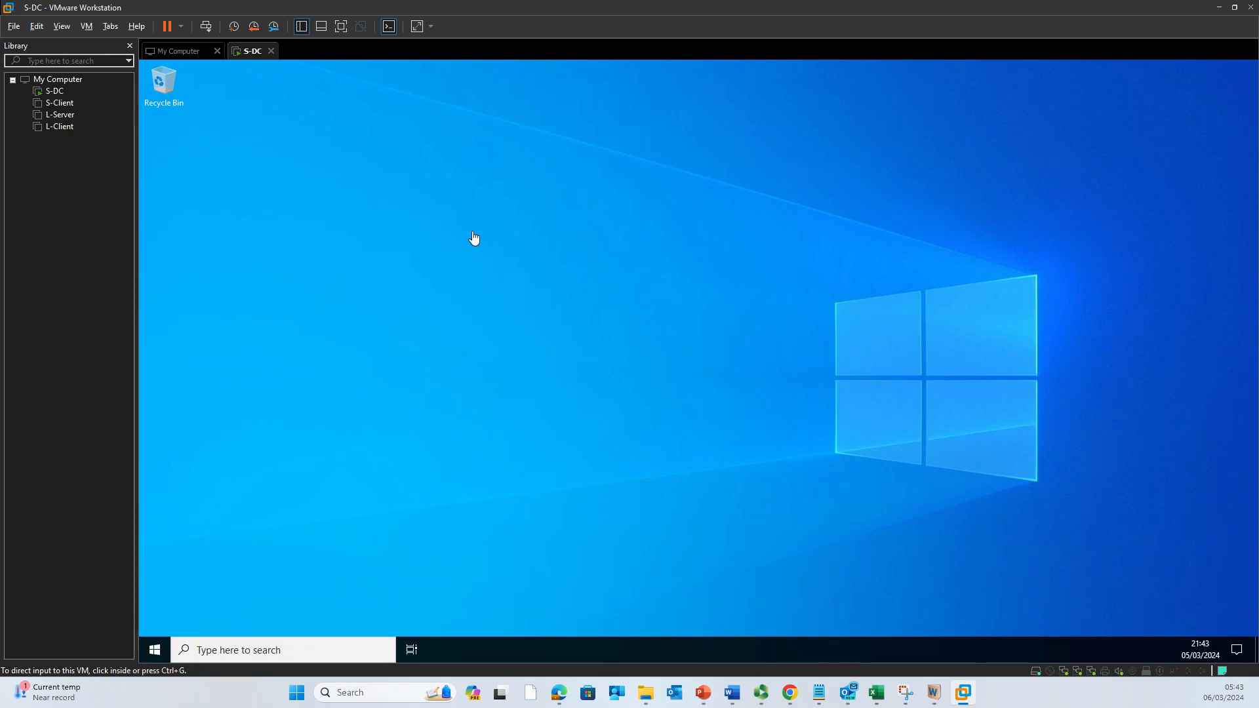
Step: Open an administrator Command Prompt on S-DC via Run, cancelling the Shutdown Event Tracker
left_click(536, 281)
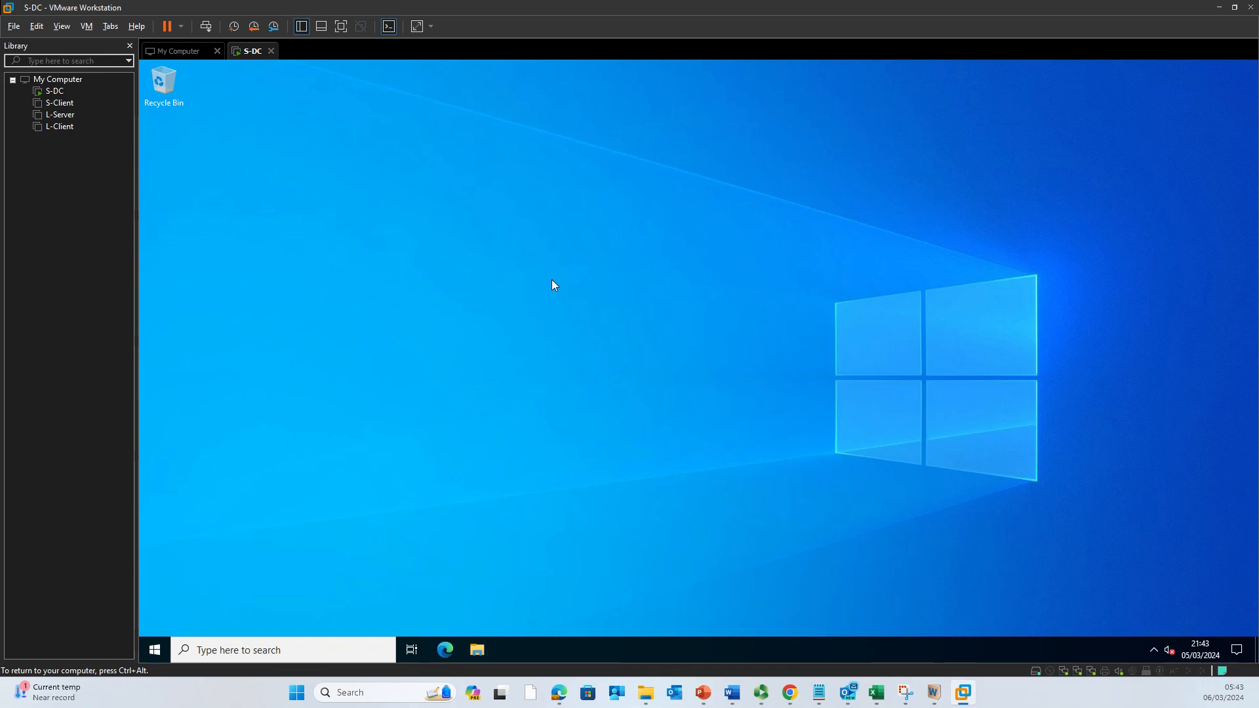
key("super+r")
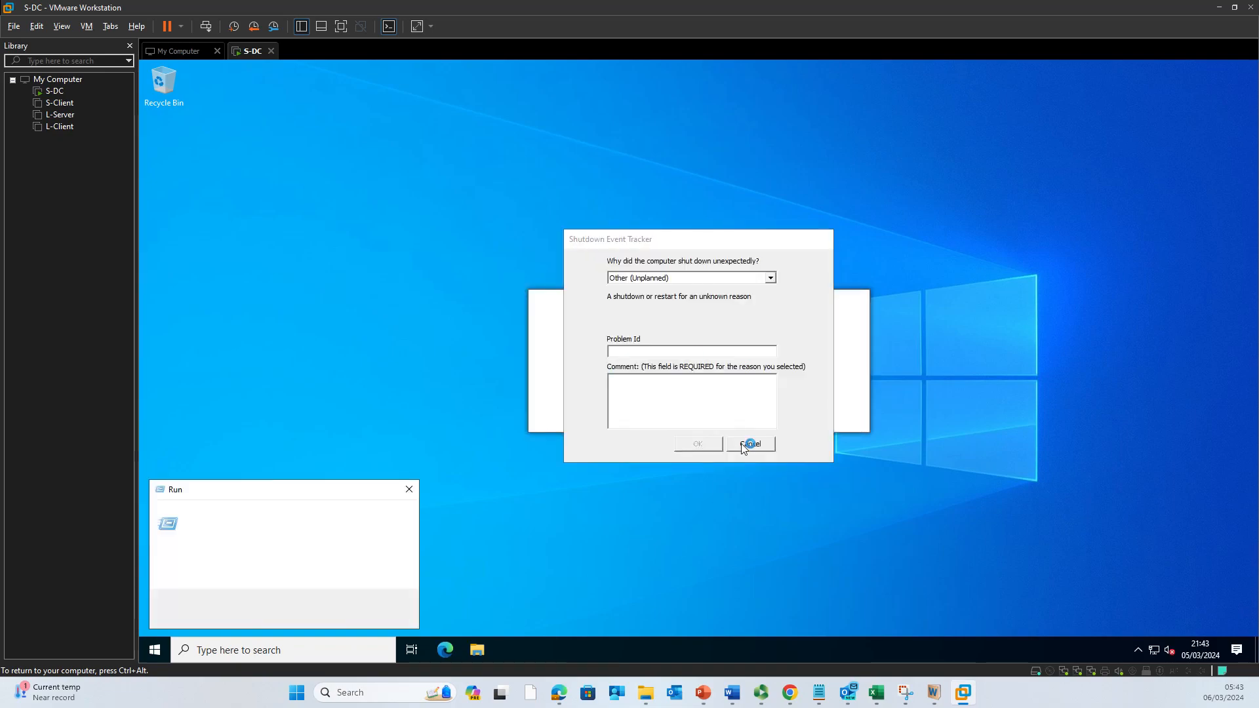
left_click(747, 441)
left_click(334, 551)
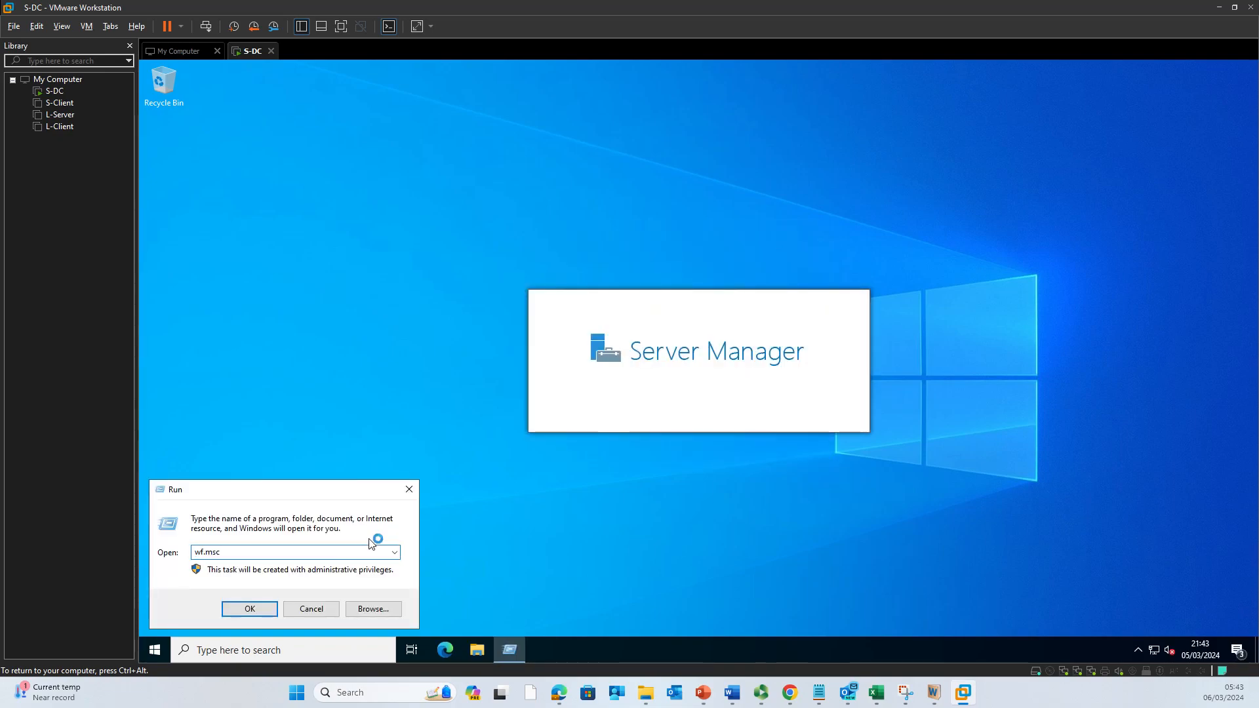
key("Return")
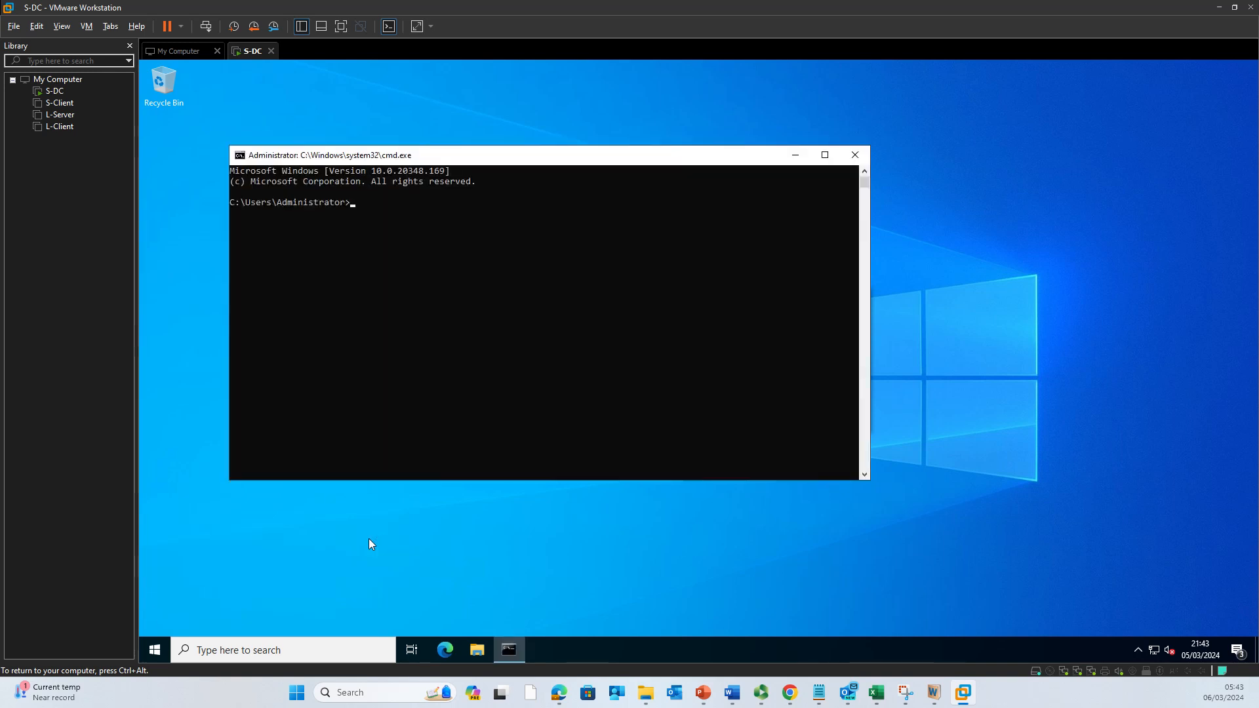
Step: Run ipconfig, minimize Server Manager, and maximize the command prompt to read the adapter addresses
type("ipconfig")
key("Return")
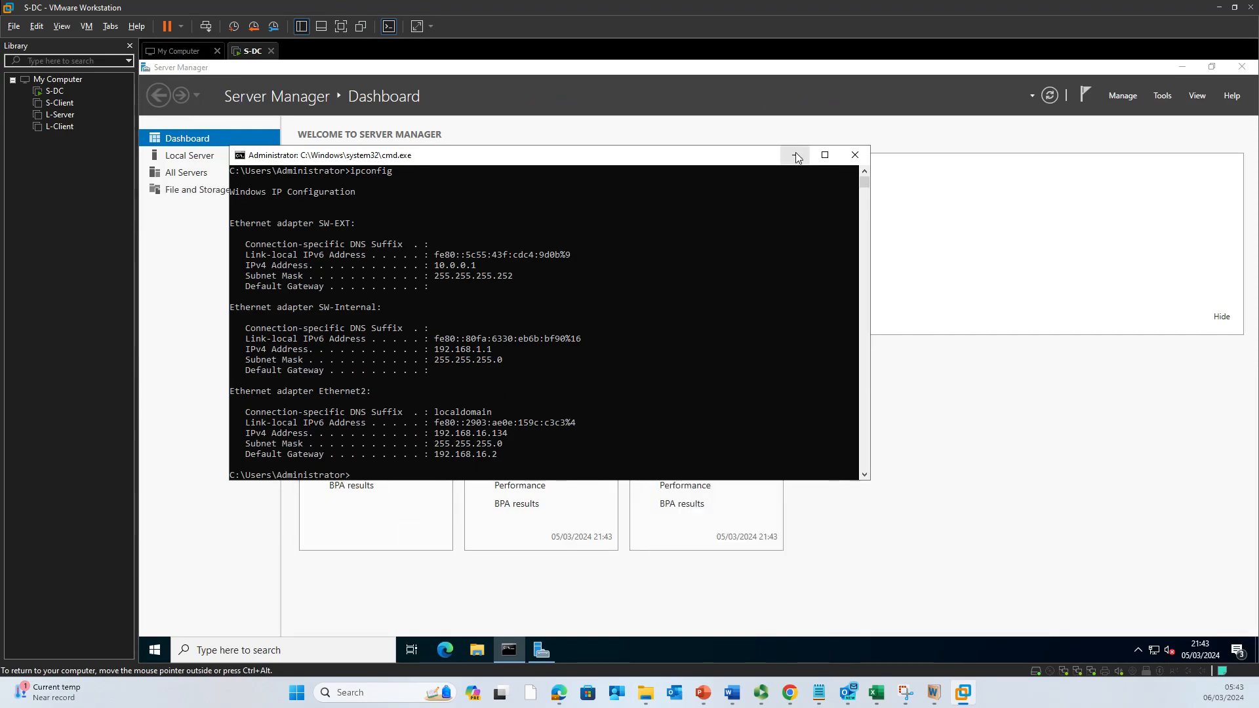
left_click(1181, 68)
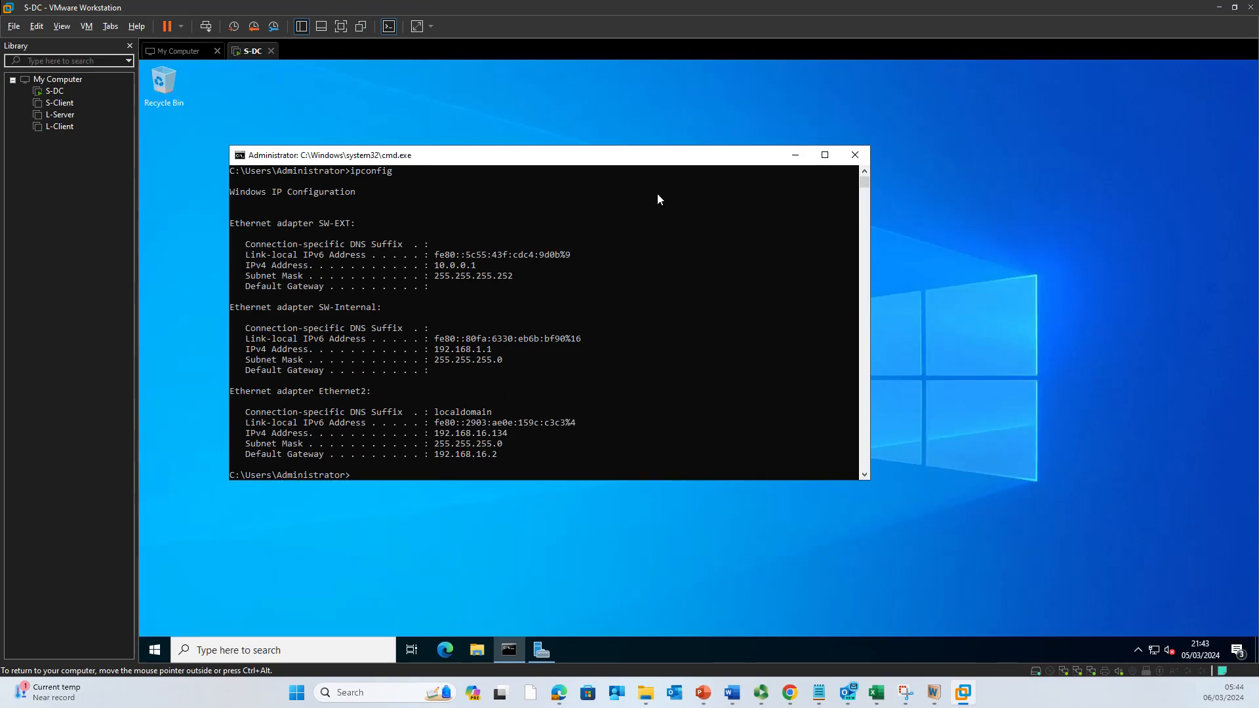
left_click_drag(445, 155, 708, 153)
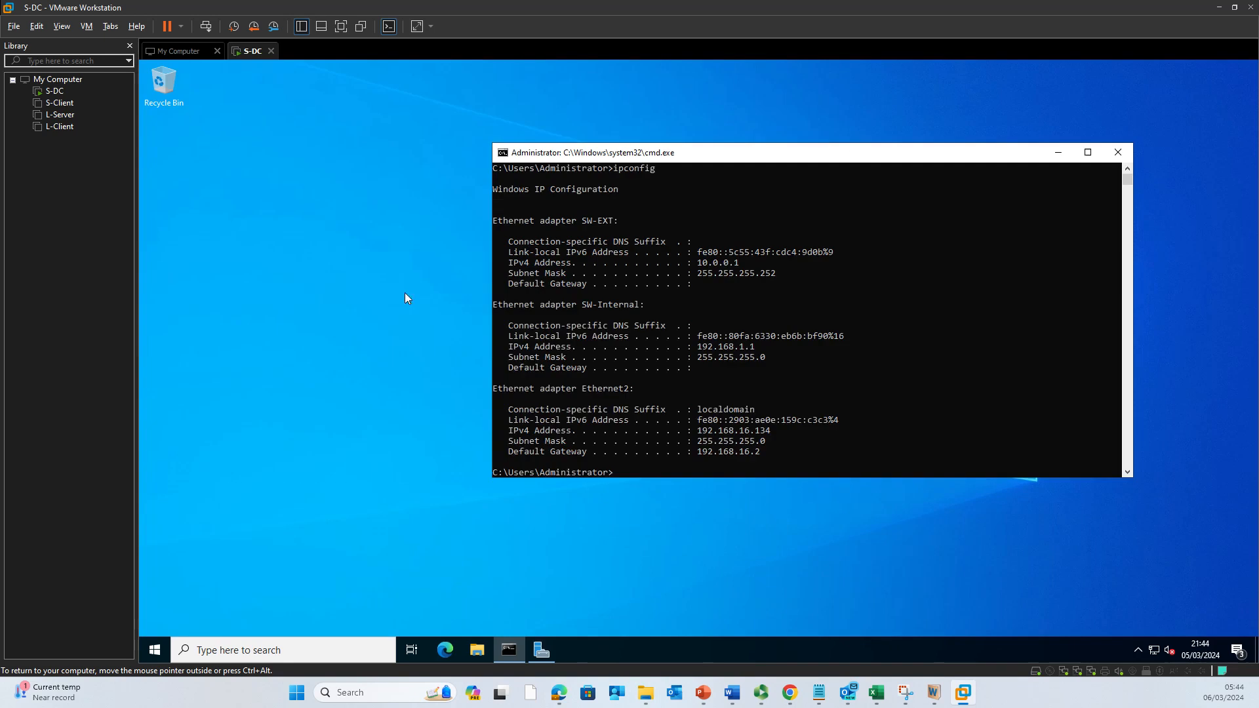
left_click(163, 656)
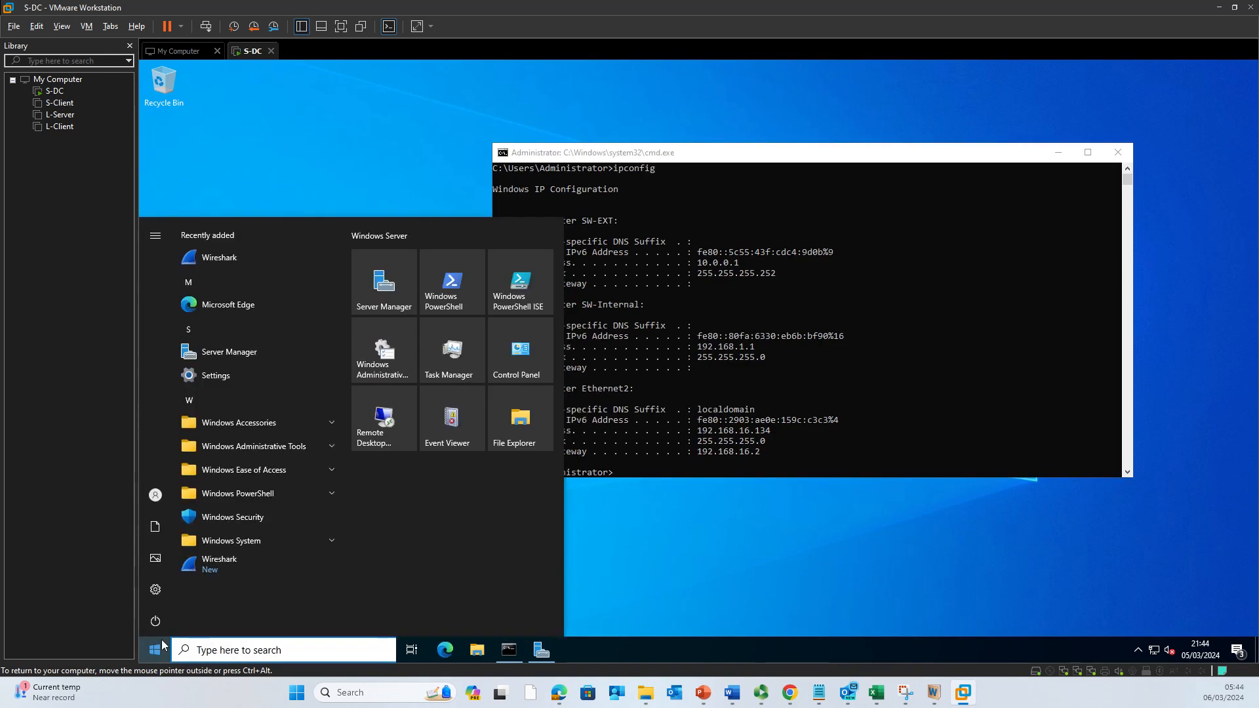
left_click(274, 179)
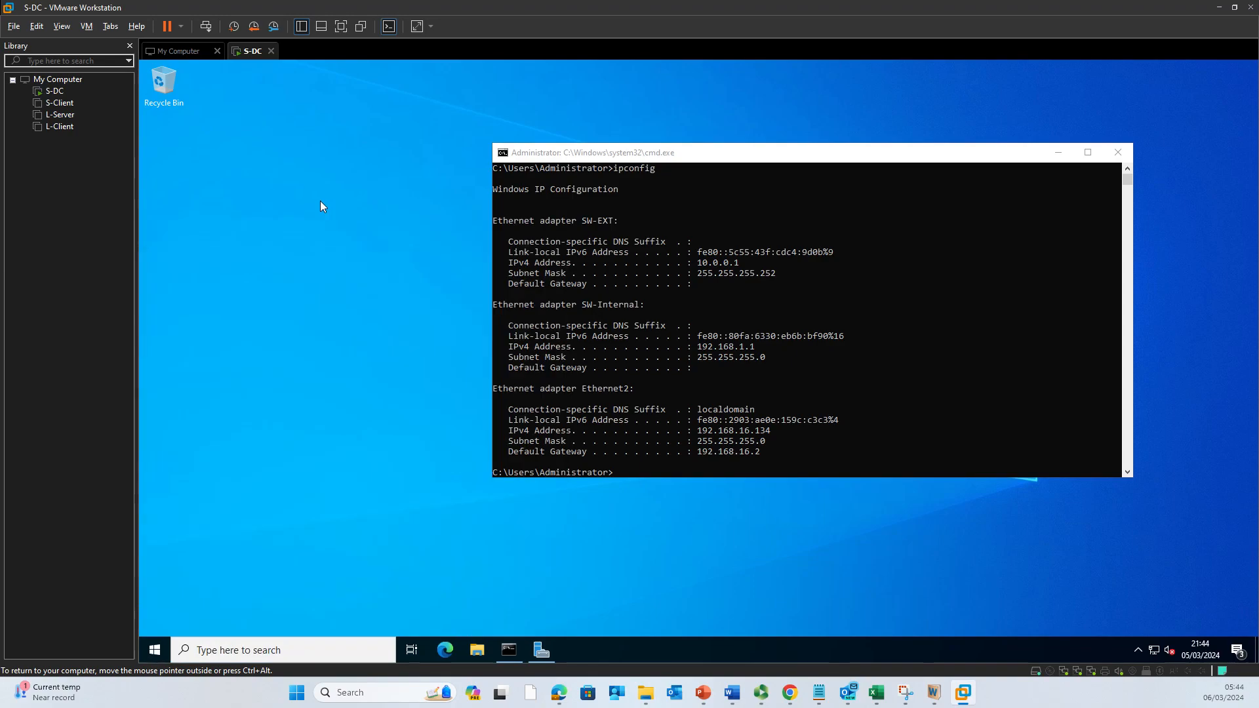
double_click(732, 161)
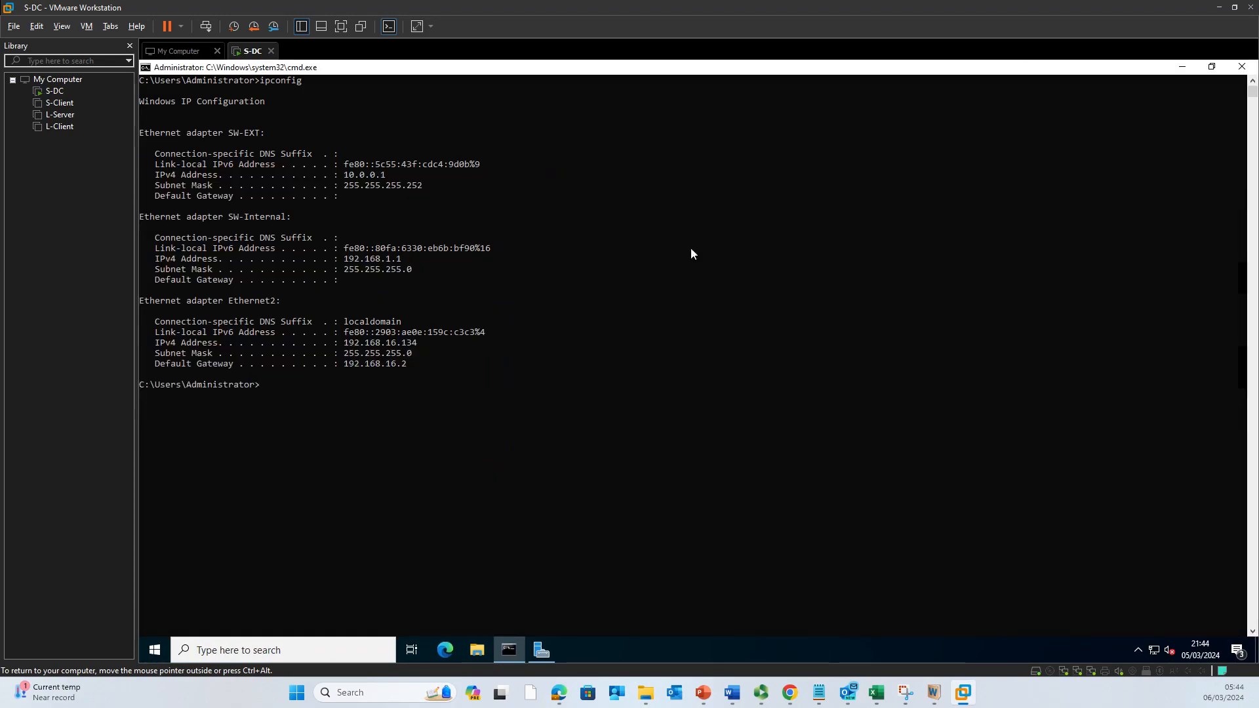
left_click(493, 362)
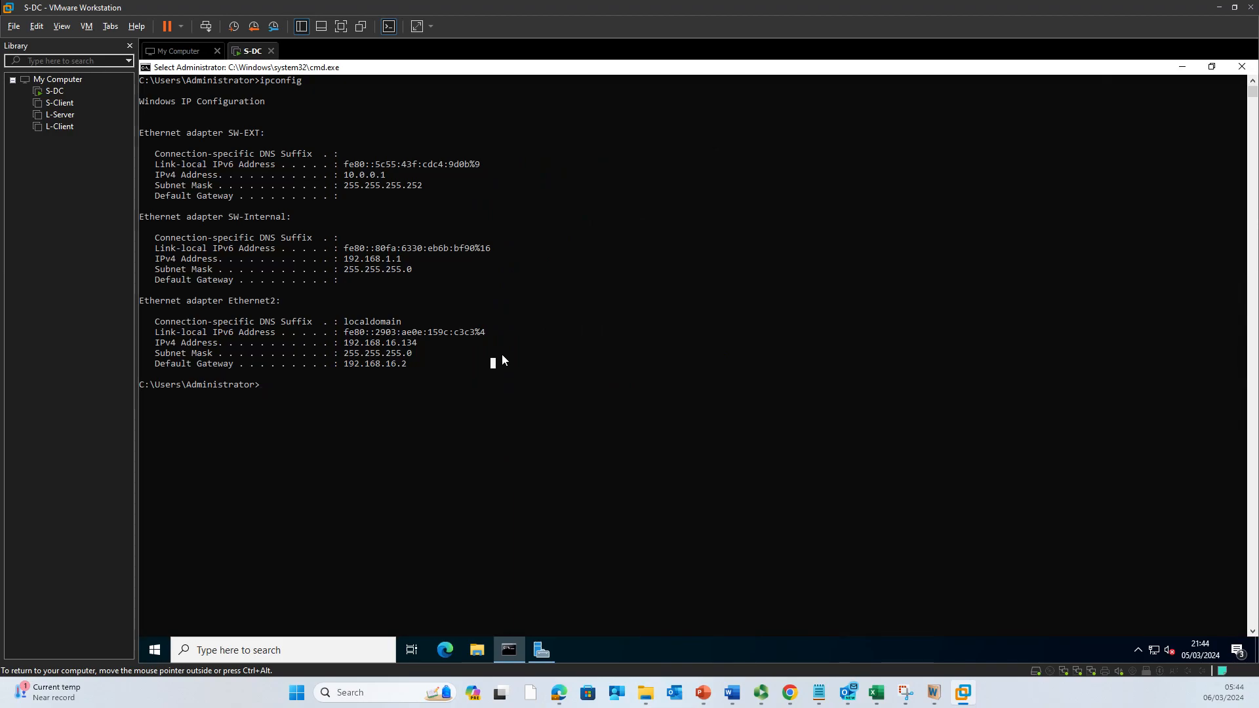
Step: Run ipconfig /all and scroll through the full adapter details for host S-DC
key("Escape")
key("Up")
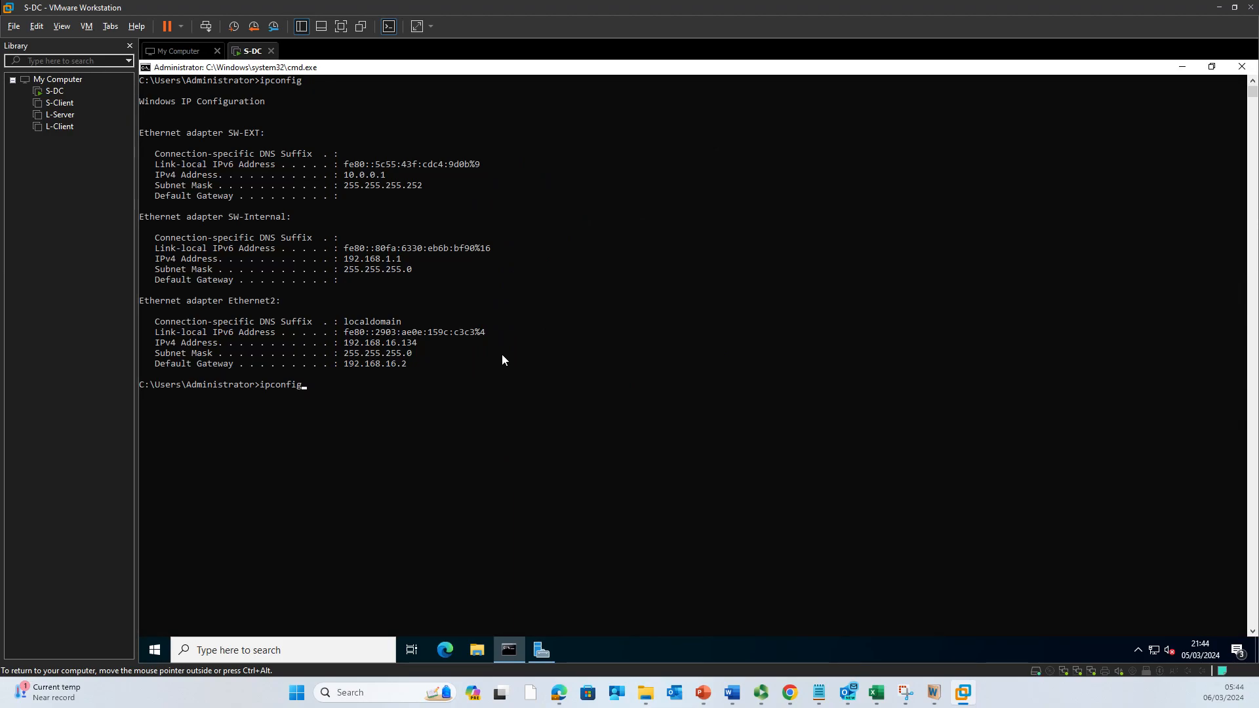
type("/all")
key("Return")
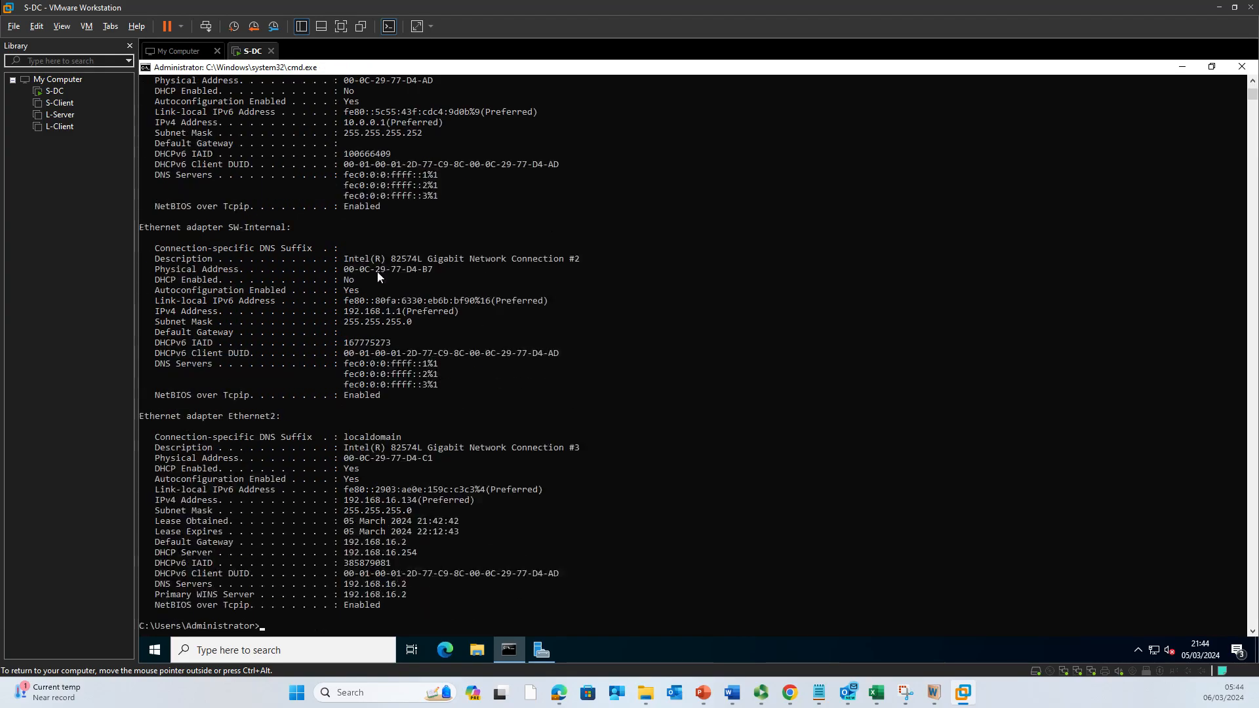
scroll(333, 277, "up", 2)
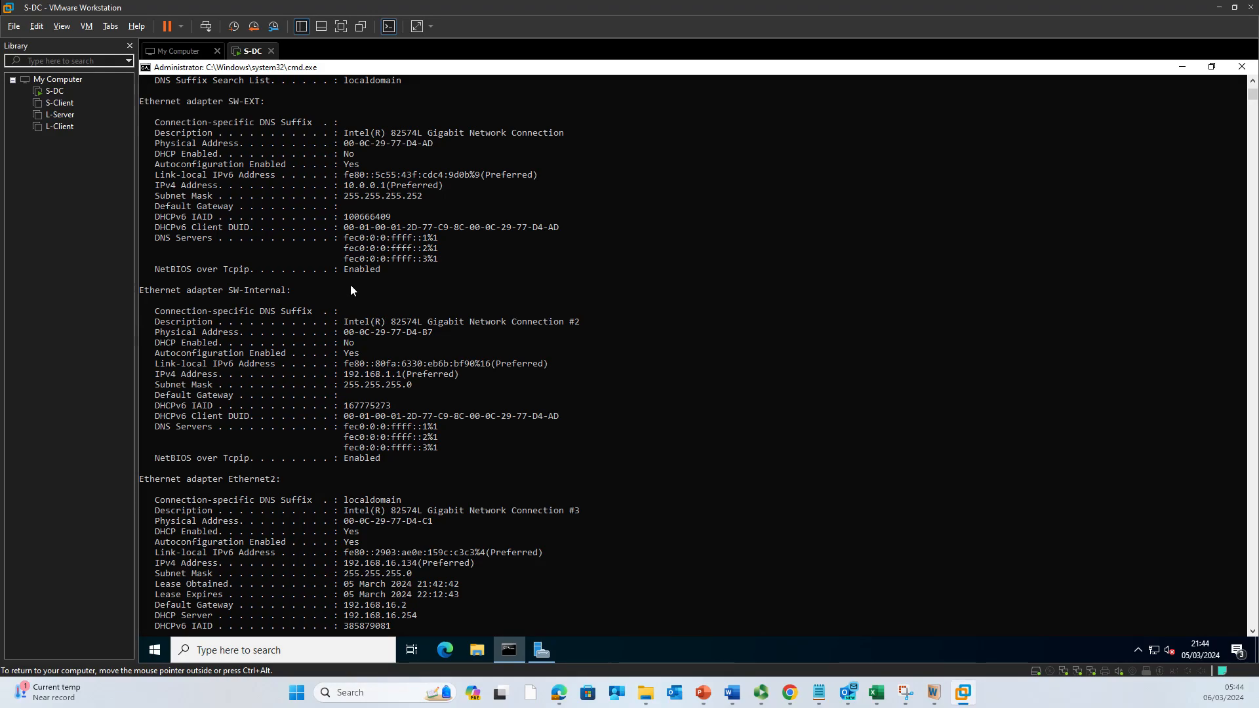
scroll(352, 286, "up", 1)
scroll(296, 184, "up", 1)
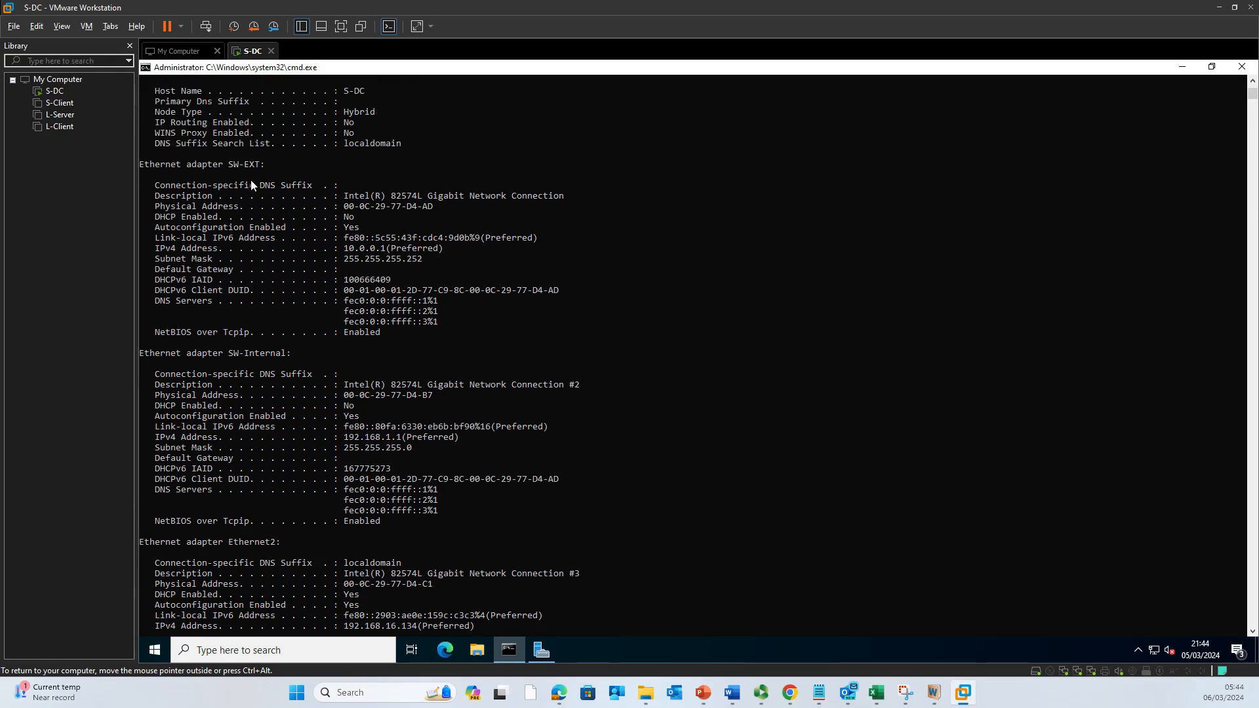
scroll(242, 185, "up", 1)
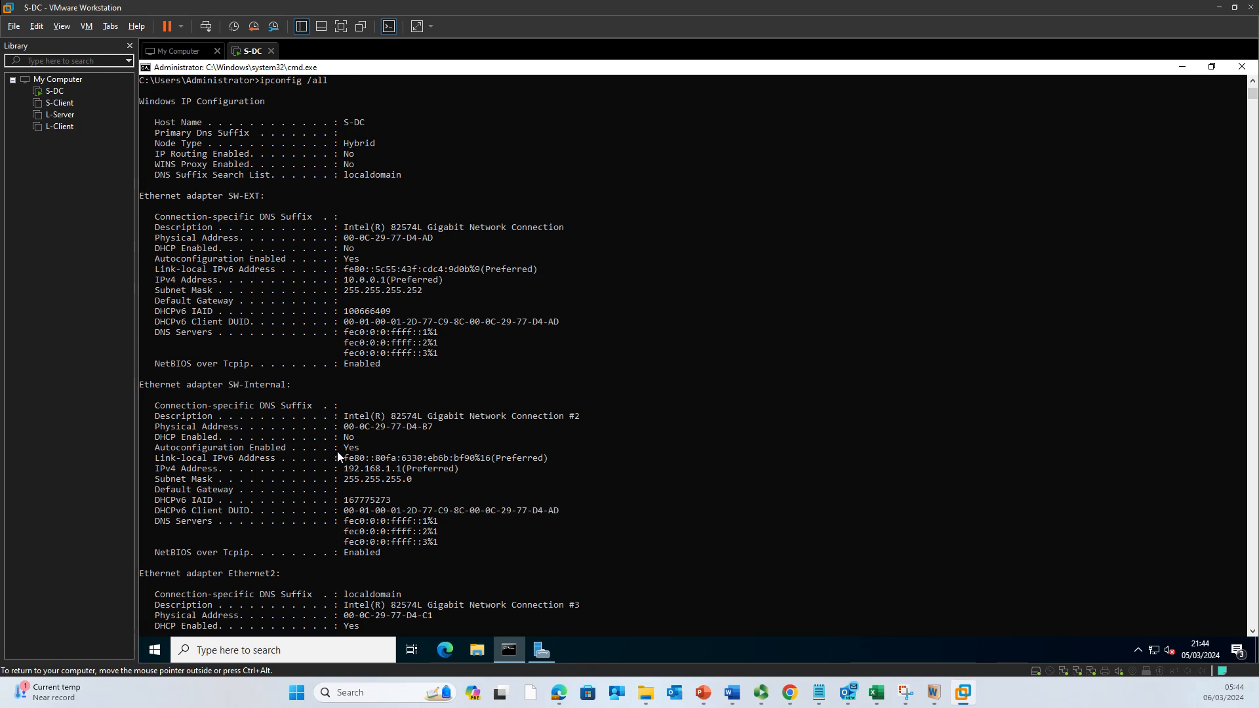
scroll(439, 533, "down", 2)
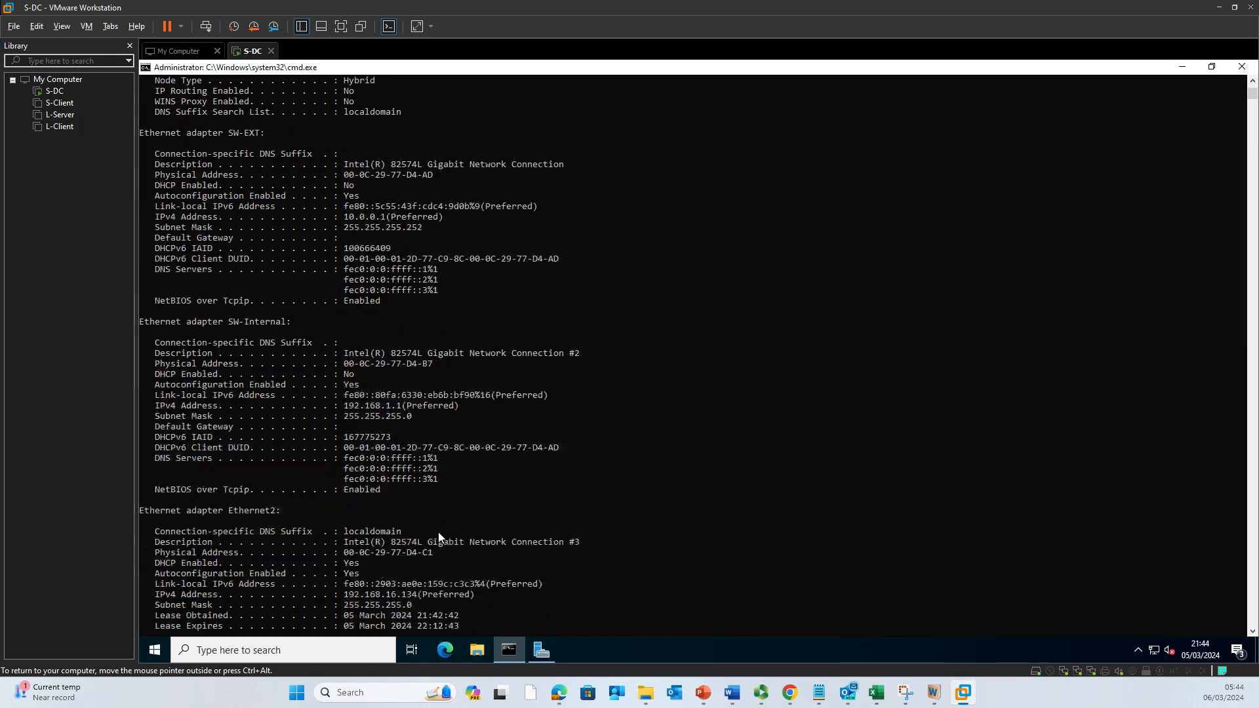
Step: Close the command prompt, show Server Manager's Local Server page, then bring PowerPoint into view
left_click(1242, 67)
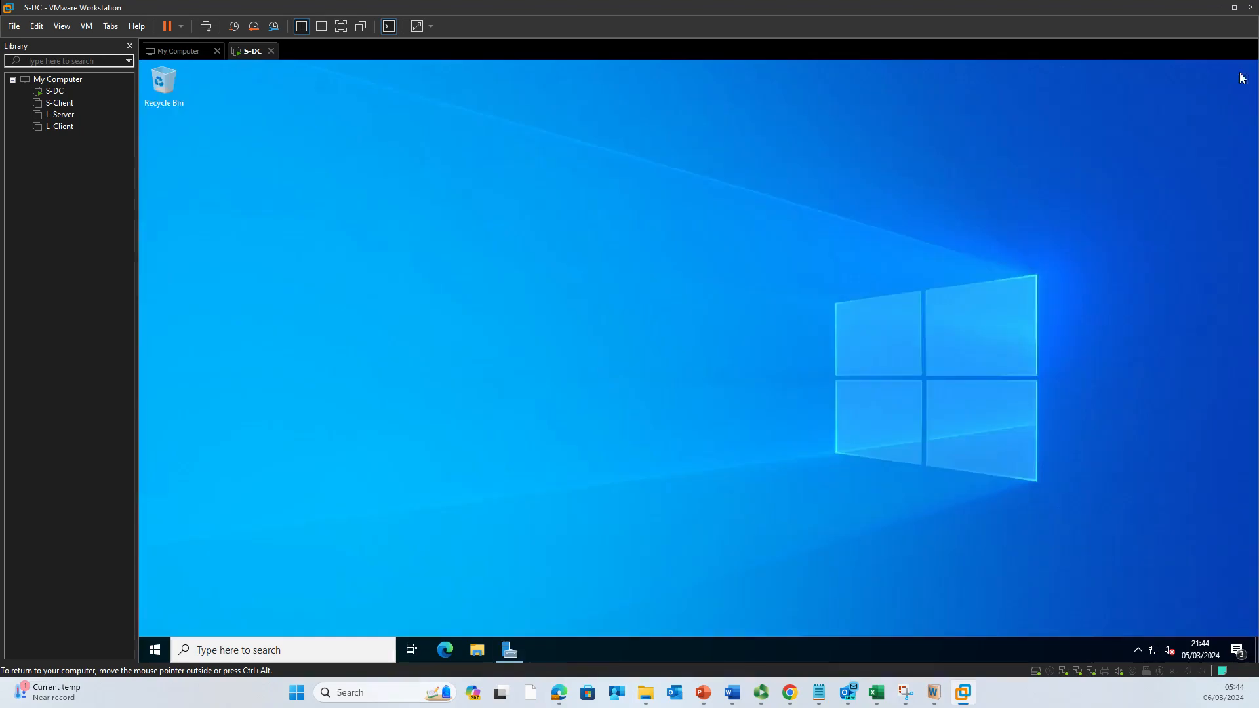
left_click(518, 654)
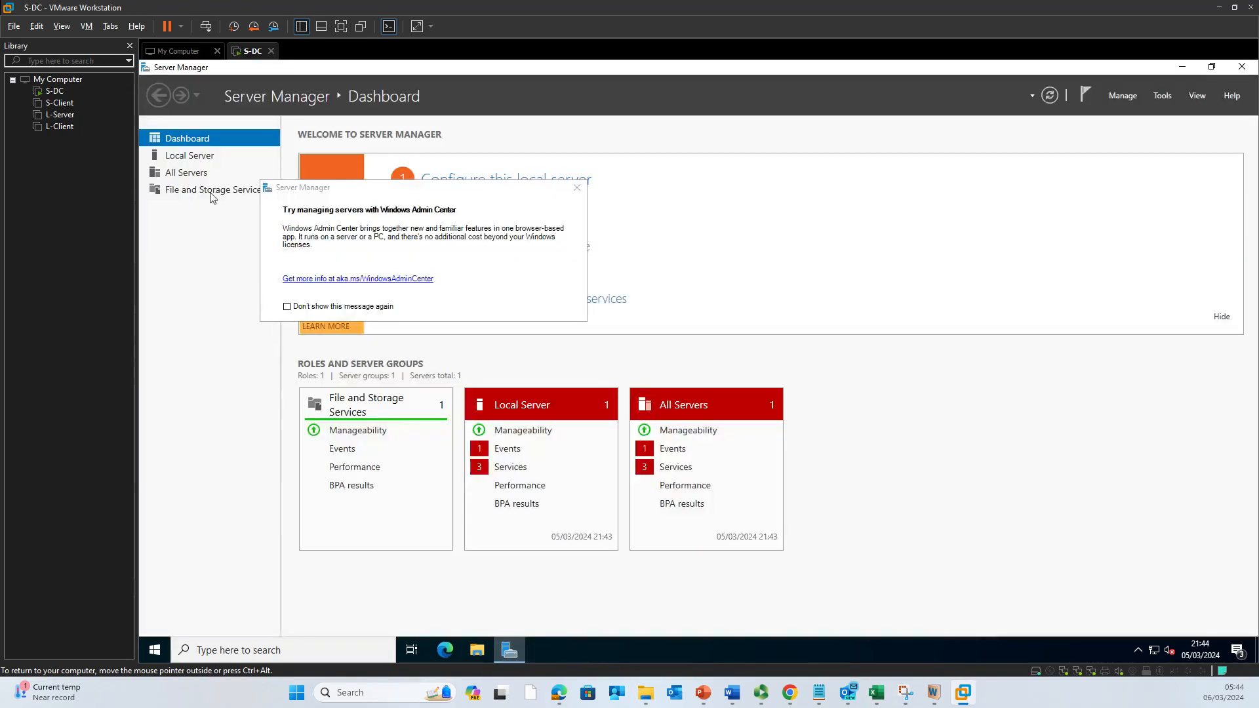
left_click(577, 188)
left_click(200, 156)
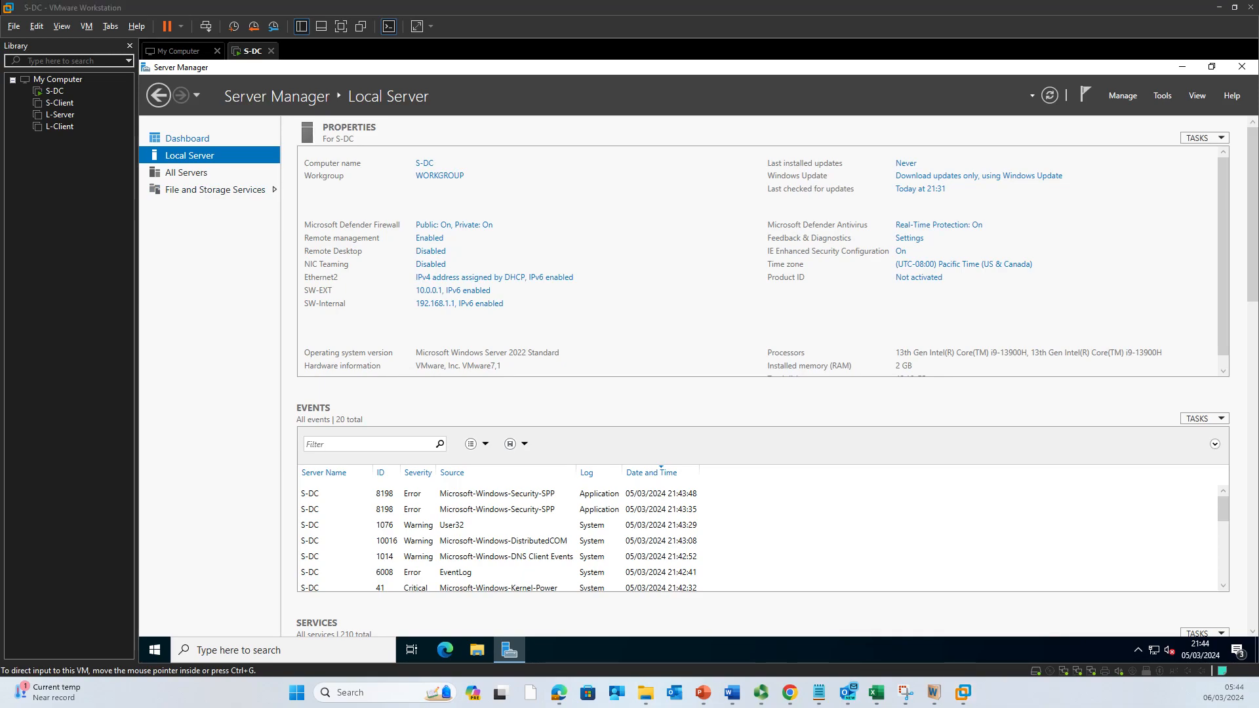
key("super+d")
key("super+d")
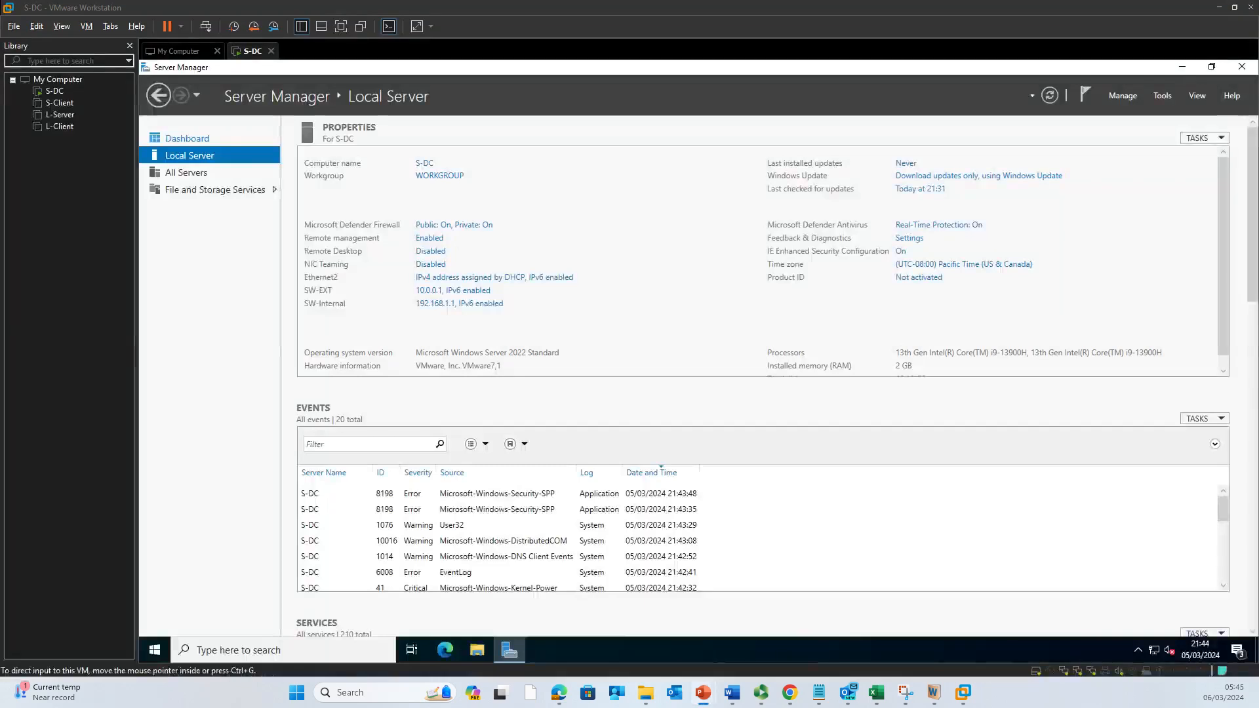
left_click_drag(1, 187, 703, 172)
Step: Maximize PowerPoint and scroll the lecture back from slide 24 to slide 17
left_click(711, 173)
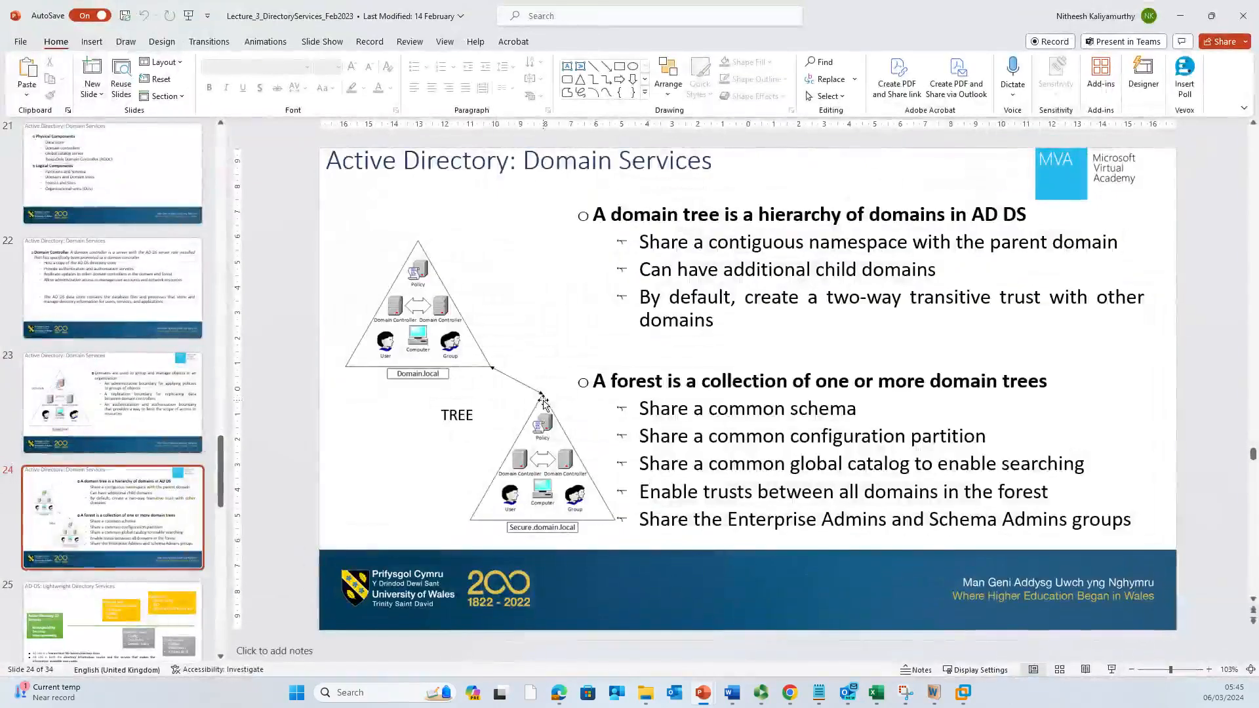
scroll(543, 401, "up", 5)
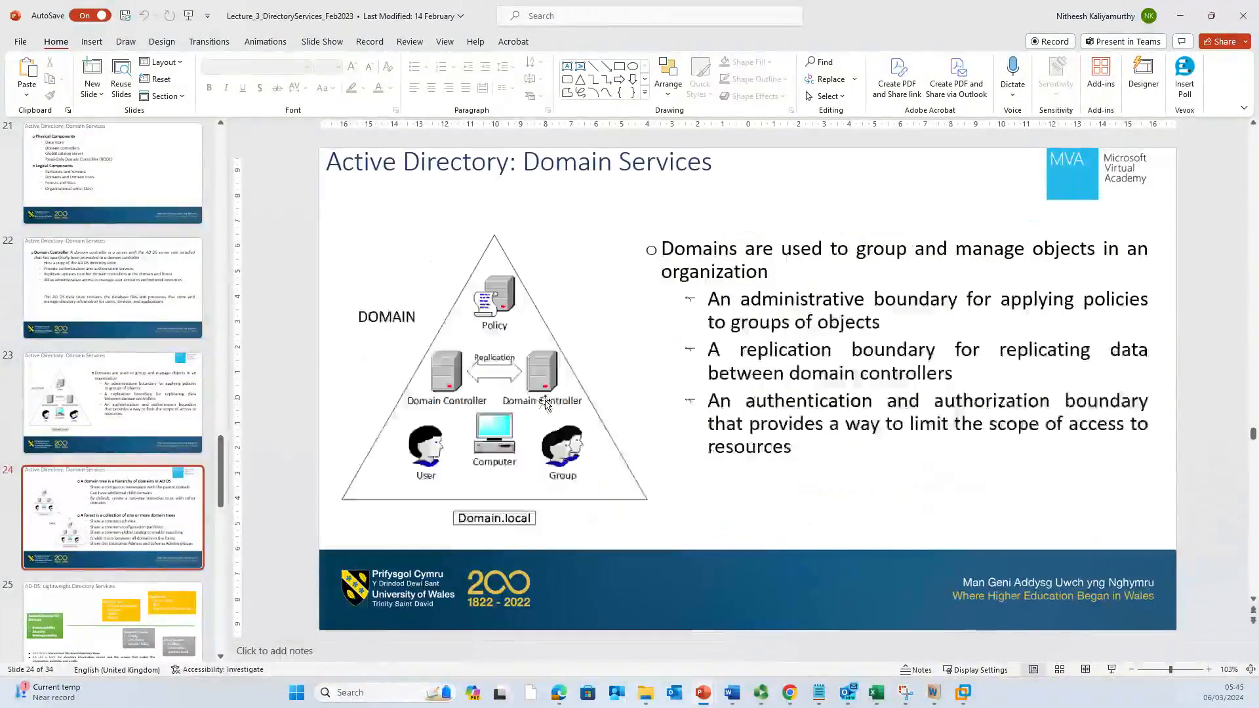
scroll(548, 398, "up", 5)
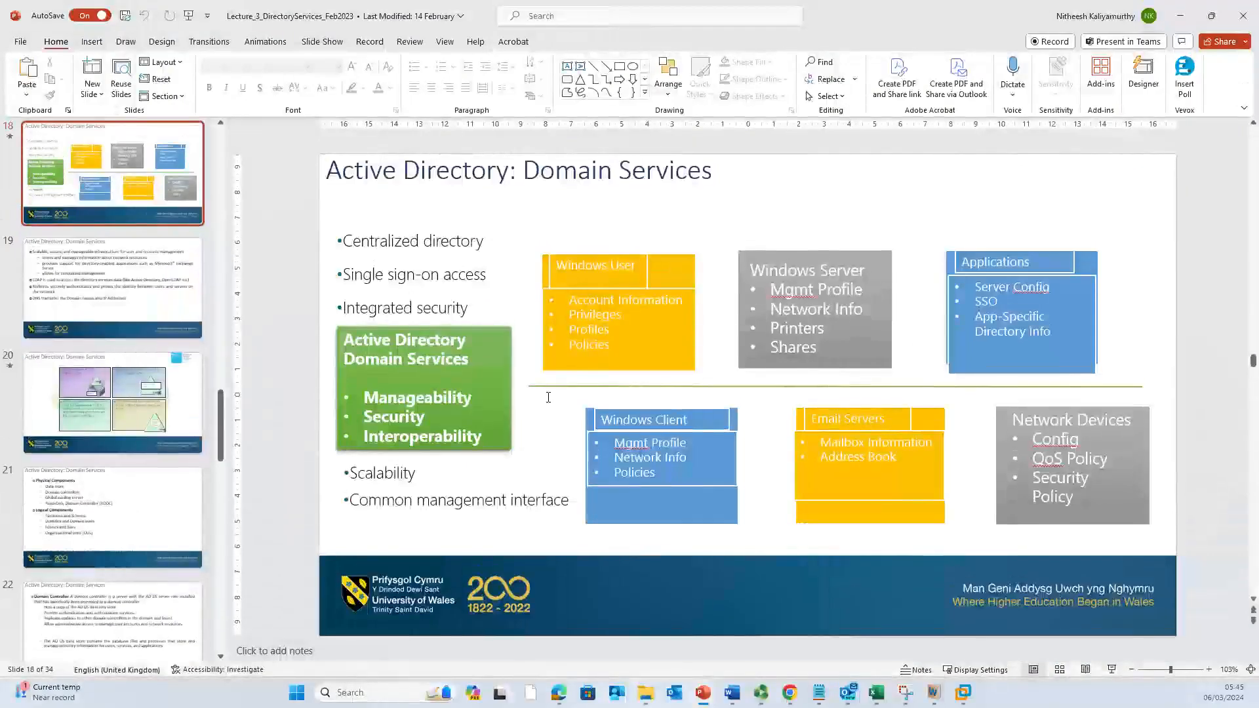
scroll(548, 398, "up", 2)
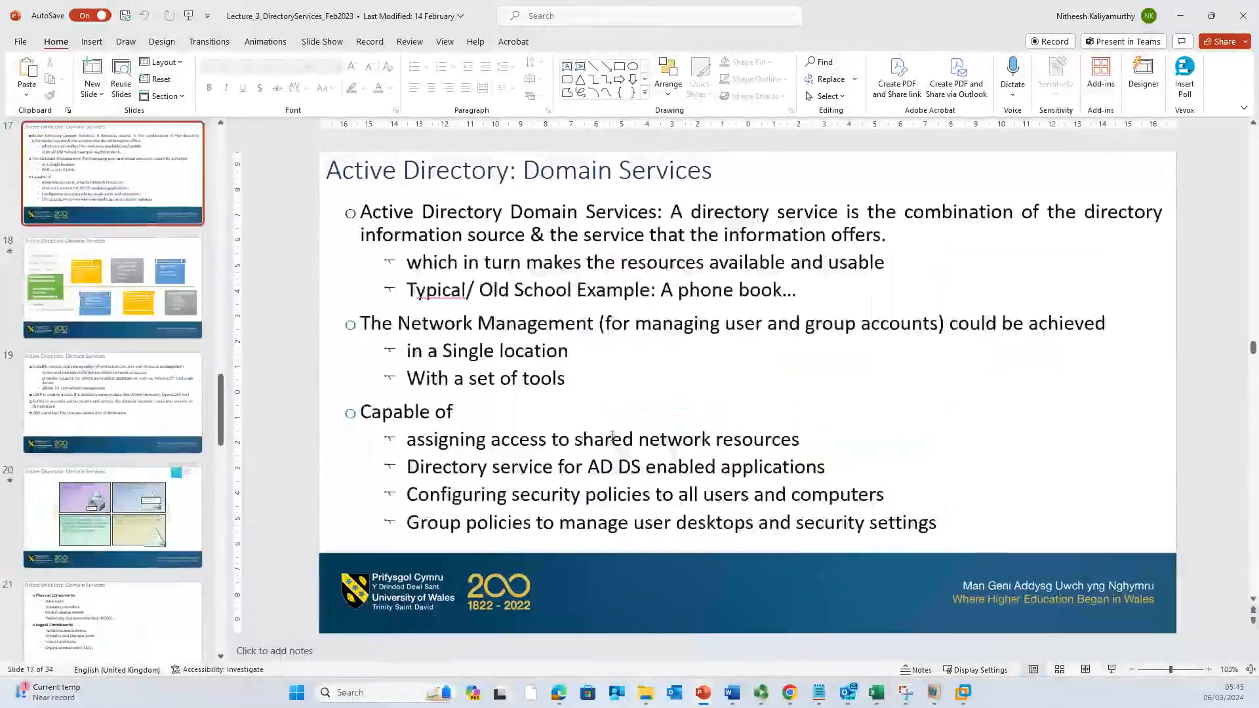
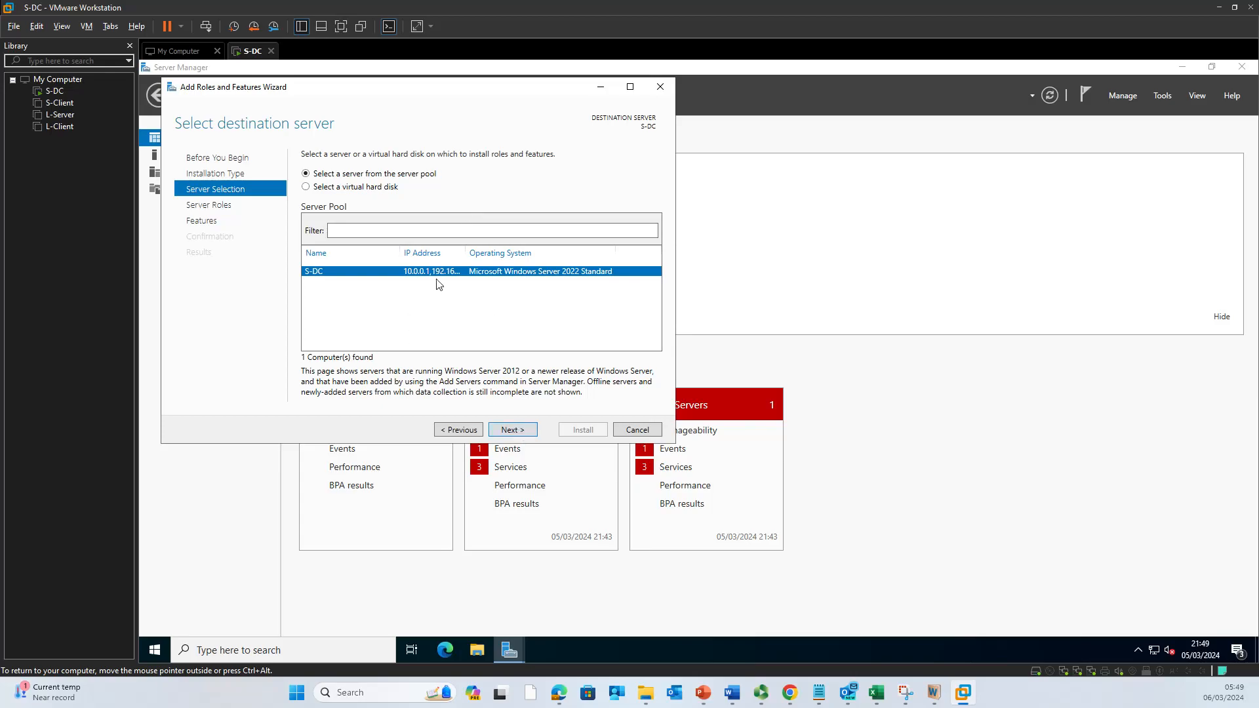
Step: On Server Roles, select Active Directory Domain Services and add its required management tools
left_click(527, 433)
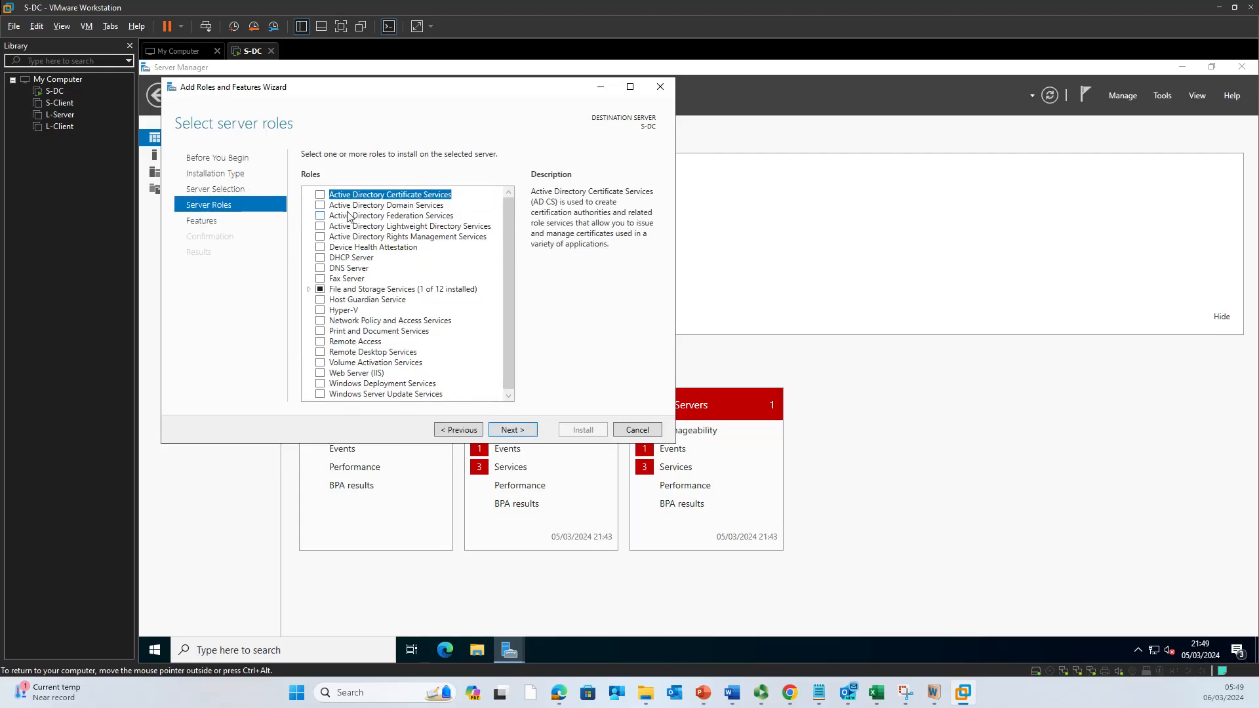
left_click(321, 206)
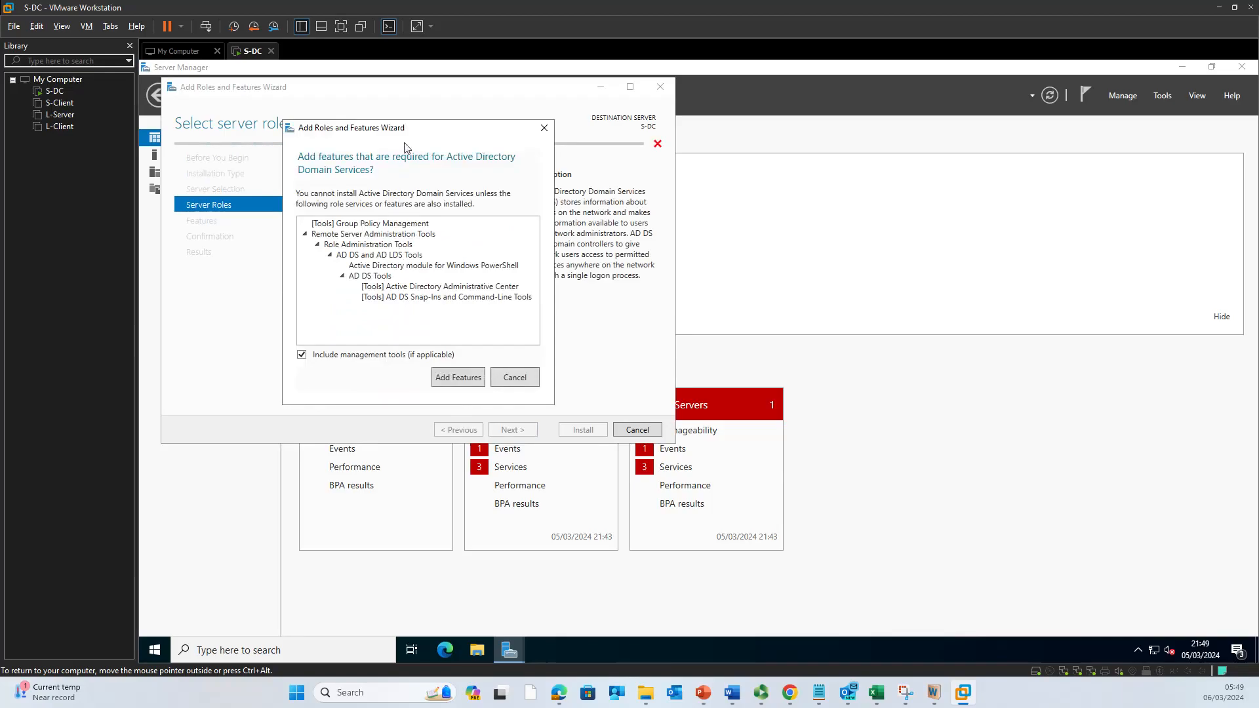
left_click_drag(408, 131, 702, 199)
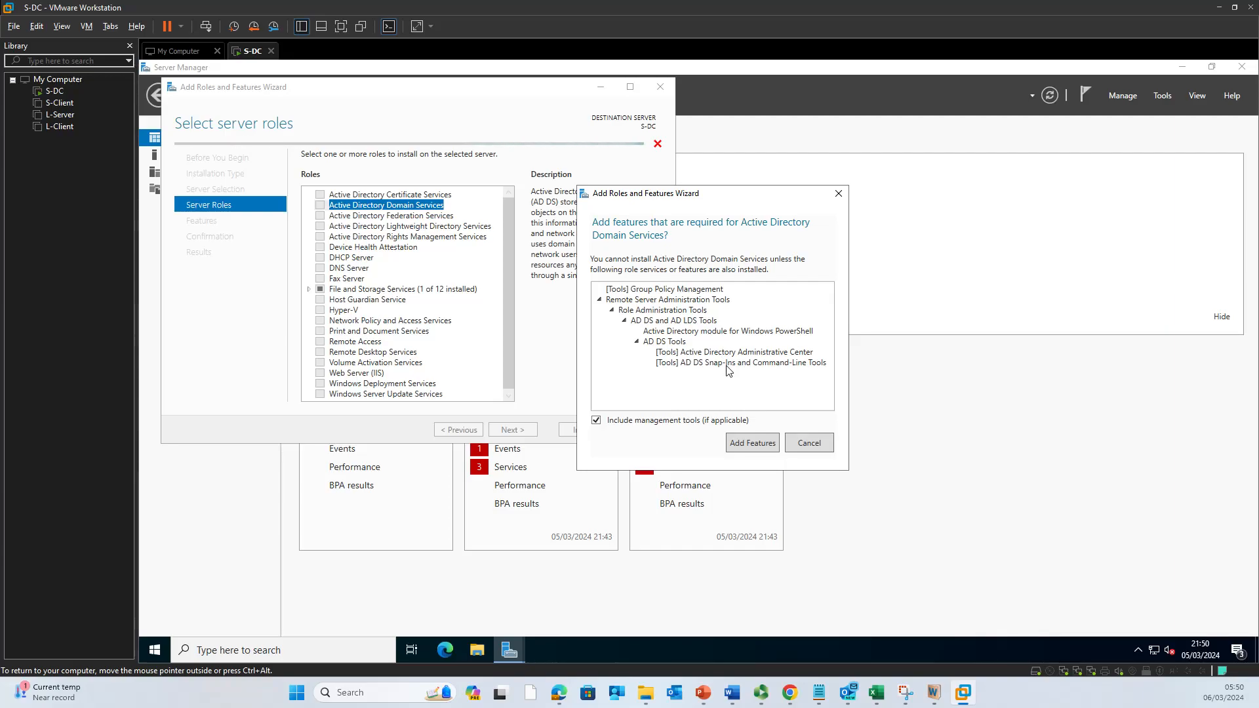
left_click(751, 442)
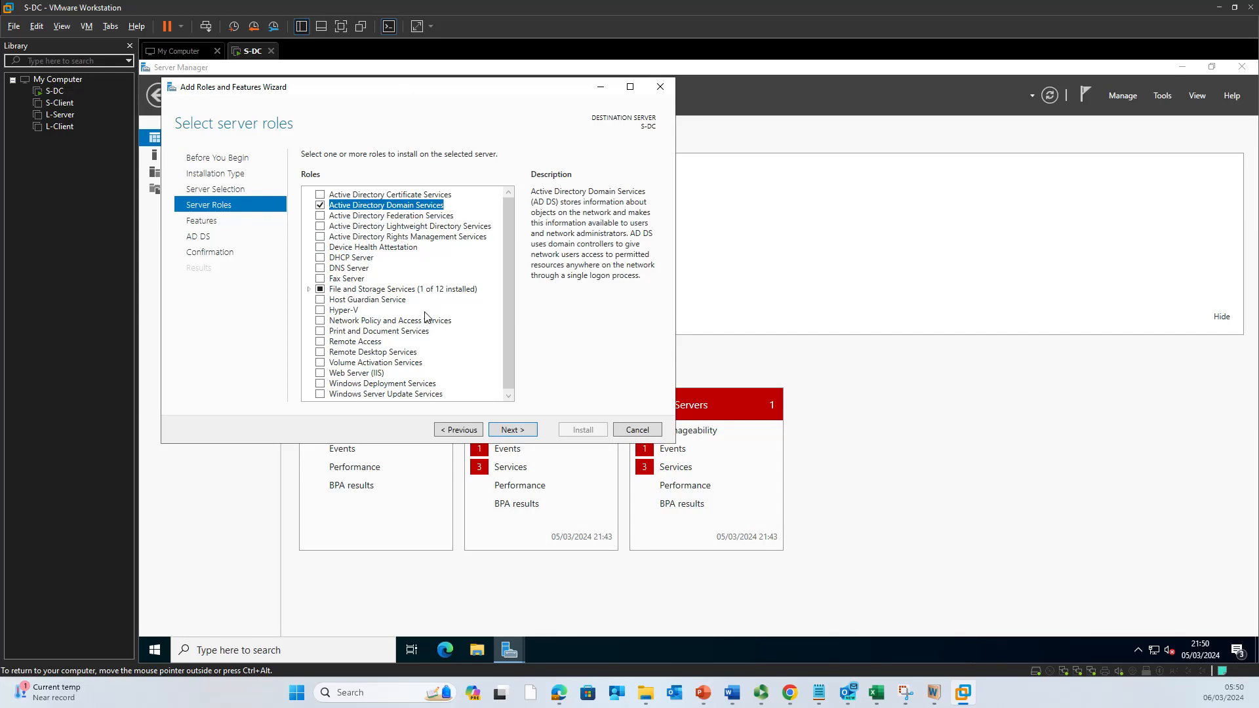
Step: Tick DHCP Server and DNS Server with their required tools, tick Remote Access, and continue to features
left_click(321, 259)
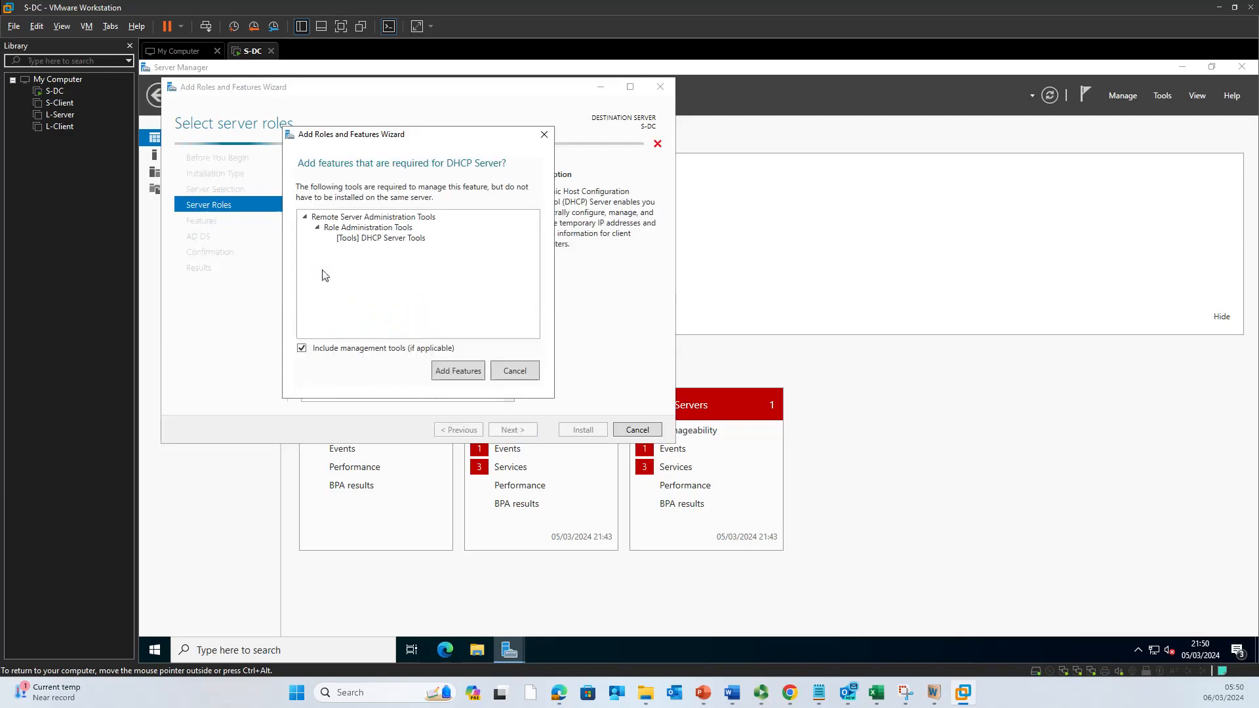
left_click(458, 371)
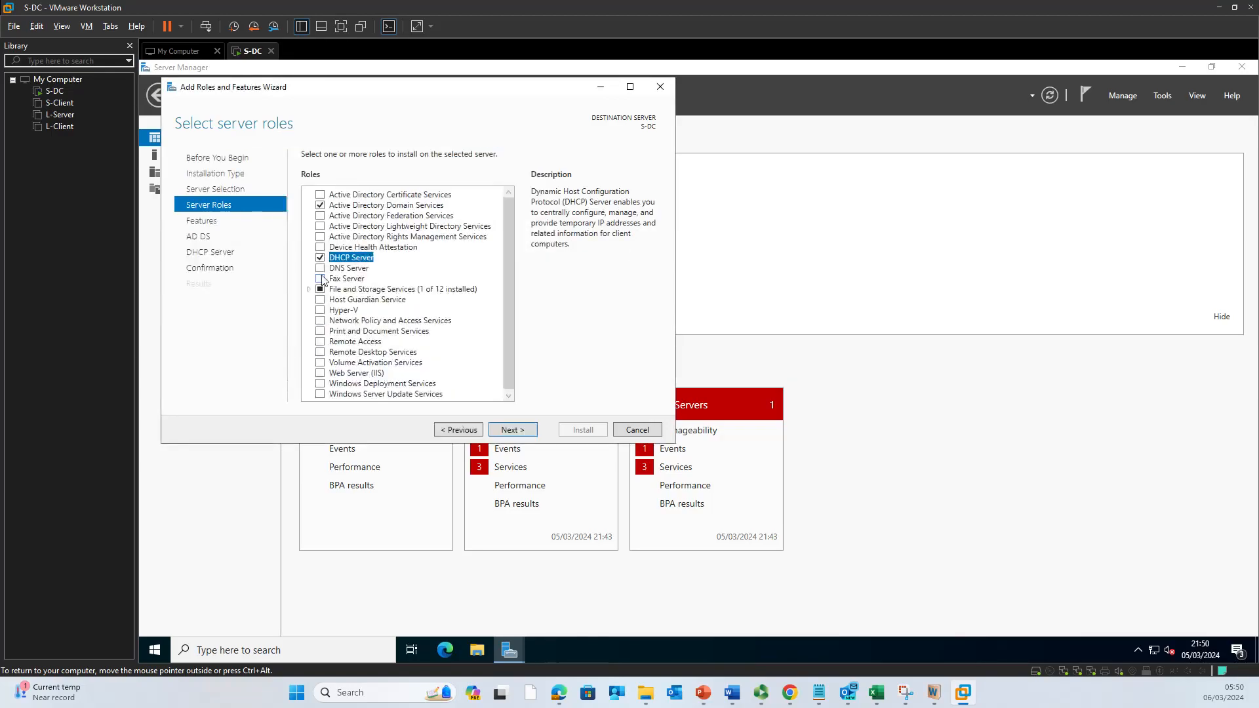
left_click(321, 274)
left_click(460, 371)
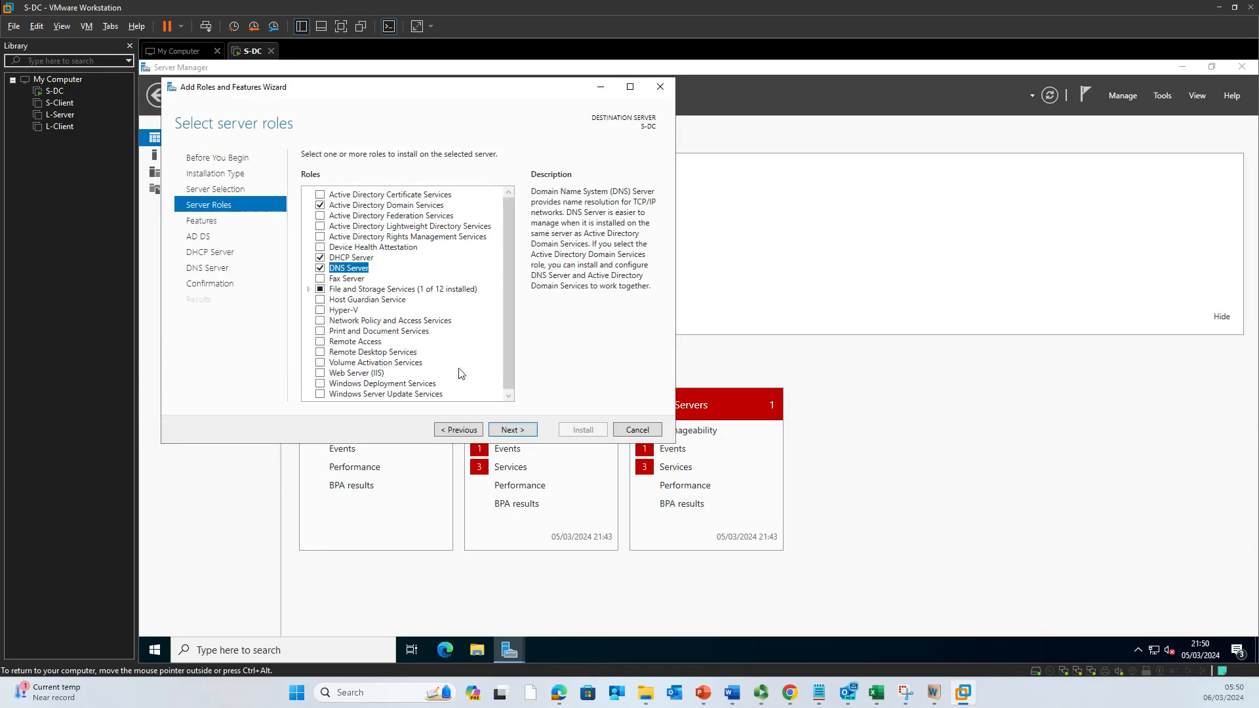
left_click(320, 343)
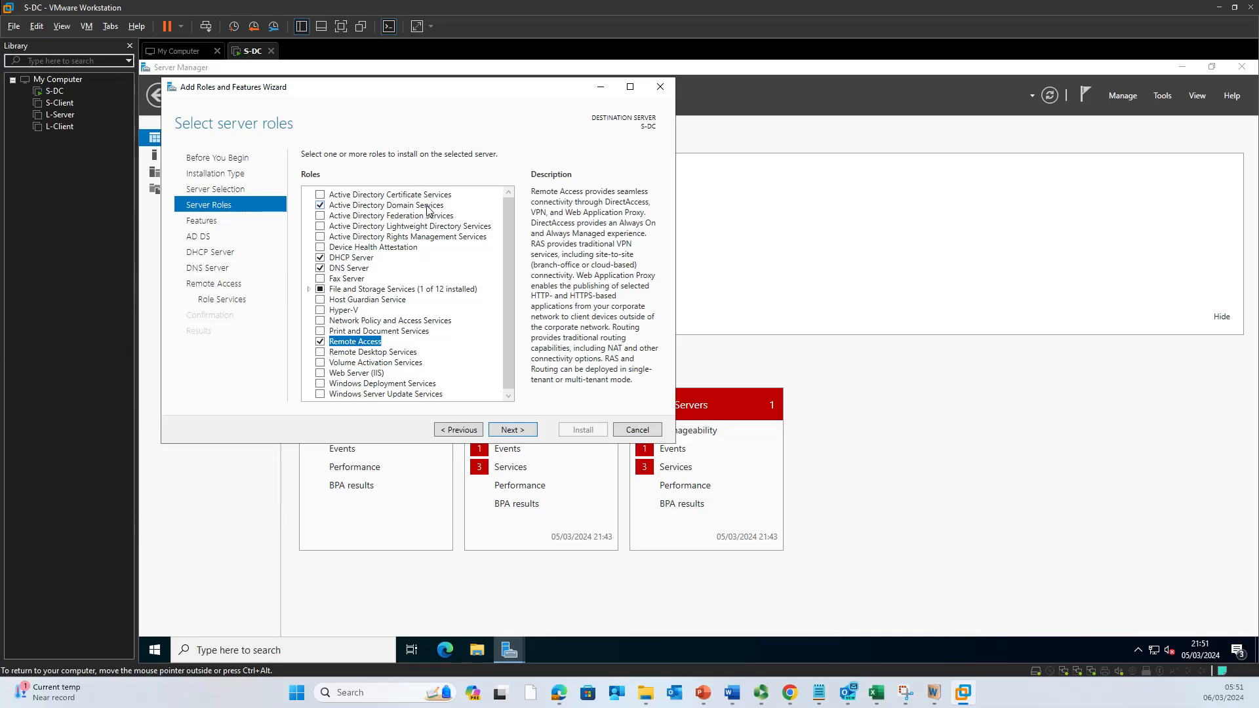
left_click(321, 341)
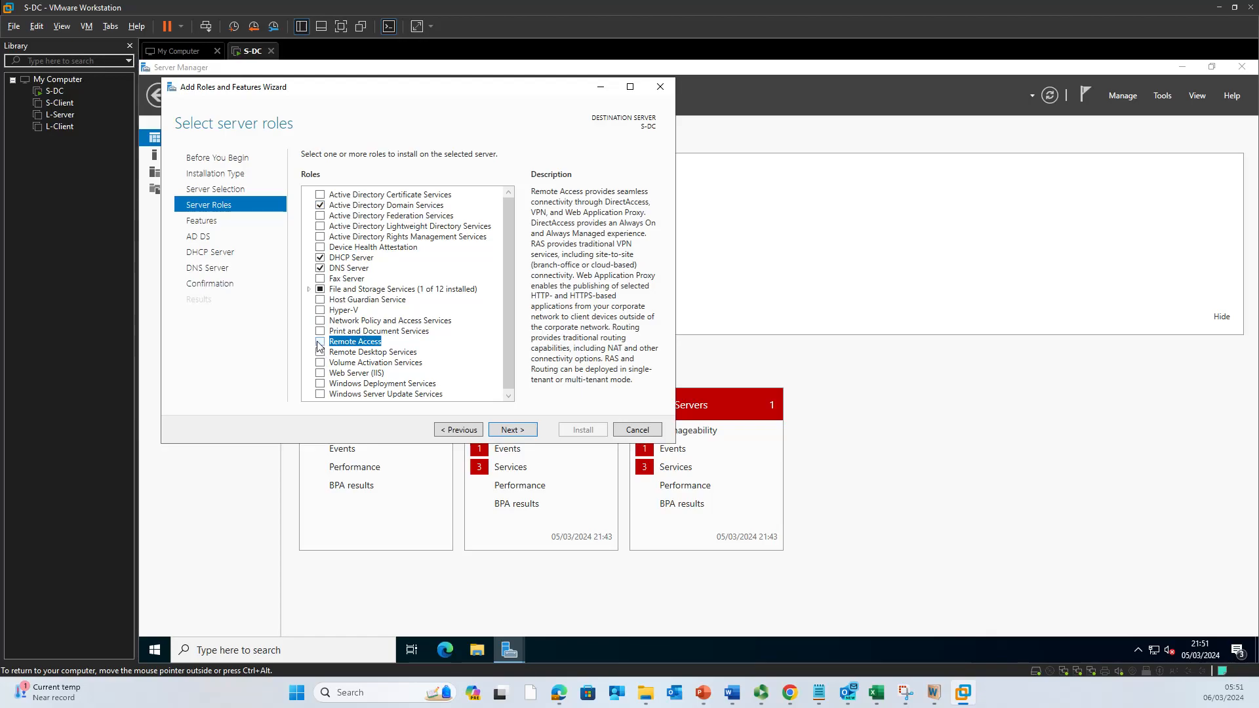
left_click(322, 345)
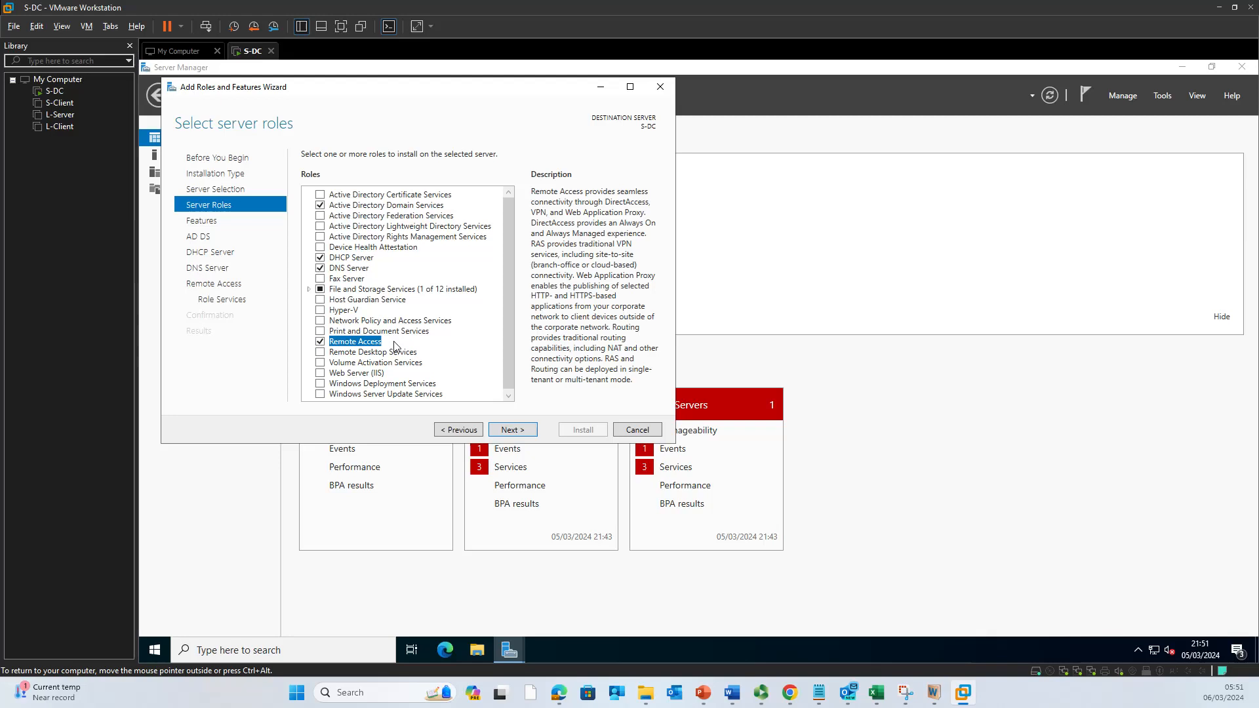
left_click(513, 430)
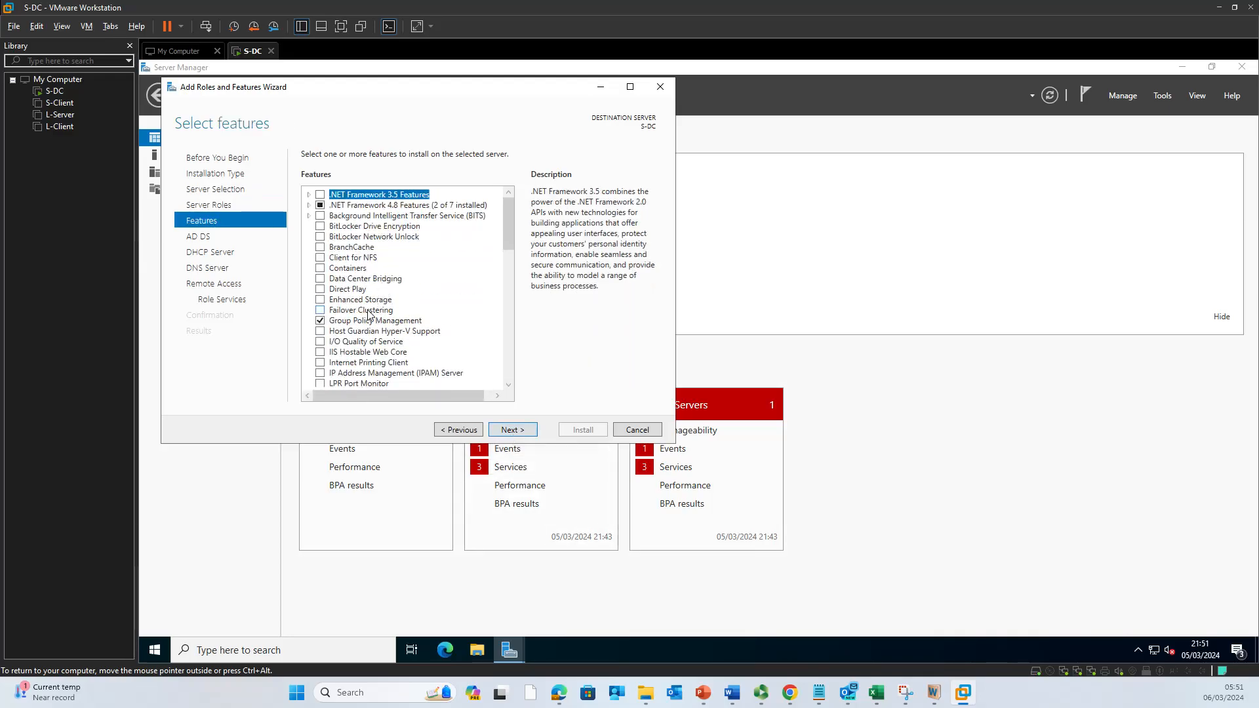
Step: Keep the default features and page past the AD DS, DHCP Server, DNS Server and Remote Access notes
scroll(370, 322, "down", 3)
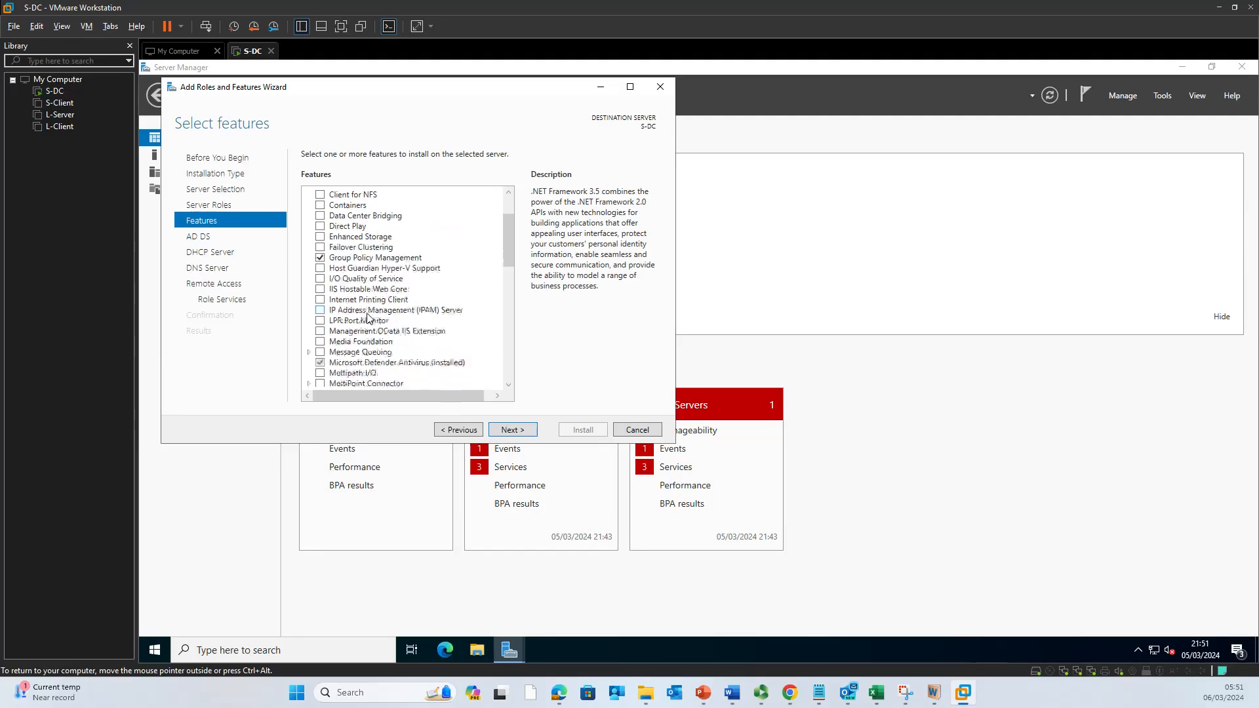
scroll(383, 338, "down", 7)
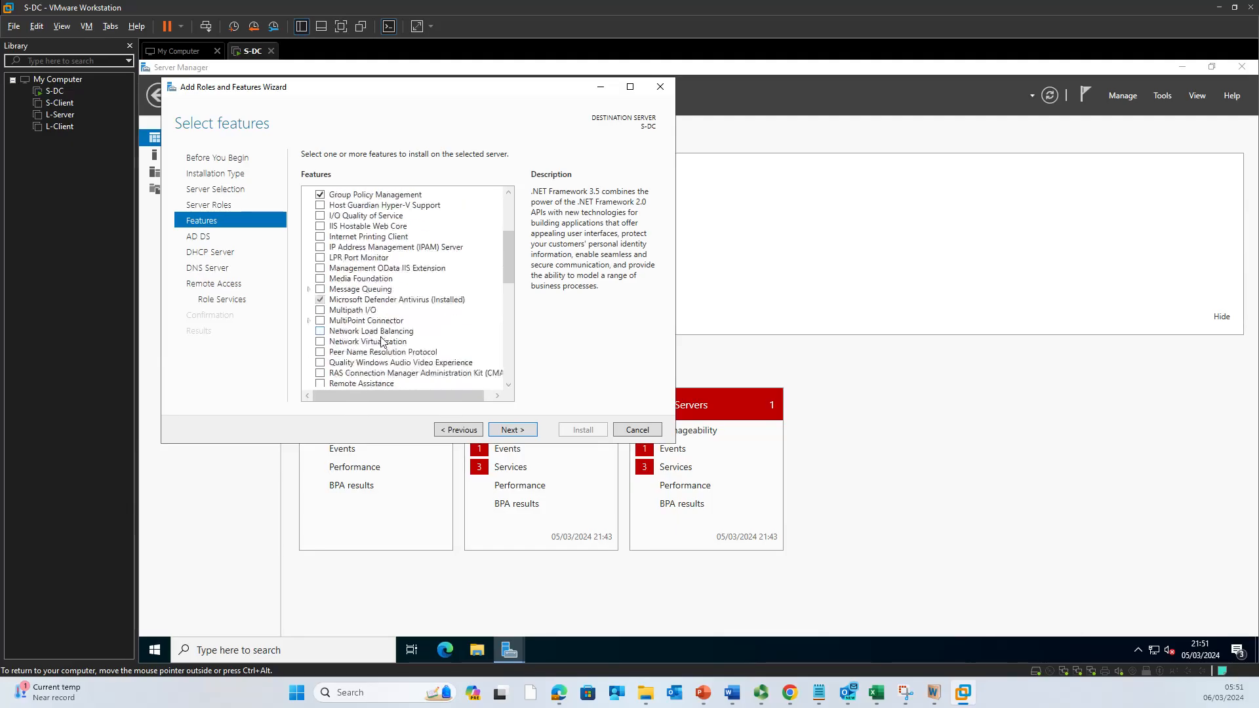
scroll(389, 348, "up", 4)
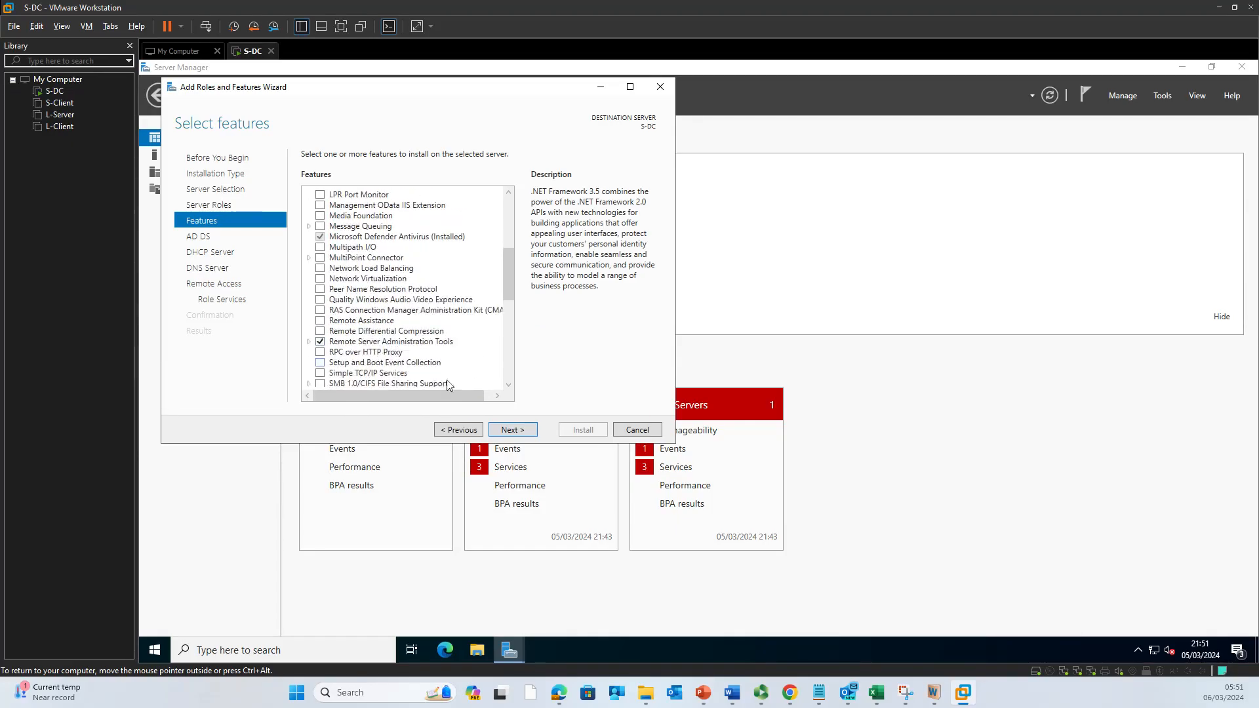
left_click(516, 432)
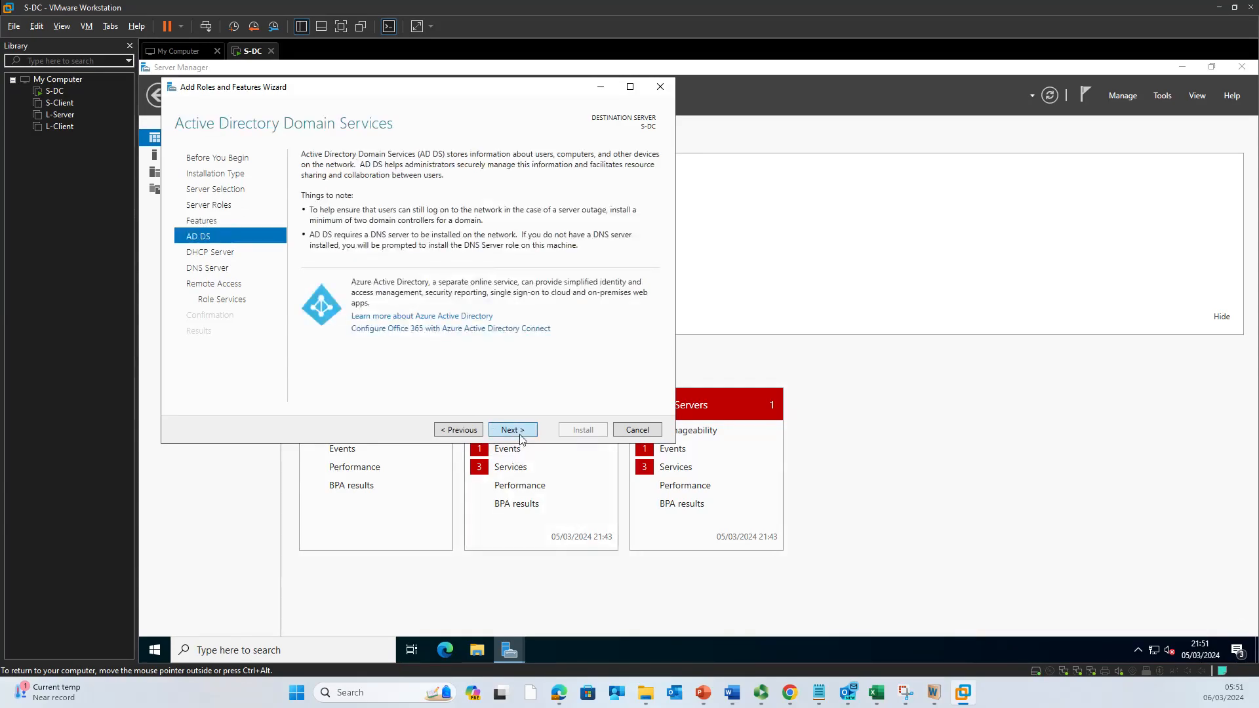
left_click(522, 436)
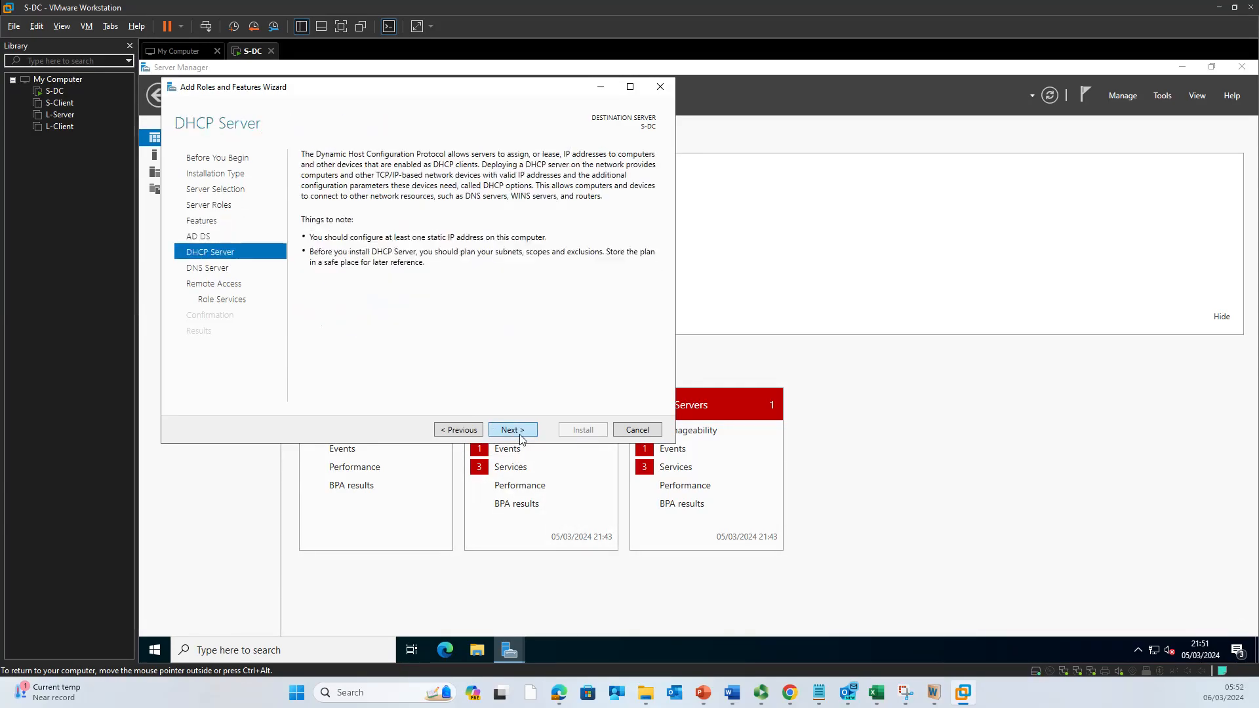
left_click(521, 436)
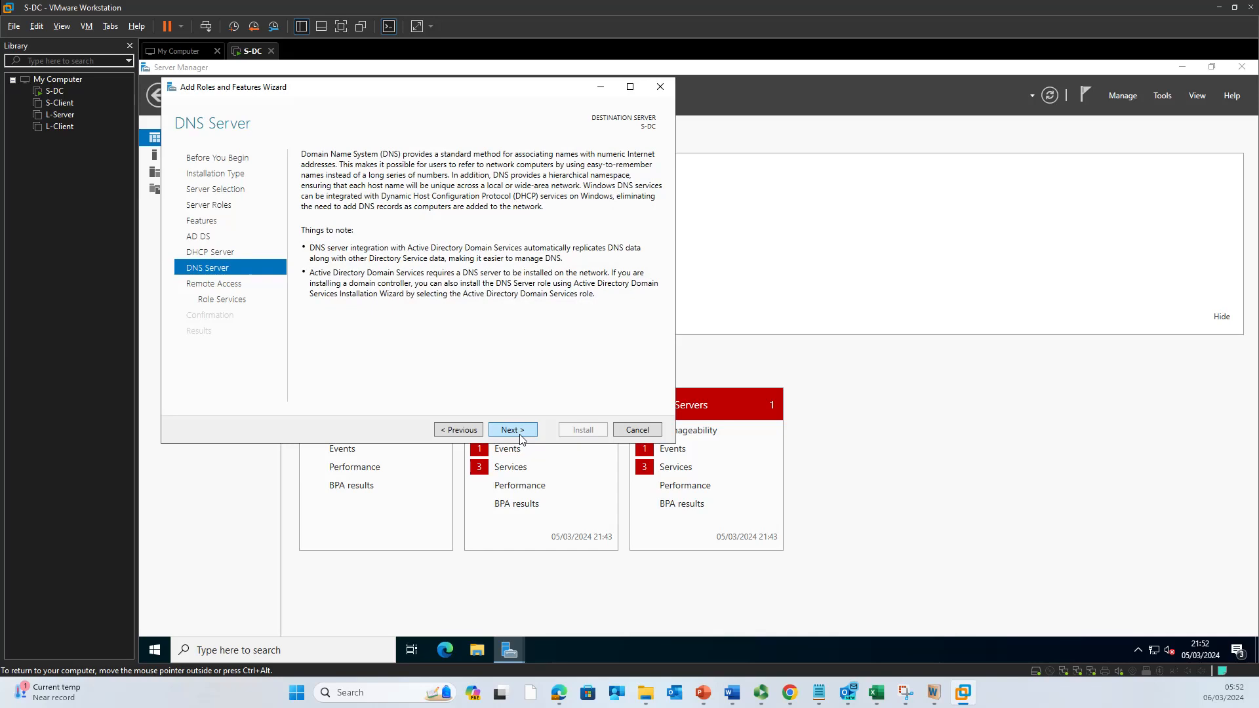
left_click(521, 436)
left_click(521, 436)
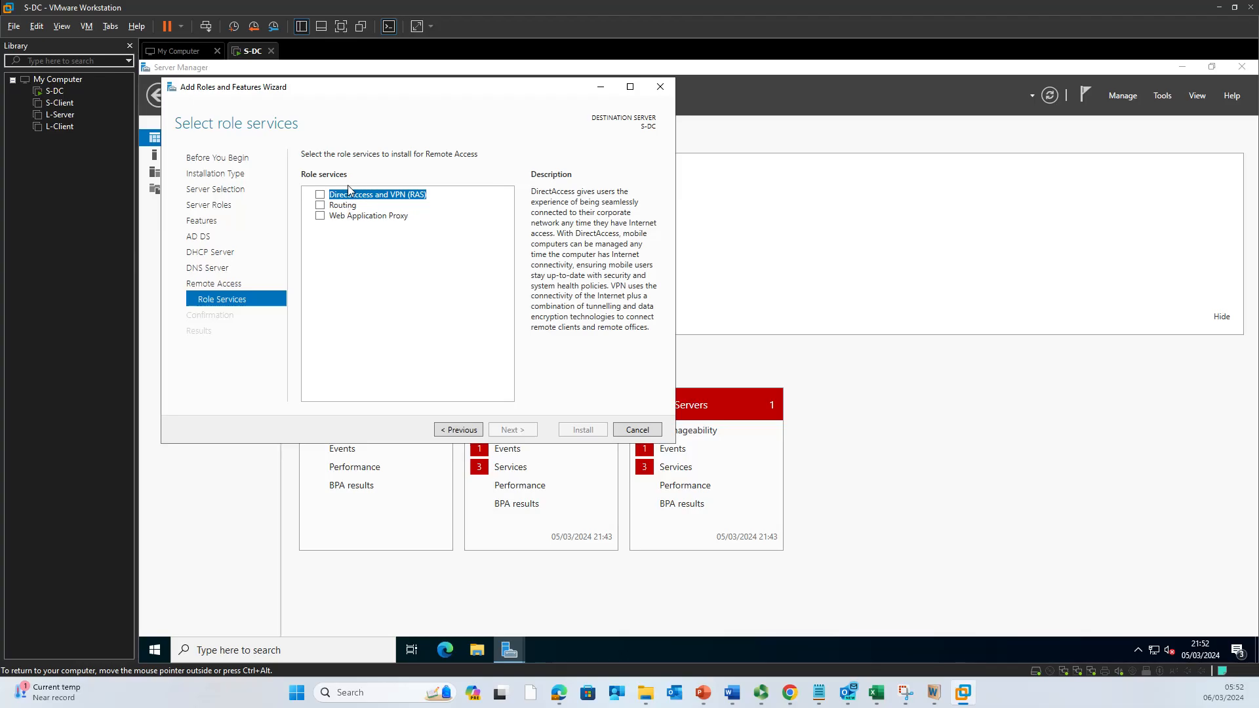
Step: Add DirectAccess and VPN (RAS) and Routing as Remote Access role services, accepting their required features
left_click(321, 205)
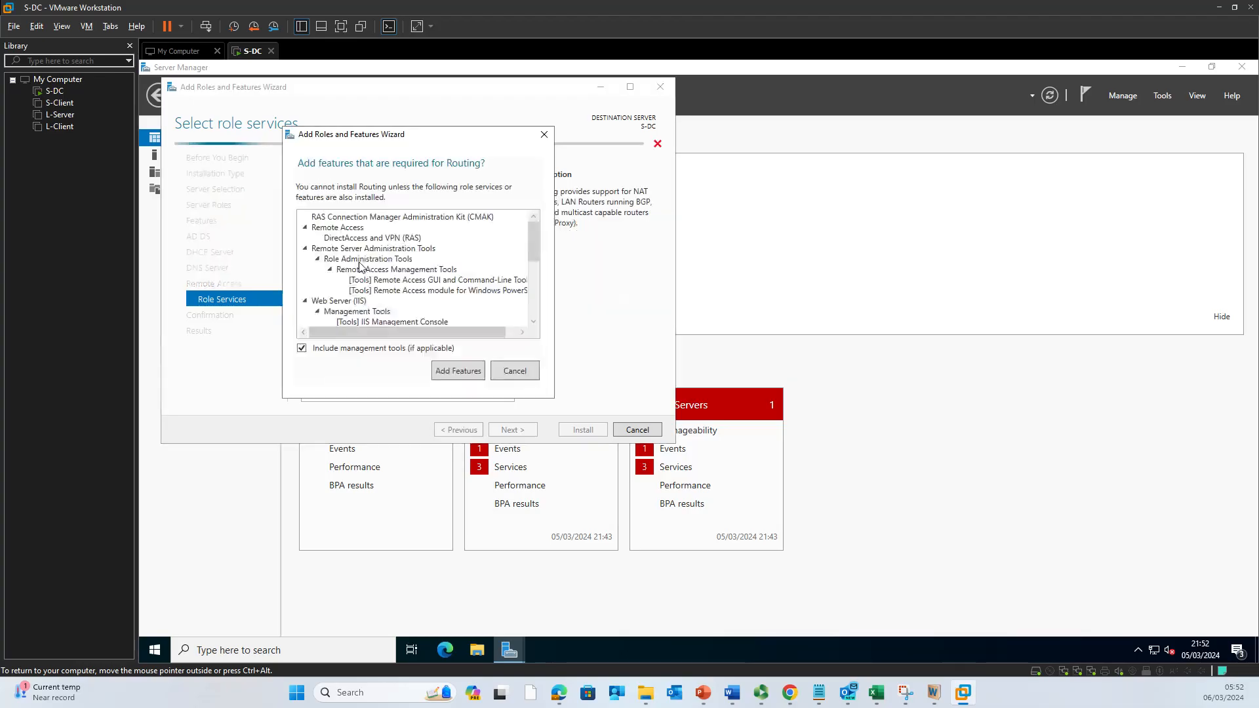
scroll(404, 273, "down", 3)
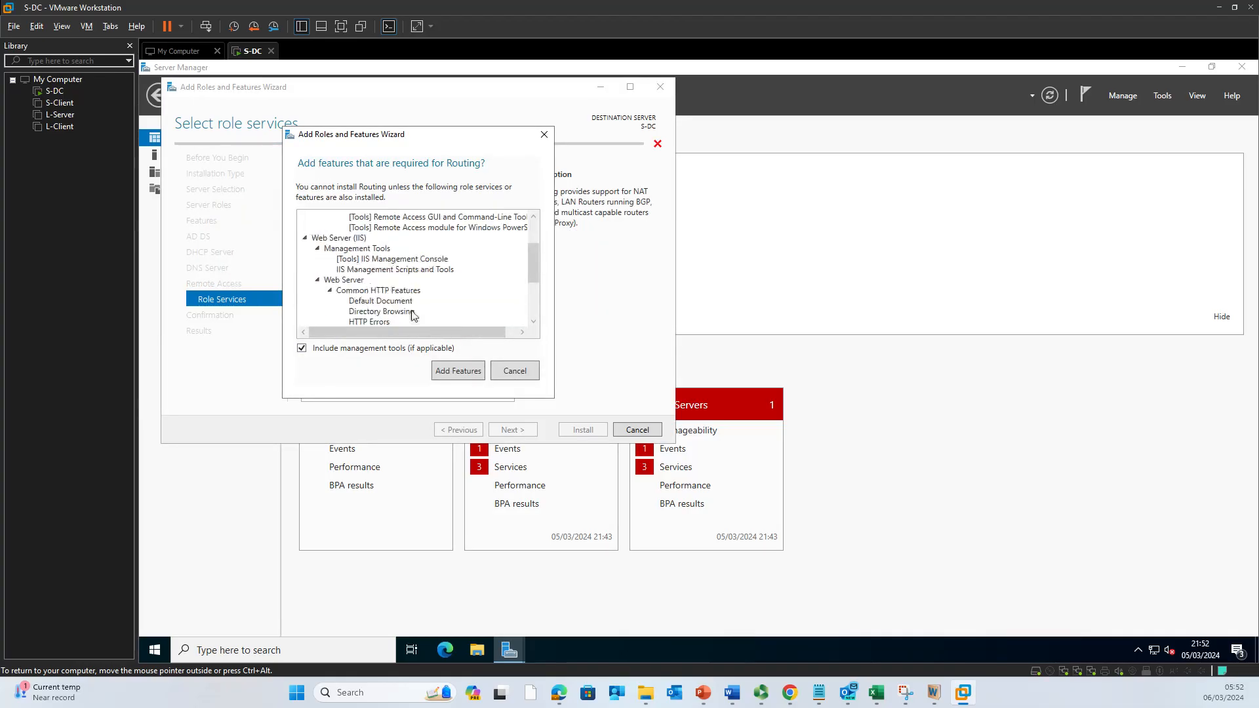
left_click(458, 371)
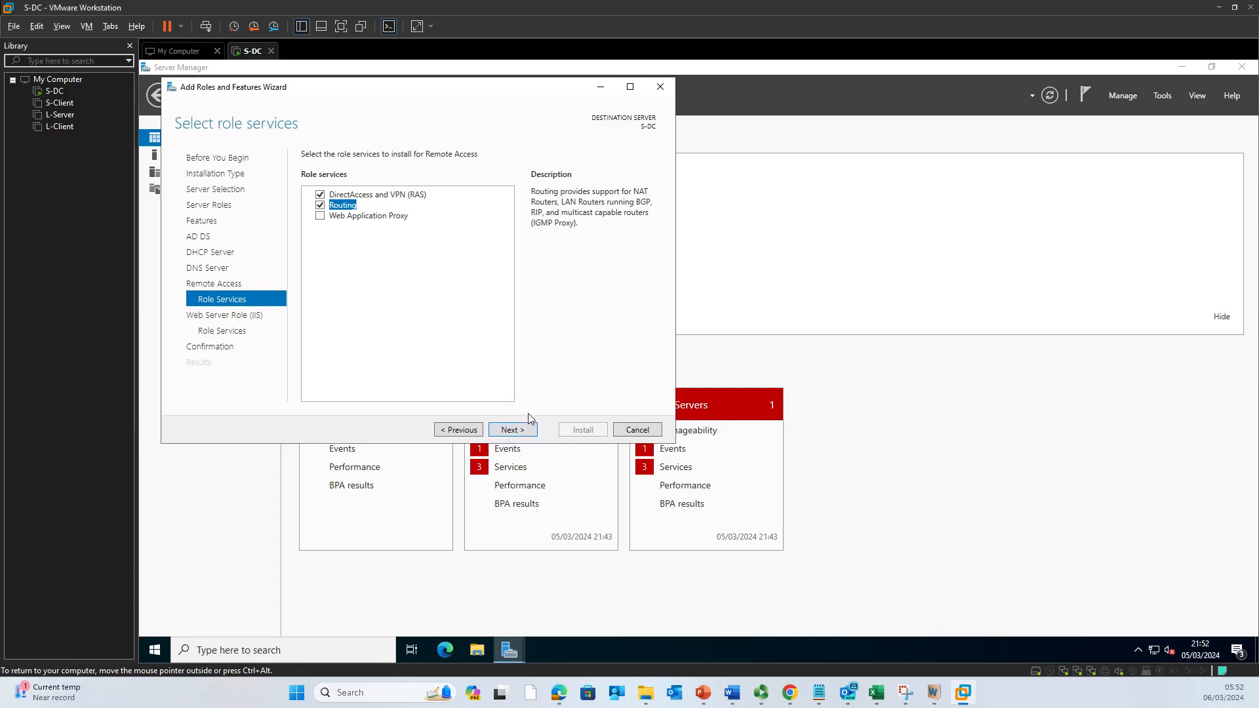
Step: Keep the default Web Server (IIS) role services and start installing all selected roles on S-DC
left_click(529, 437)
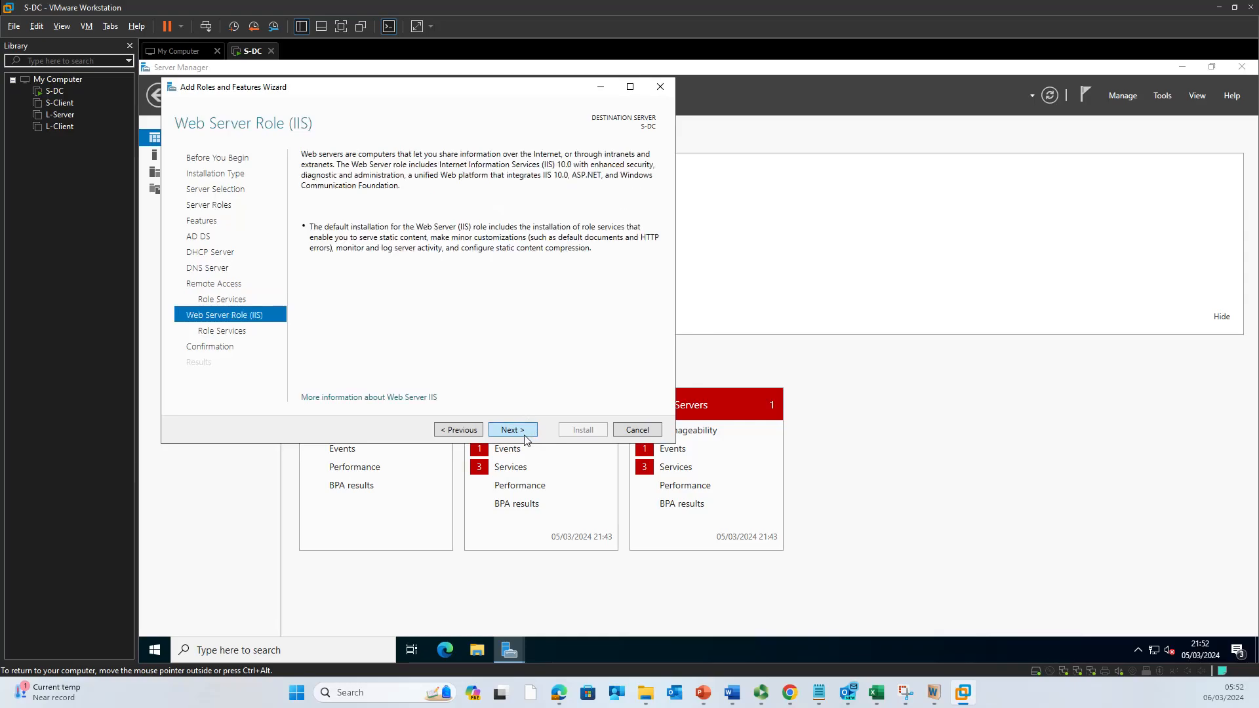
left_click(522, 434)
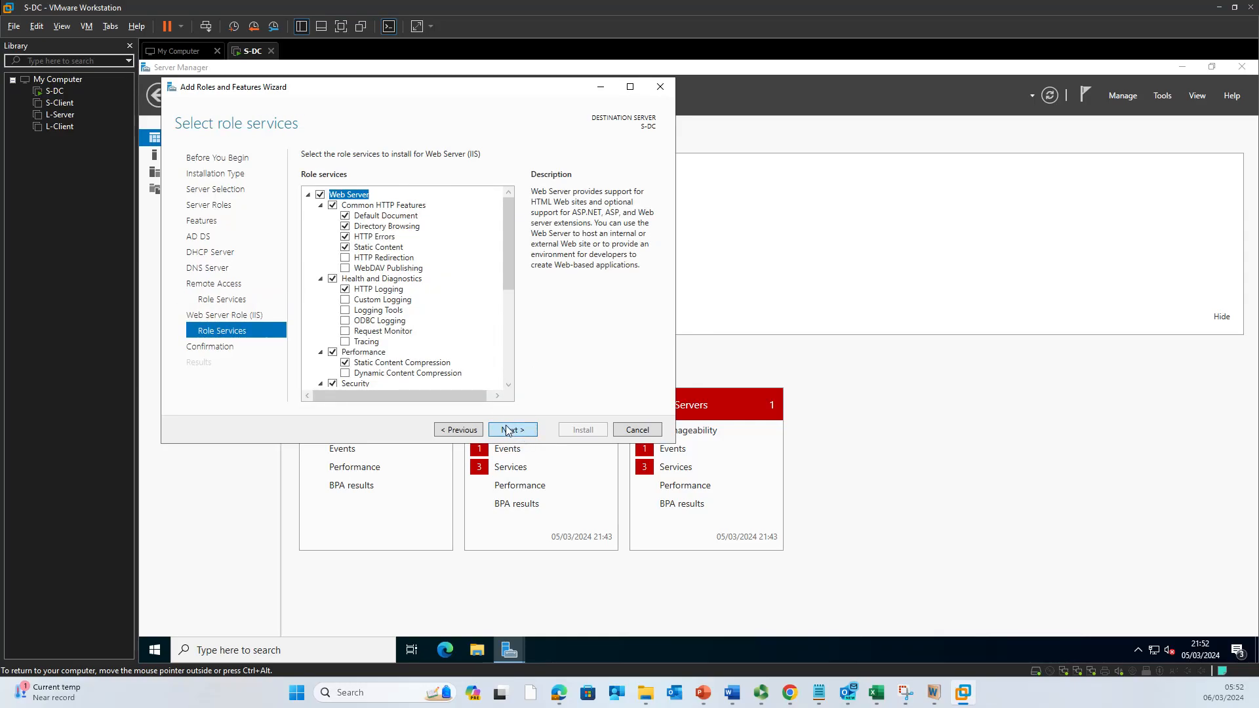
left_click(507, 430)
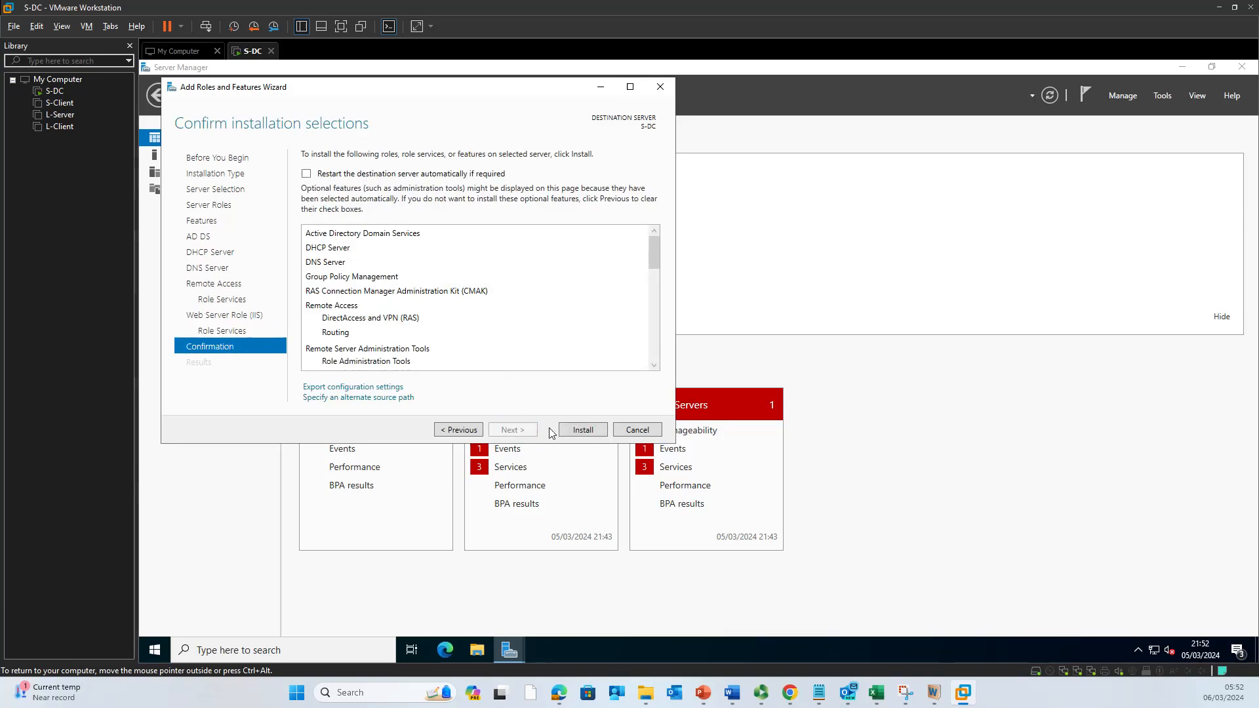
left_click(586, 433)
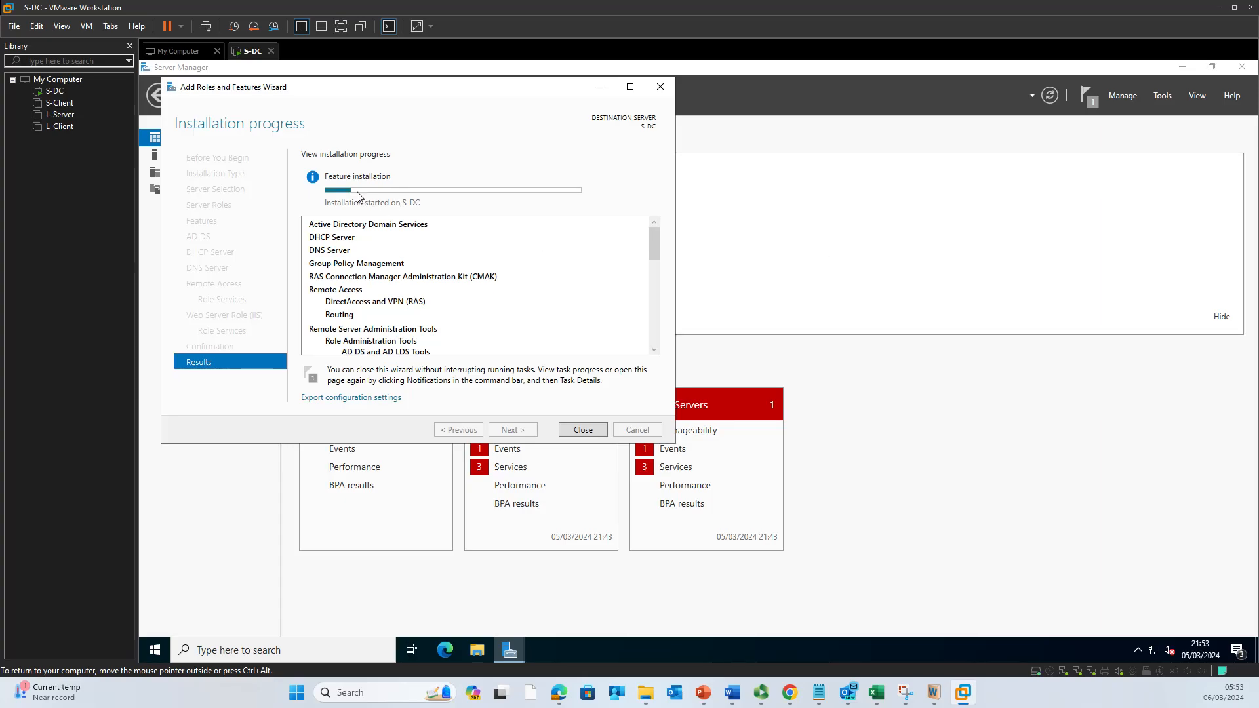
mouse_move(354, 195)
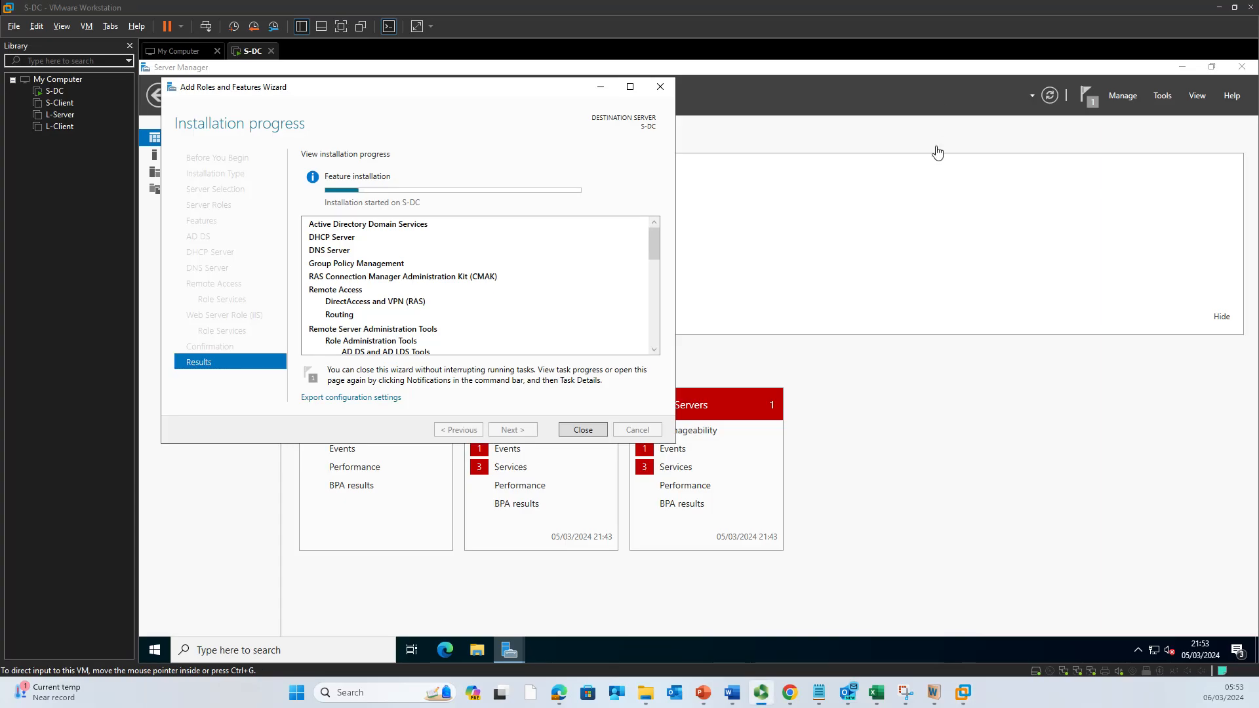
left_click(820, 694)
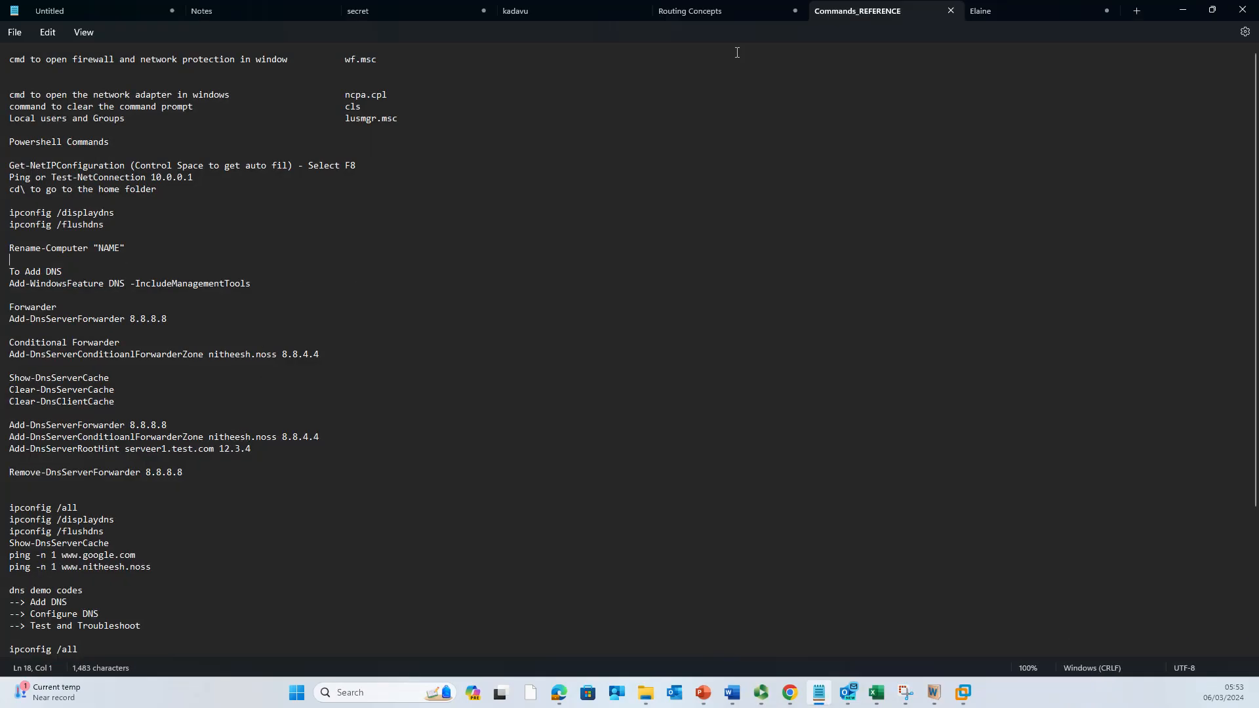
left_click(1183, 10)
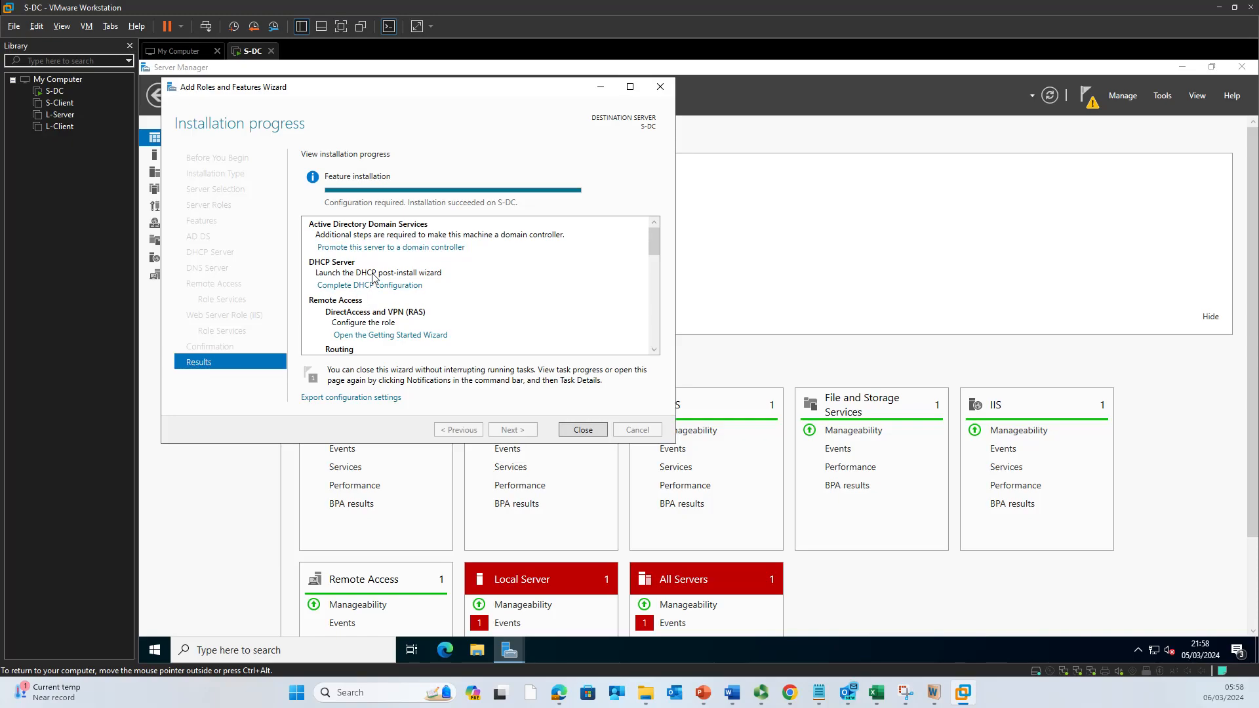
scroll(408, 307, "down", 1)
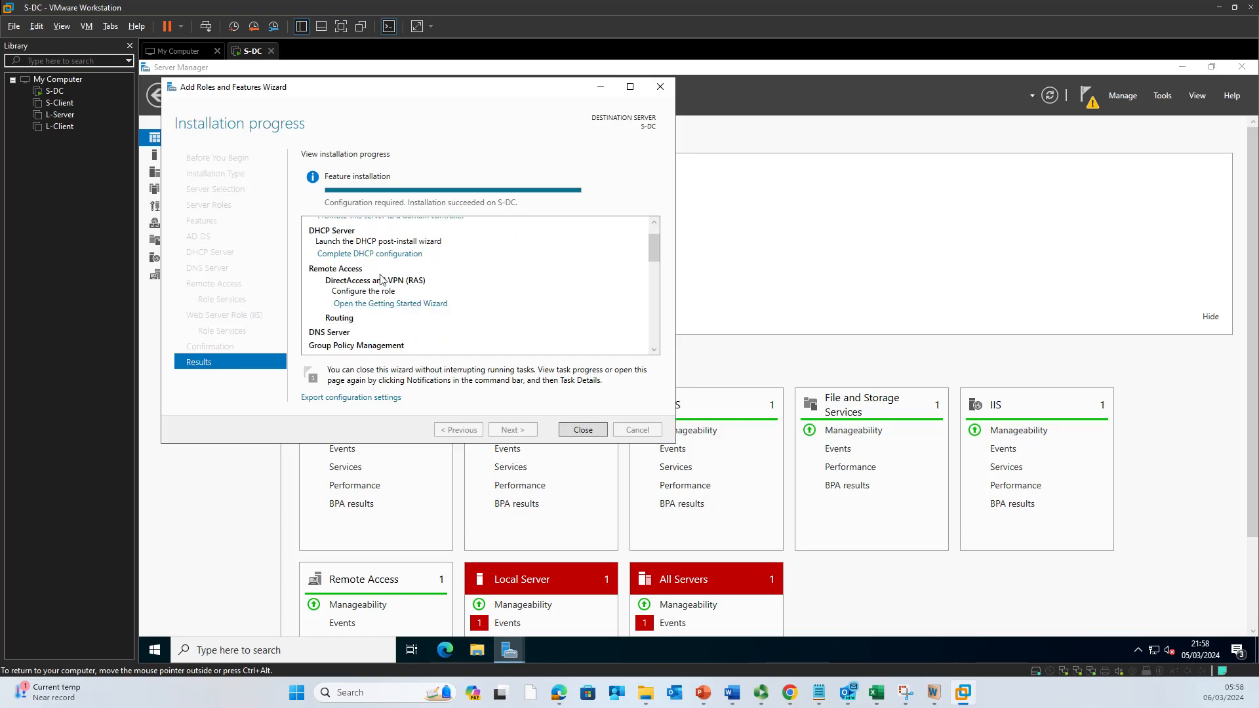
scroll(392, 306, "down", 1)
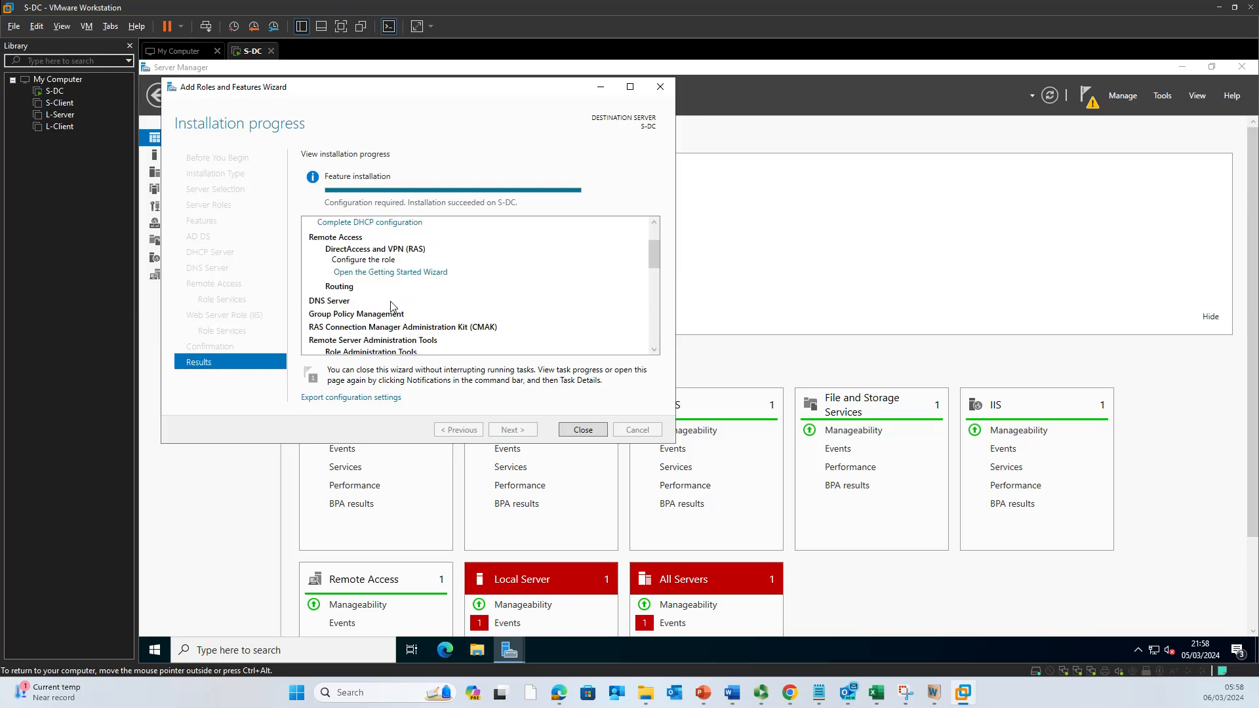
scroll(392, 305, "down", 1)
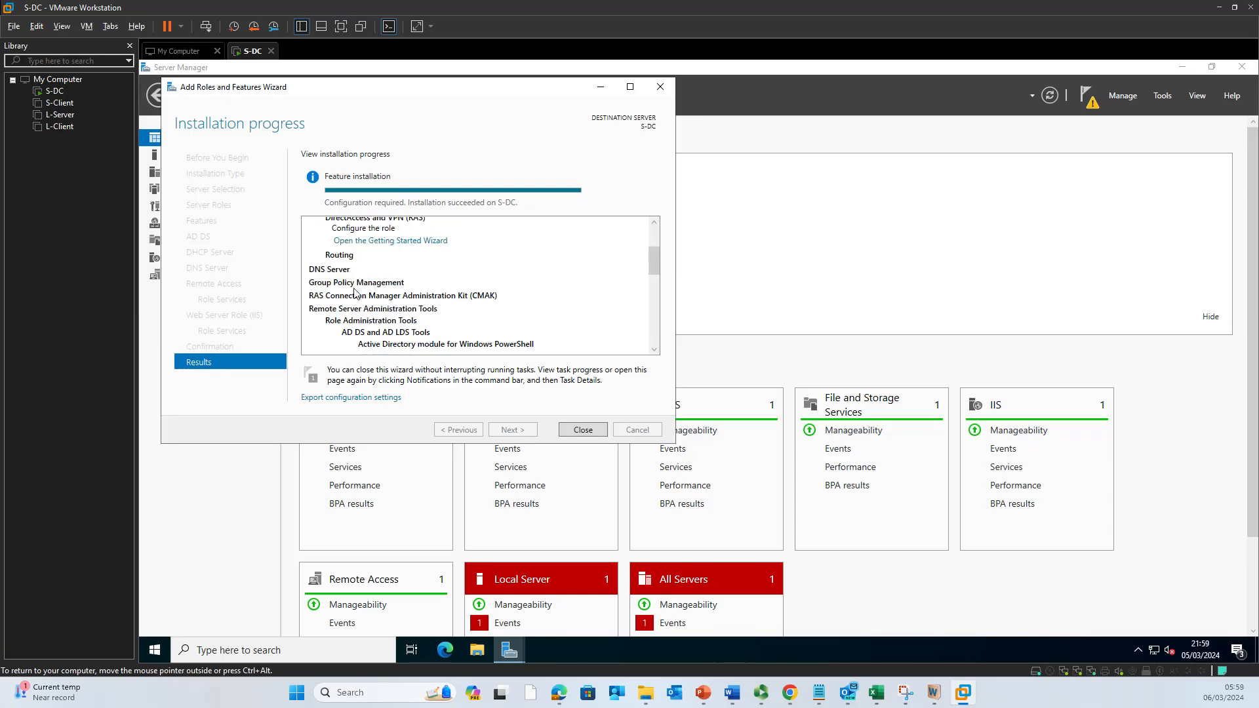
scroll(355, 293, "down", 1)
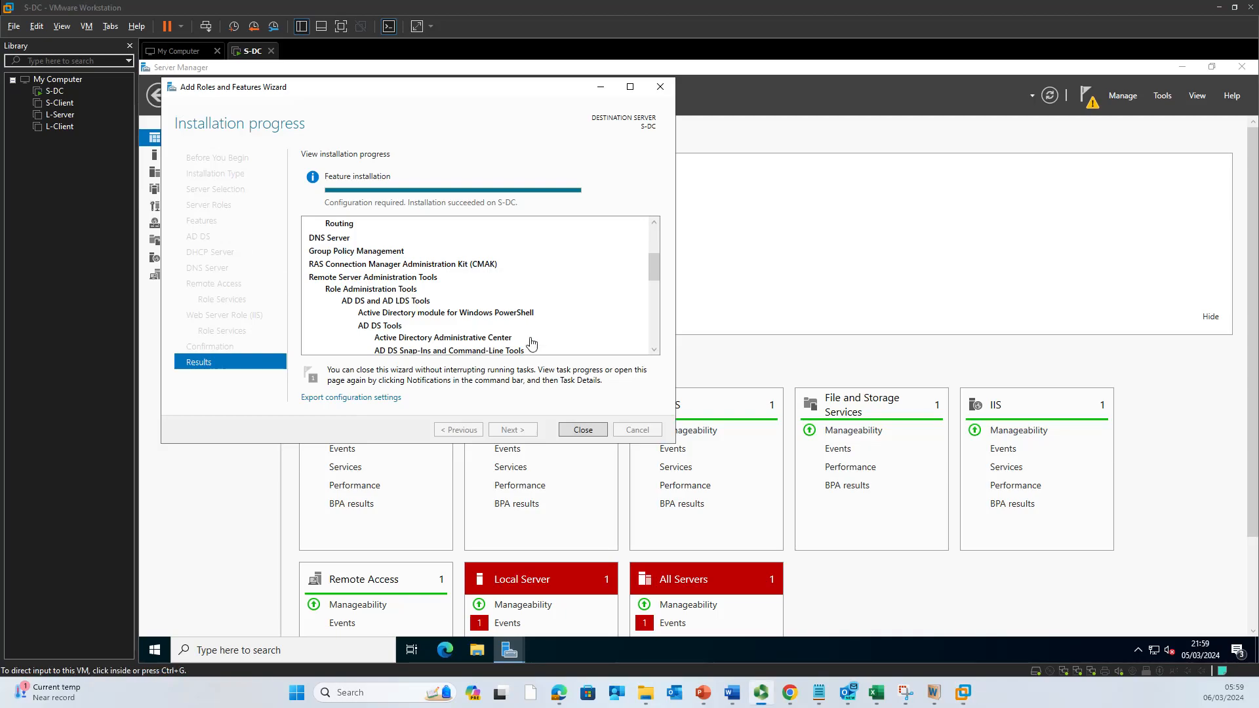
left_click(637, 383)
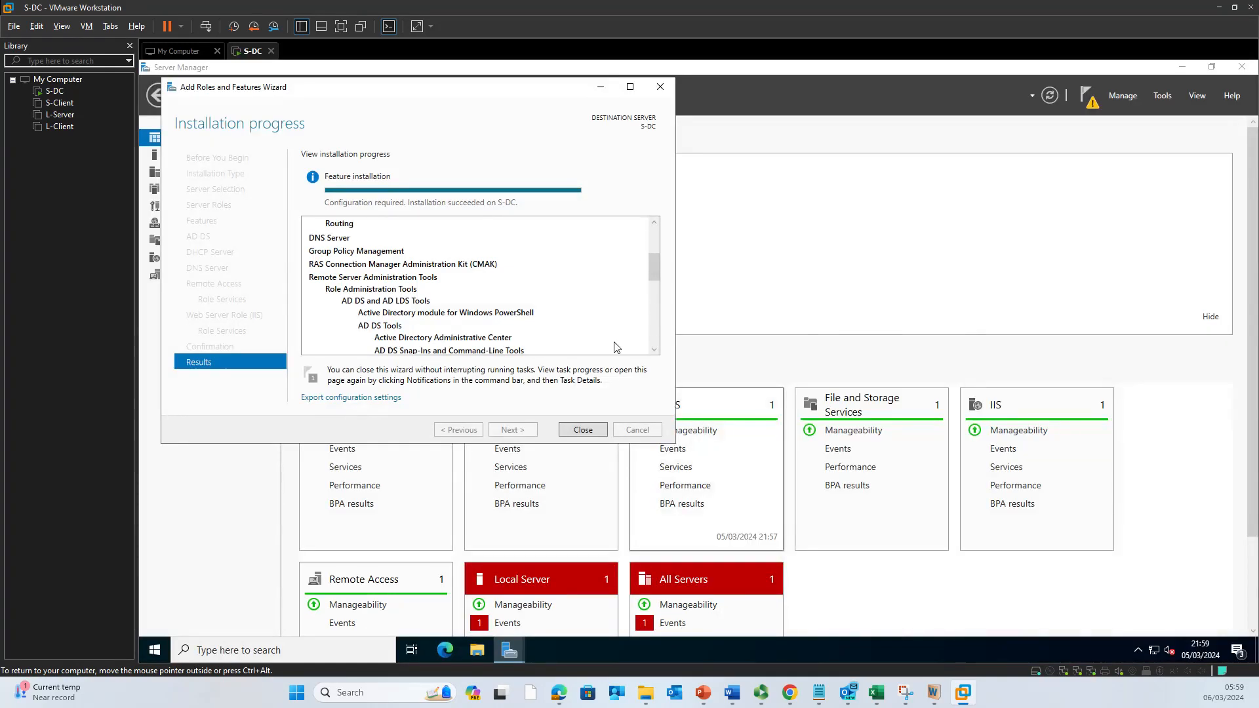
scroll(593, 406, "down", 2)
scroll(626, 328, "down", 2)
left_click_drag(656, 281, 656, 329)
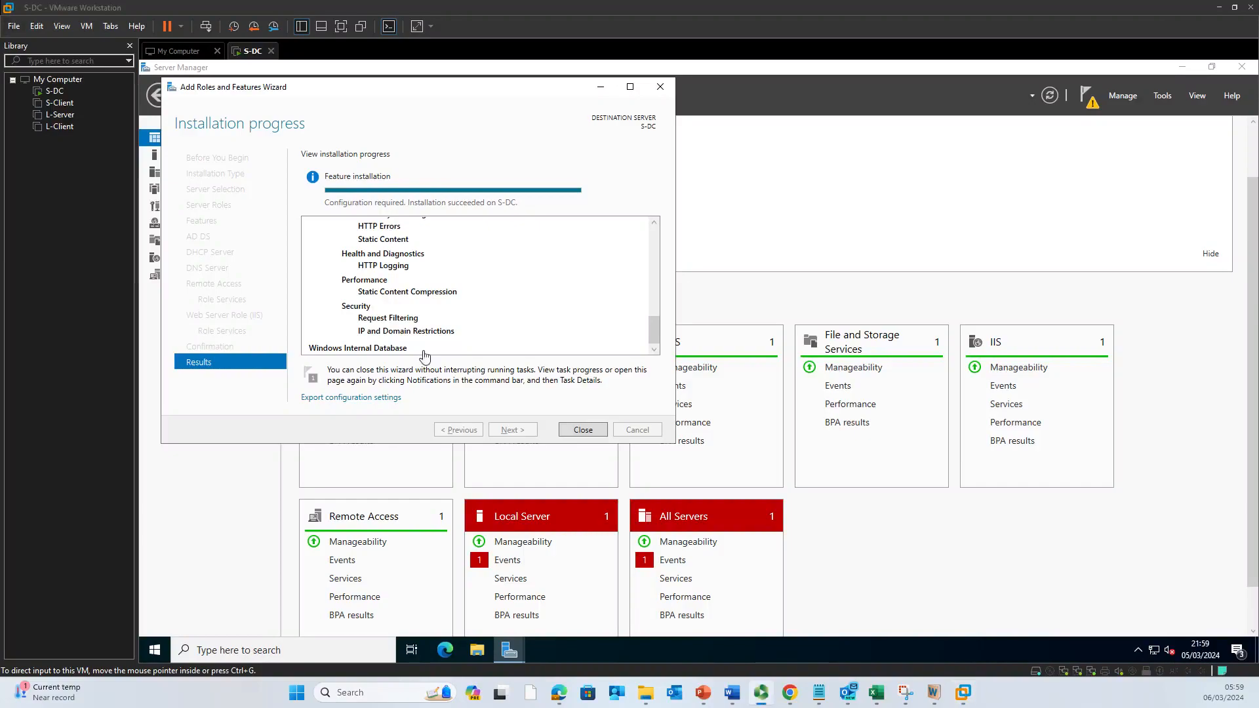
scroll(436, 354, "up", 1)
Step: Close the finished installation and choose 'Promote this server to a domain controller' from the notifications
left_click(583, 431)
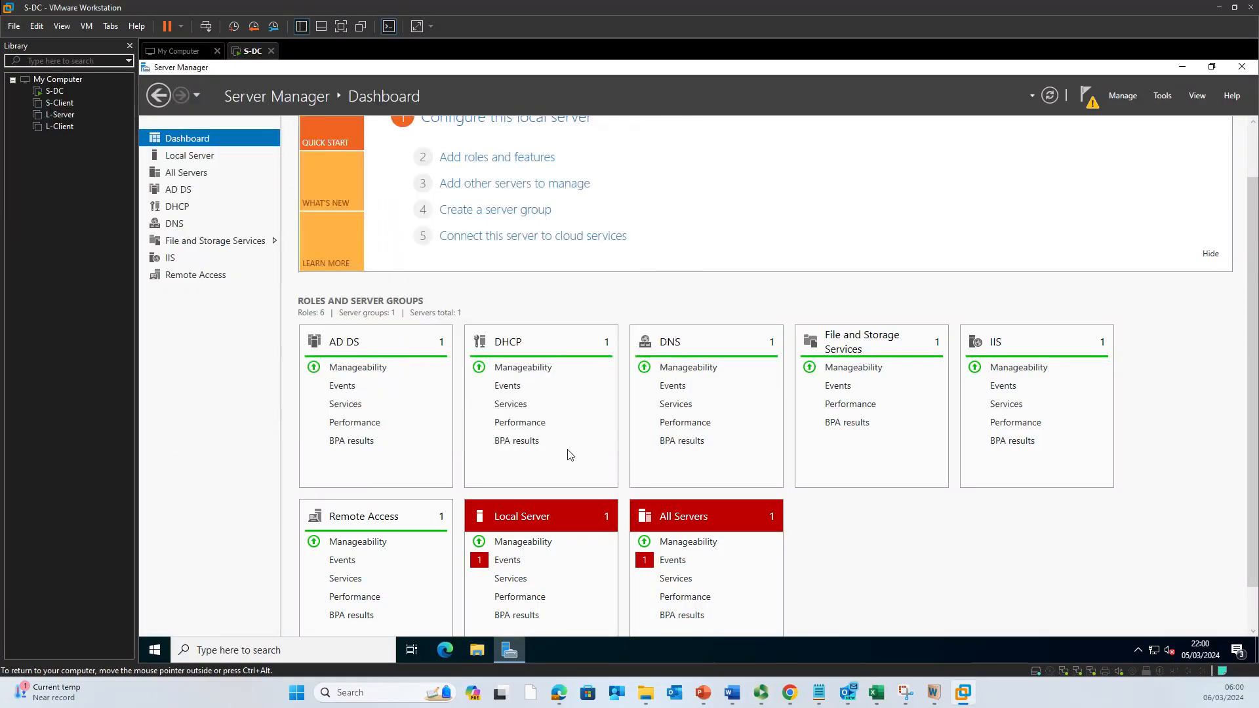
left_click(1093, 107)
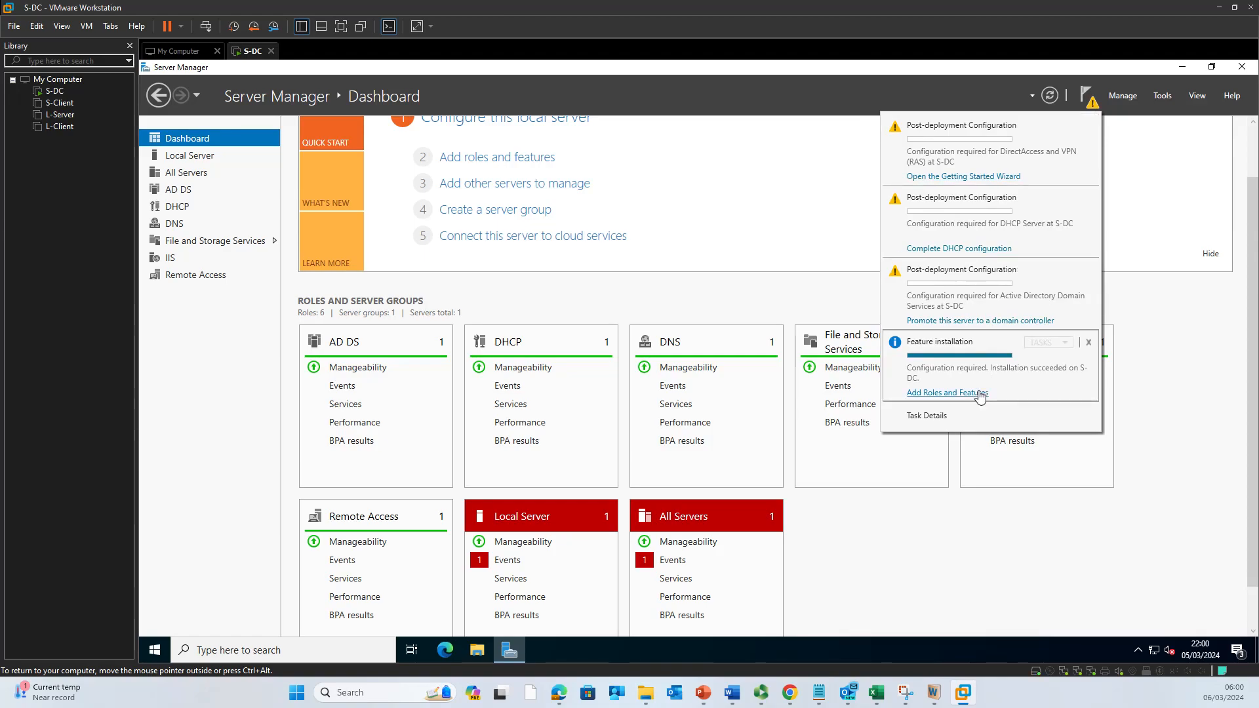
left_click(1009, 328)
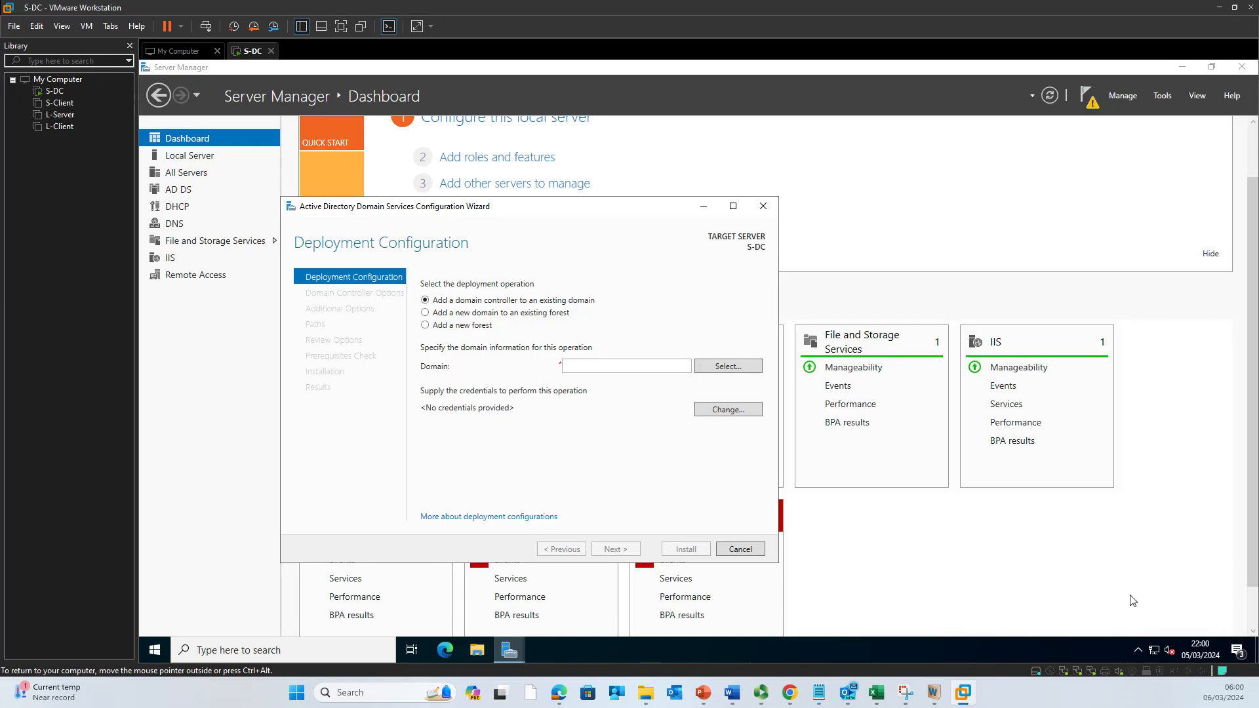
Step: Run ipconfig /all in a command prompt, review the adapter details, then switch to PowerPoint
key("super+r")
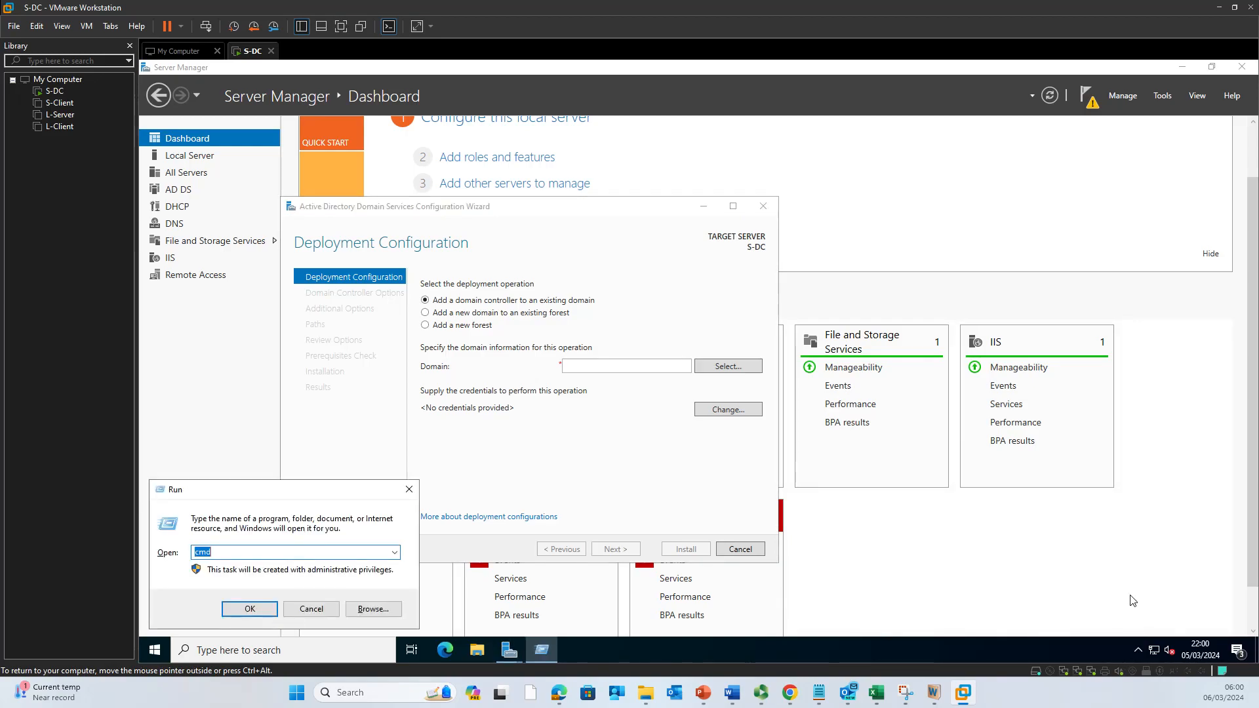
key("Escape")
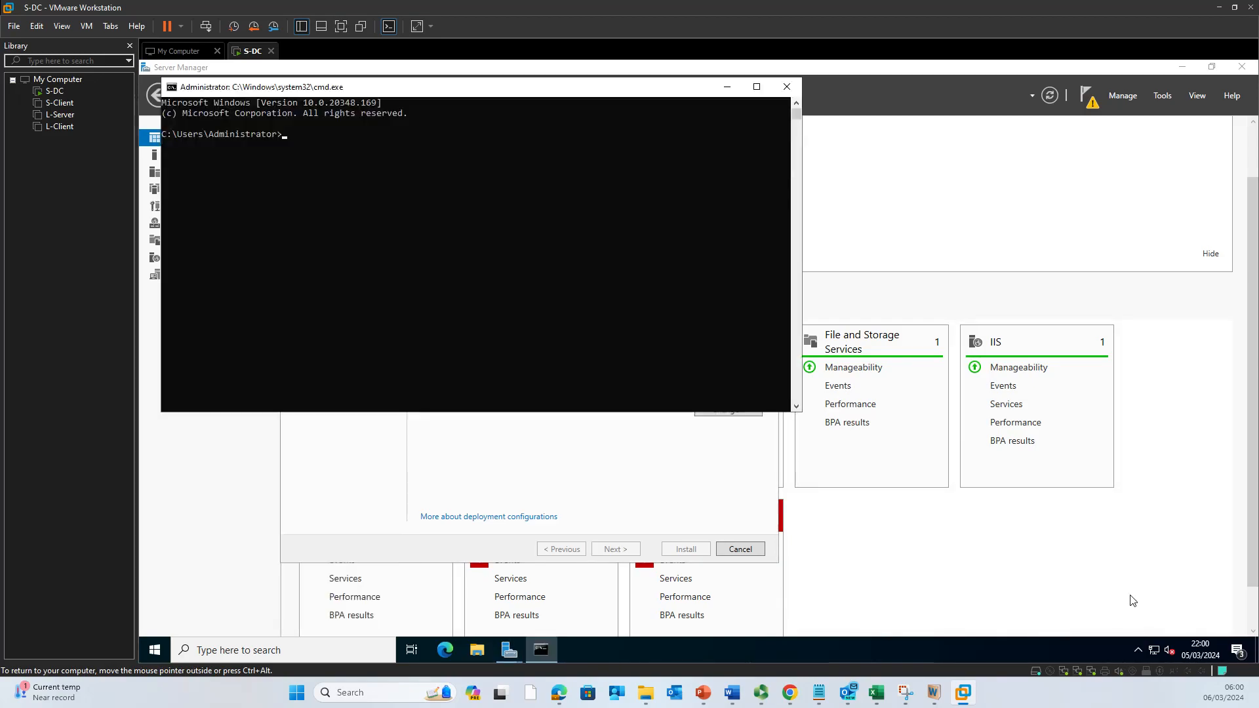
type("ipconfig /all")
key("Return")
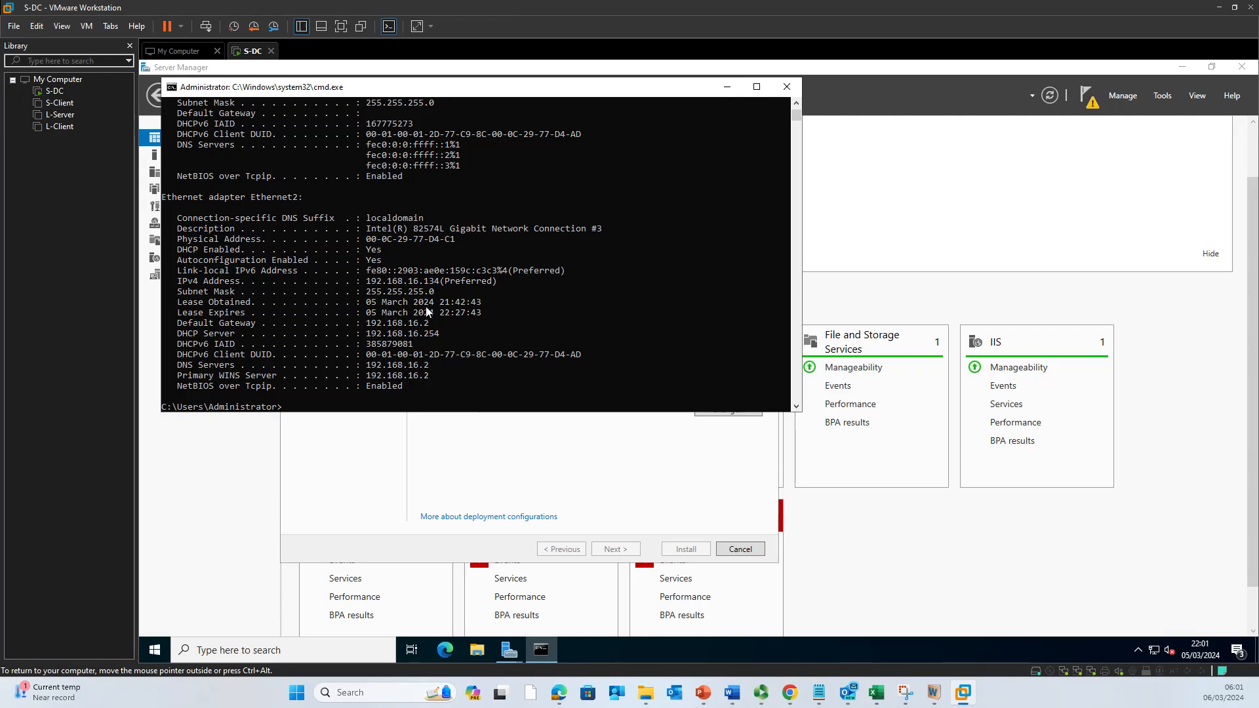
scroll(423, 307, "up", 7)
scroll(414, 297, "up", 1)
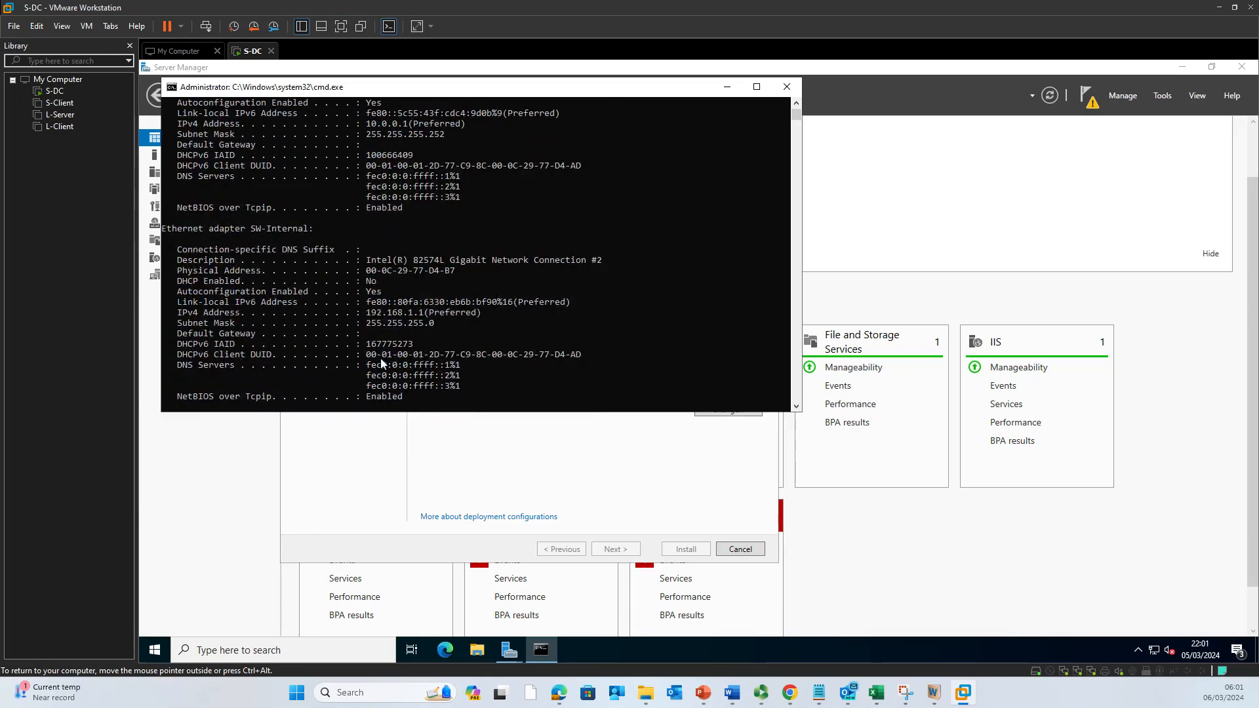
scroll(386, 360, "up", 2)
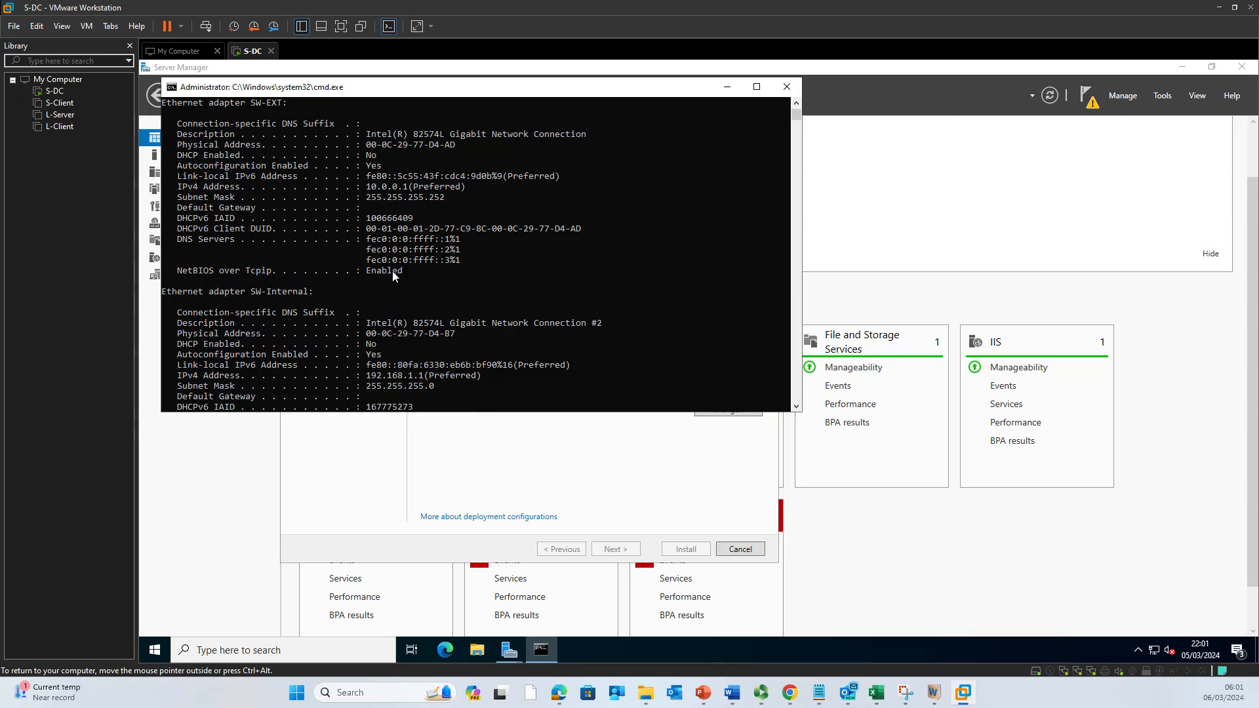
scroll(387, 268, "up", 1)
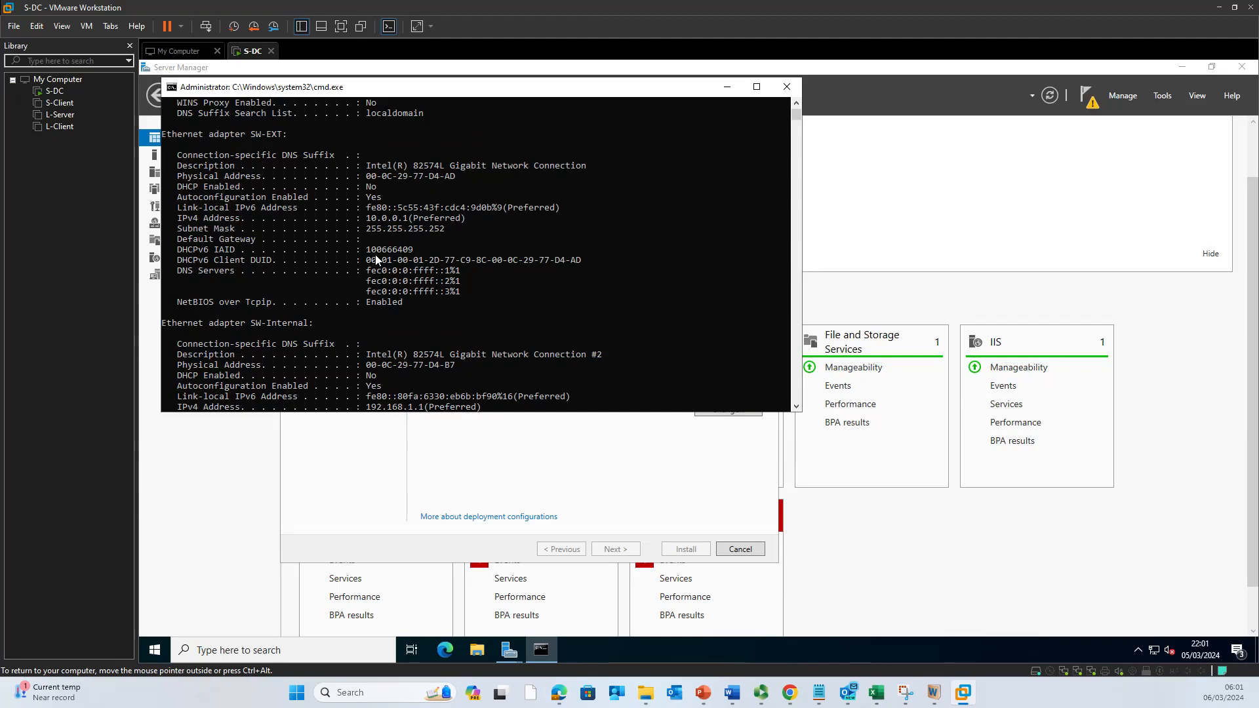
key("ctrl+alt")
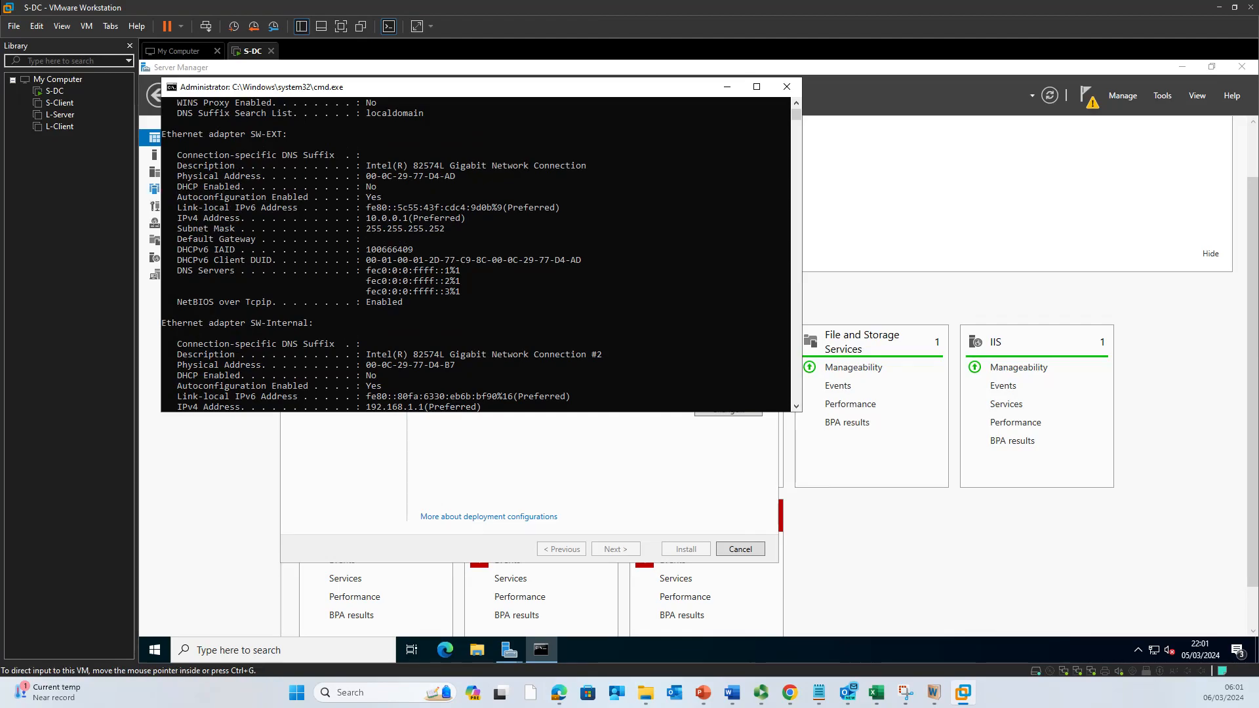
key("alt+Tab")
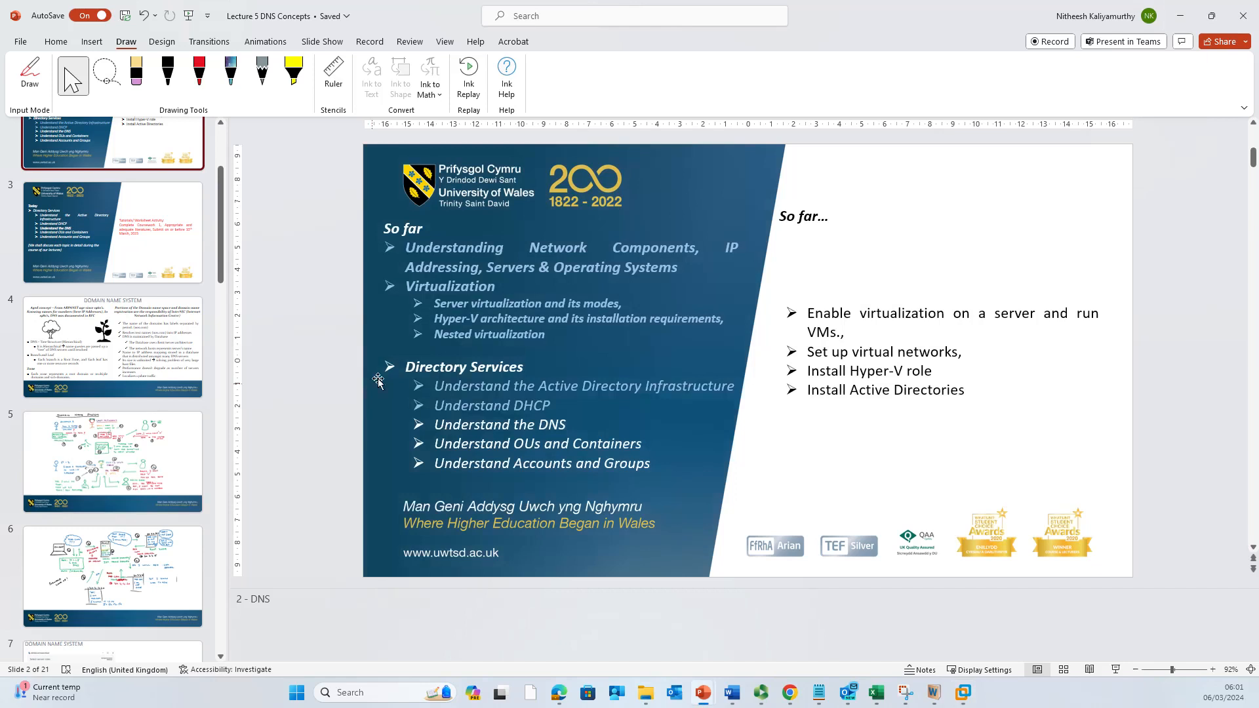
Step: Maximize the Lecture 5 DNS Concepts deck and advance to slide 4, Domain Name System
key("alt+Tab")
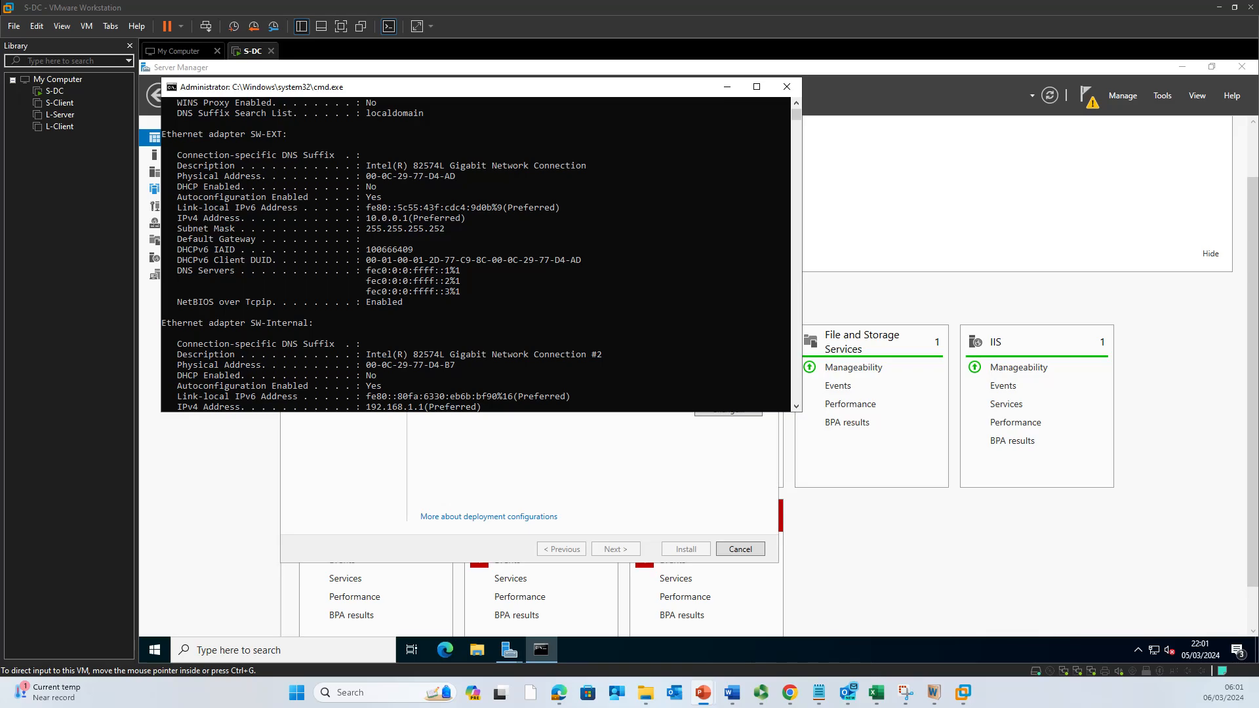
left_click_drag(1, 115, 641, 151)
left_click(648, 146)
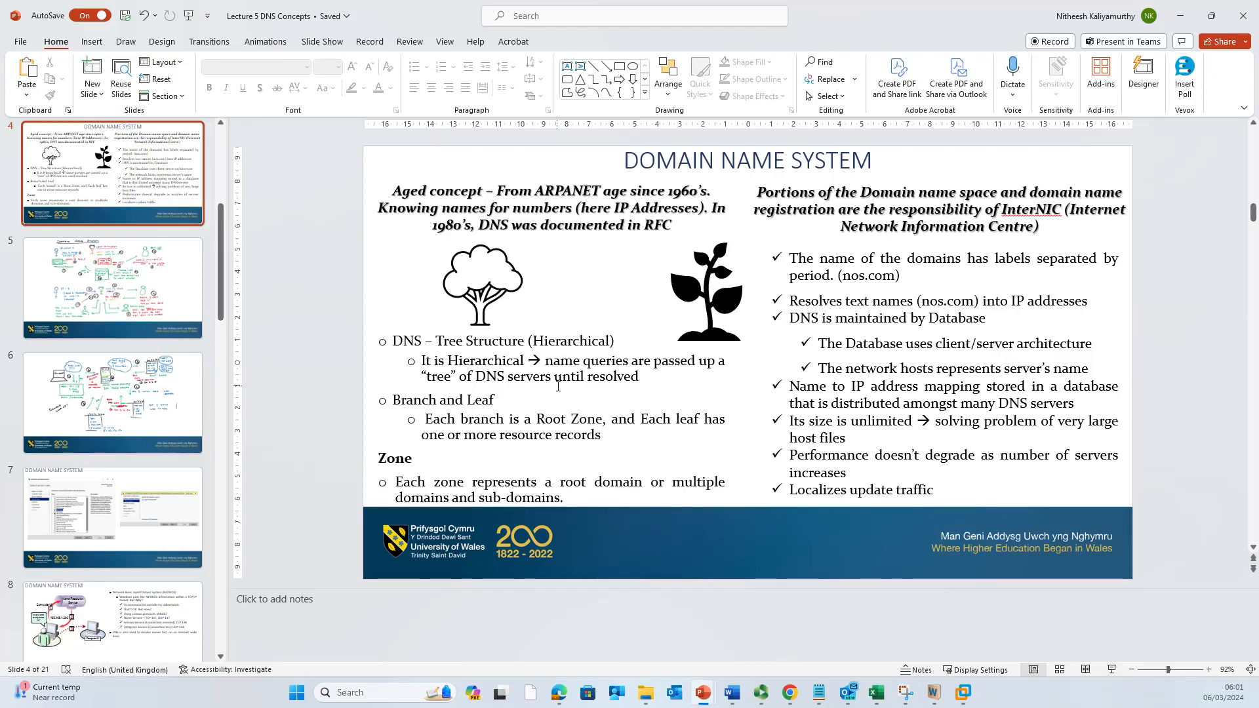
key("Down")
key("Down")
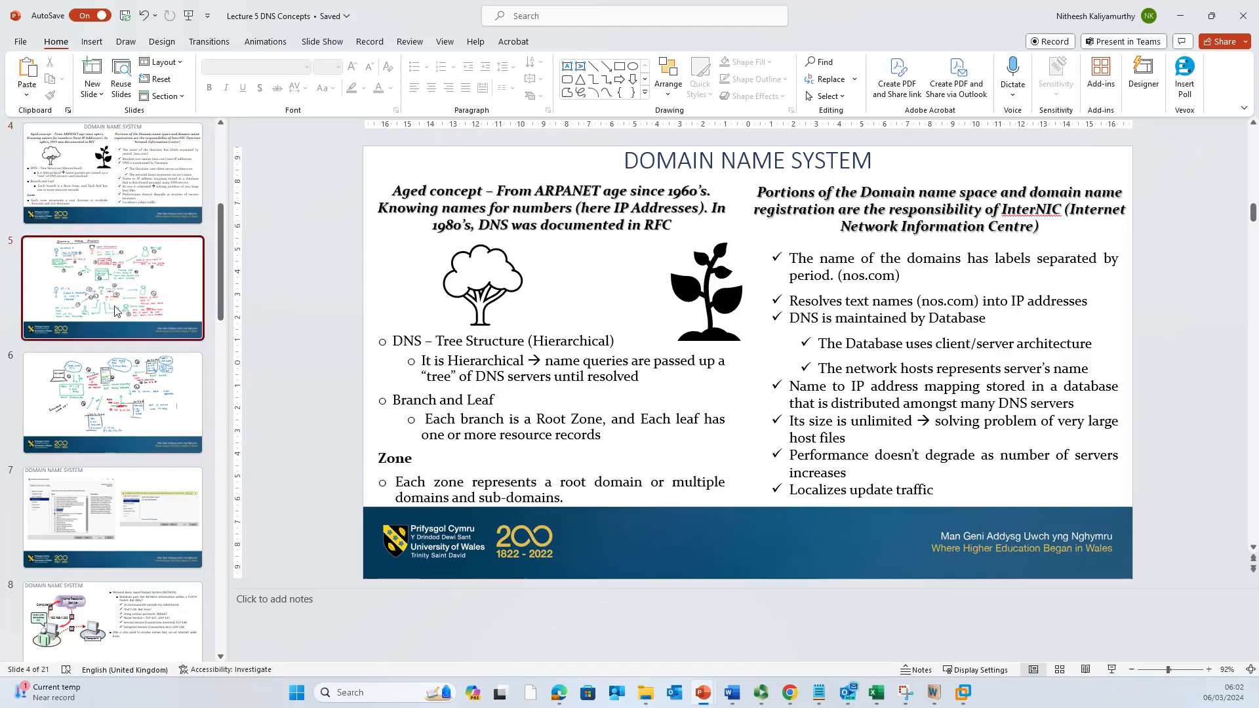
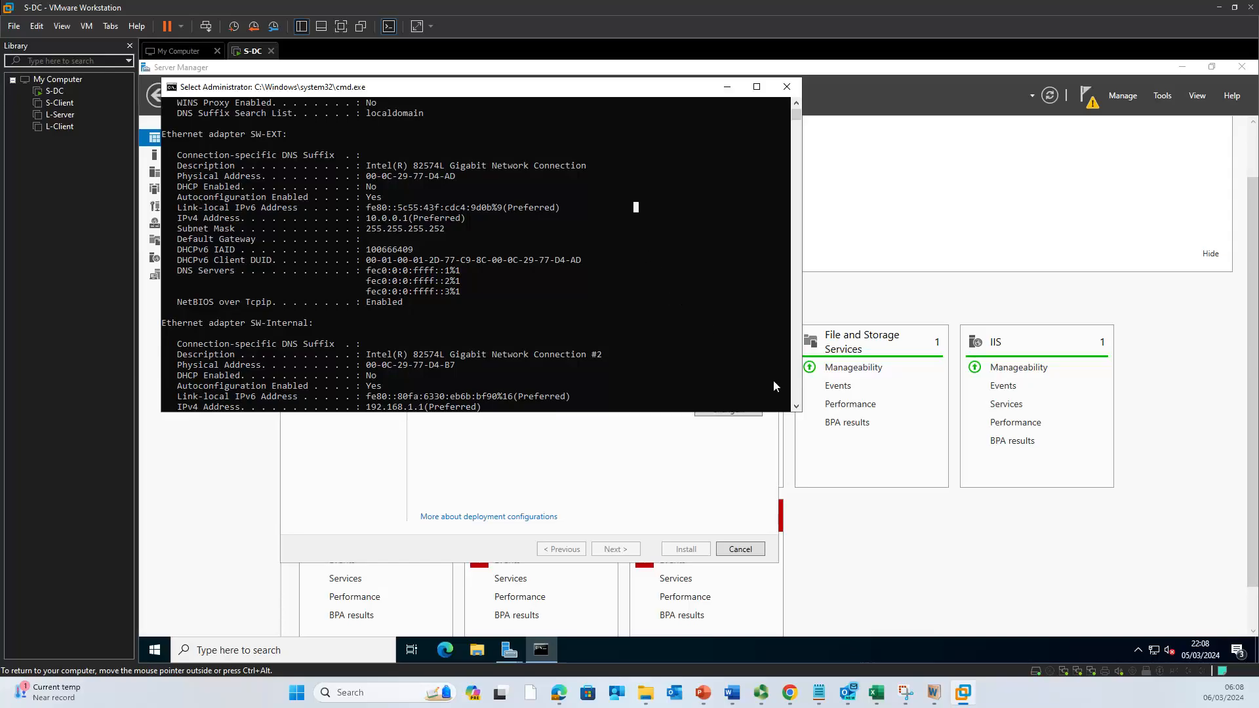
Step: Bring S-DC's Server Manager dashboard, with AD DS, DHCP, DNS and IIS roles, in front of the command prompt
left_click(894, 568)
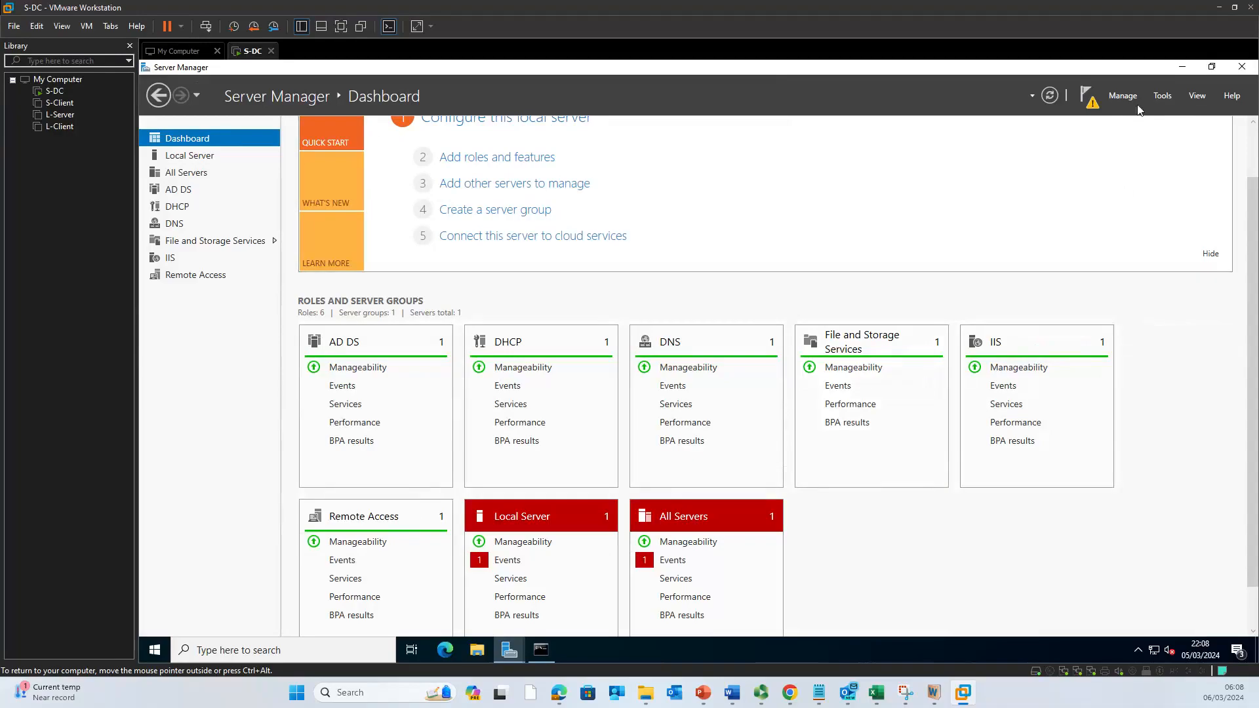
Step: Open DNS Manager for S-DC, review its tree entries, and open the Root Hints properties
left_click(1163, 97)
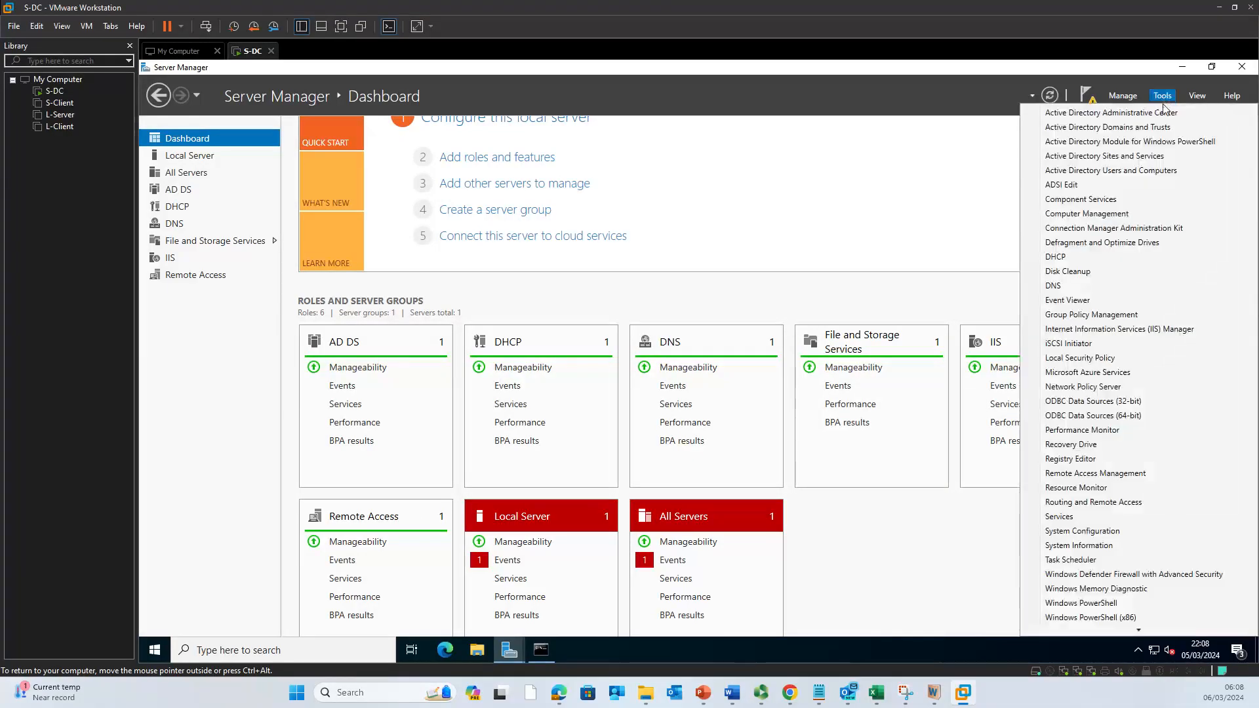
left_click(1144, 288)
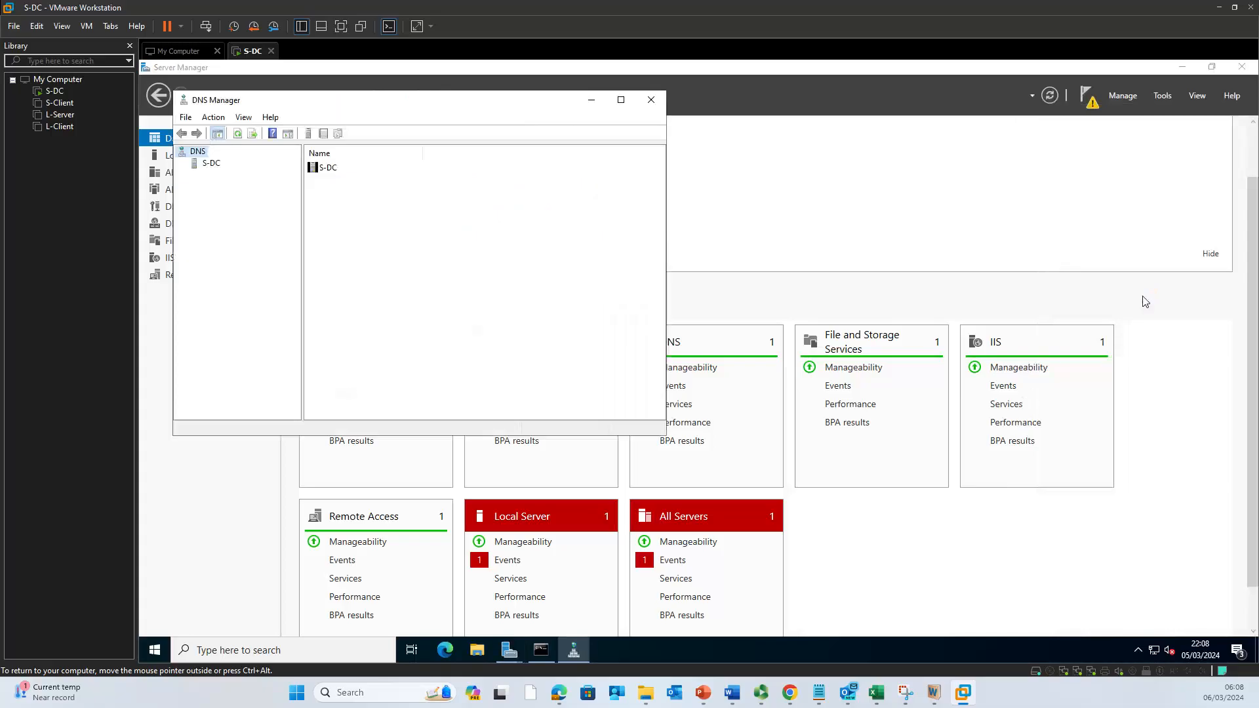
left_click(199, 166)
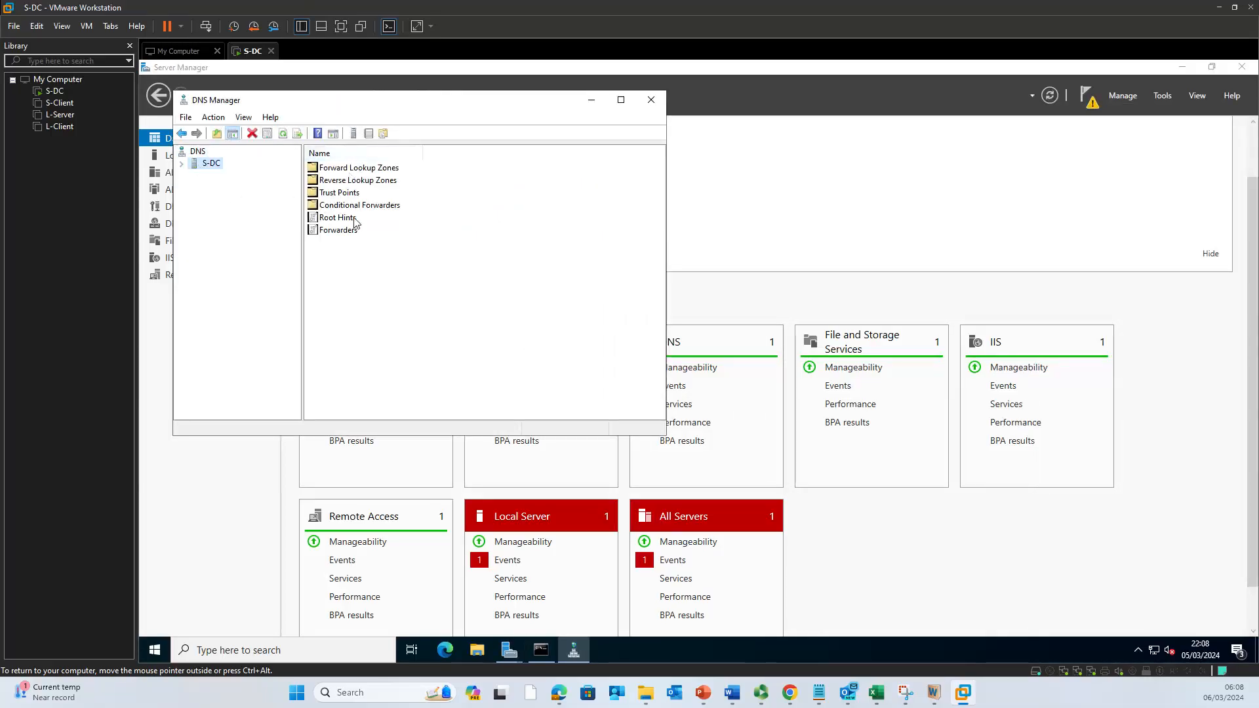
left_click(358, 181)
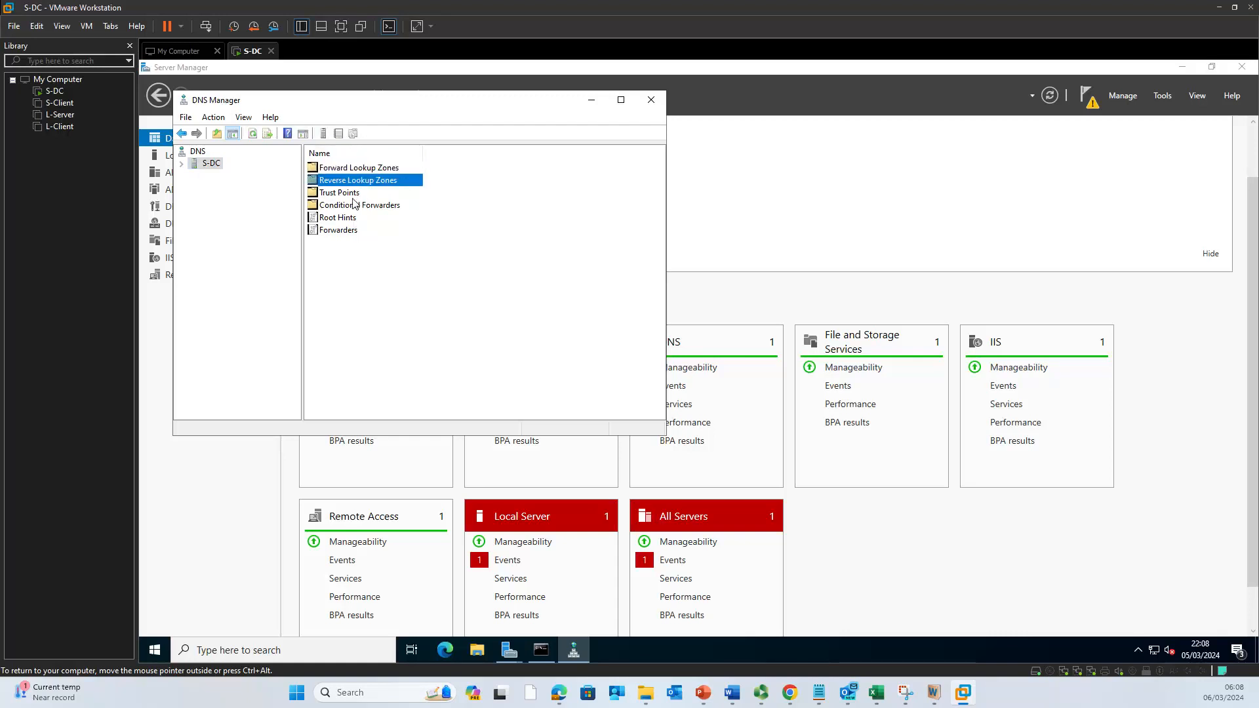
left_click(346, 196)
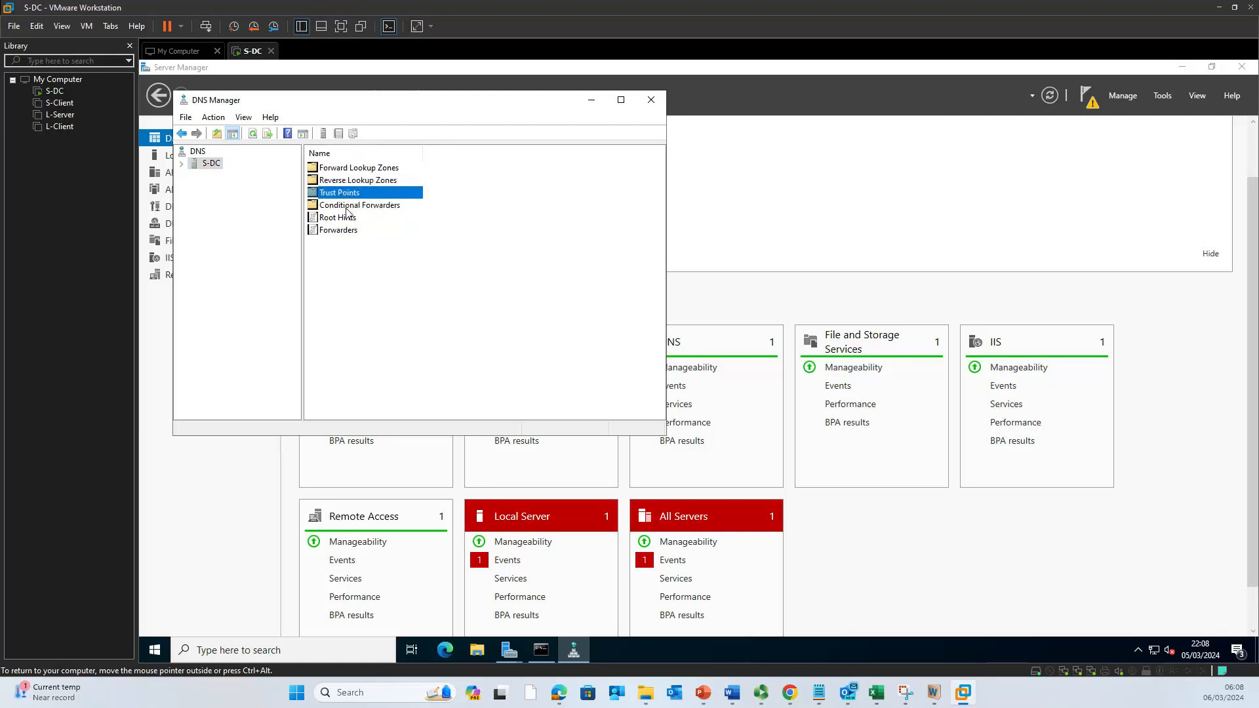
left_click(349, 206)
left_click(346, 218)
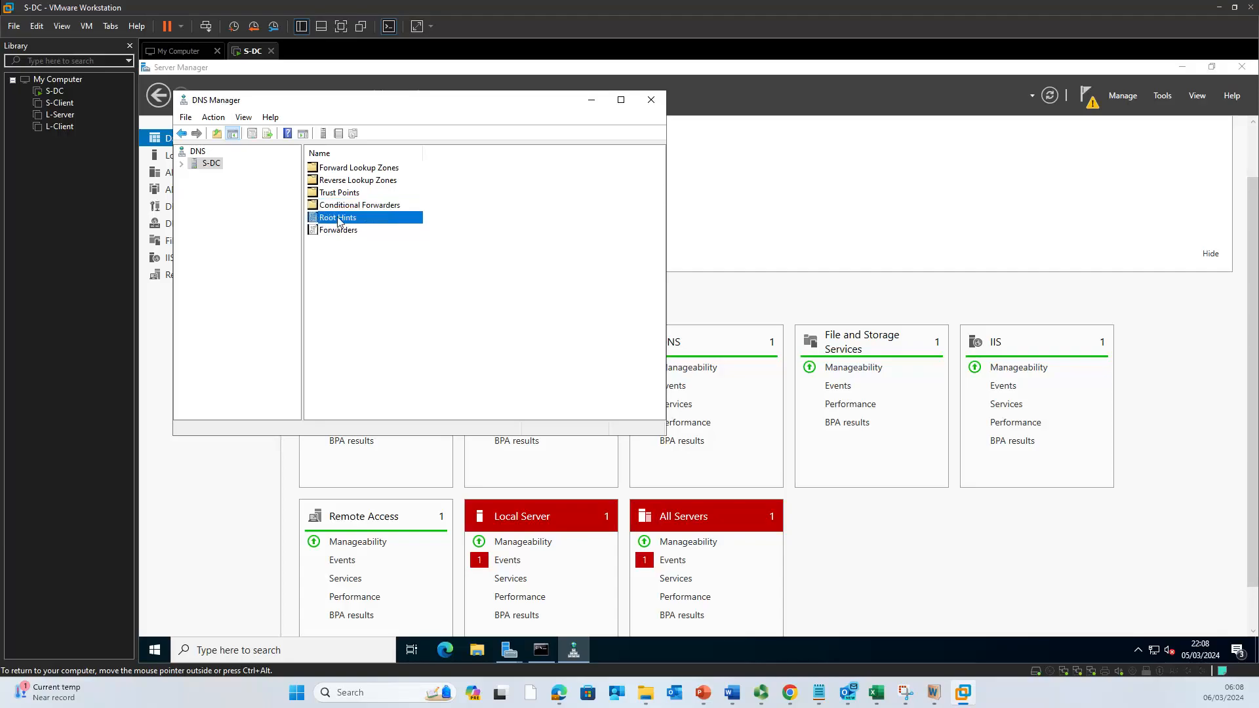
double_click(338, 217)
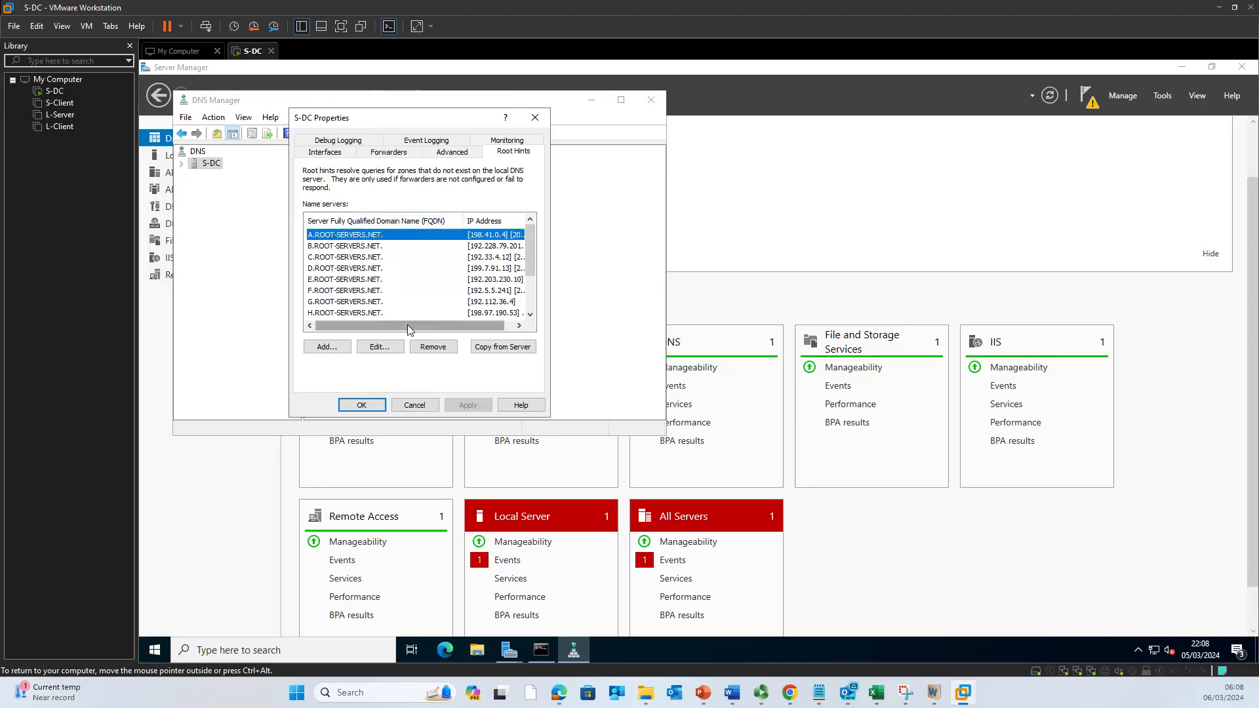
Step: Scroll the ROOT-SERVERS.NET name-server list sideways, then close the S-DC Properties dialog
left_click_drag(408, 325, 459, 327)
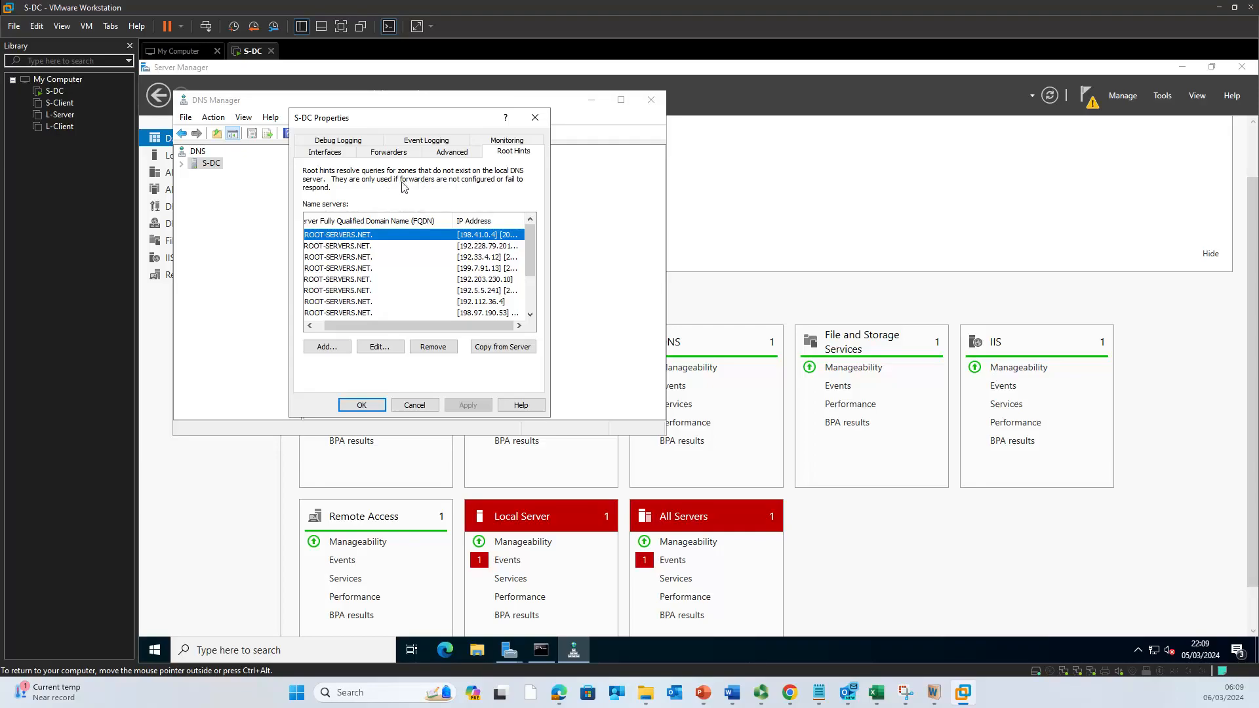
left_click(536, 117)
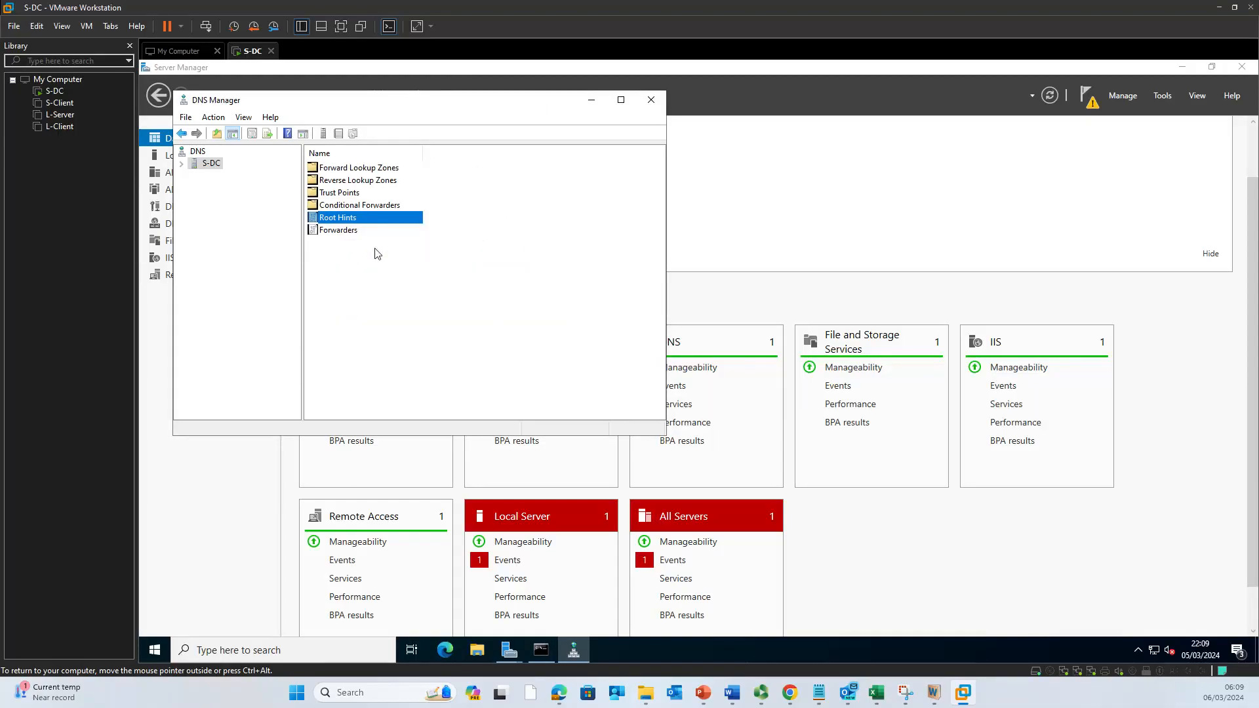
mouse_move(707, 697)
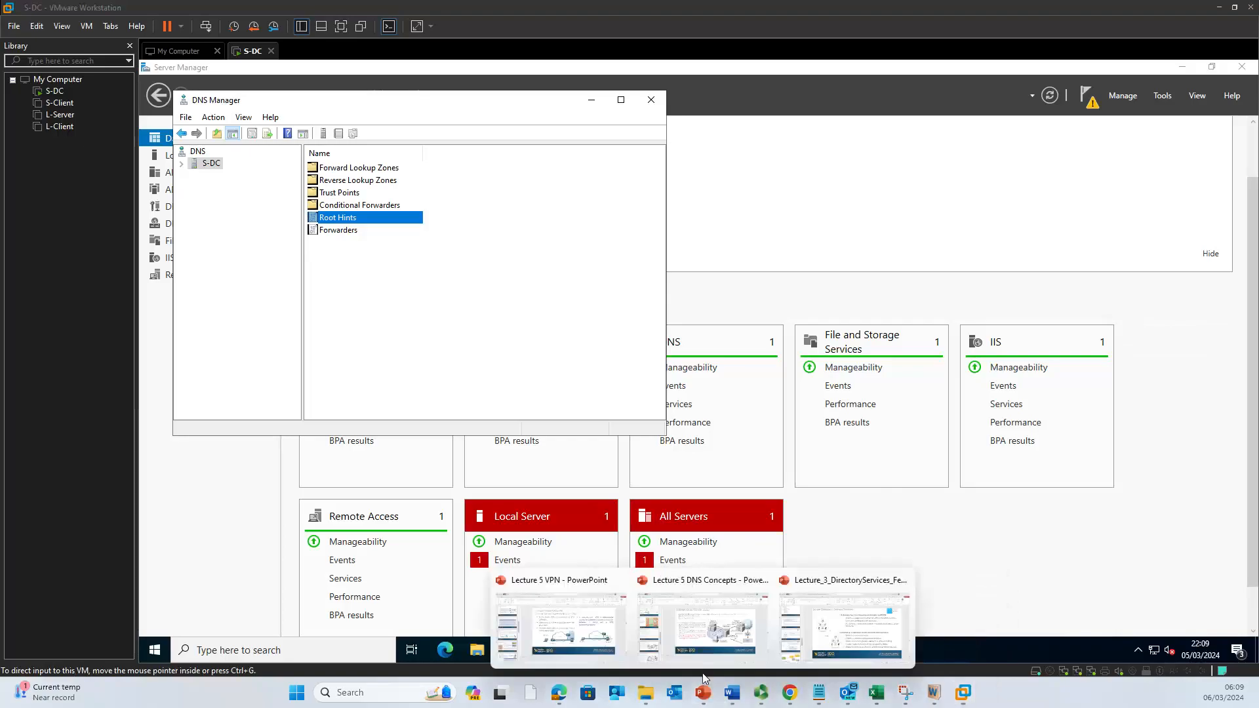
left_click(721, 648)
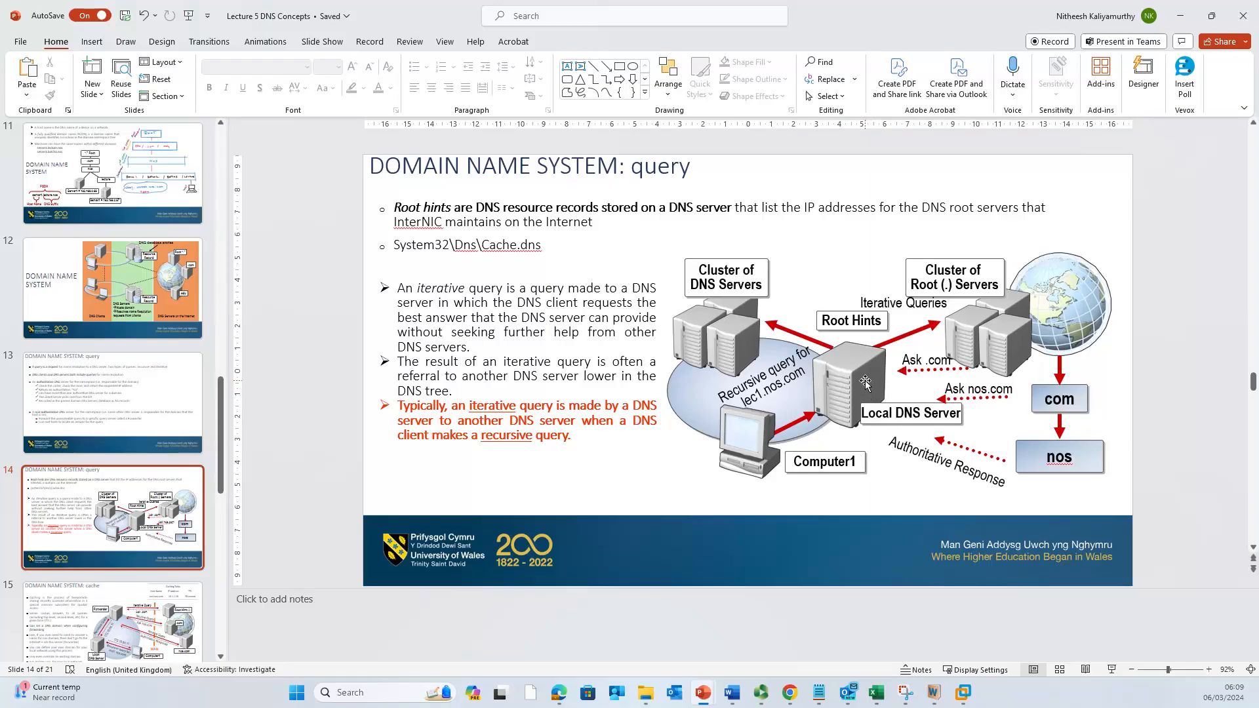
left_click(1181, 16)
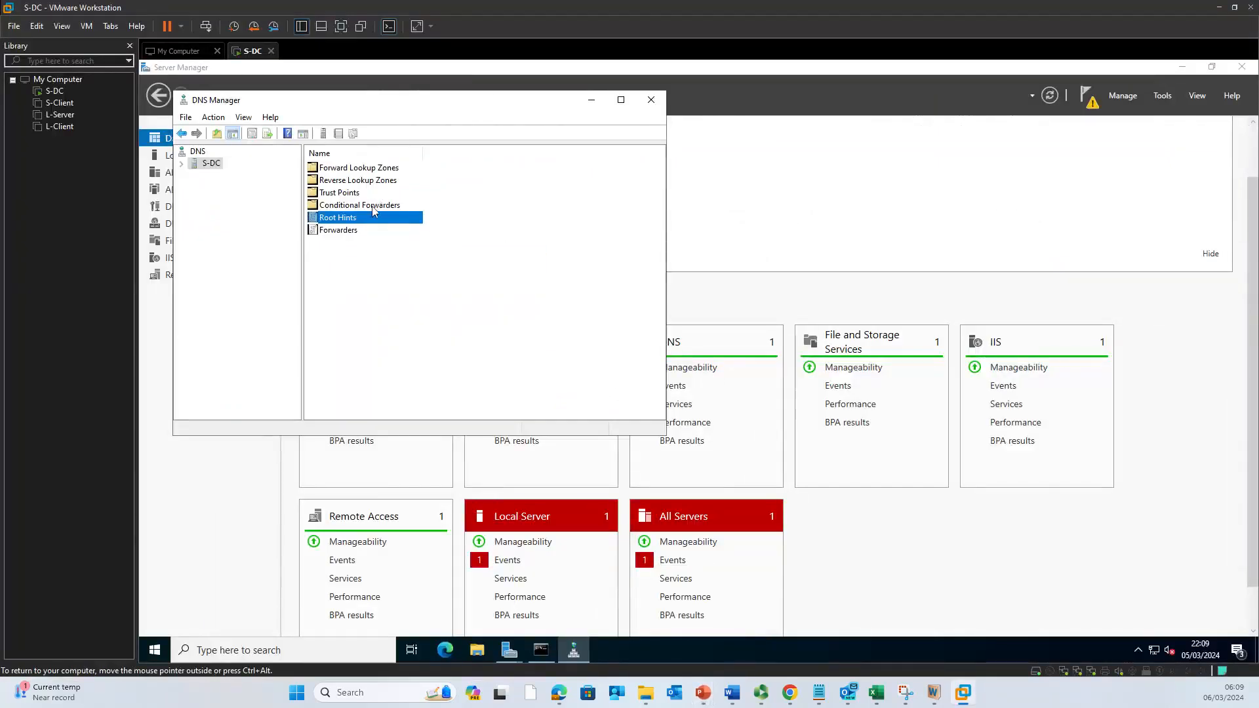
Step: Revisit S-DC's Root Hints name-server list and close the properties again
left_click(368, 206)
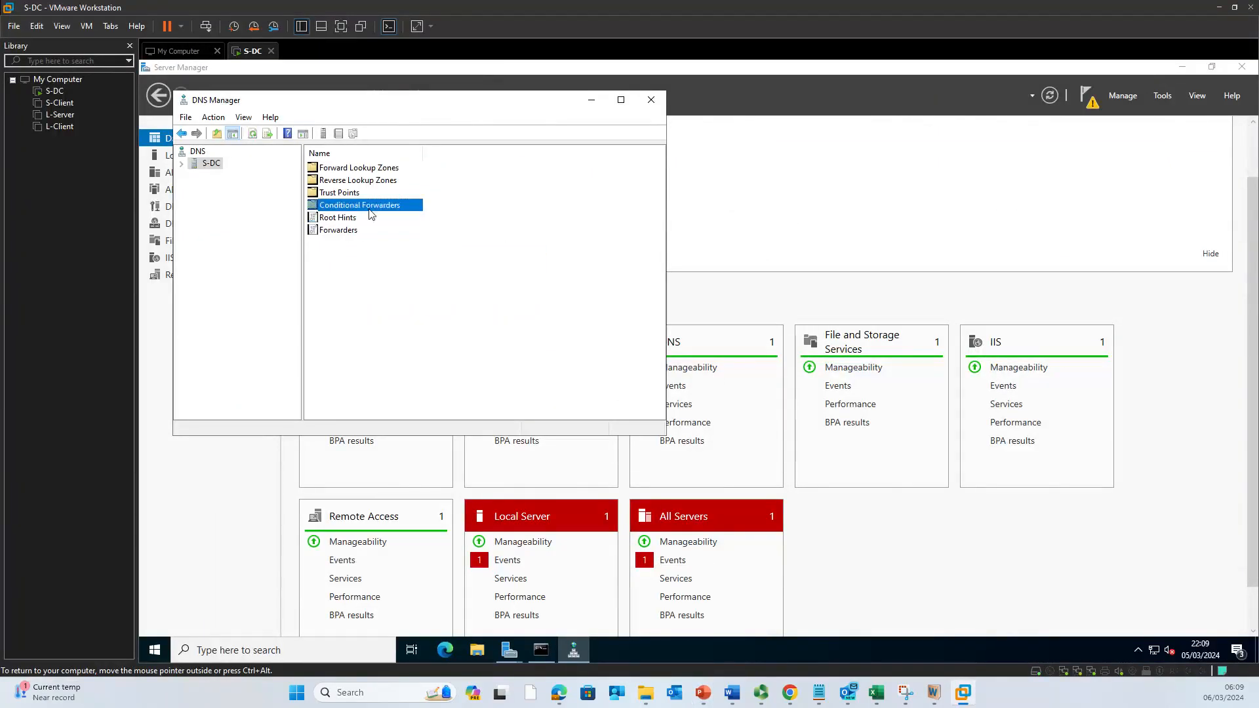
left_click(373, 230)
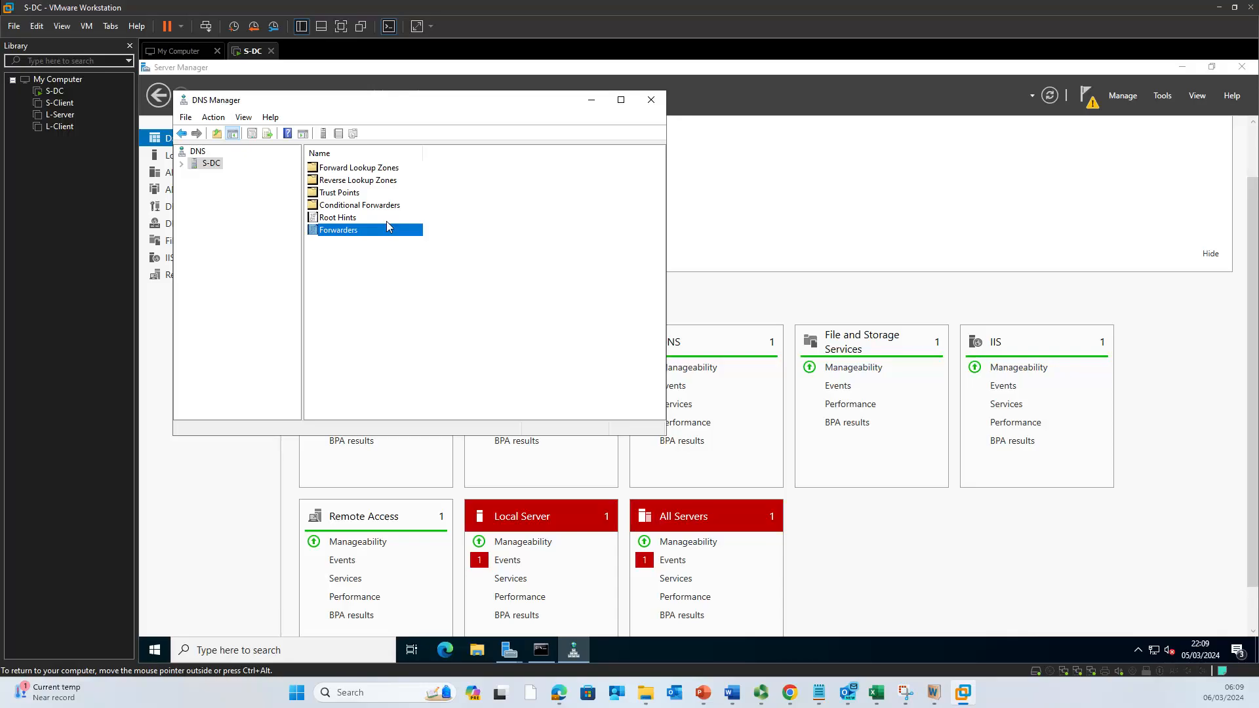
double_click(347, 218)
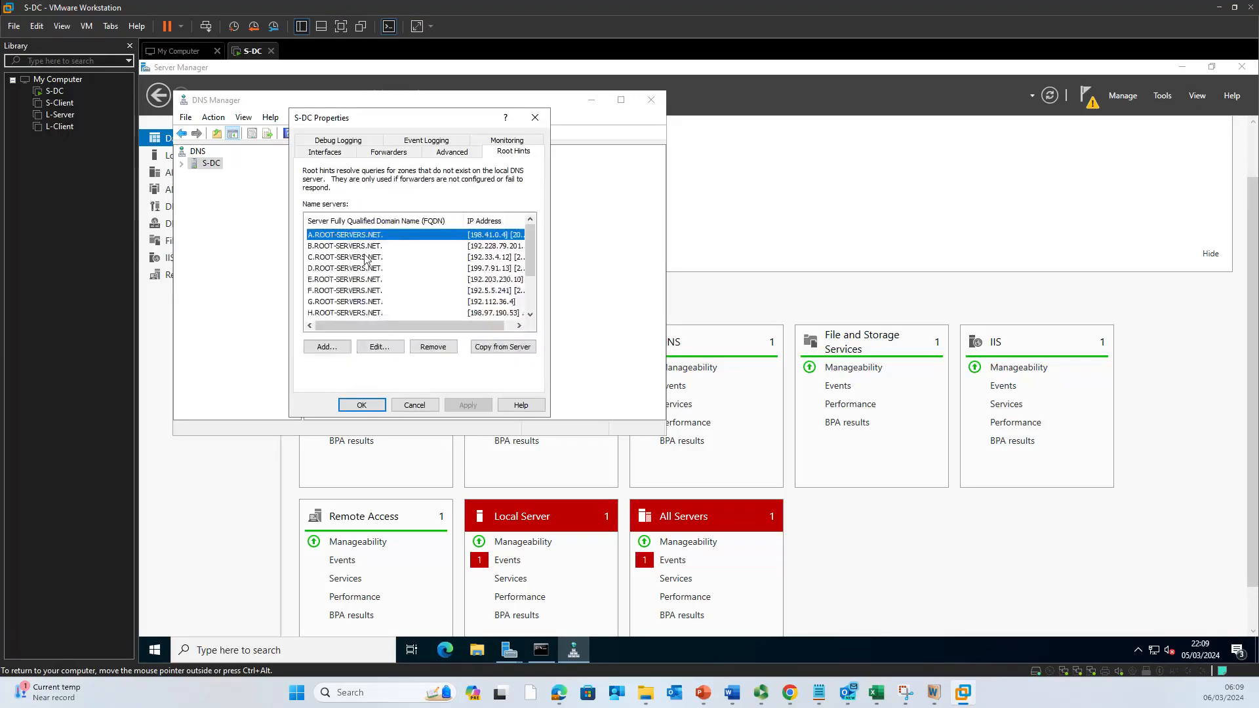
left_click_drag(411, 324, 348, 323)
left_click(535, 117)
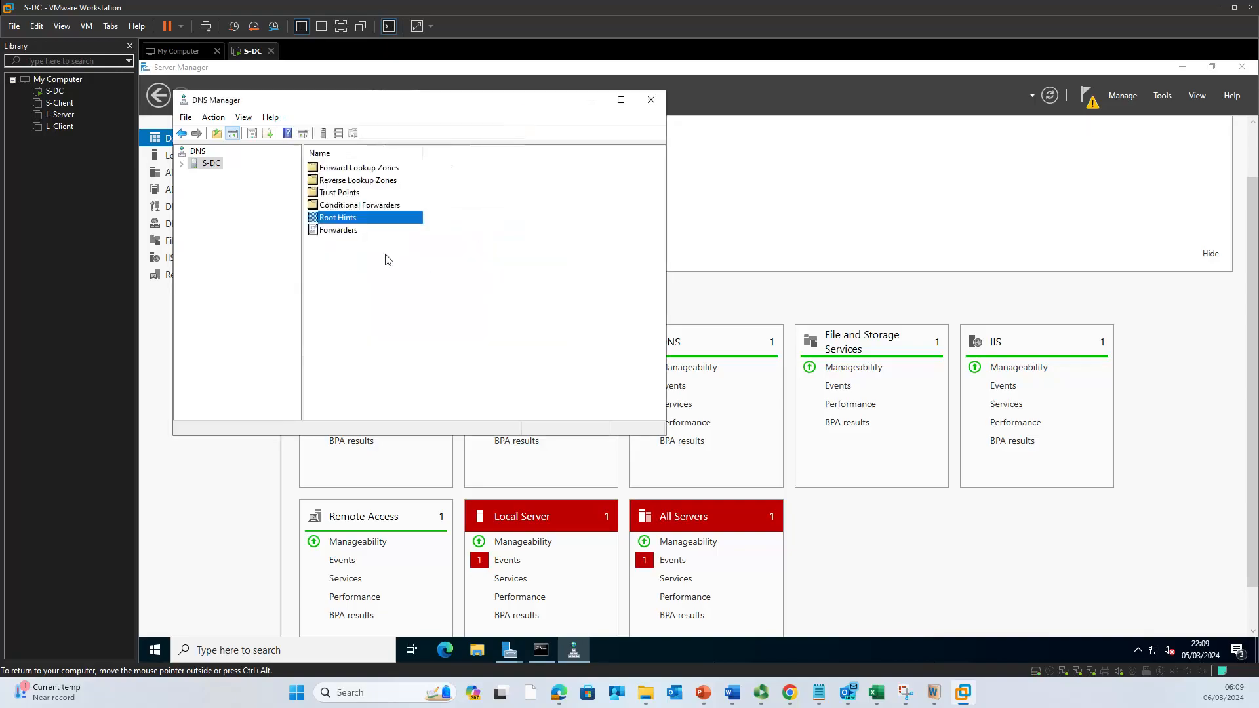
Step: Refresh Conditional Forwarders, recover the unresponsive DNS Manager, and bring up the Forwarders actions
left_click(364, 207)
right_click(364, 209)
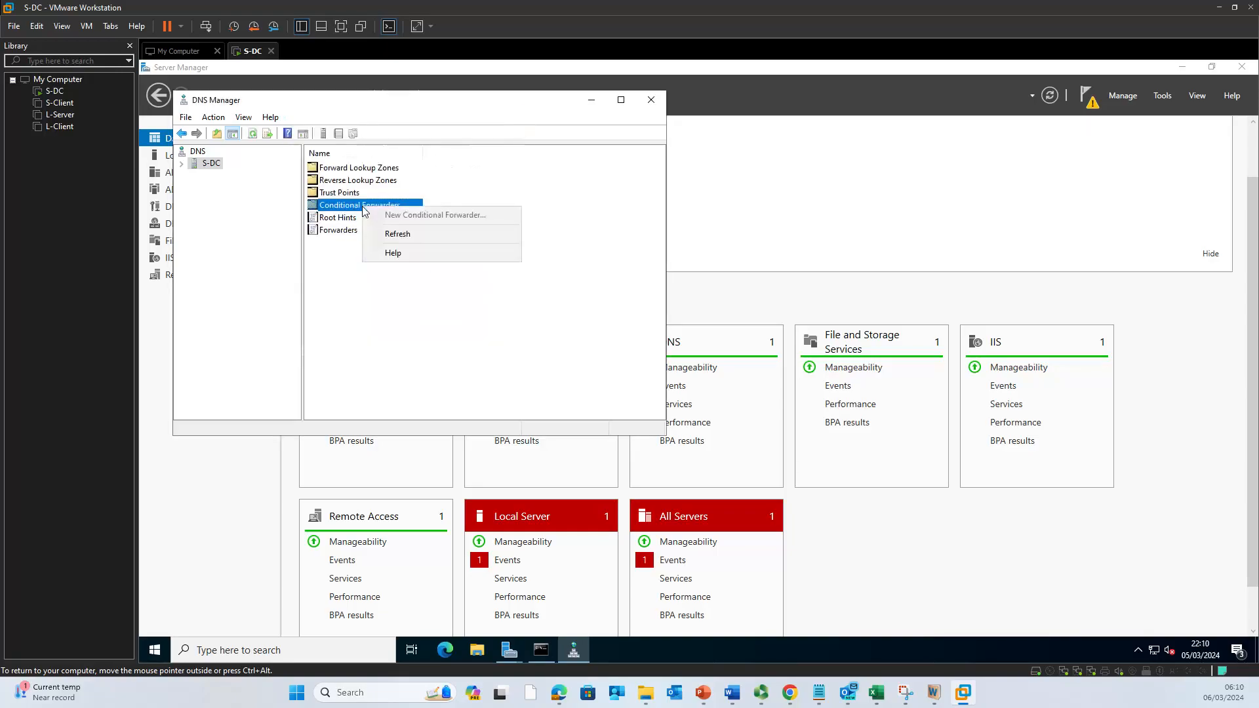
left_click(395, 234)
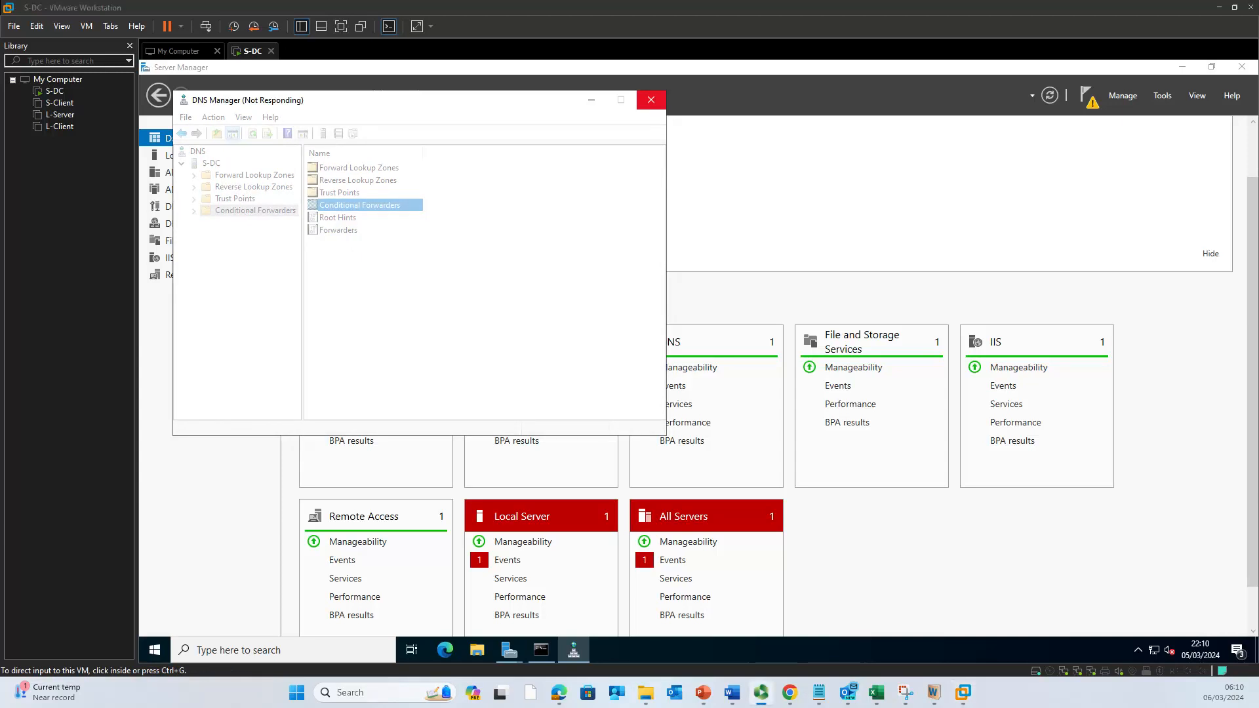
left_click(406, 286)
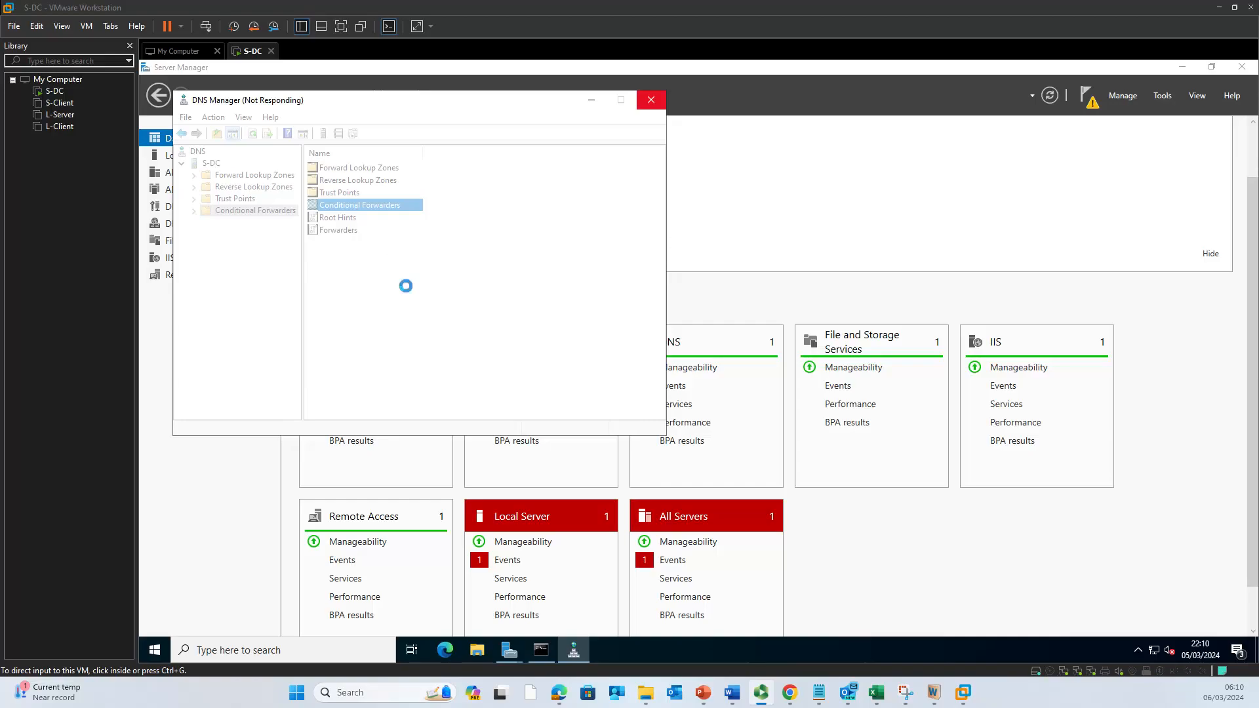
left_click(592, 99)
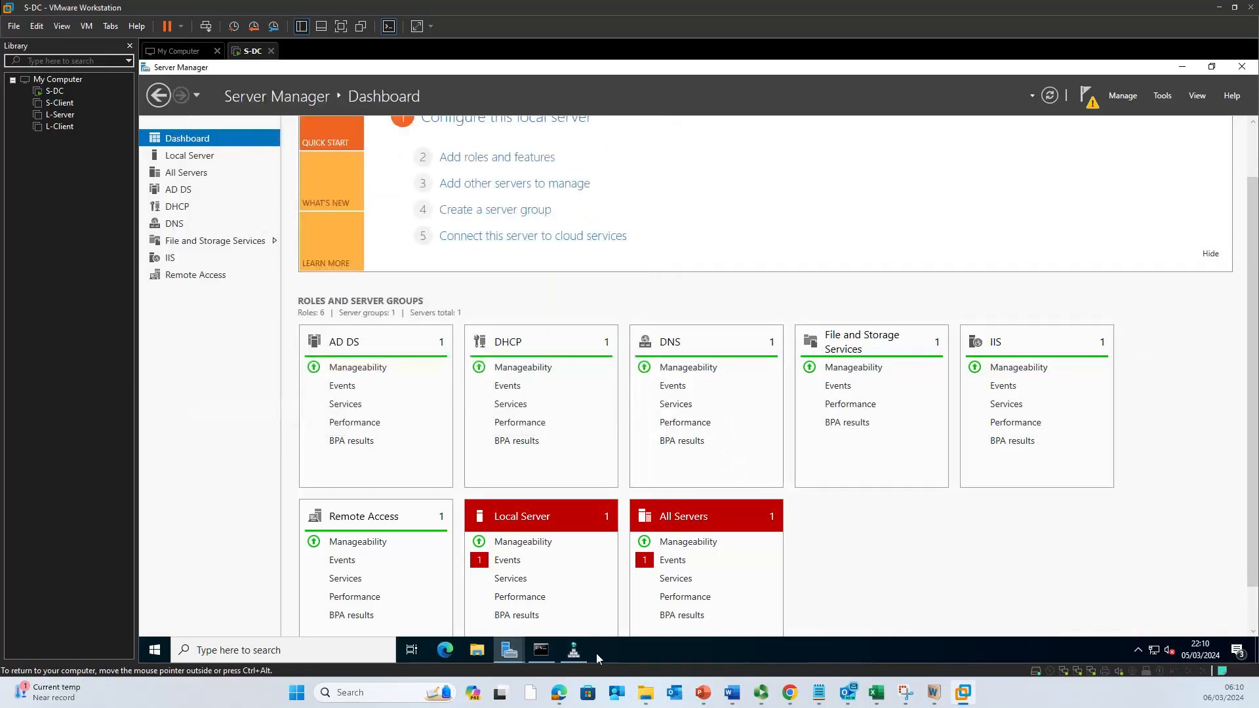
left_click(575, 651)
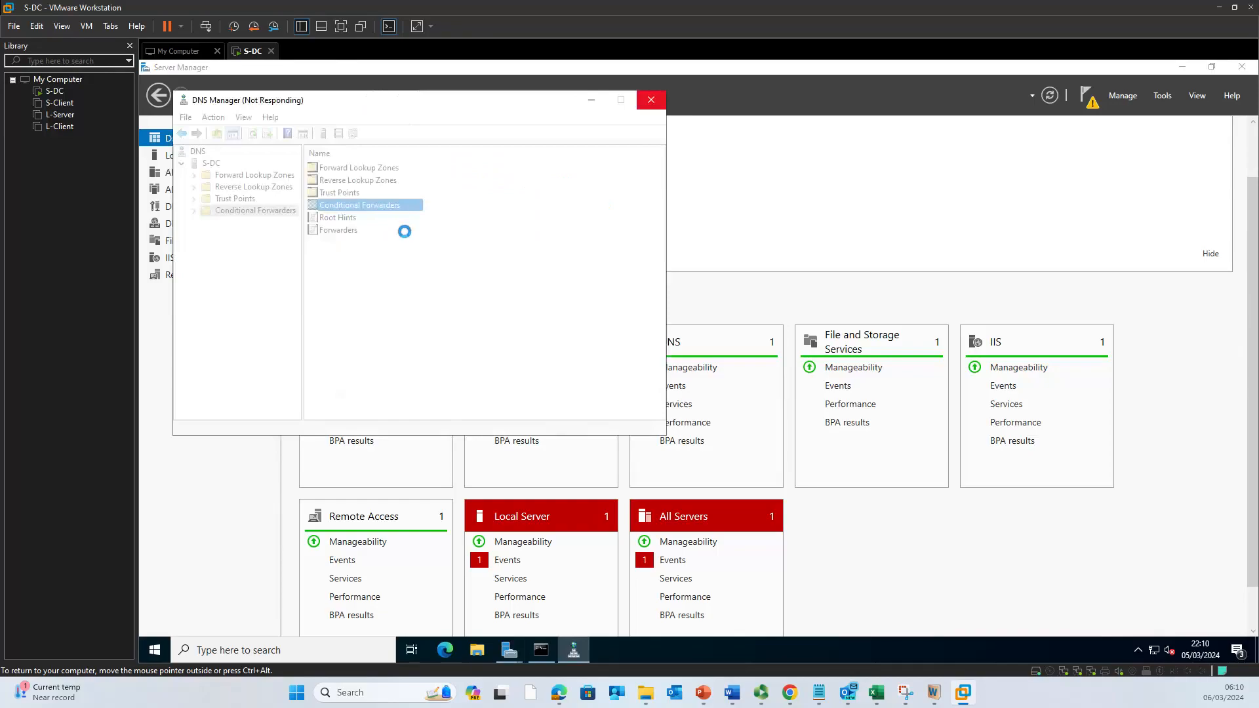
key("alt+Tab")
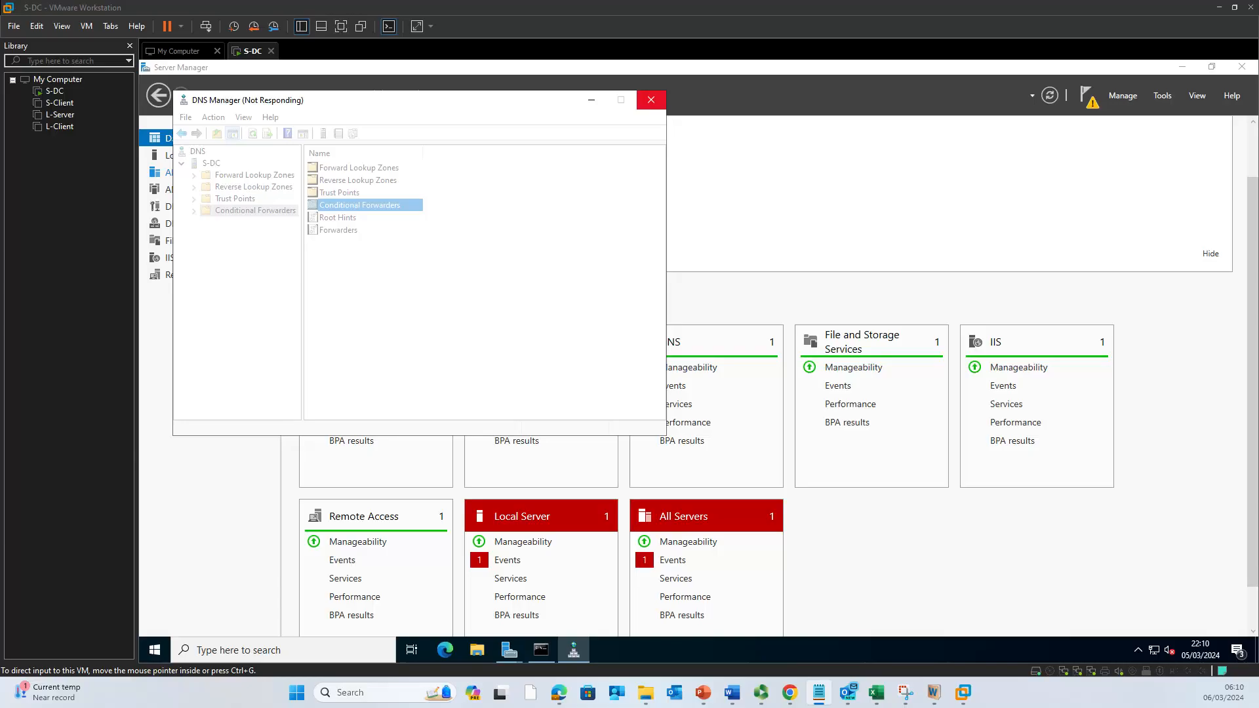
right_click(340, 230)
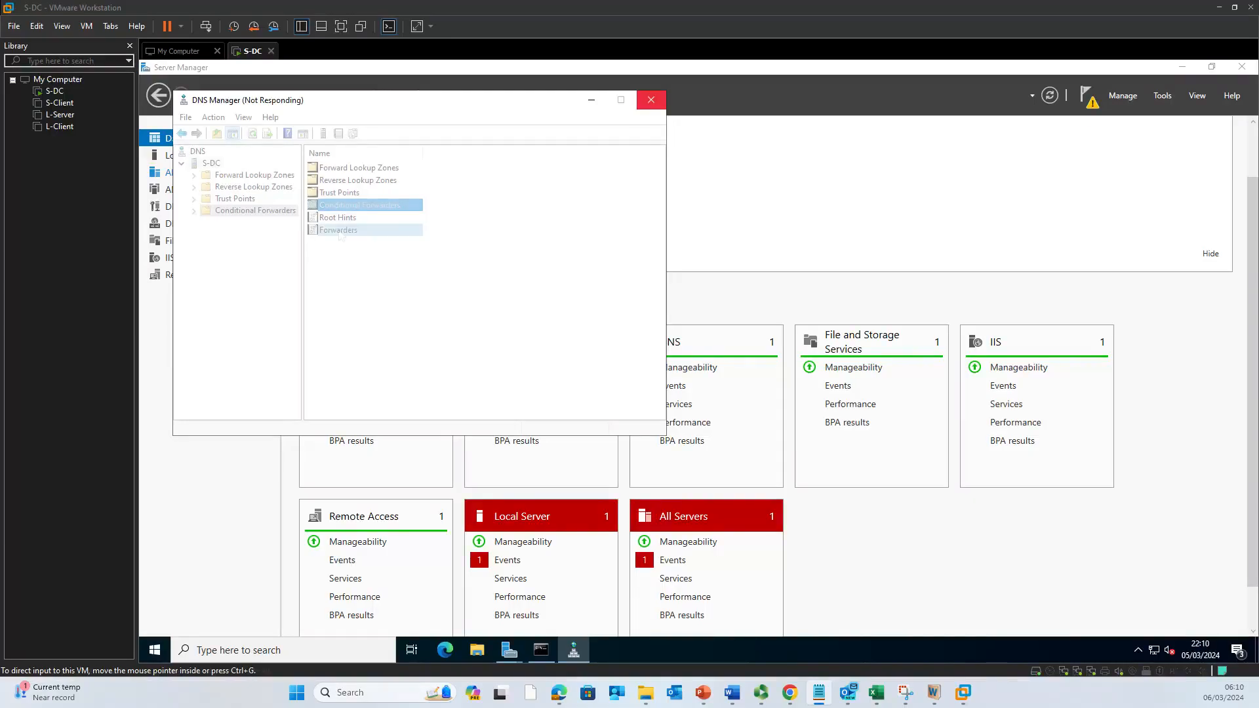
Step: Add 8.8.8.8 (dns.google) as a forwarding server and confirm the forwarder list
left_click(364, 240)
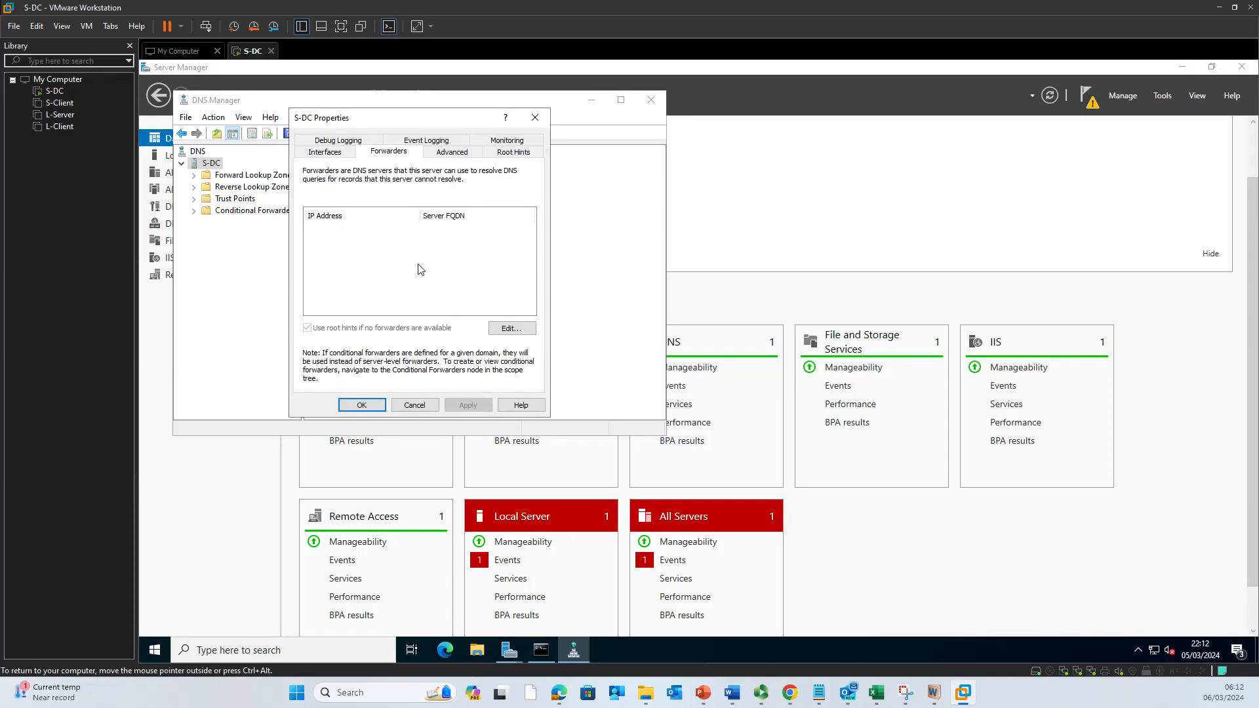
left_click(518, 331)
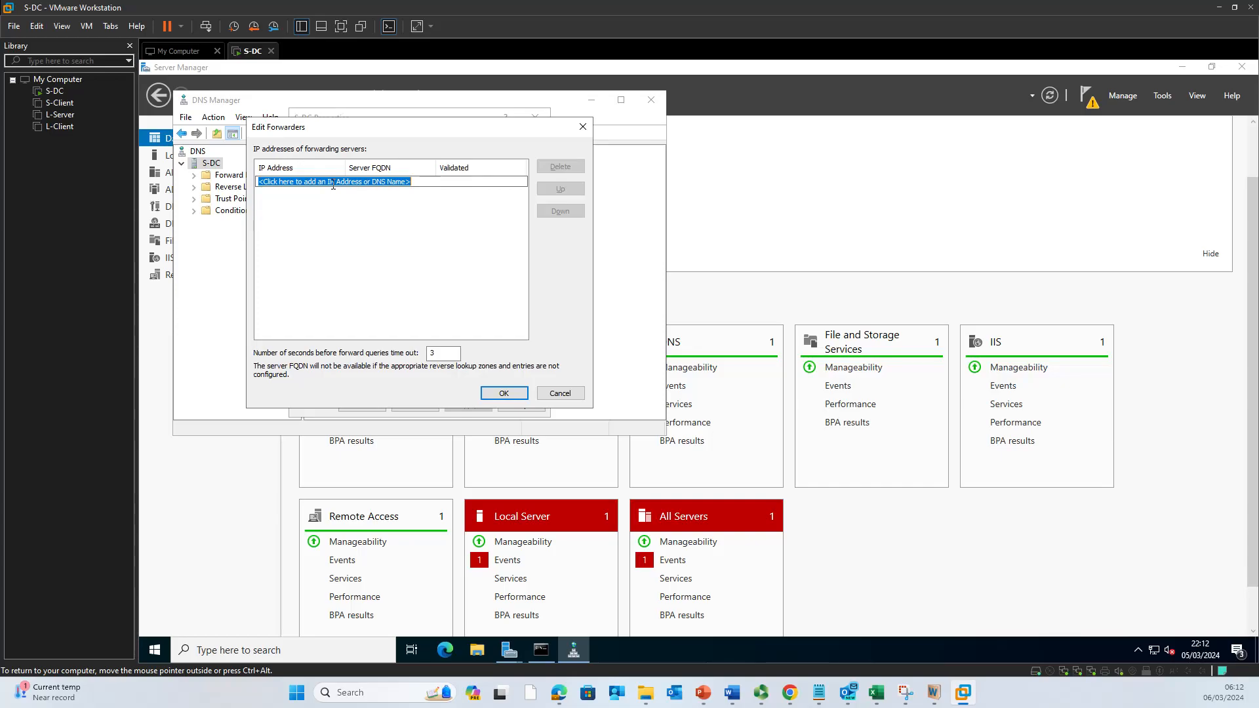
key("ctrl+alt")
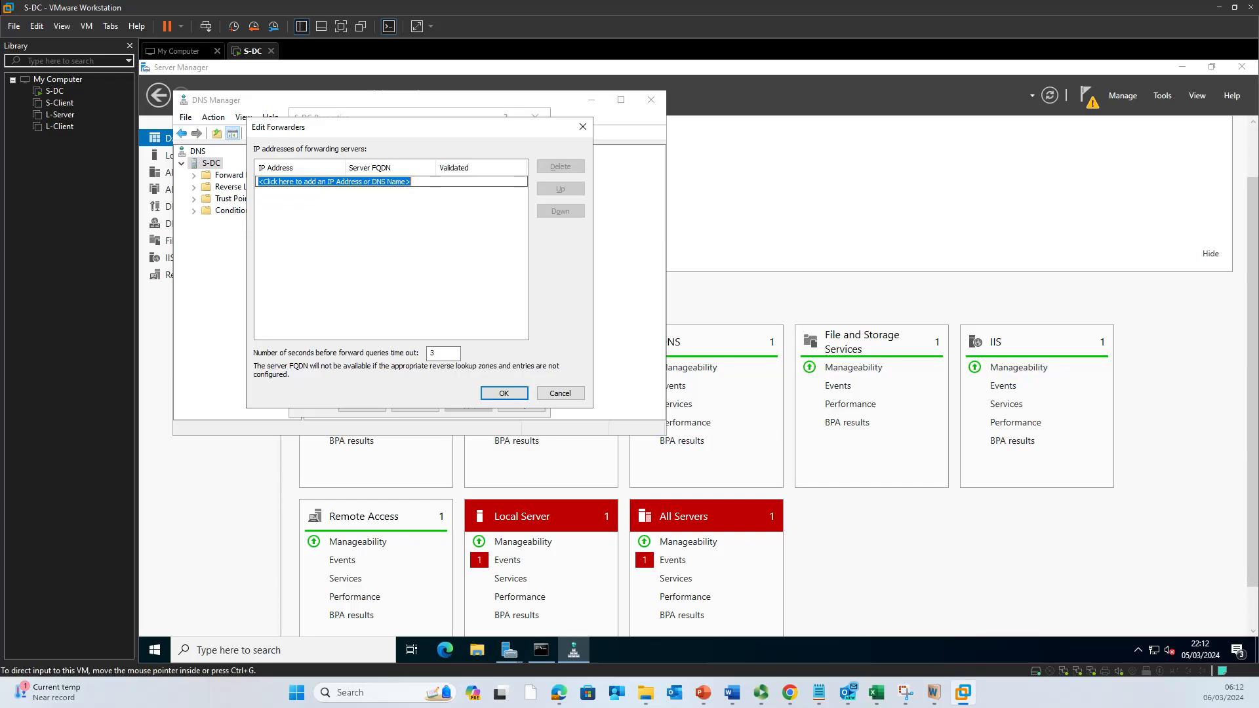
left_click(355, 182)
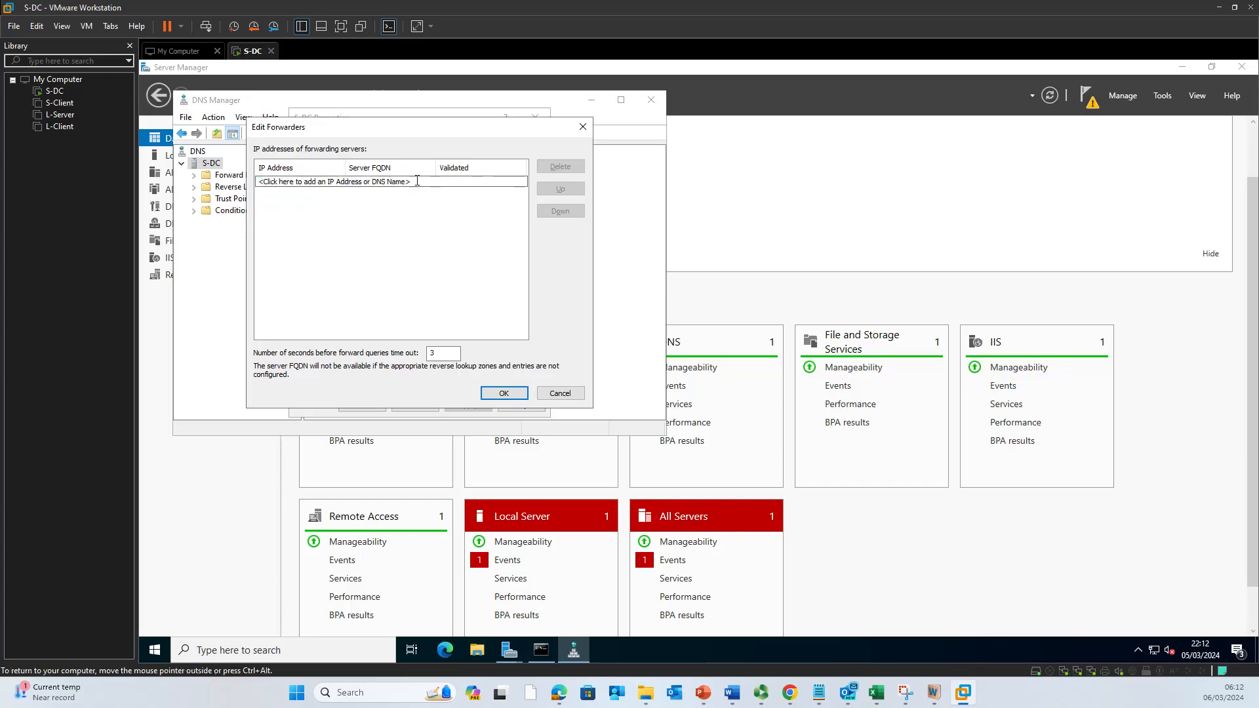
left_click_drag(416, 182, 257, 180)
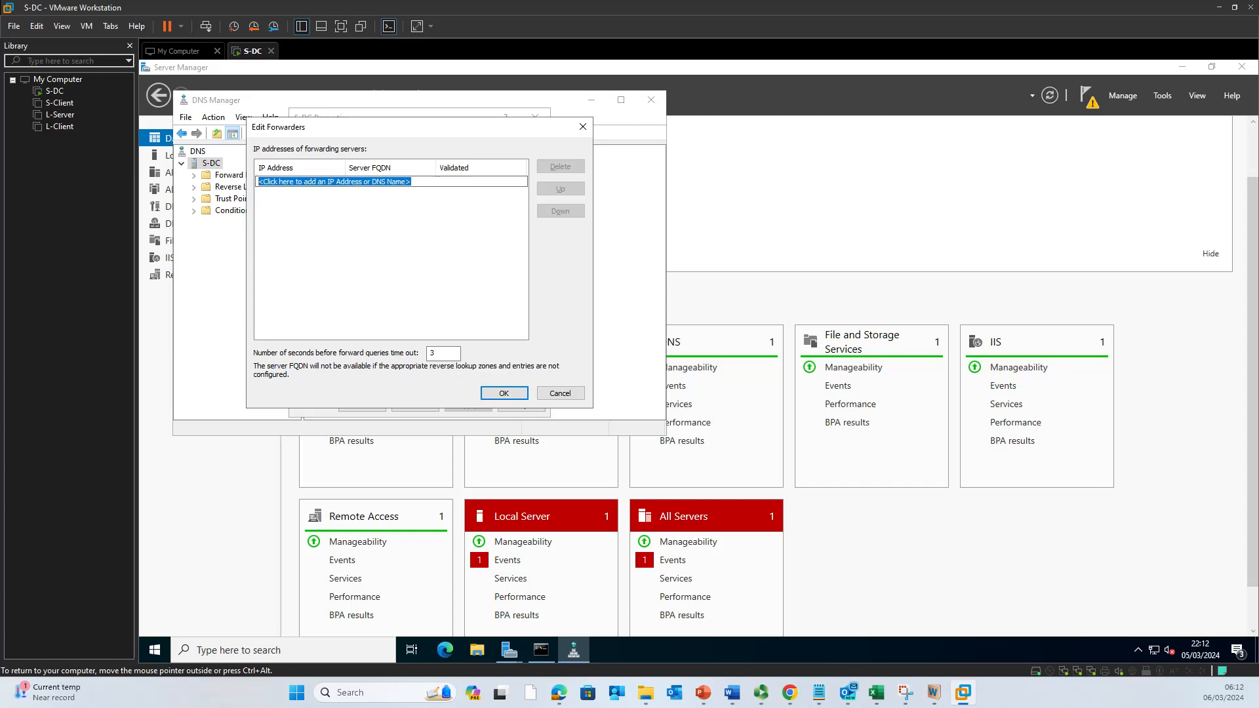
type("8.8.8.8")
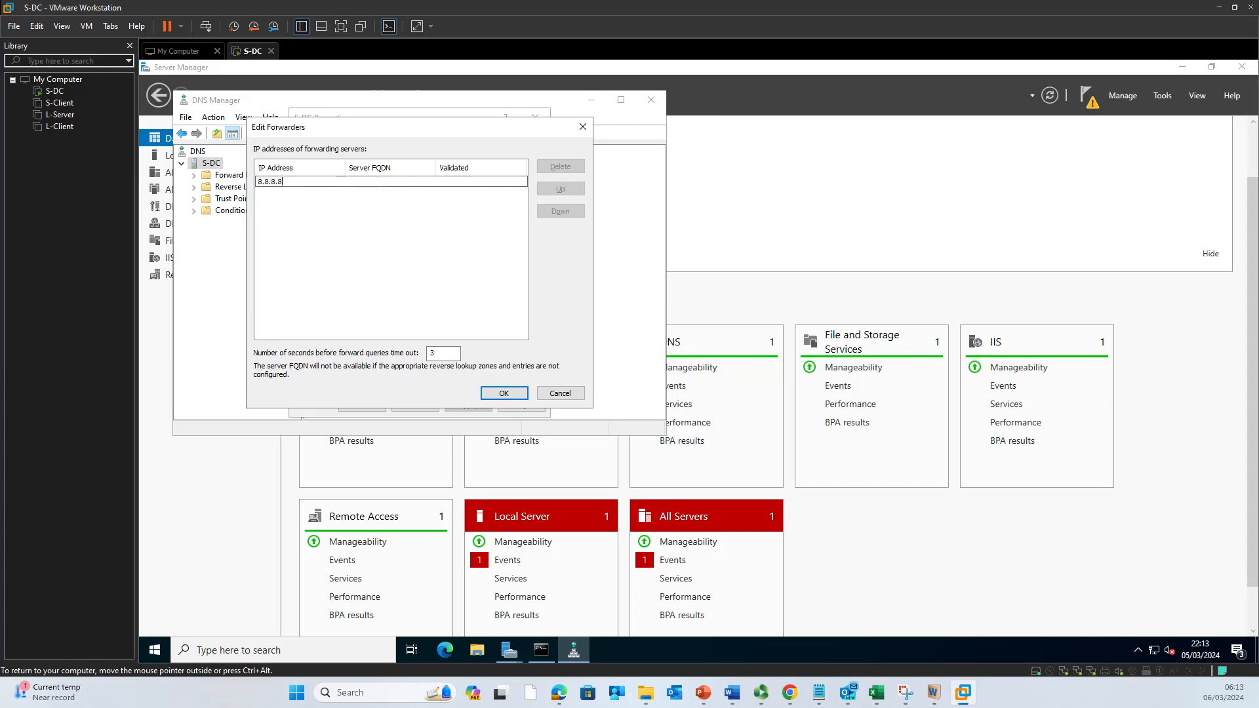
left_click(503, 394)
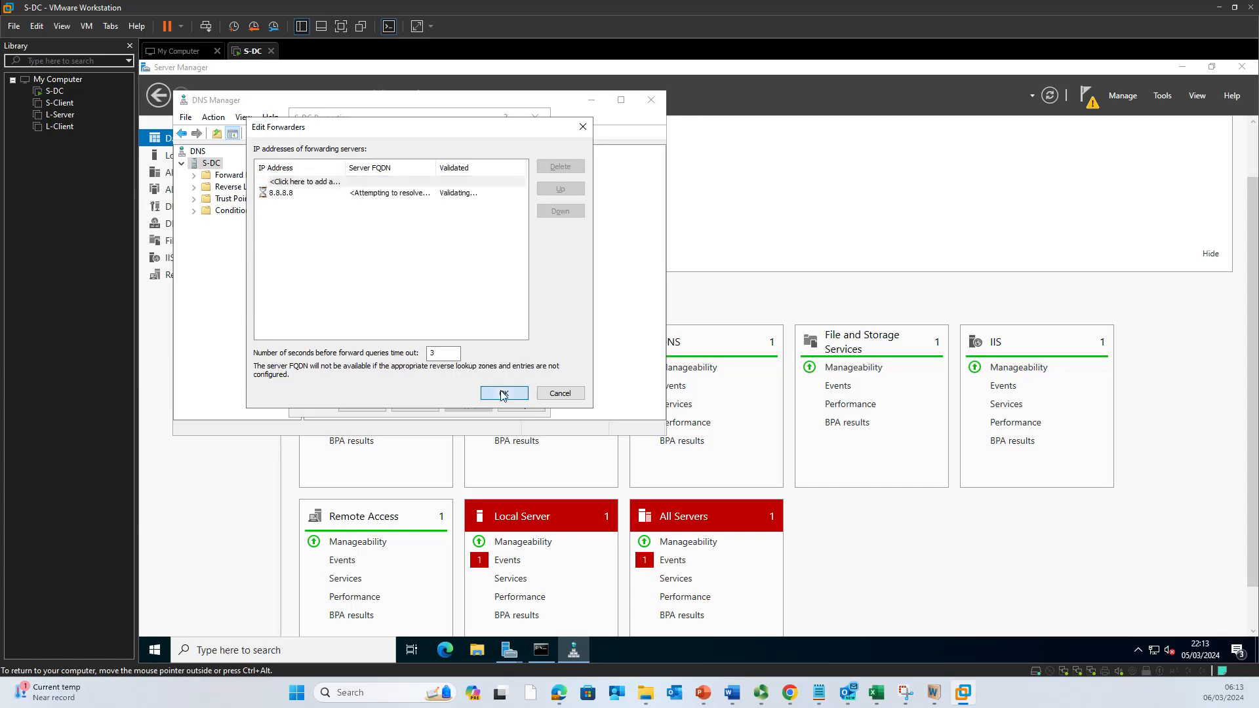
left_click(503, 394)
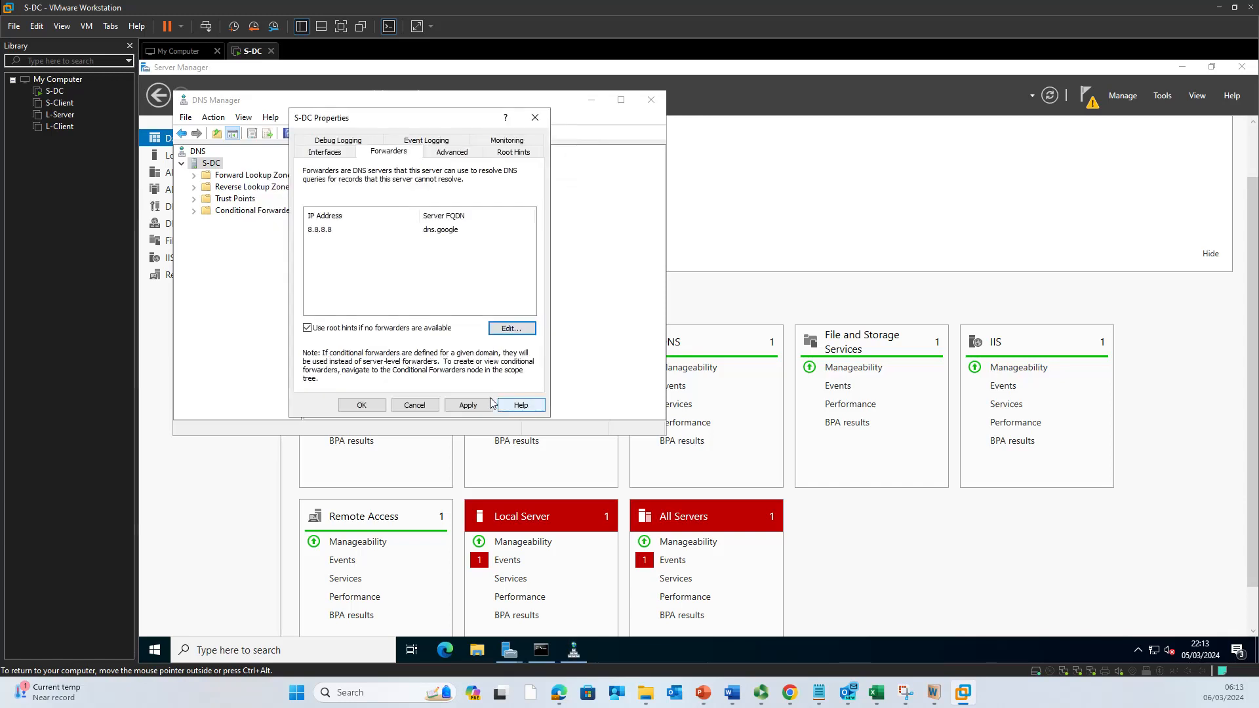
Step: Apply the 8.8.8.8 forwarder and view the root hints name-server list
left_click(336, 232)
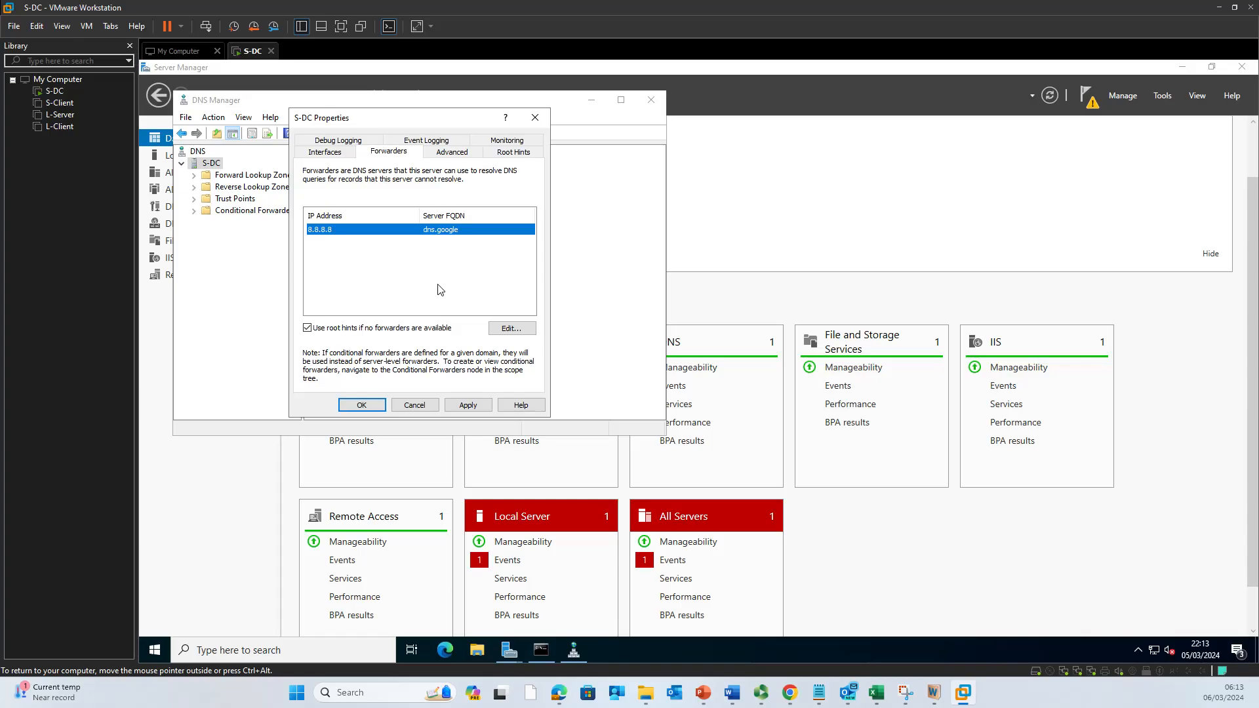
left_click(466, 405)
left_click(515, 153)
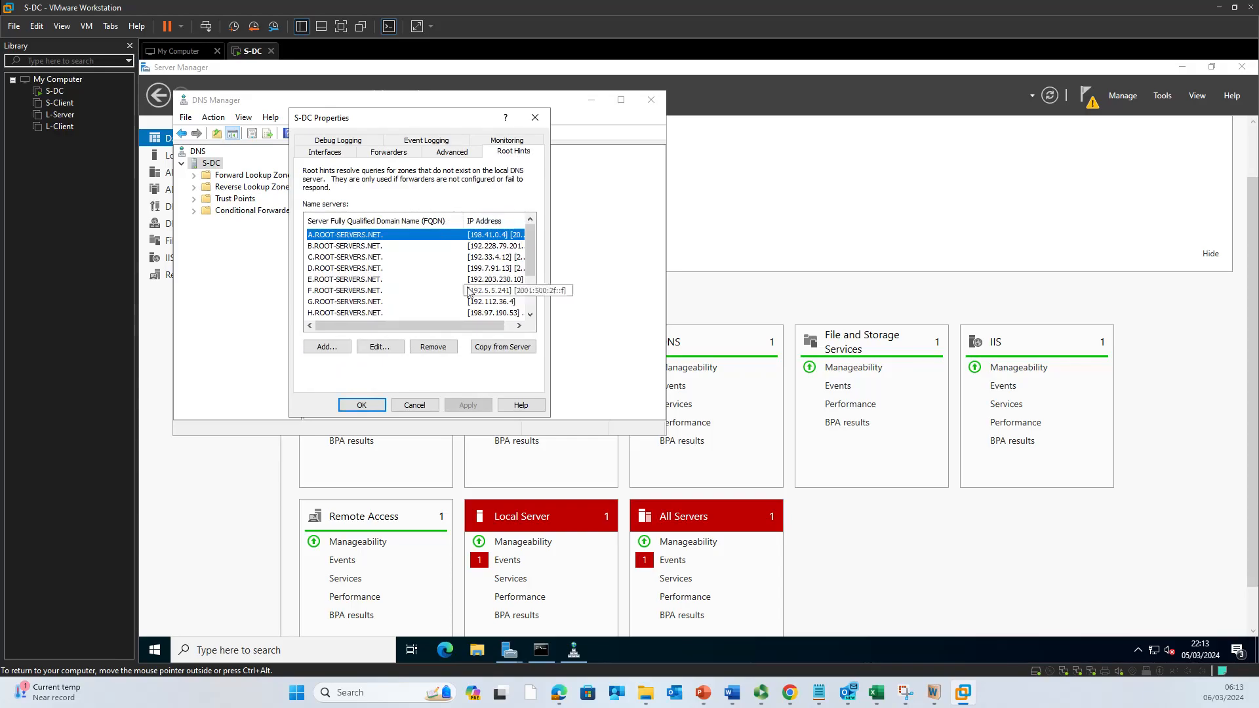
scroll(522, 291, "down", 2)
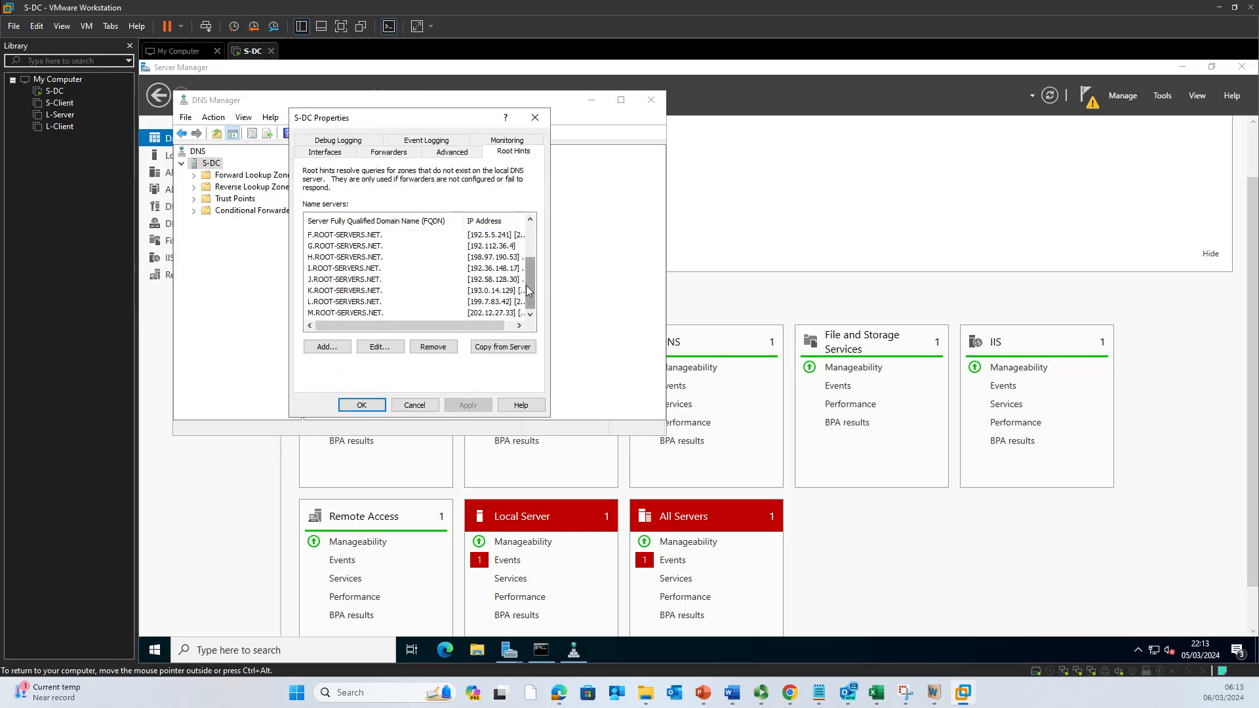
mouse_move(532, 284)
left_mouse_down()
mouse_move(532, 247)
mouse_move(532, 286)
left_mouse_up()
Step: Review the Lecture 5 slide on root hints and iterative queries, then minimise PowerPoint
mouse_move(713, 702)
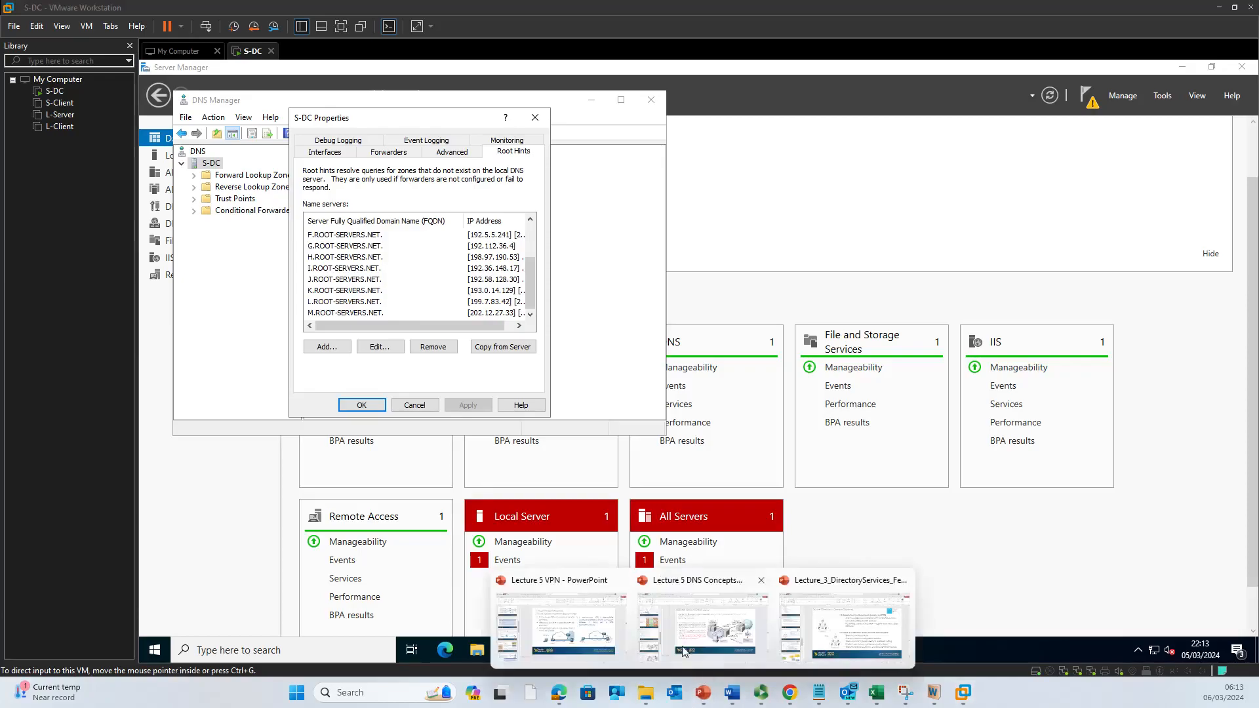
left_click(696, 639)
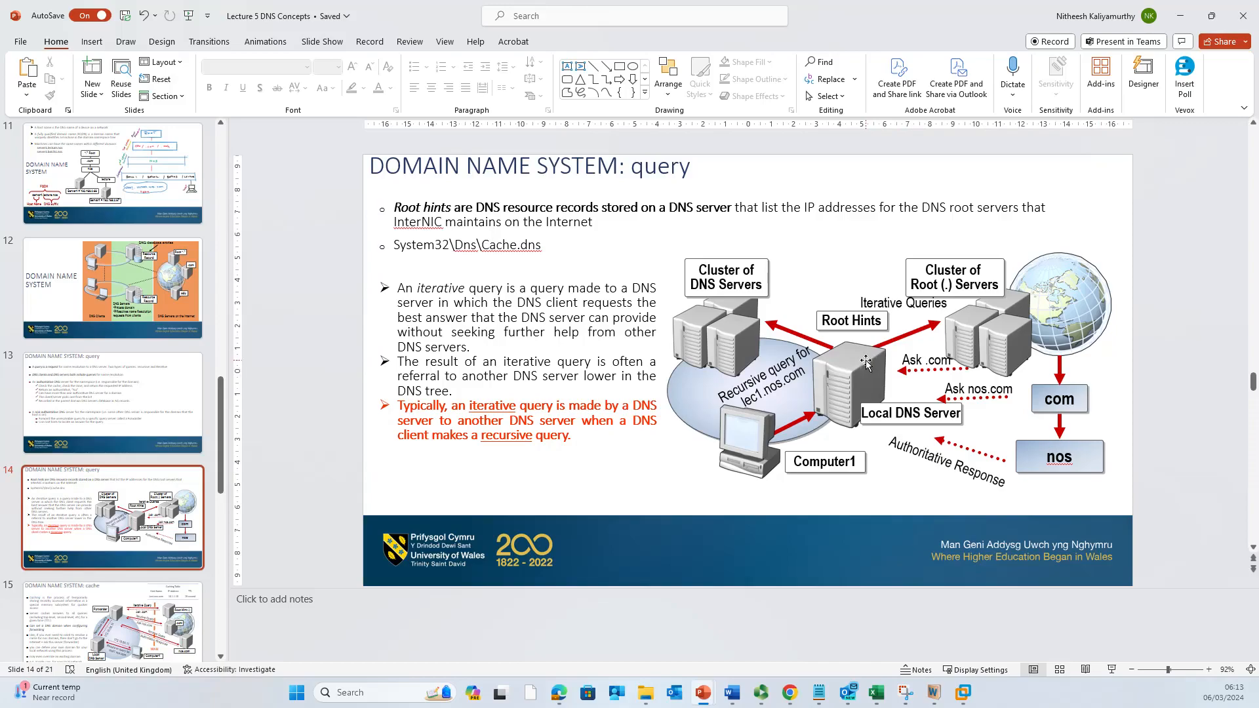
left_click(1180, 16)
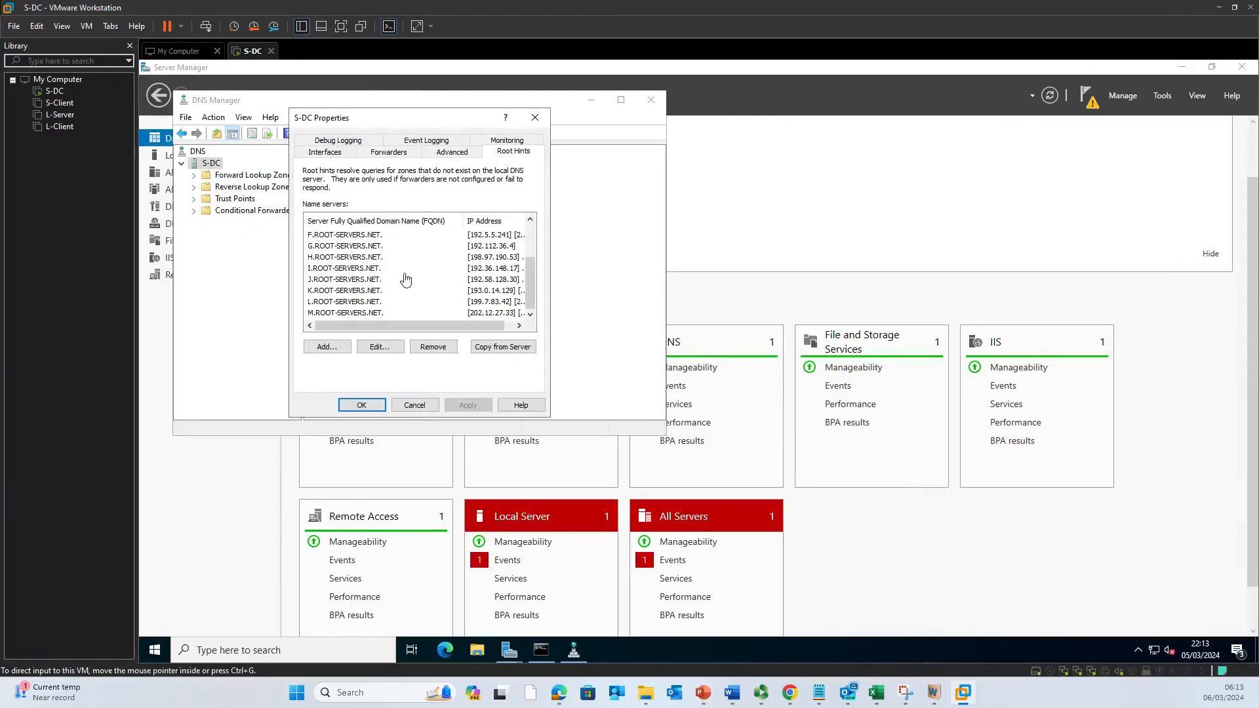
Step: Close S-DC Properties from the Forwarders tab and check the empty Conditional Forwarders container's options
left_click_drag(425, 328, 479, 336)
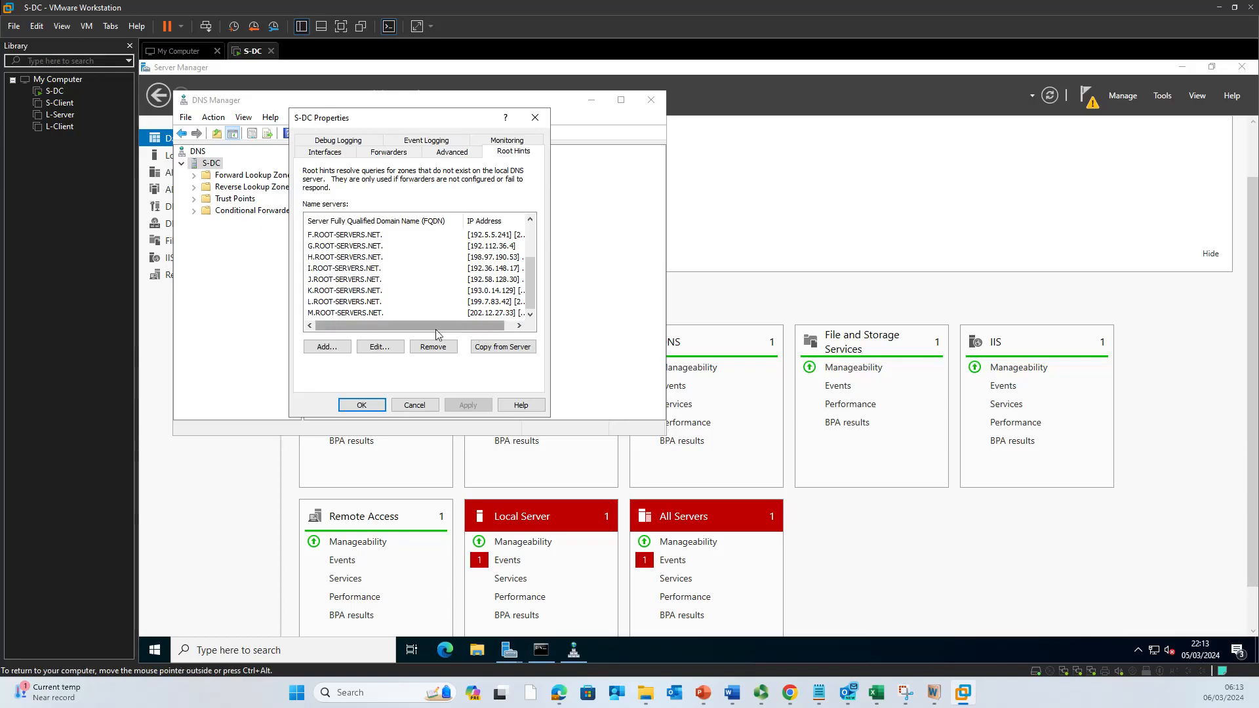
left_click(409, 153)
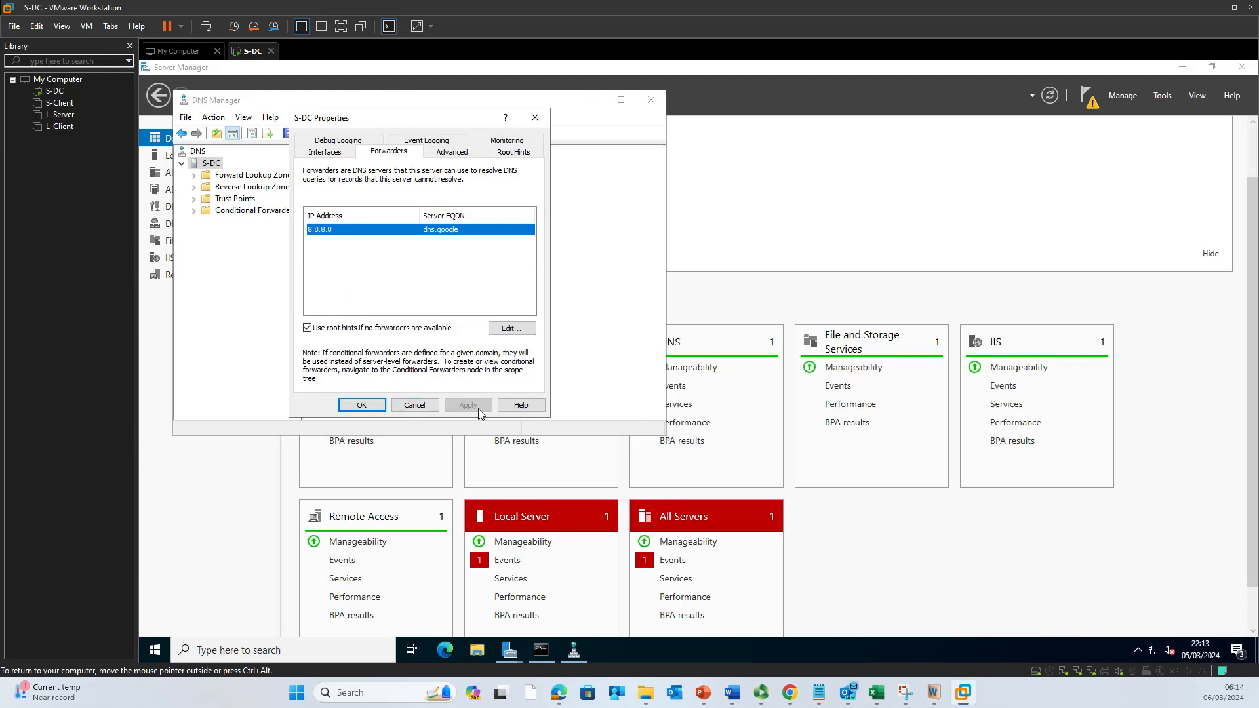
left_click(362, 405)
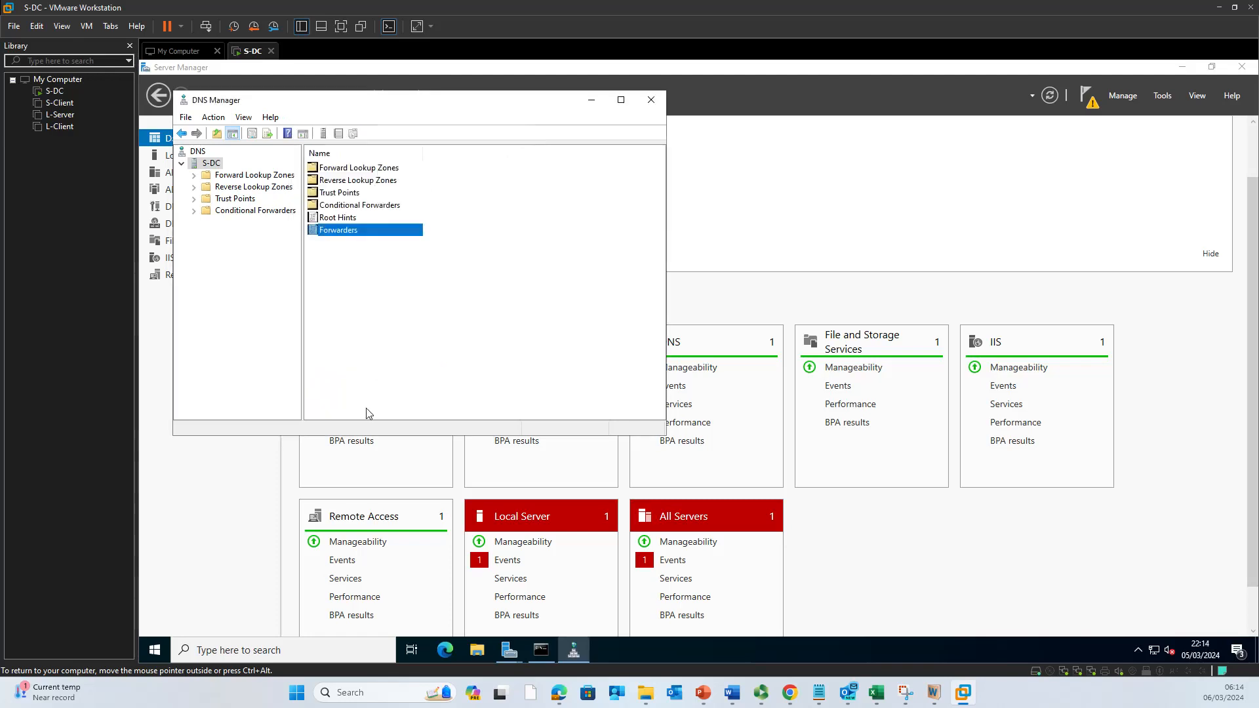
left_click(354, 209)
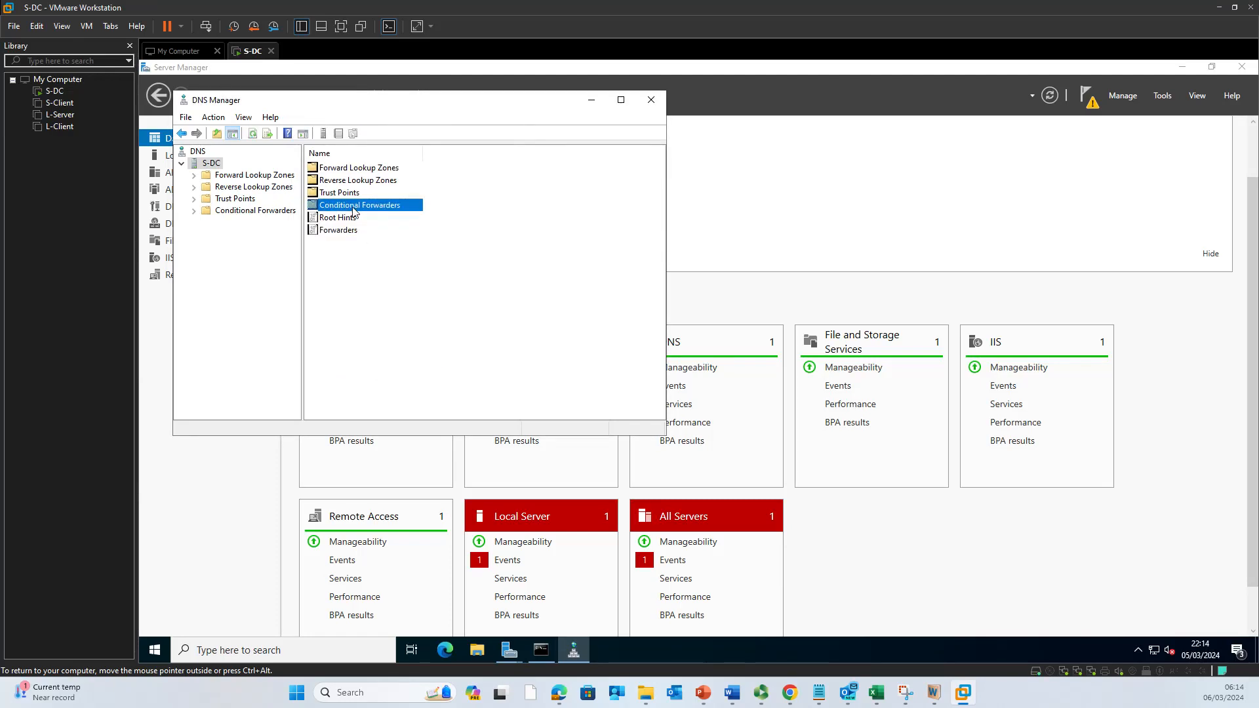
right_click(355, 212)
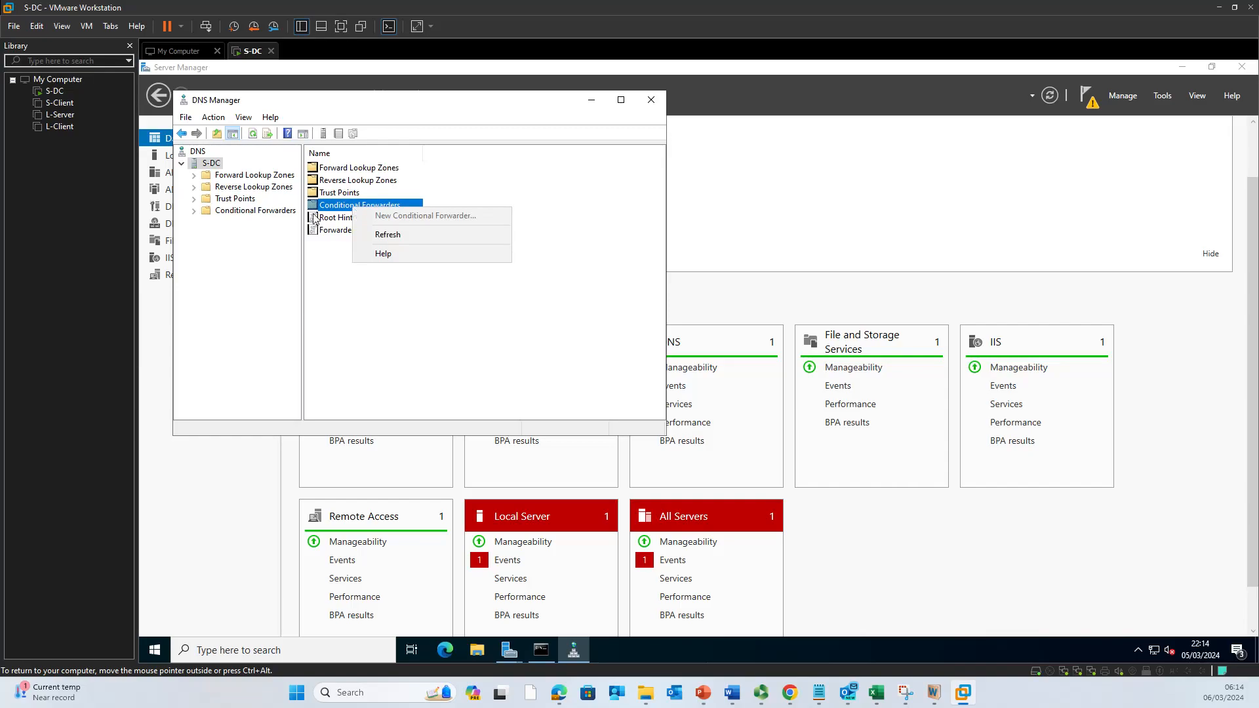
left_click(222, 244)
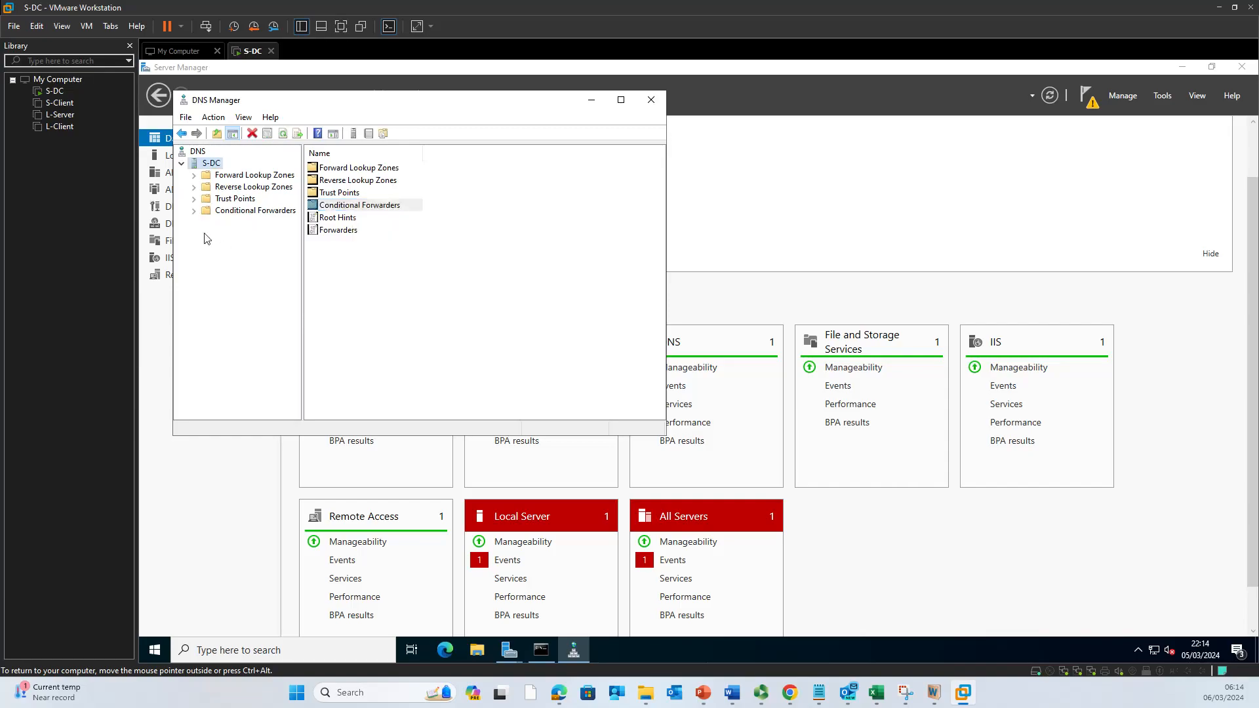
Step: Start a New Conditional Forwarder and enter webse1.nitheesh.noss as a master server
left_click(239, 212)
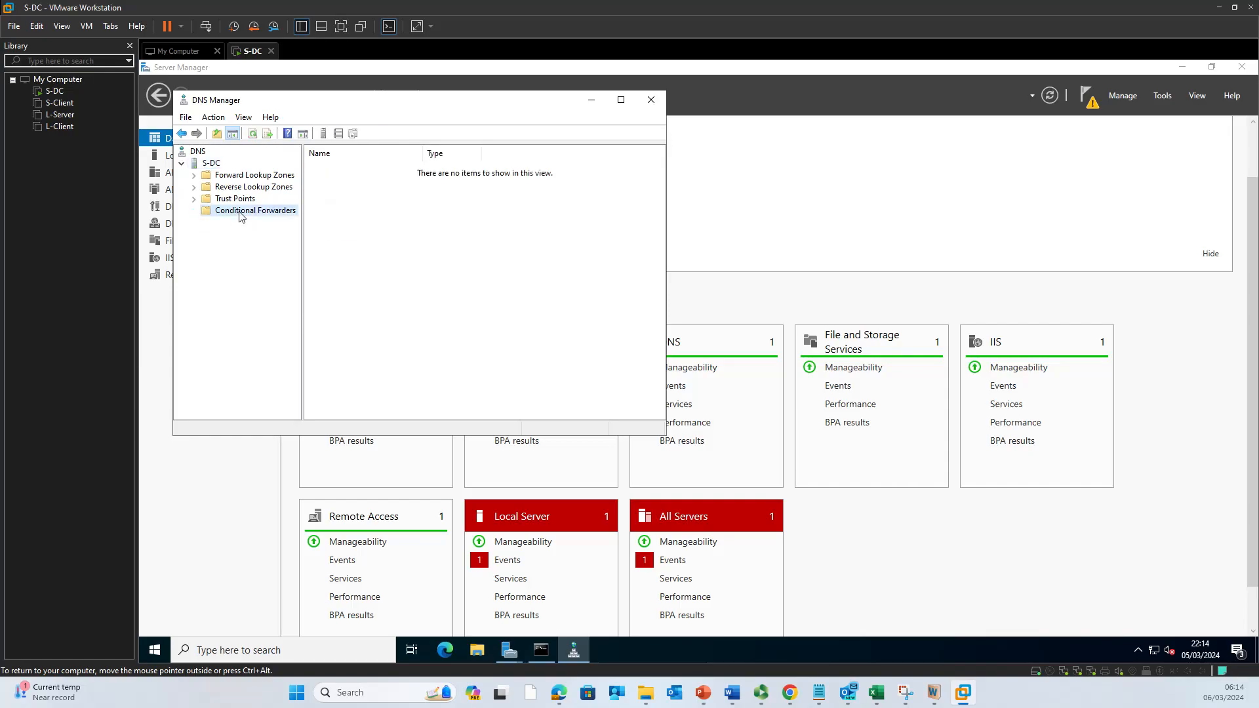
right_click(240, 213)
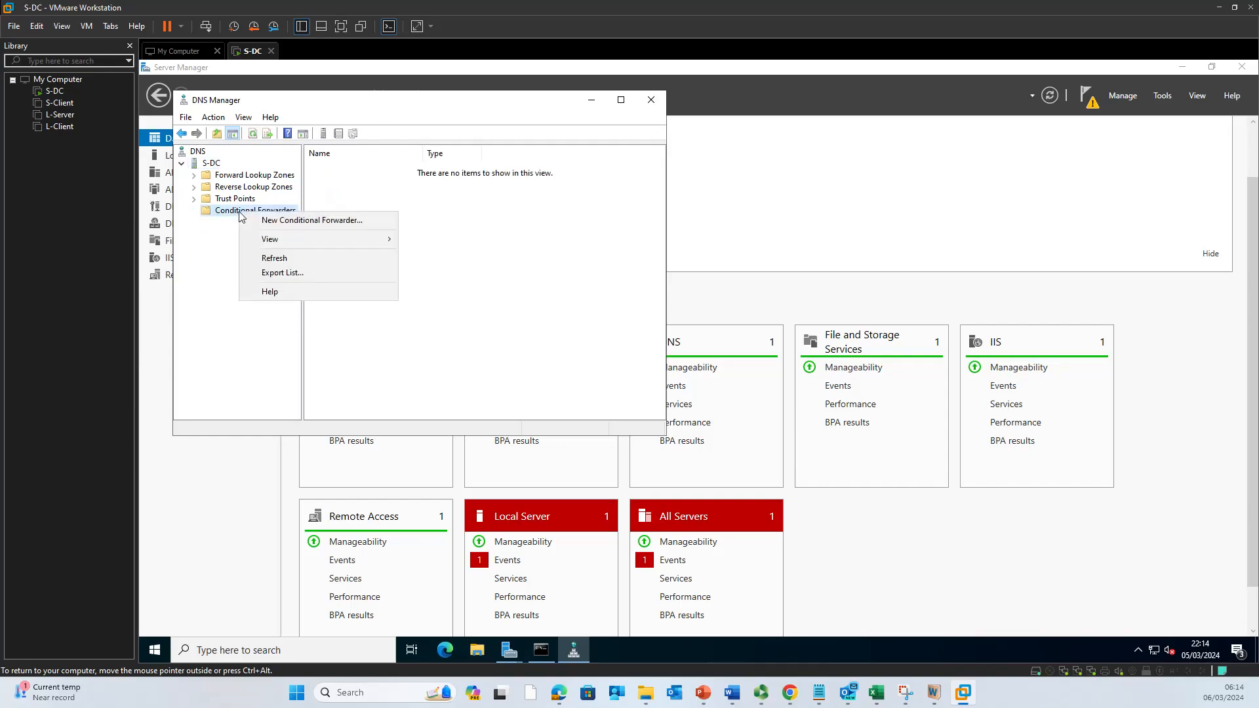
left_click(290, 224)
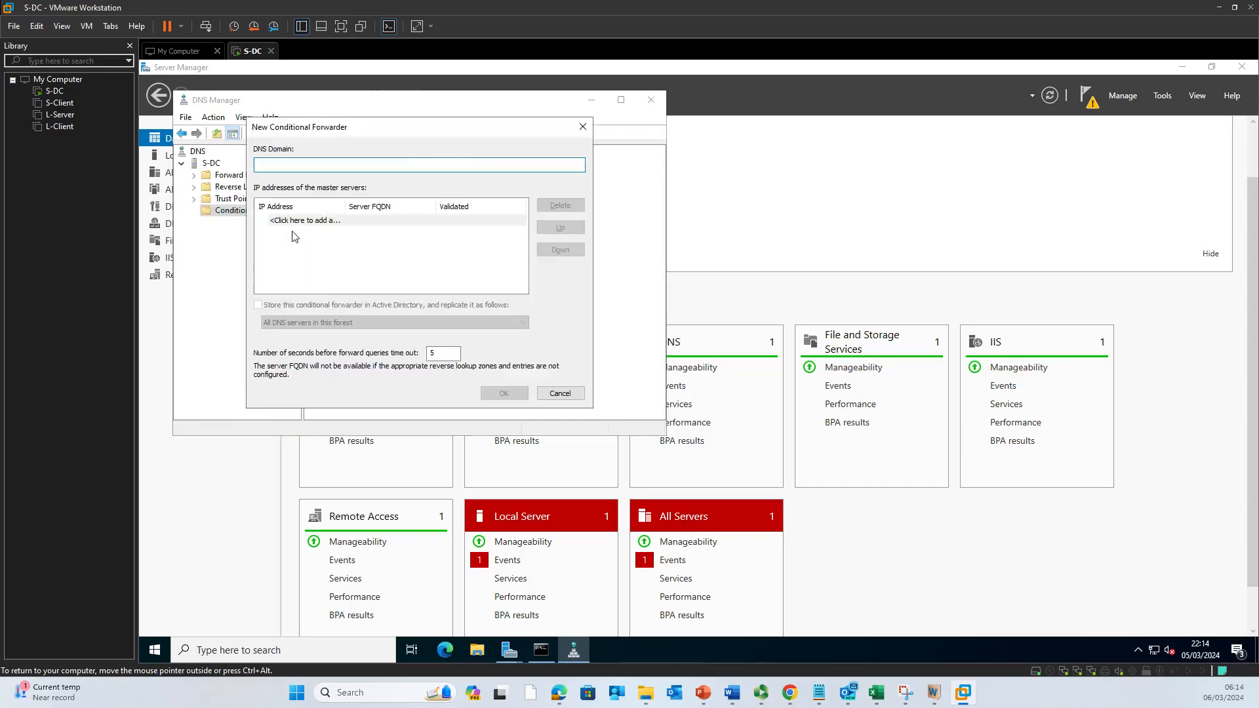
left_click(320, 222)
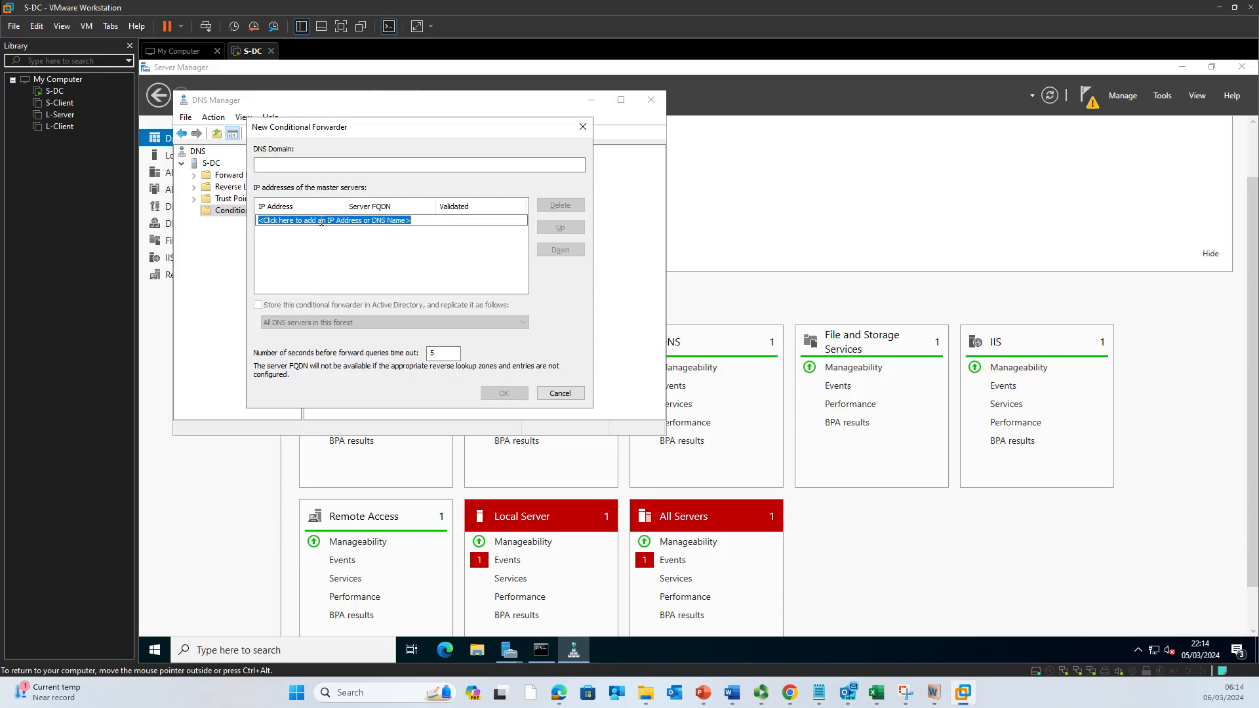
type("webs")
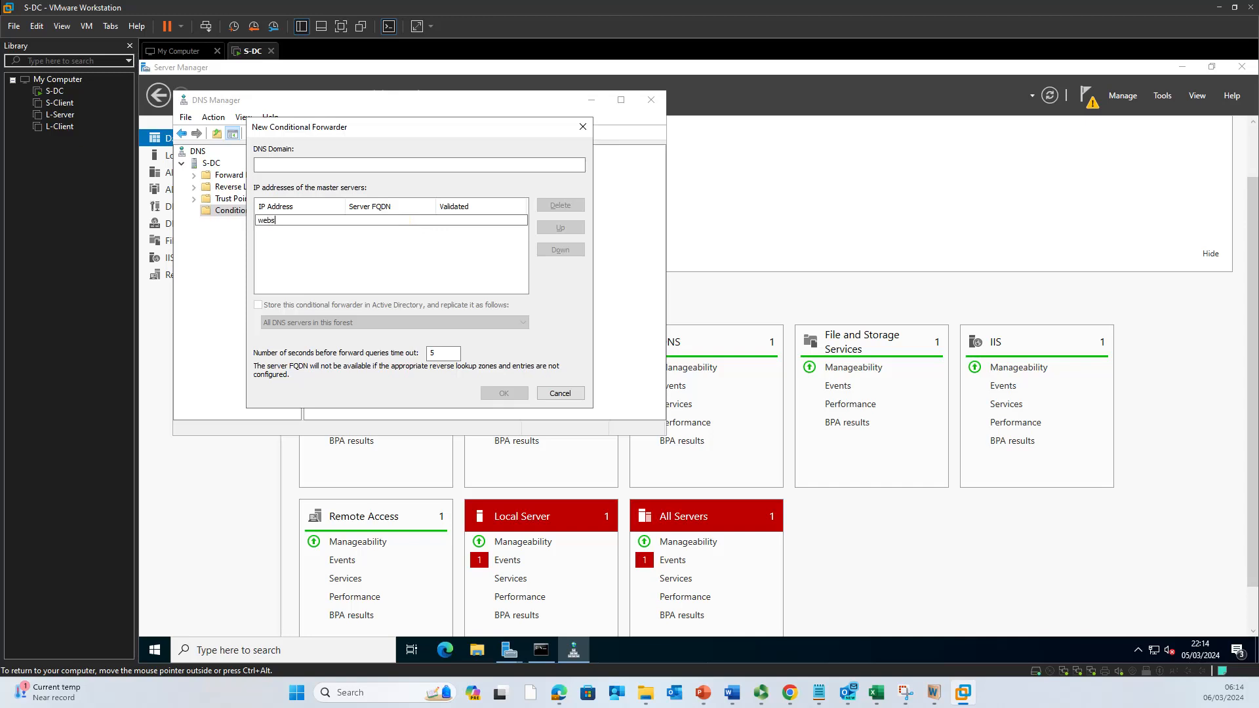
type("se1.")
type("noss")
key("BackSpace")
key("BackSpace")
key("BackSpace")
type("itheesh.noss")
key("Tab")
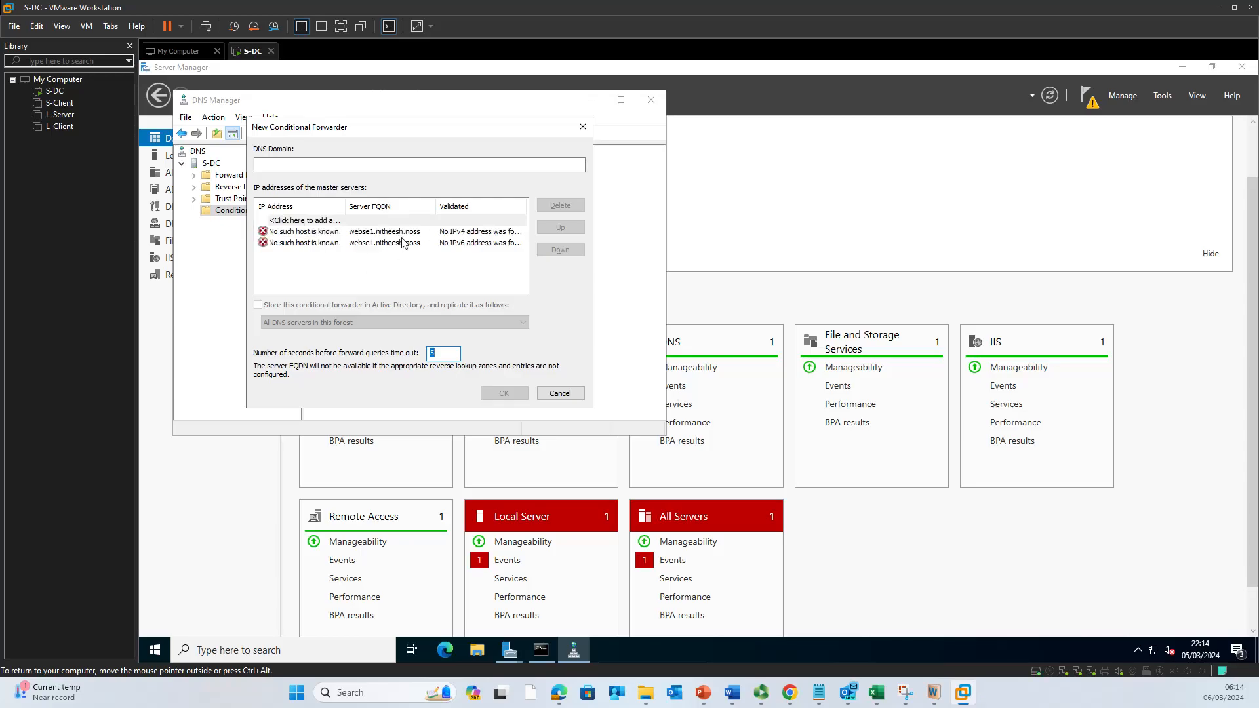
Step: Delete the unresolvable webse1 master-server entries, leaving the list empty
double_click(408, 231)
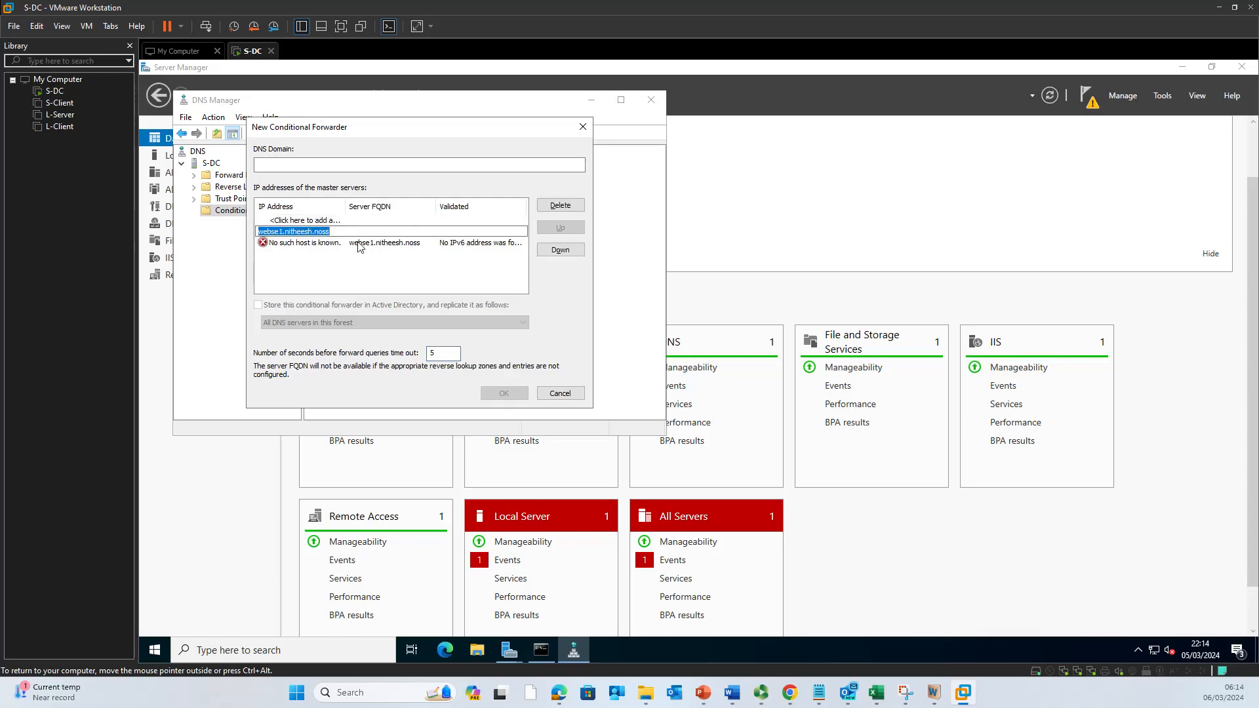
left_click(396, 253)
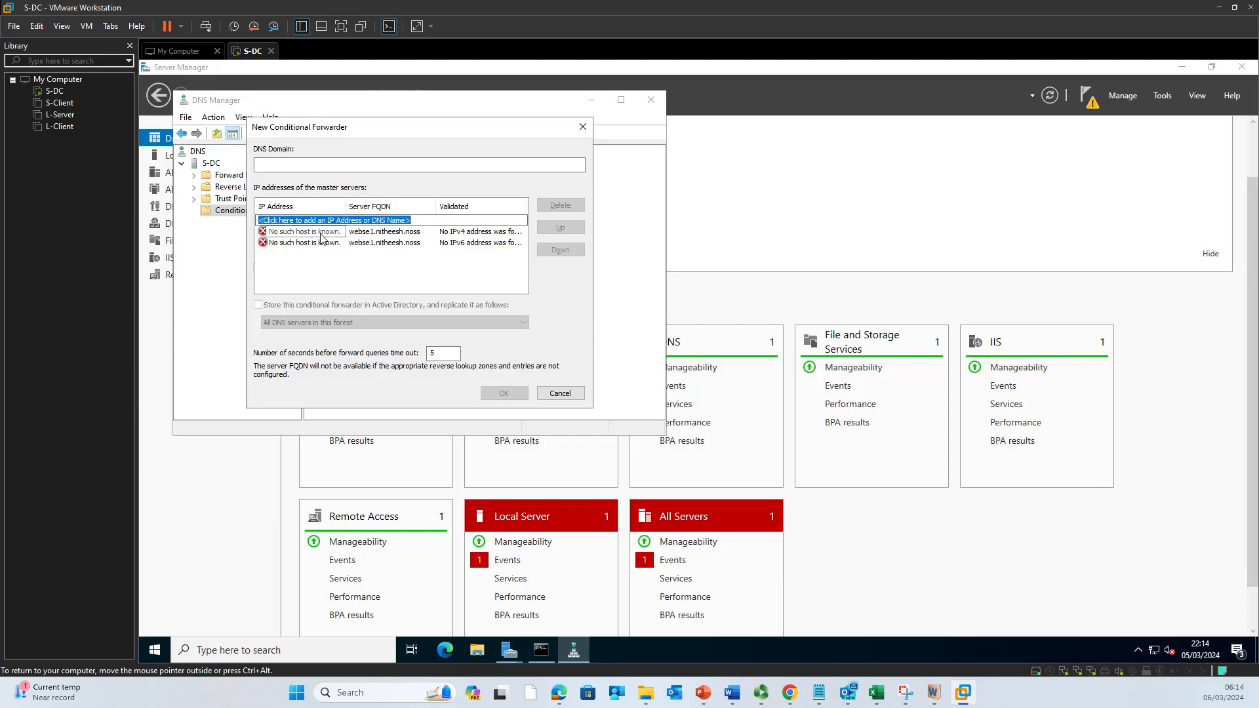
double_click(374, 233)
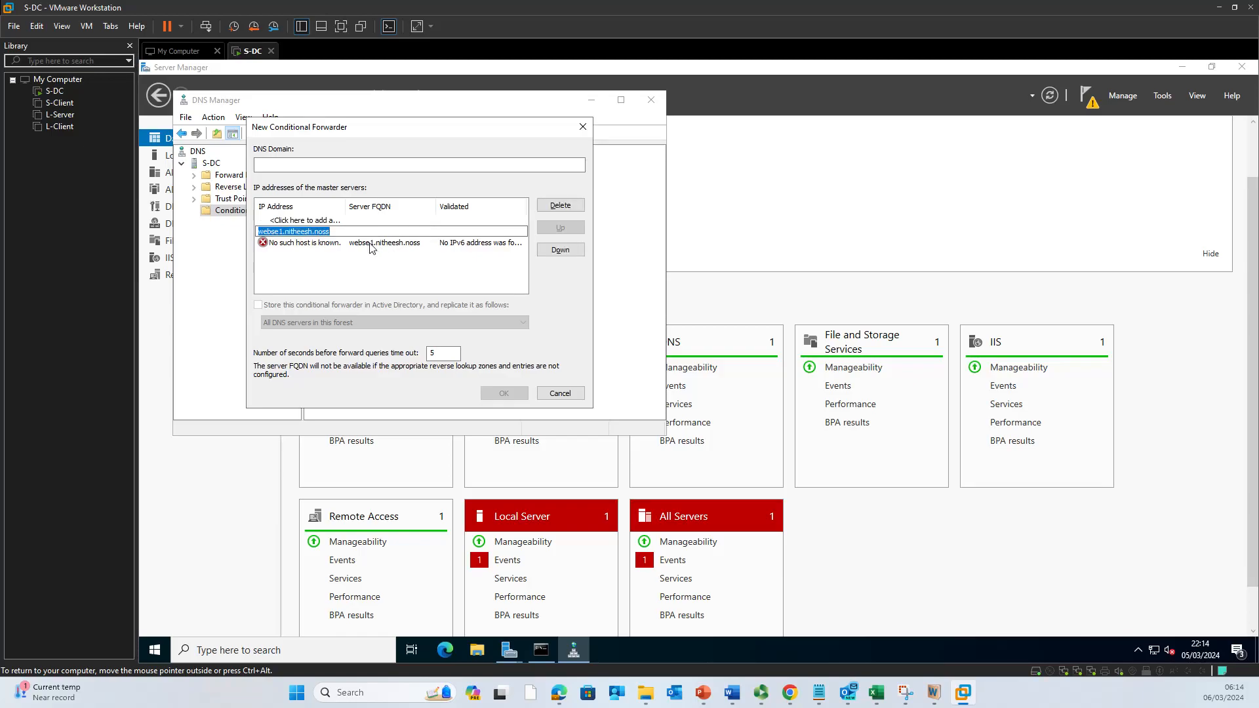
left_click(563, 210)
left_click(563, 209)
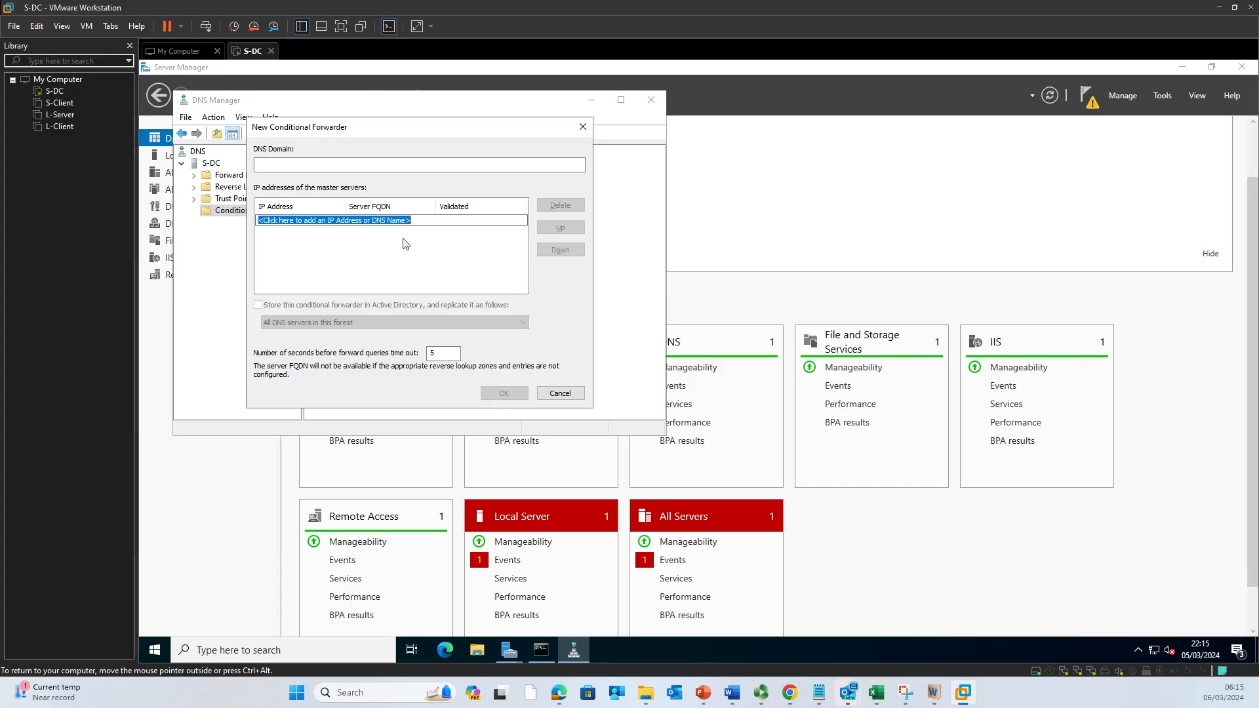
type("nitheesh.com")
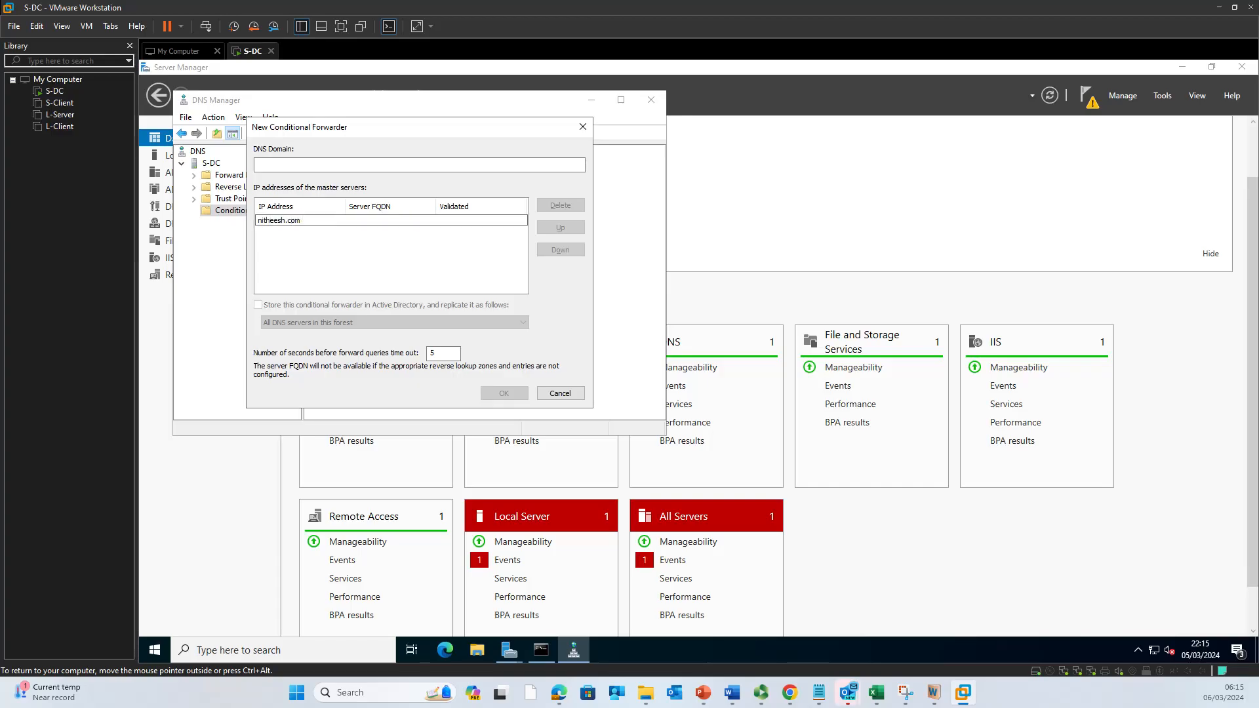
type(" 8.8.4.4")
key("Return")
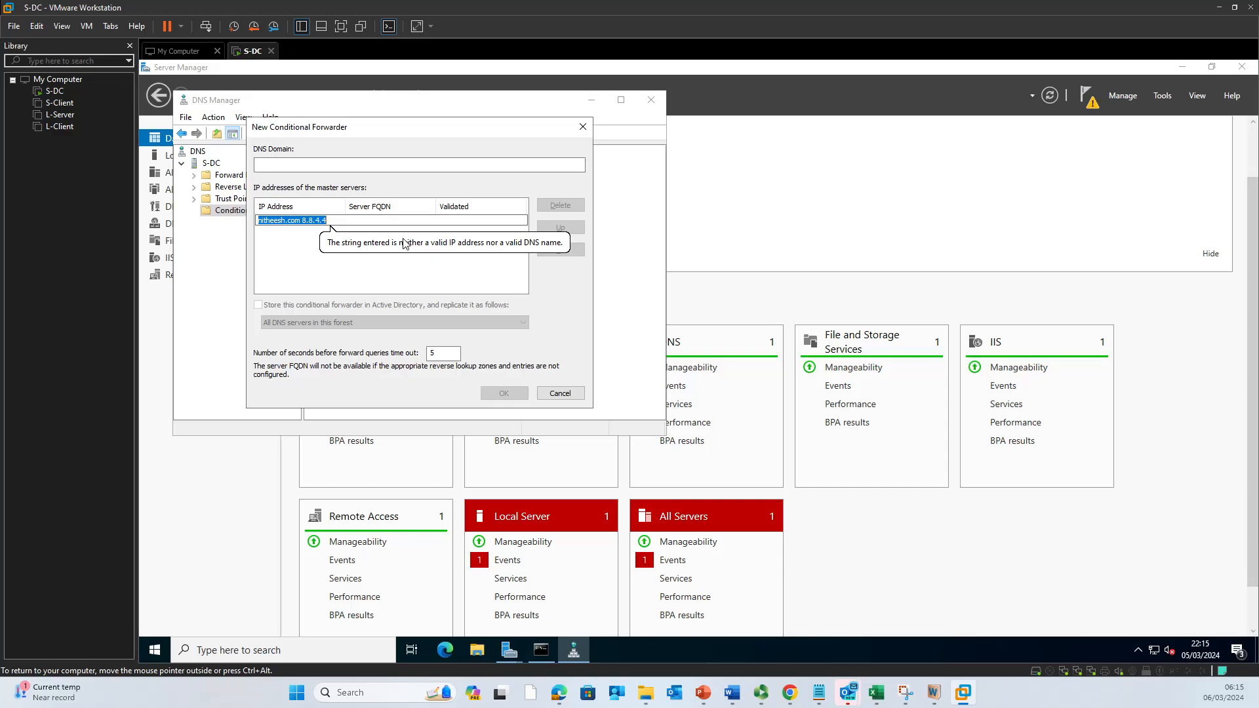
key("Right")
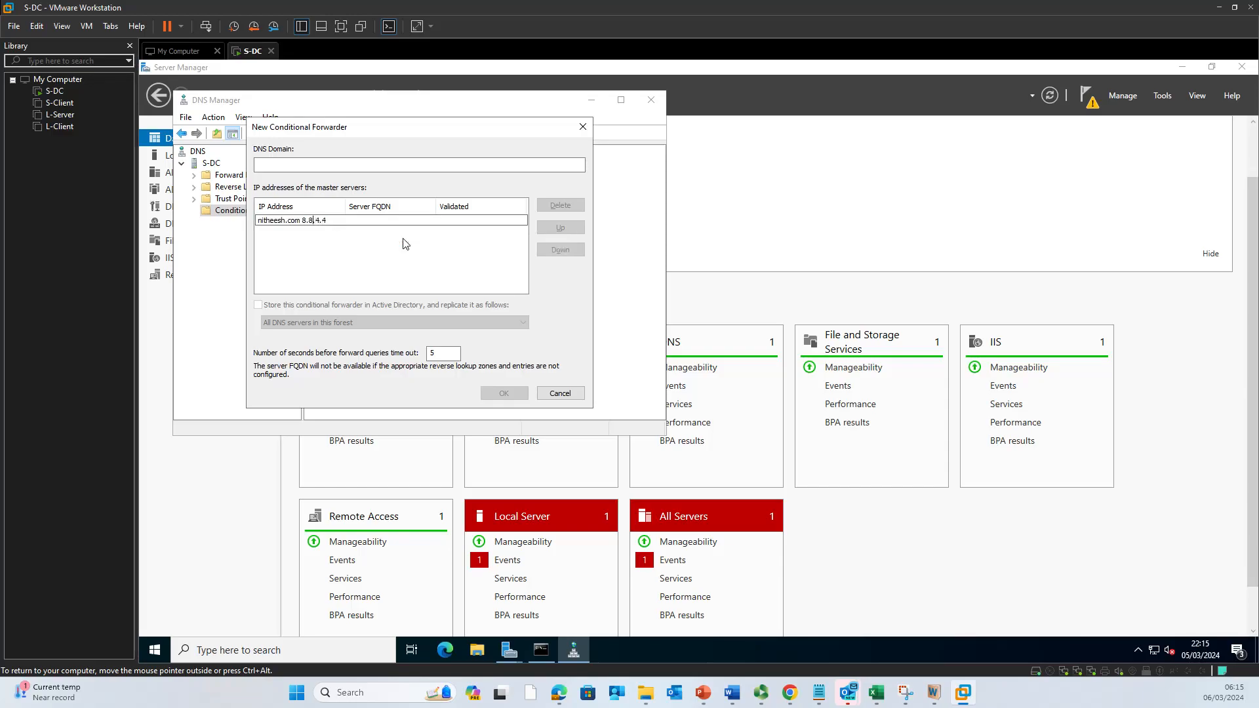
key("Left")
key("Left")
key("Left")
key("shift+End")
key("BackSpace")
key("Return")
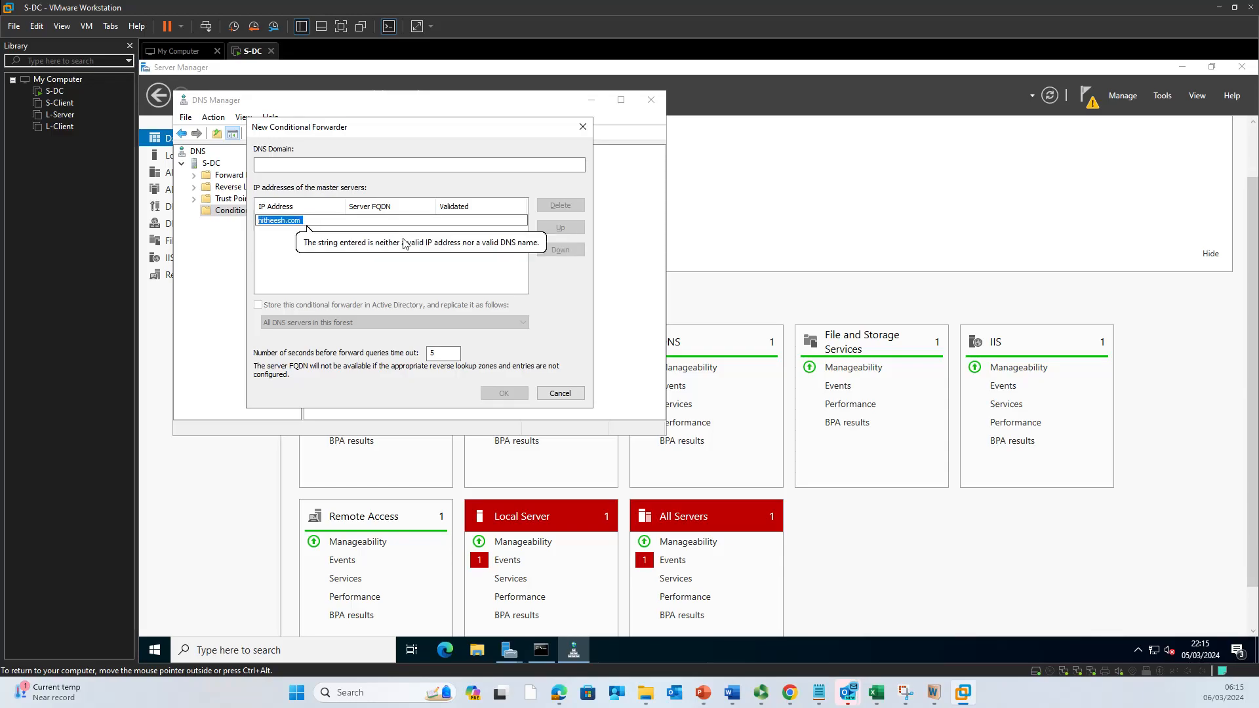
left_click(263, 221)
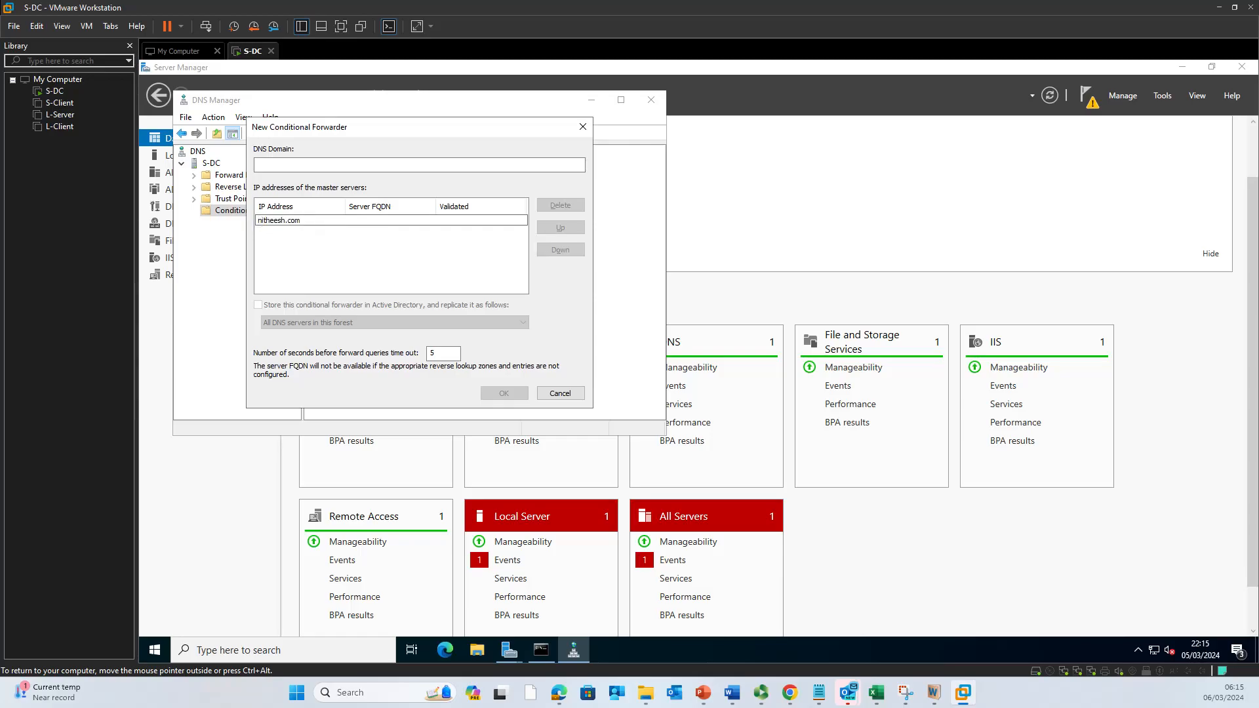
type("www.")
key("Return")
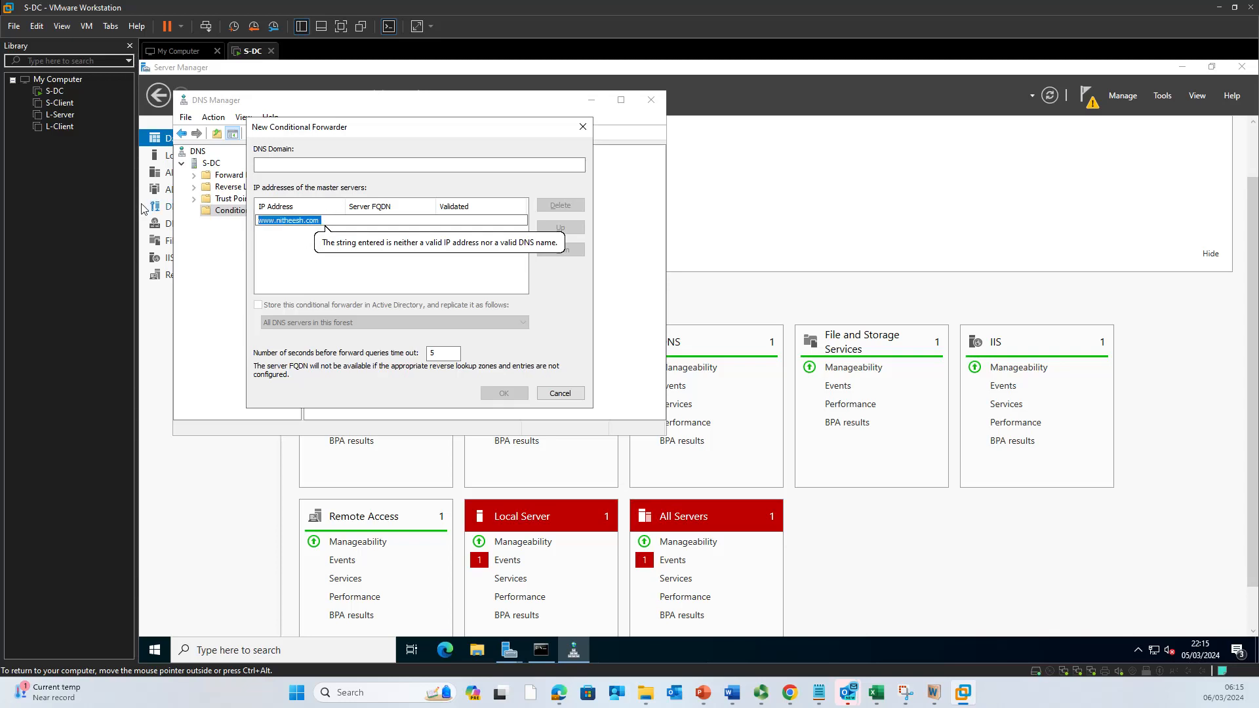
Step: Add 8.8.4.4 as the master server, validated OK as dns.google
type("8.8.4.4")
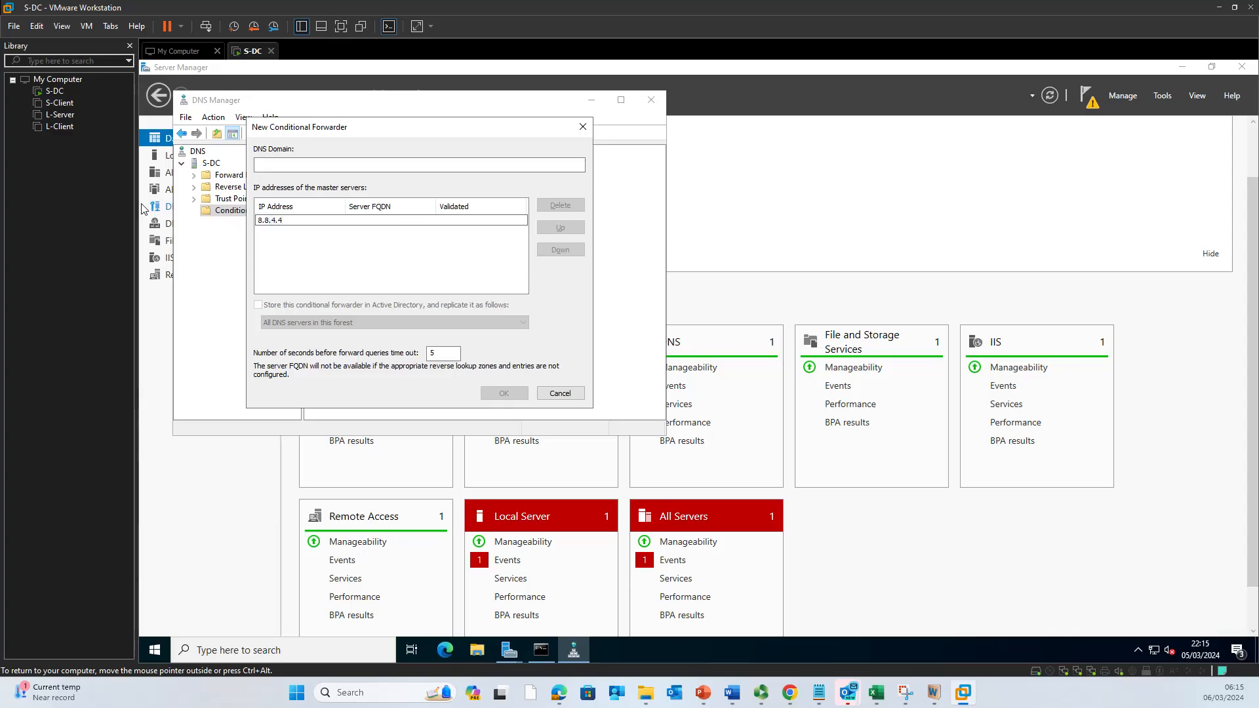
key("Return")
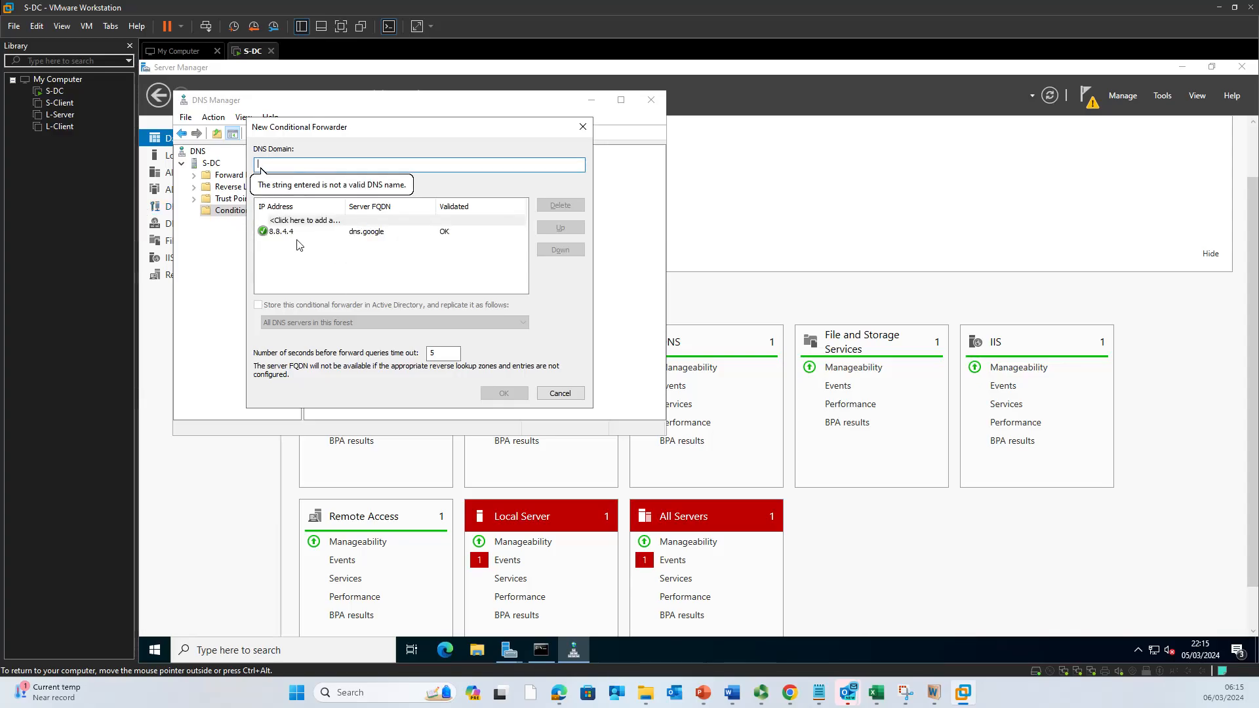
key("Tab")
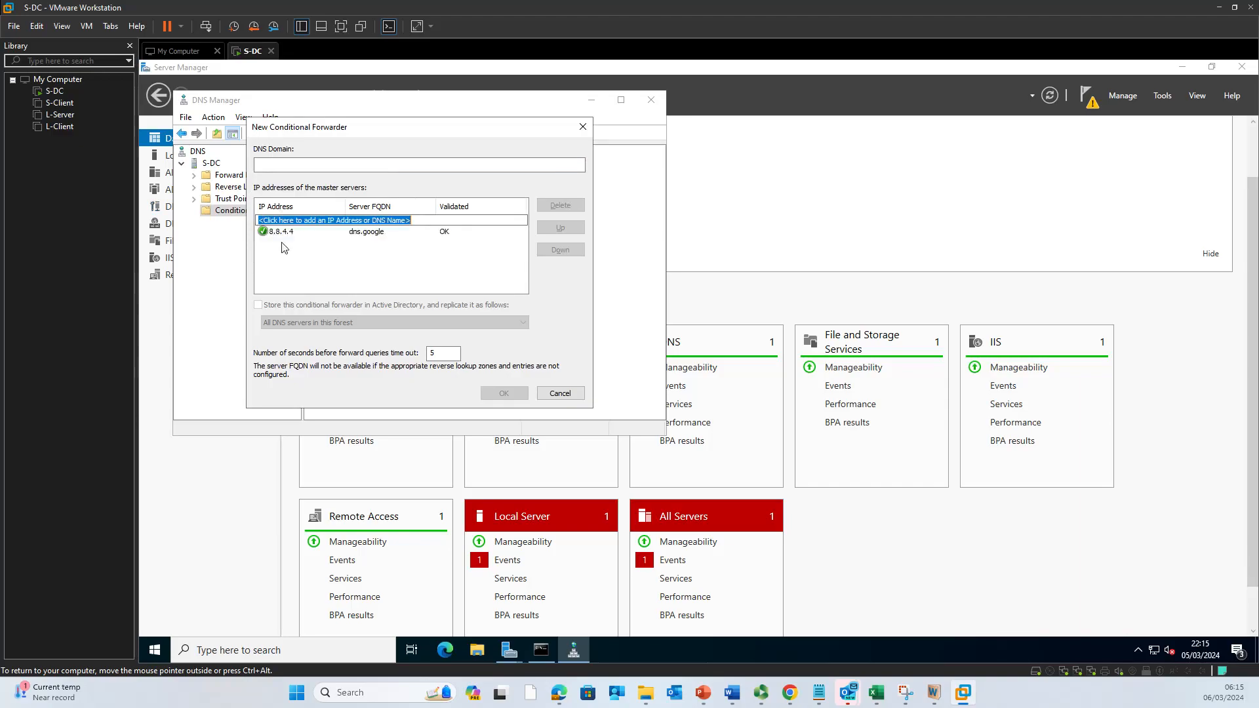
left_click(263, 229)
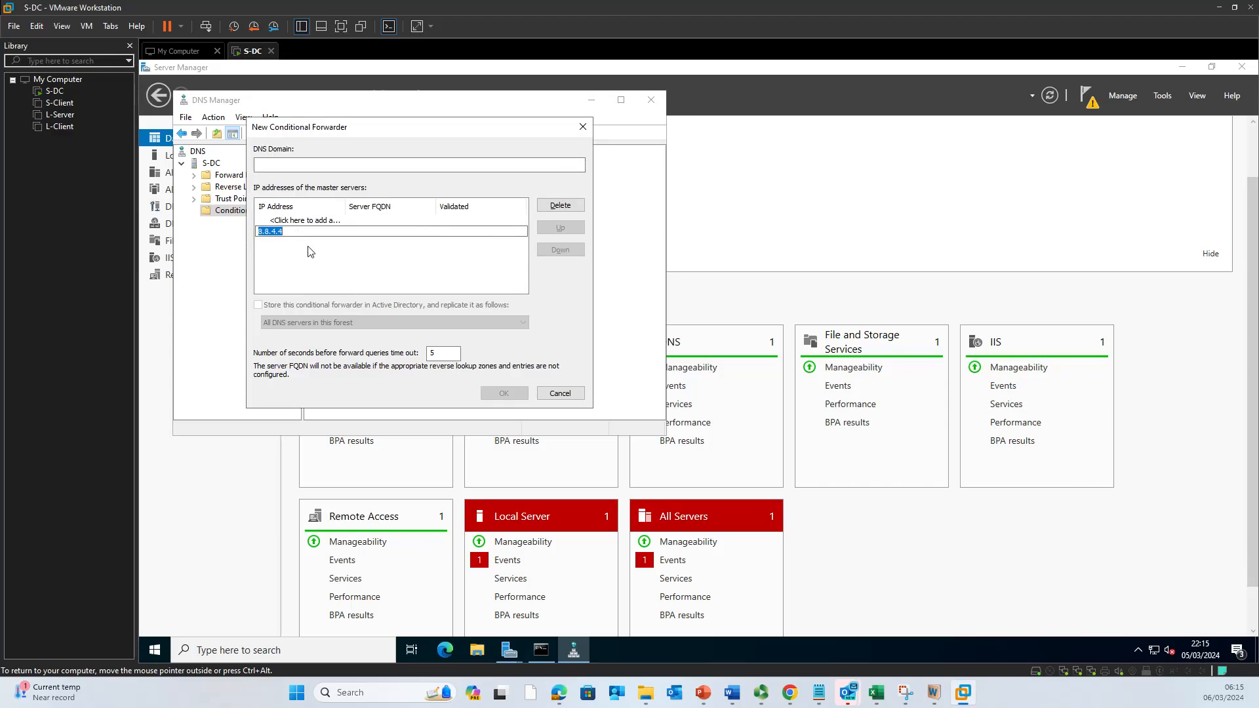
left_click(279, 165)
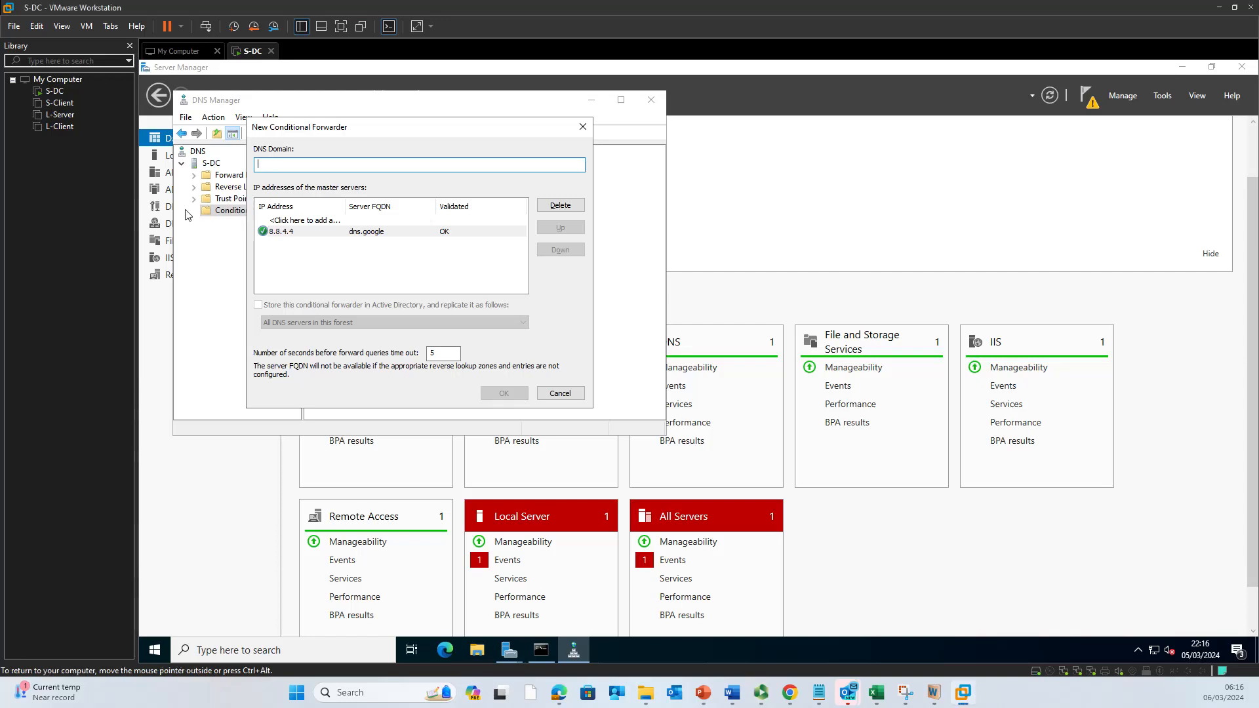
type("www.nitheesh.com")
key("Tab")
left_click(306, 272)
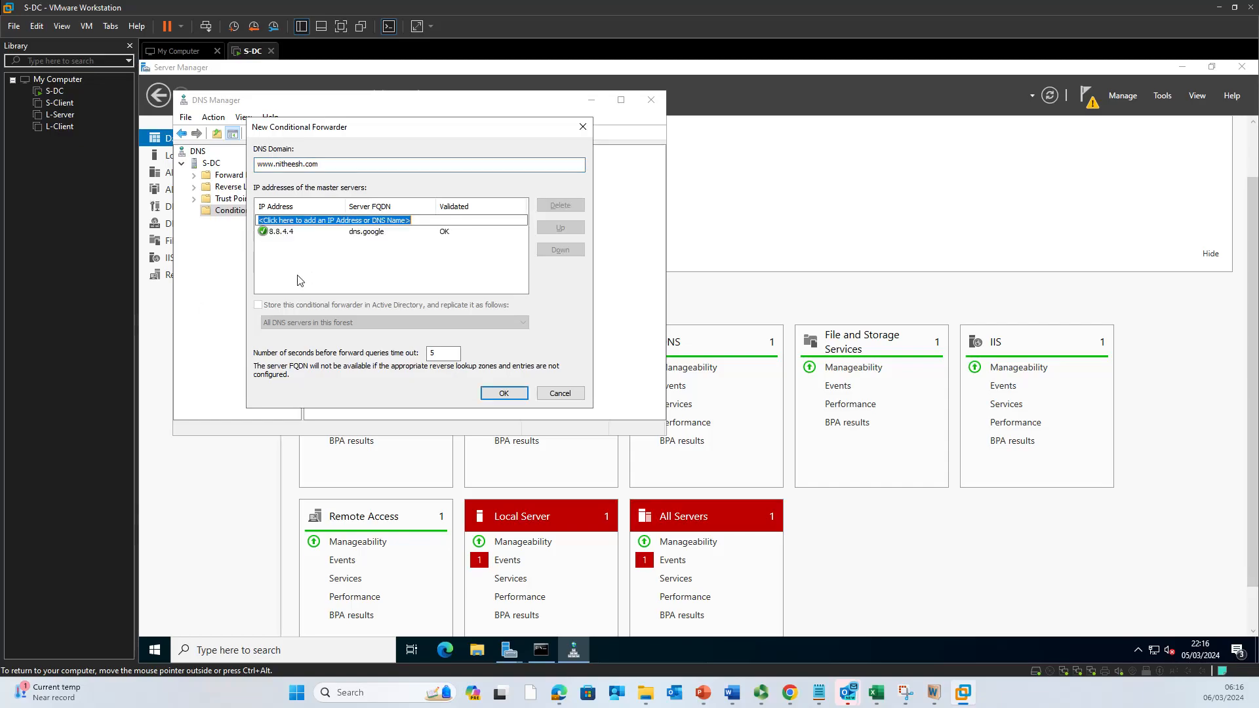
left_click(327, 233)
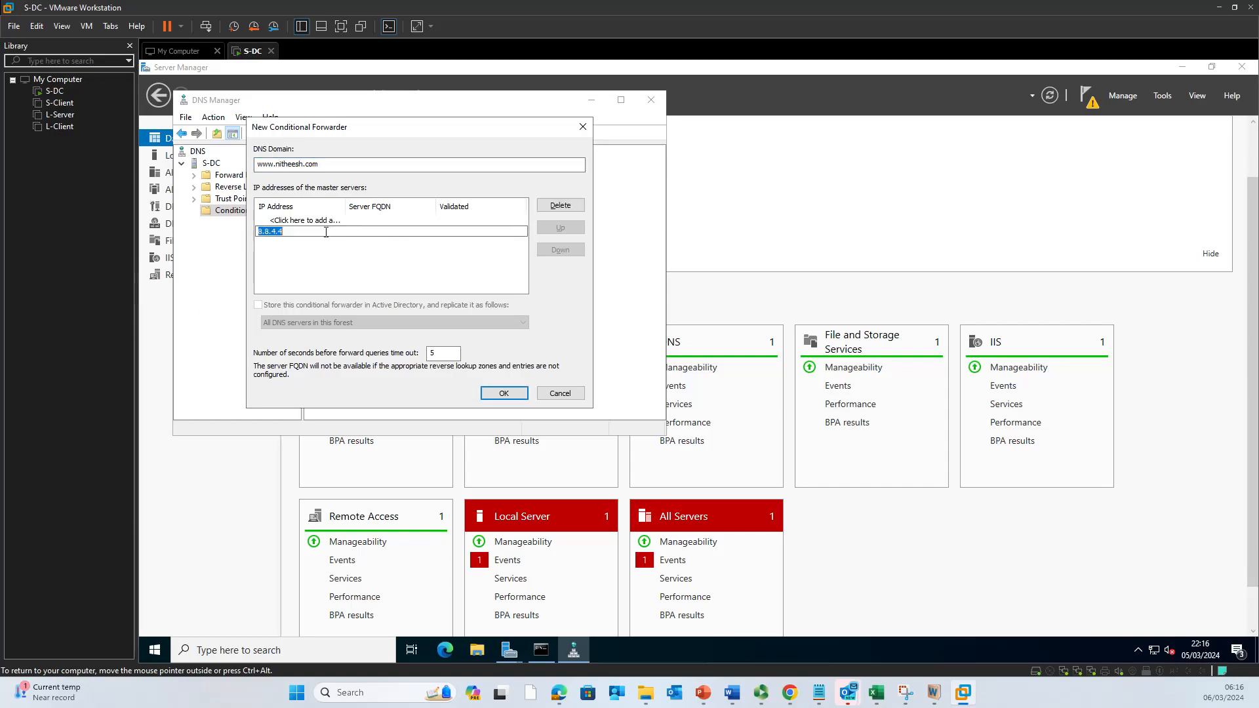
left_click(369, 266)
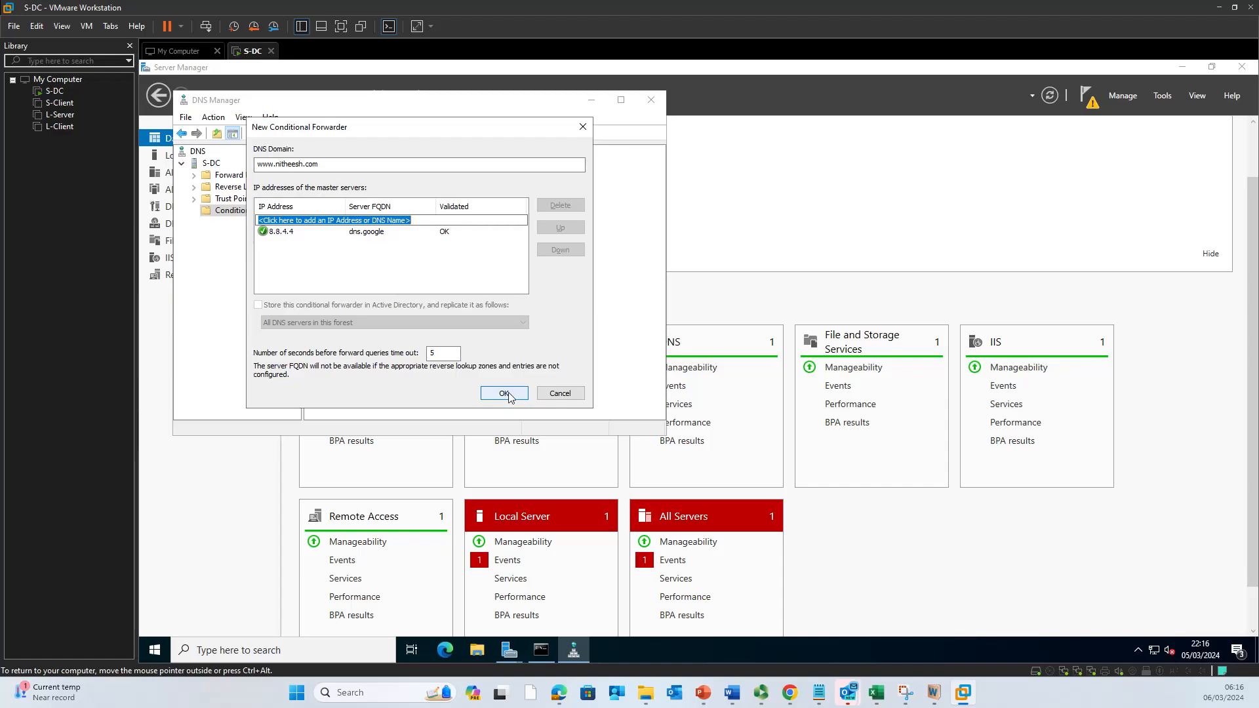
left_click(509, 393)
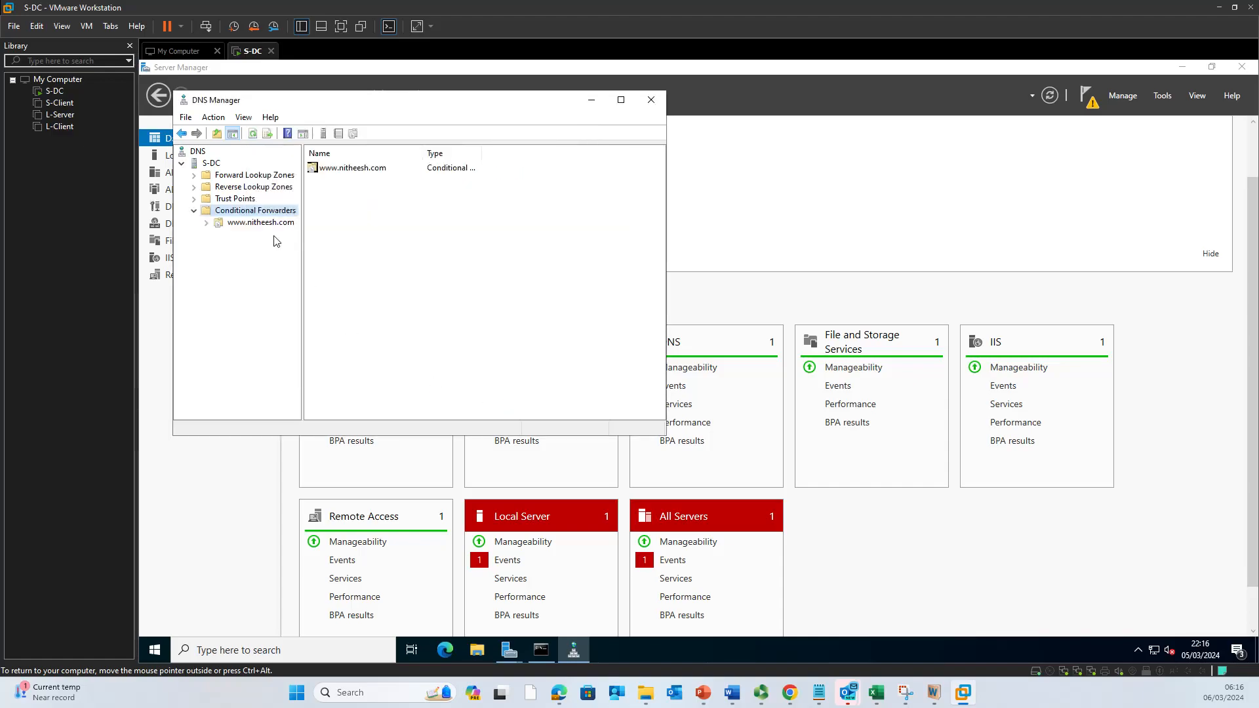
left_click(261, 223)
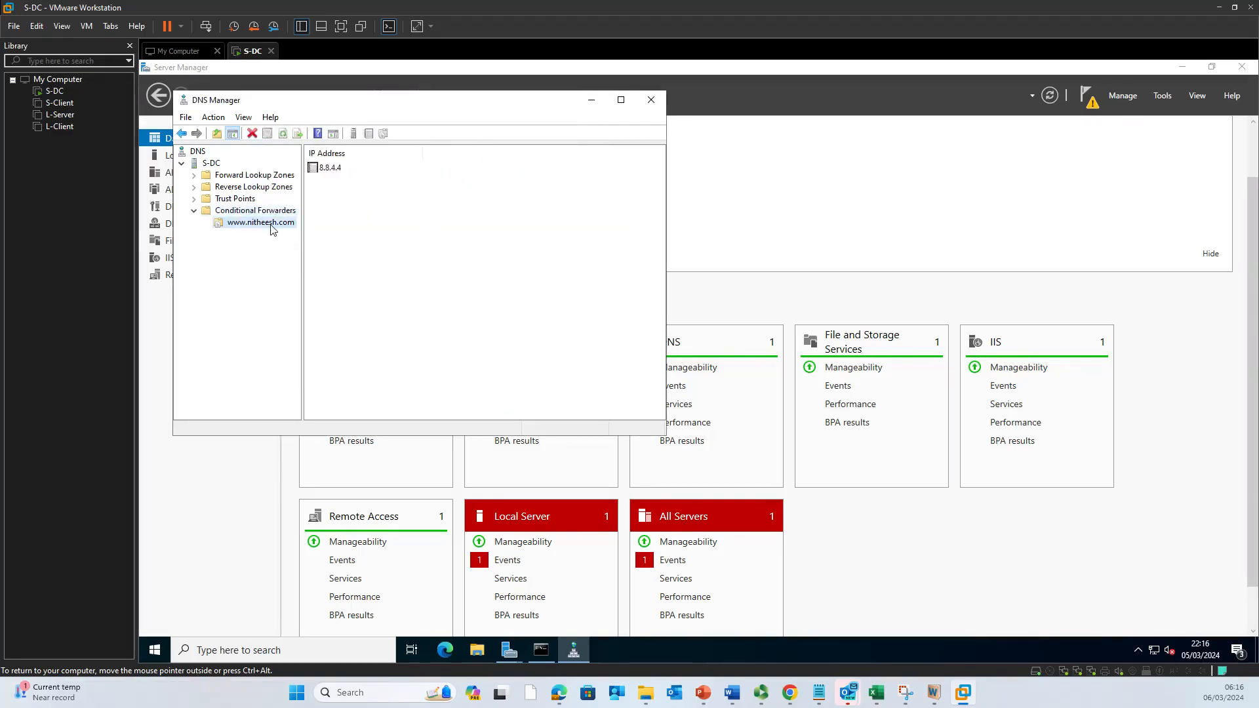
right_click(271, 227)
left_click(289, 299)
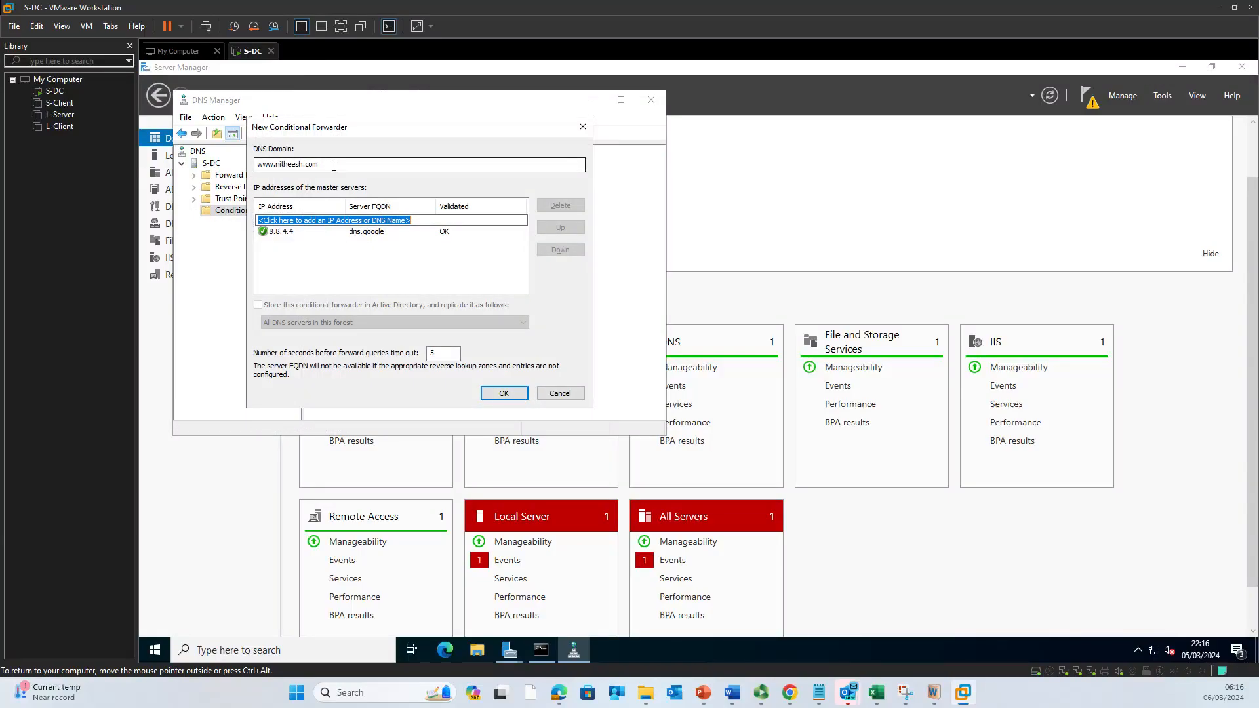
left_click(505, 396)
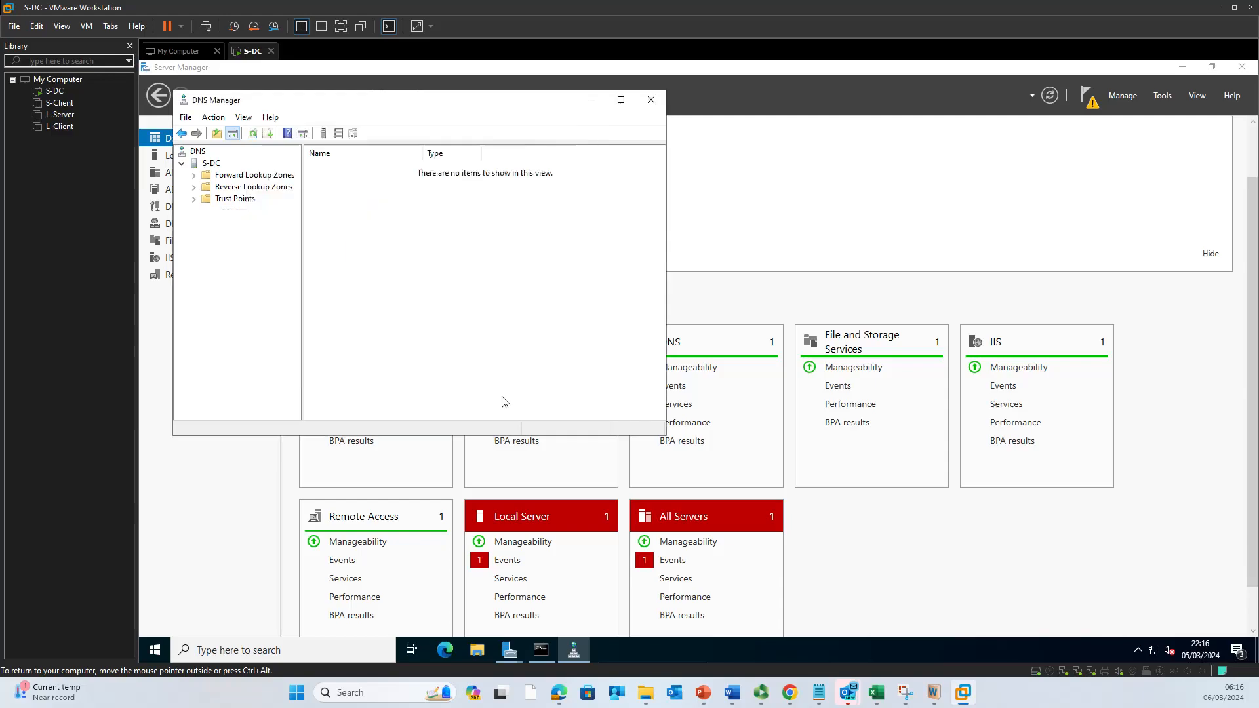
right_click(248, 211)
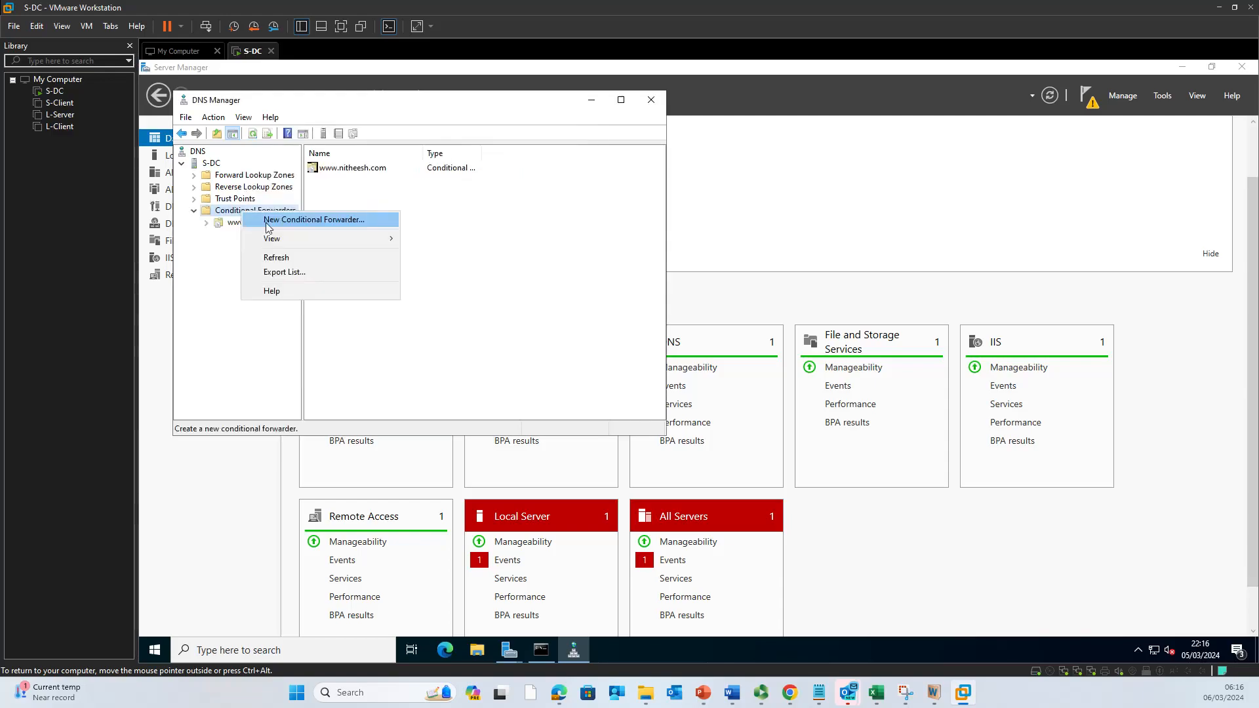
left_click(276, 218)
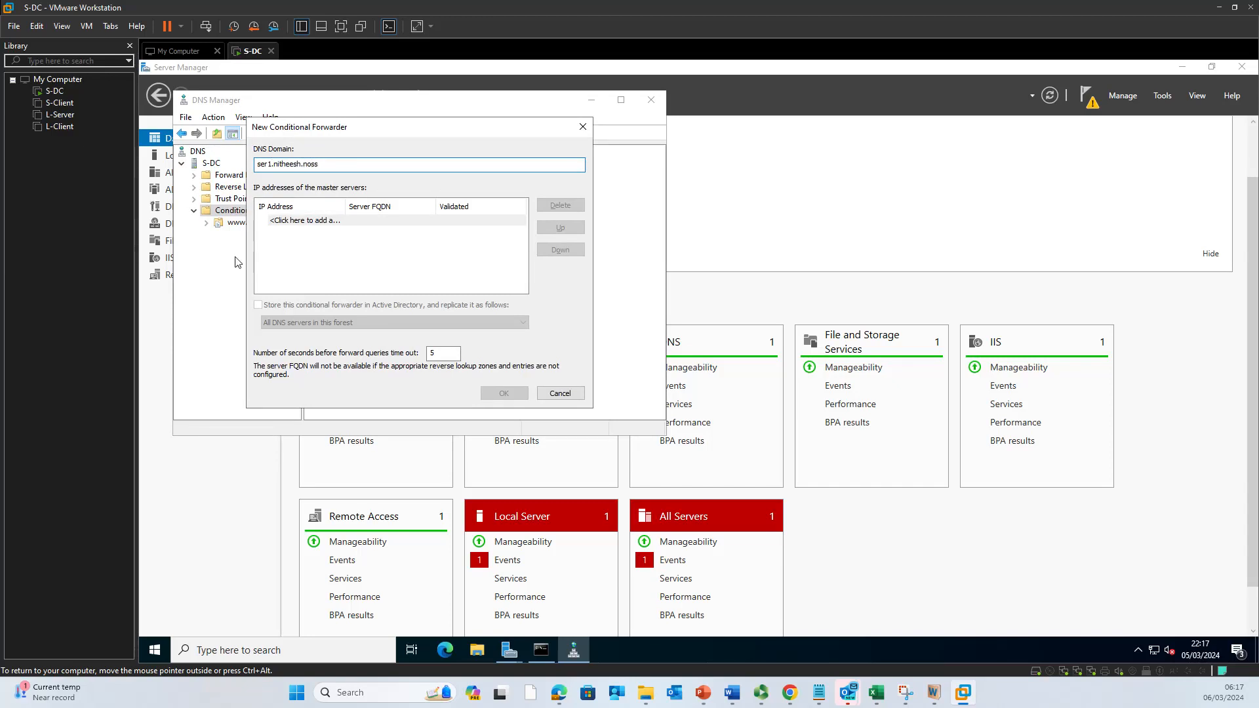
left_click(307, 219)
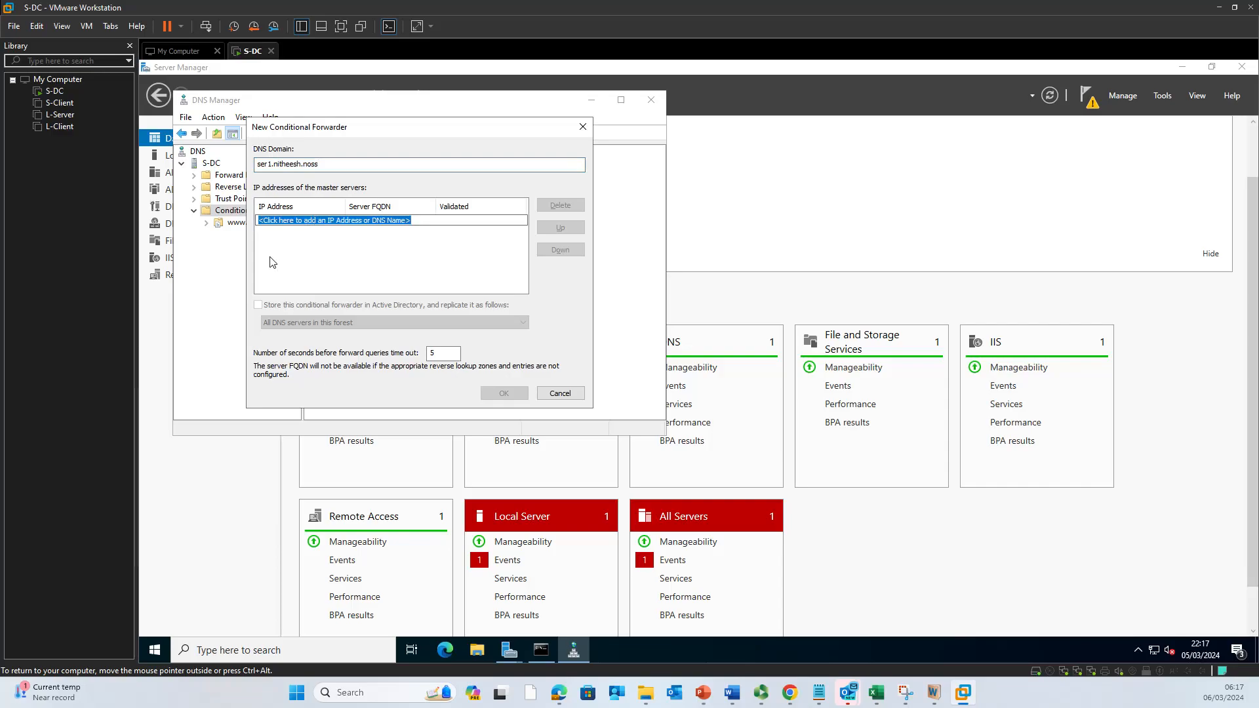
type("192.168.1.1")
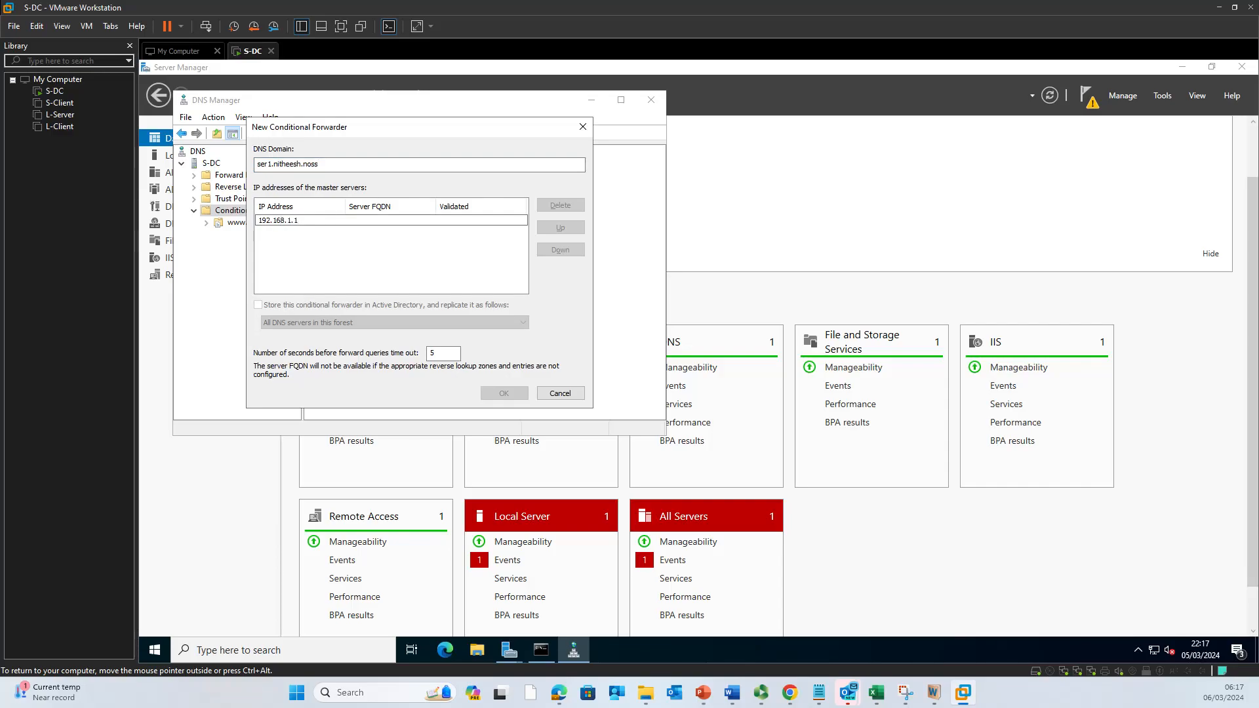
key("Tab")
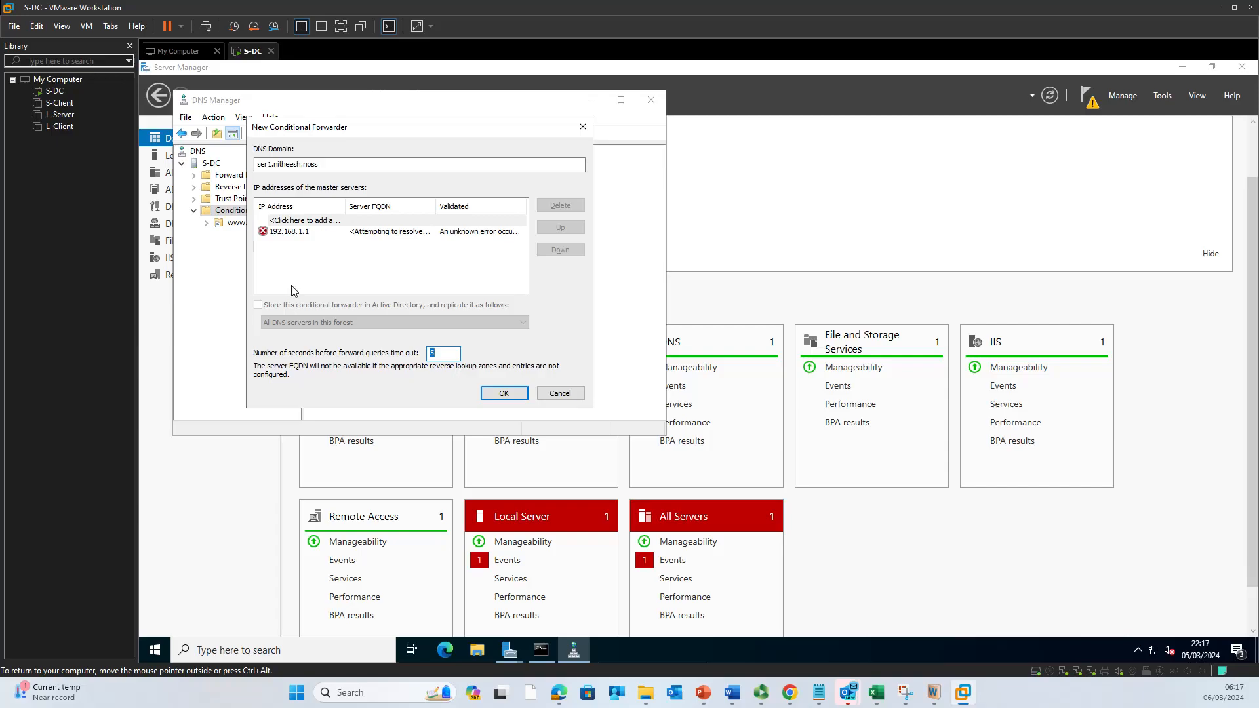
left_click(300, 234)
left_click(317, 255)
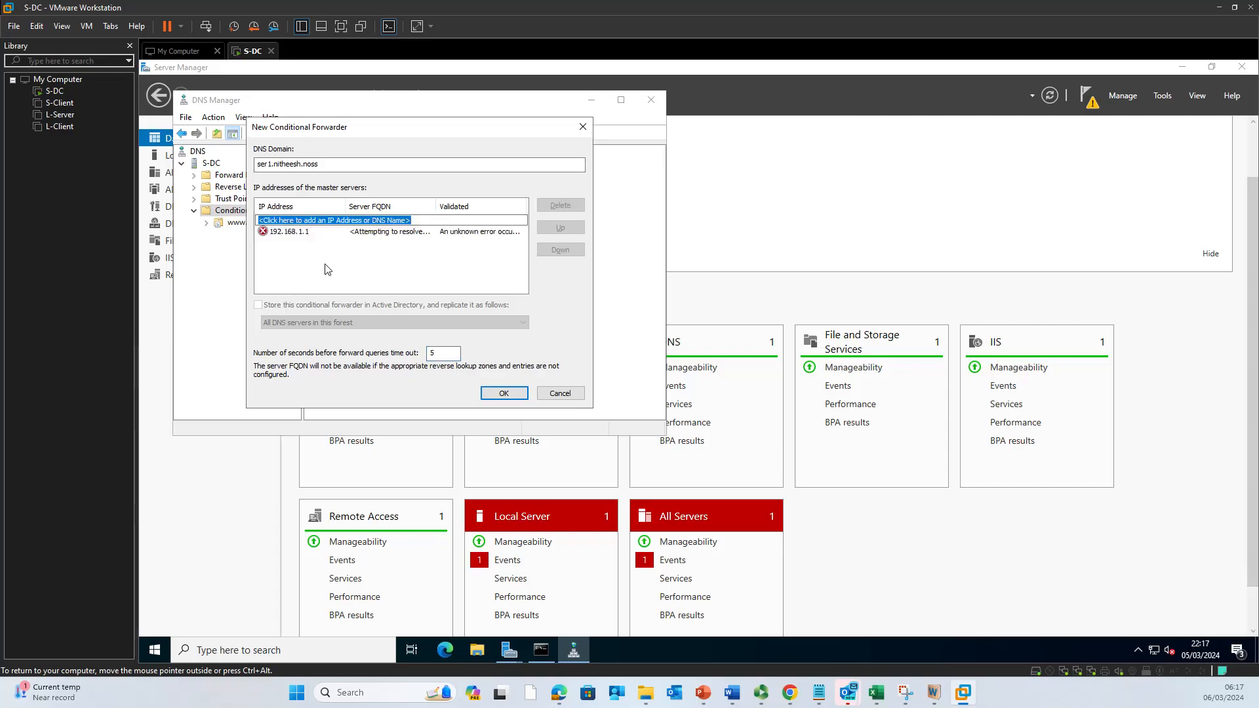
left_click(503, 392)
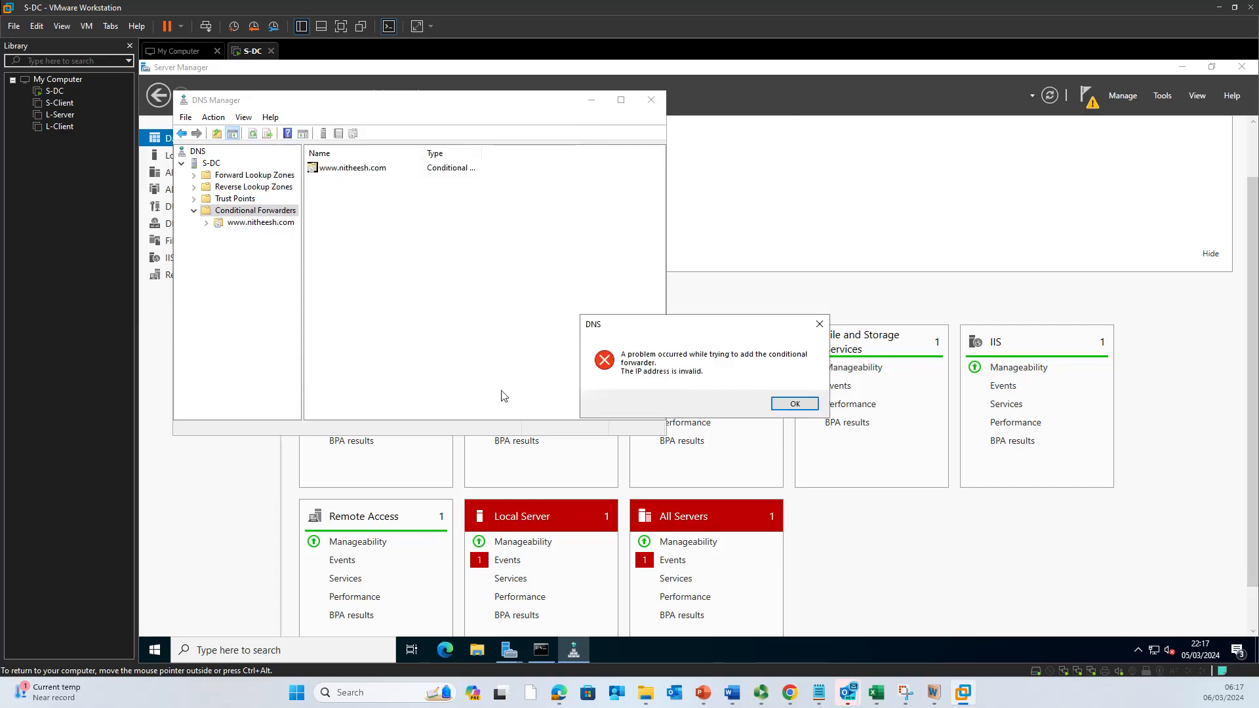
left_click(794, 404)
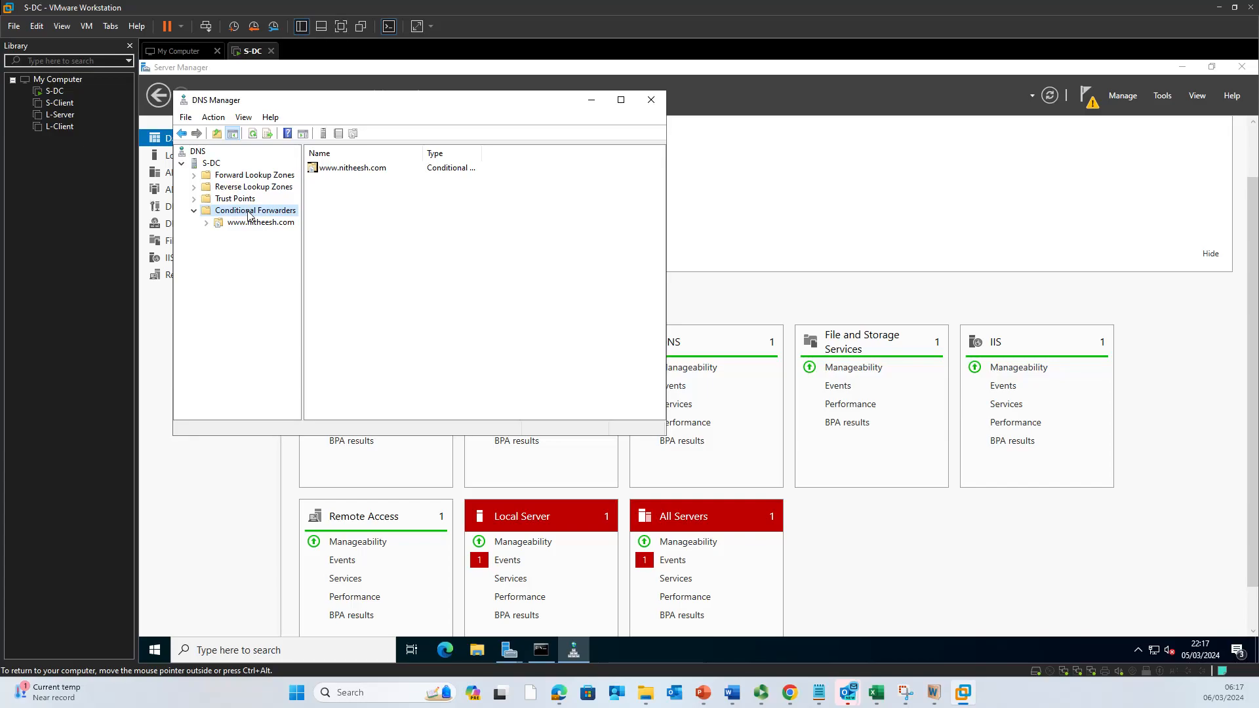
Step: Start a new Forward Lookup Zone wizard, cancel it at the naming page, then close DNS Manager
left_click(261, 176)
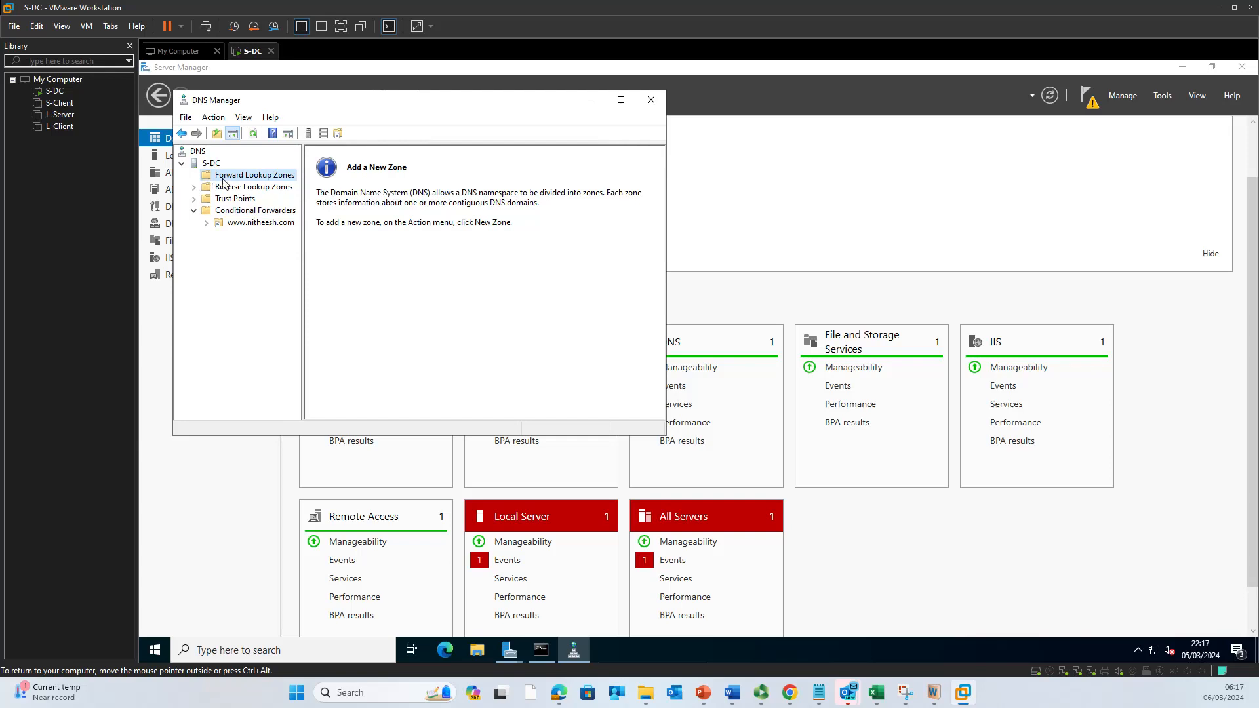
right_click(227, 181)
left_click(242, 186)
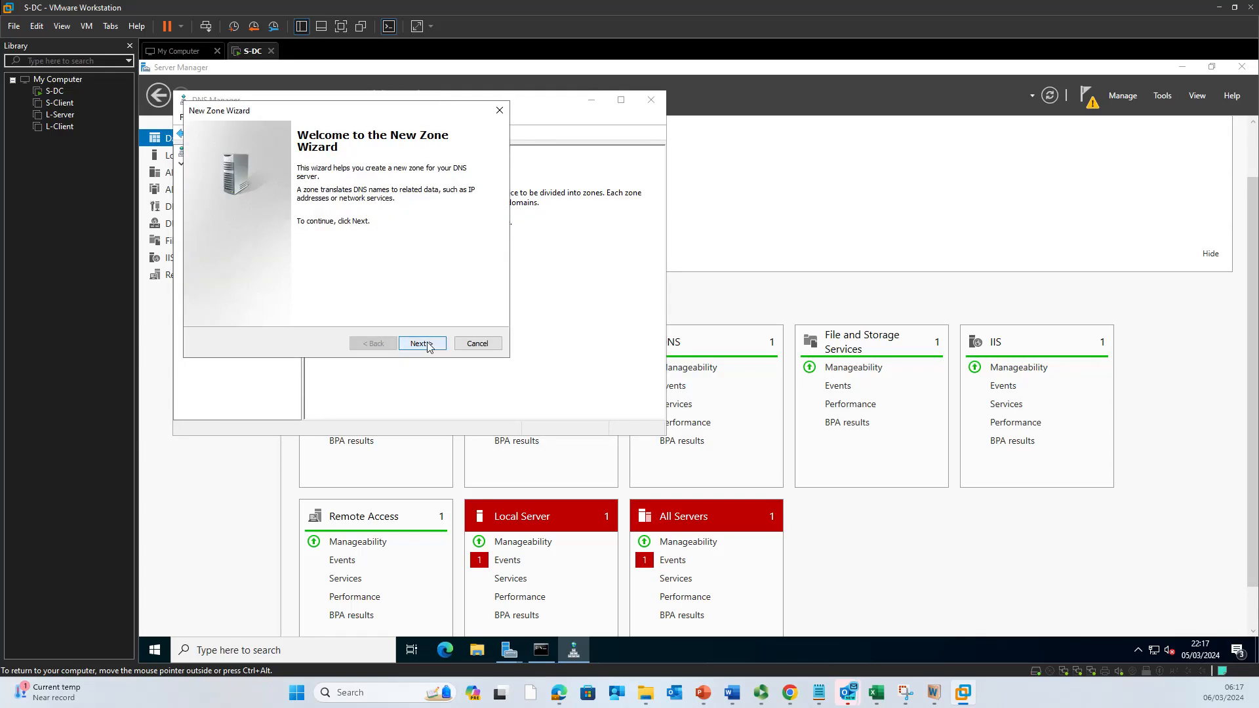
left_click(428, 347)
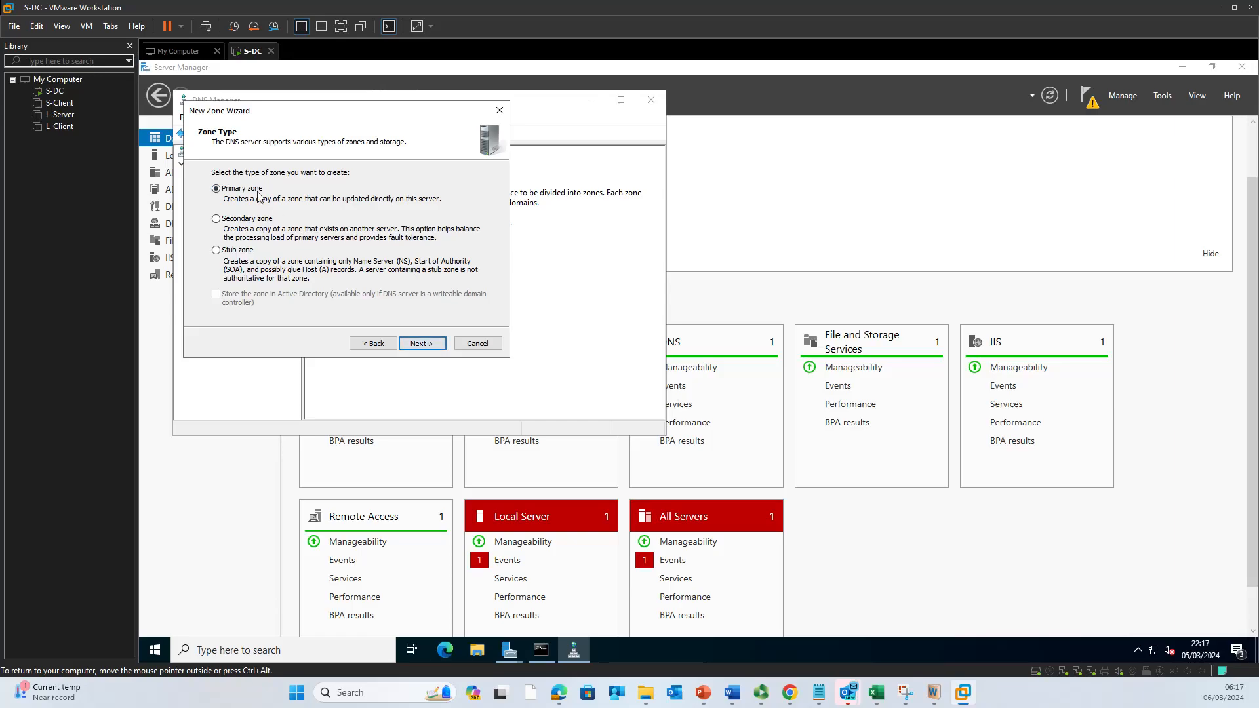
left_click(415, 347)
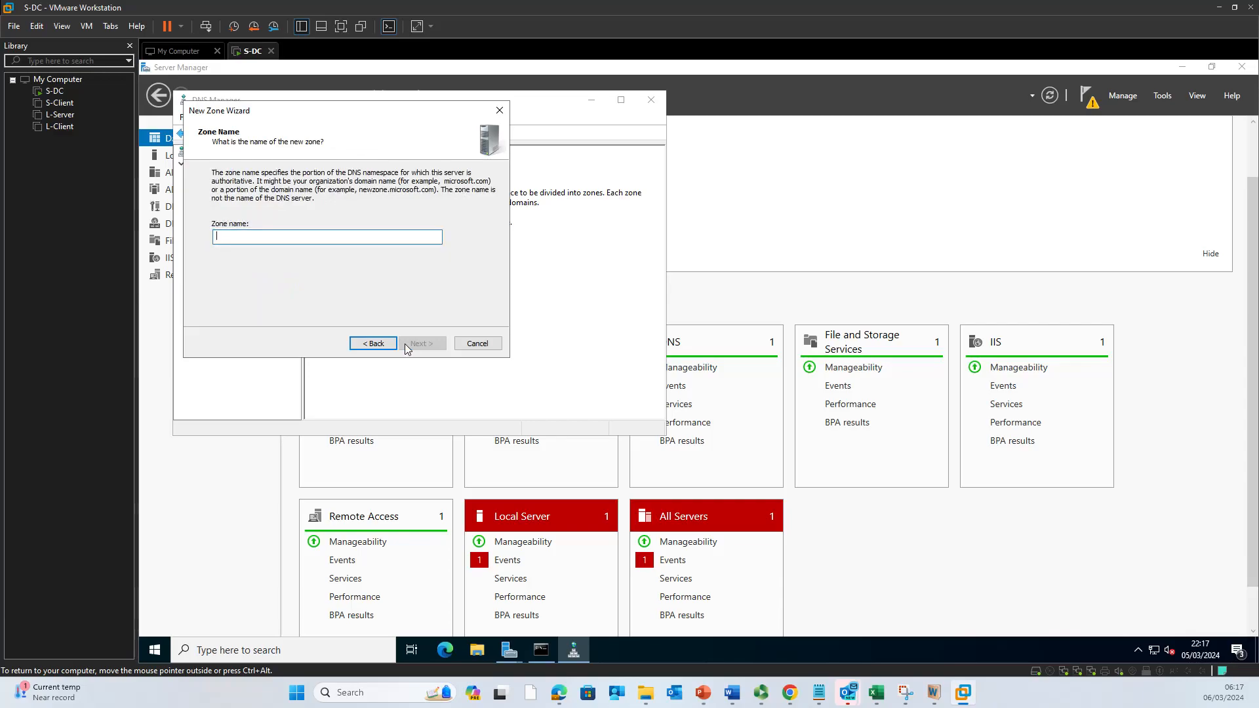
left_click(479, 344)
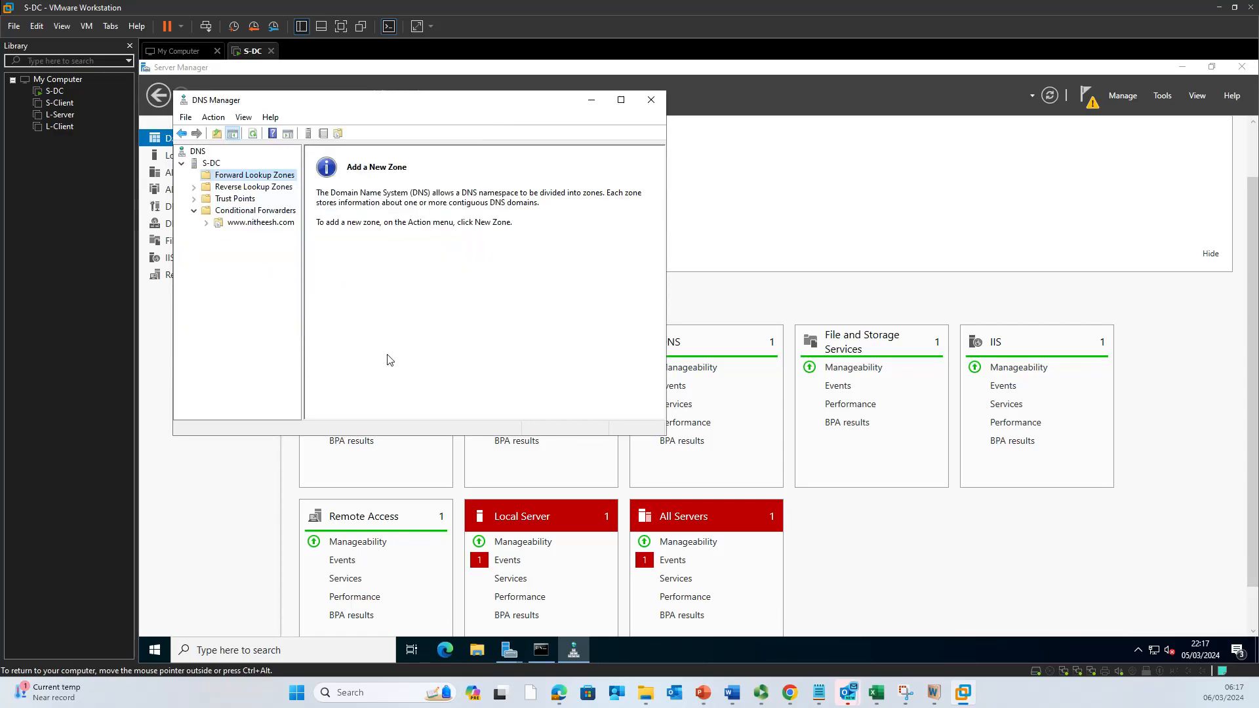
left_click(651, 100)
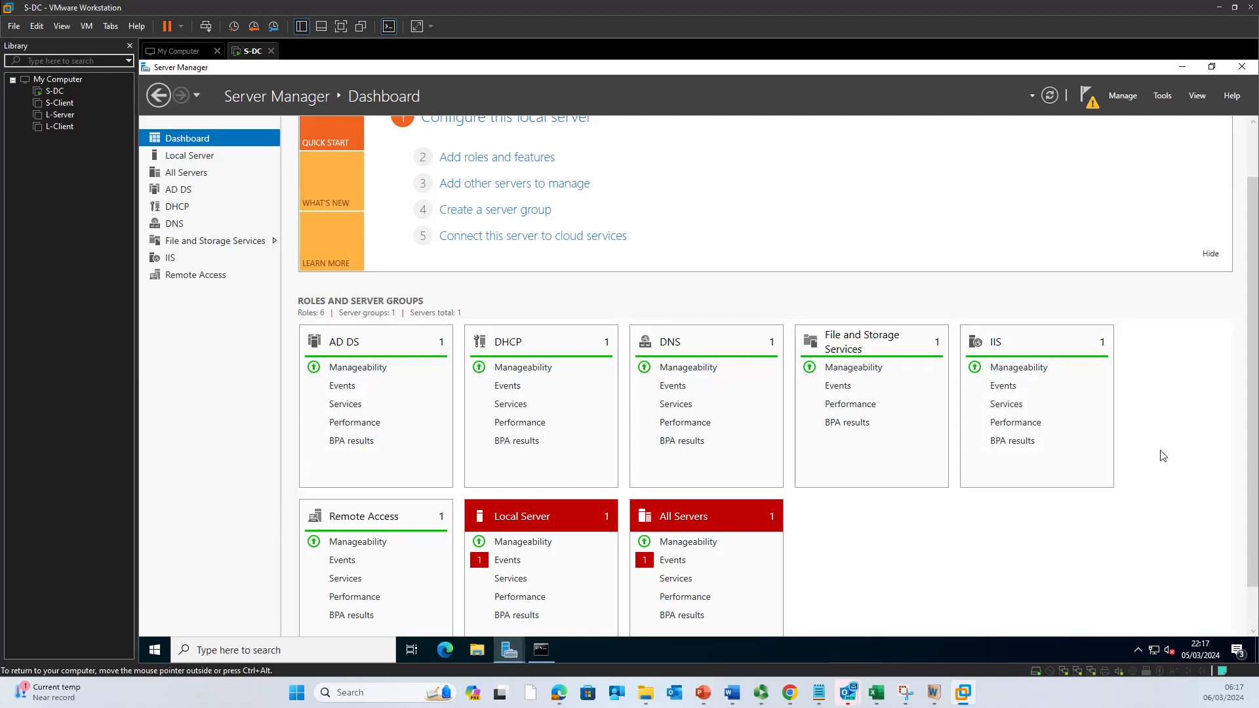
Step: Open the SW-Internal adapter's IPv4 settings via ncpa.cpl
key("super+r")
type("nc")
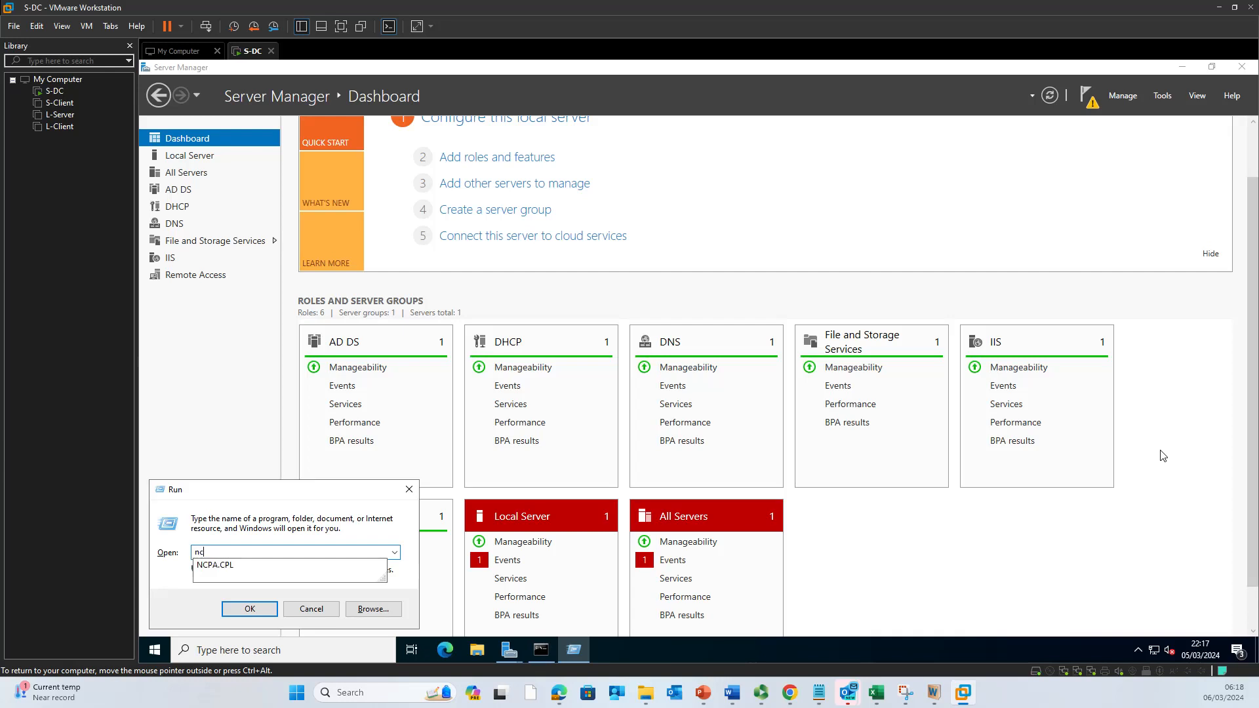
key("Down")
key("Return")
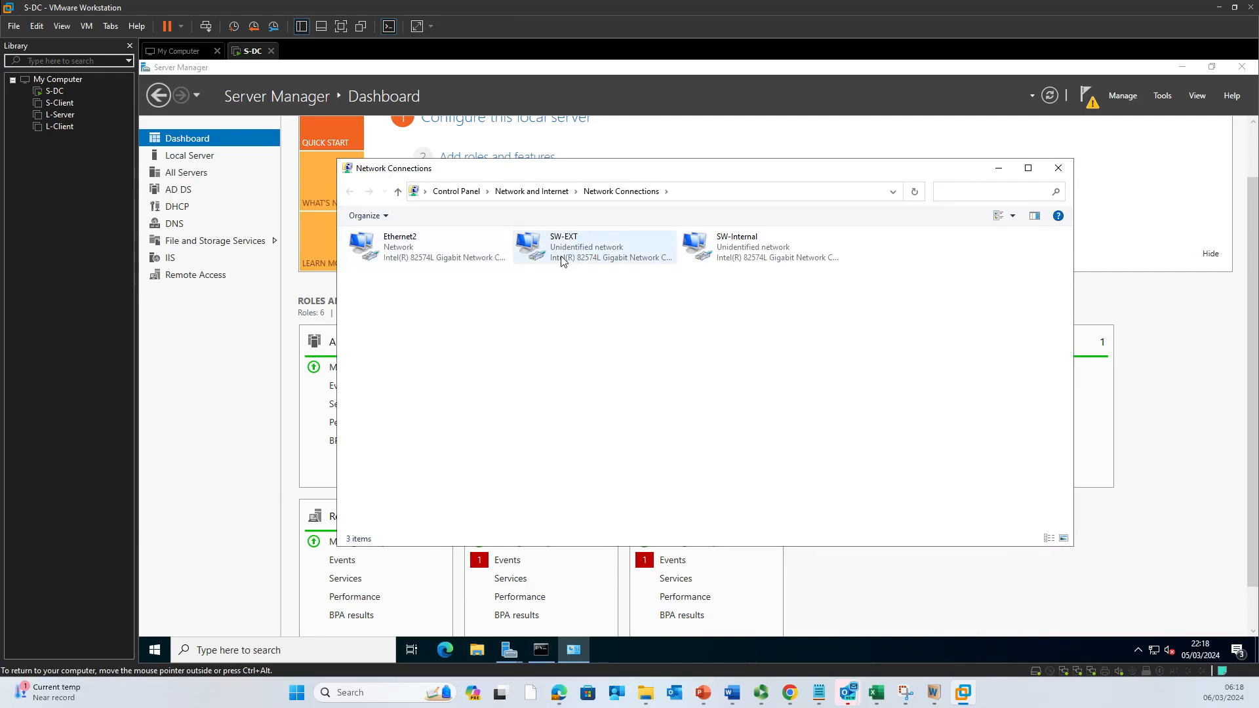
double_click(738, 263)
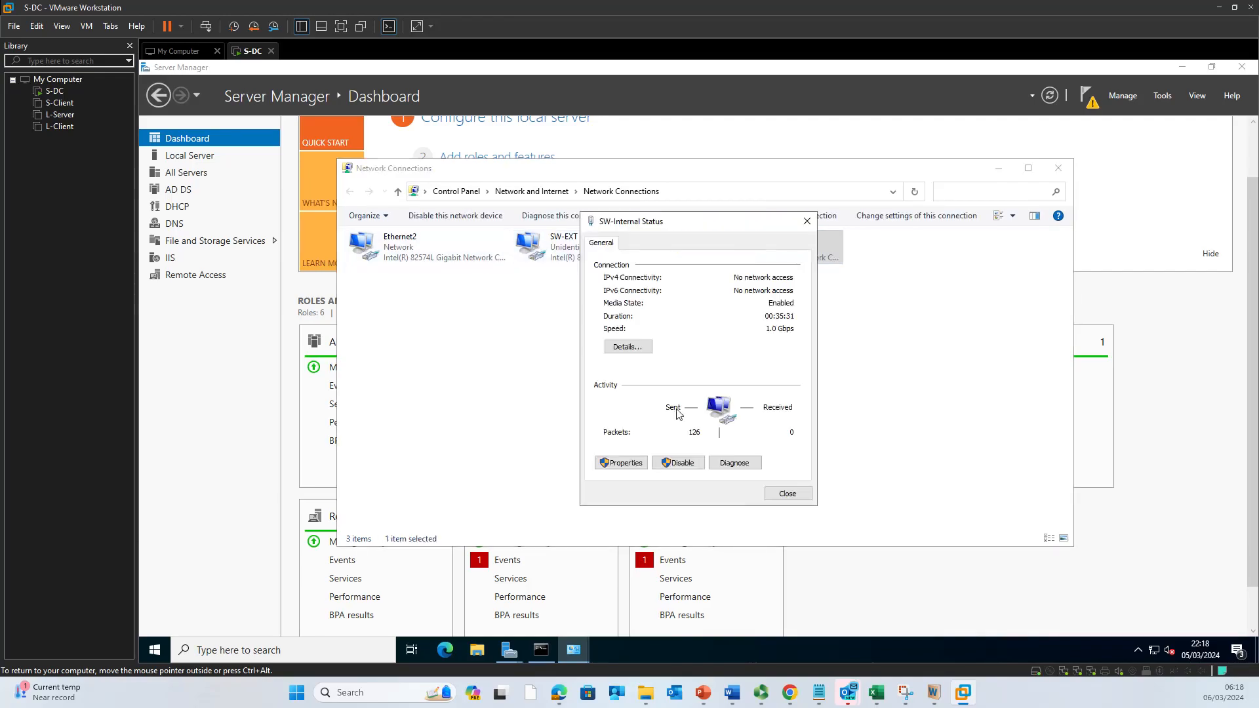
left_click(641, 466)
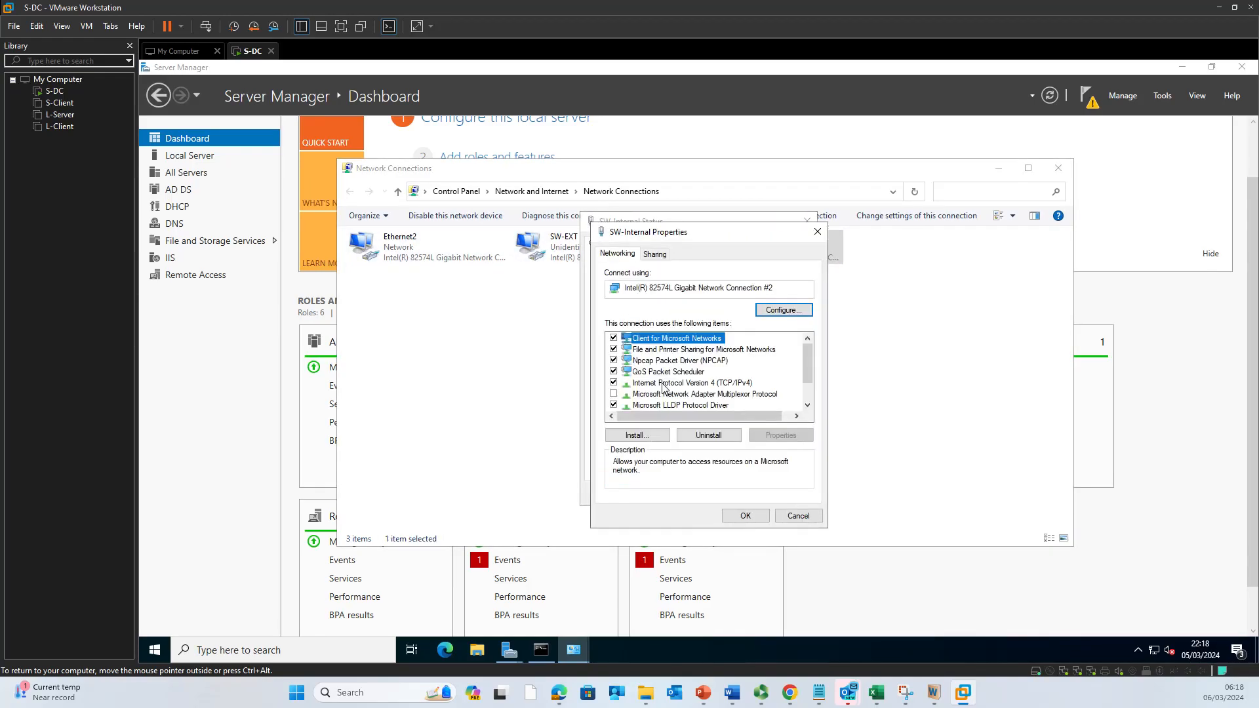
left_click(699, 386)
double_click(699, 385)
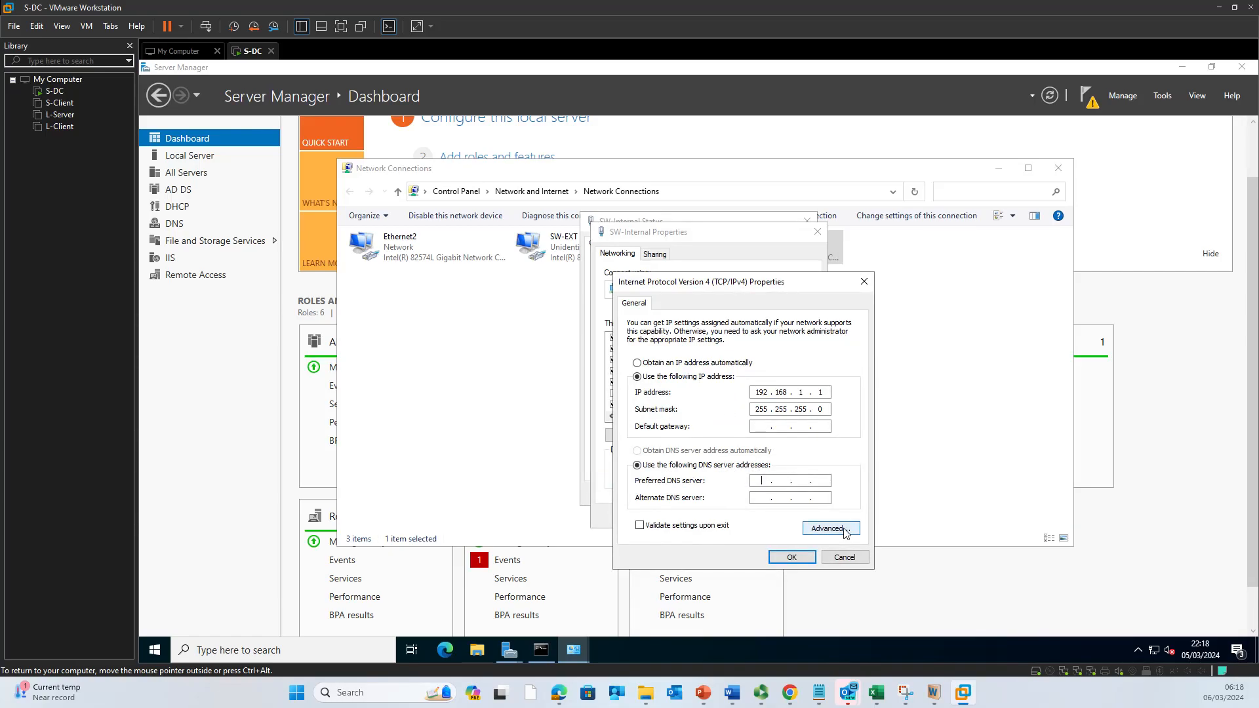
Step: Set 192.168.1.1 as the preferred DNS server, save, and close the network windows
type("192 . 168 . 1 . 1")
left_click(791, 559)
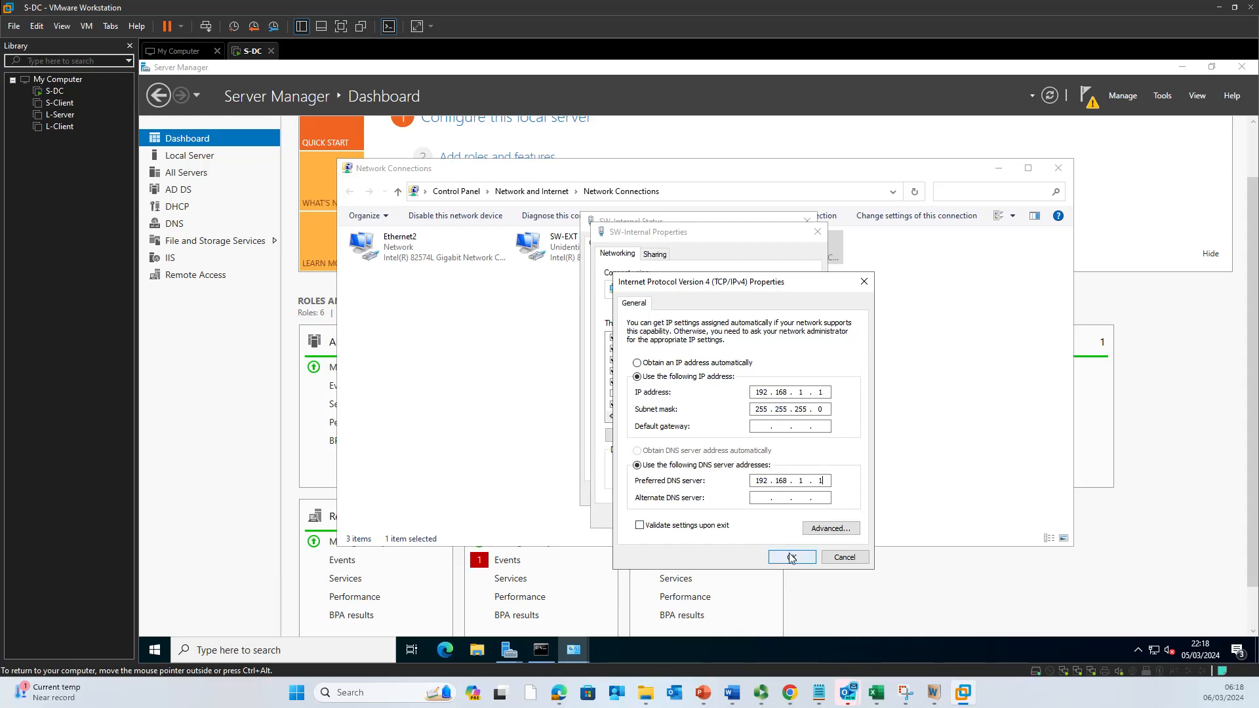
left_click(791, 558)
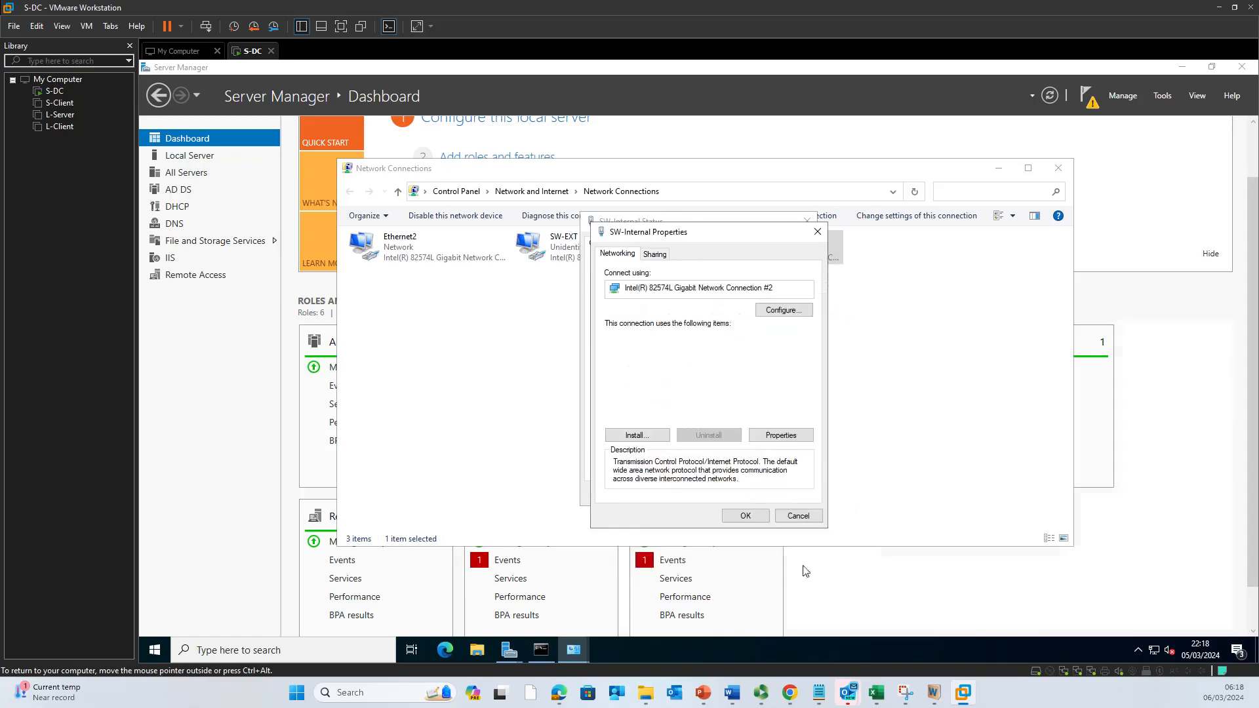
left_click(761, 522)
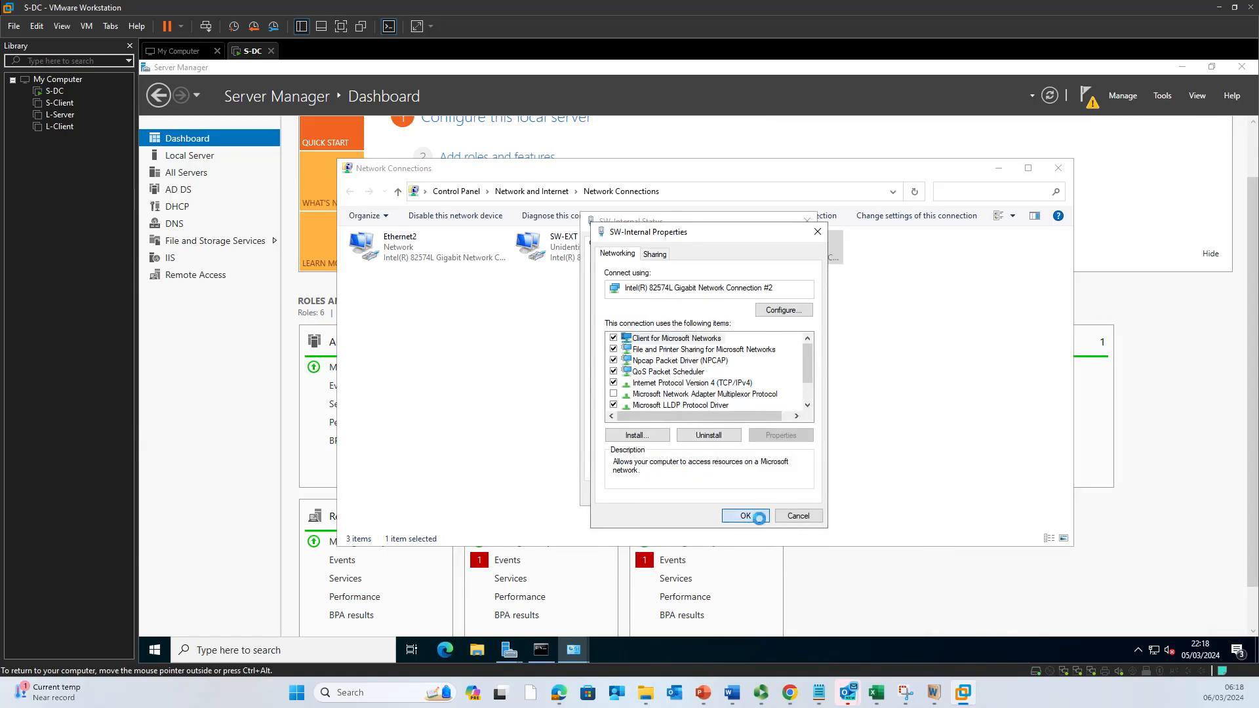
left_click(794, 504)
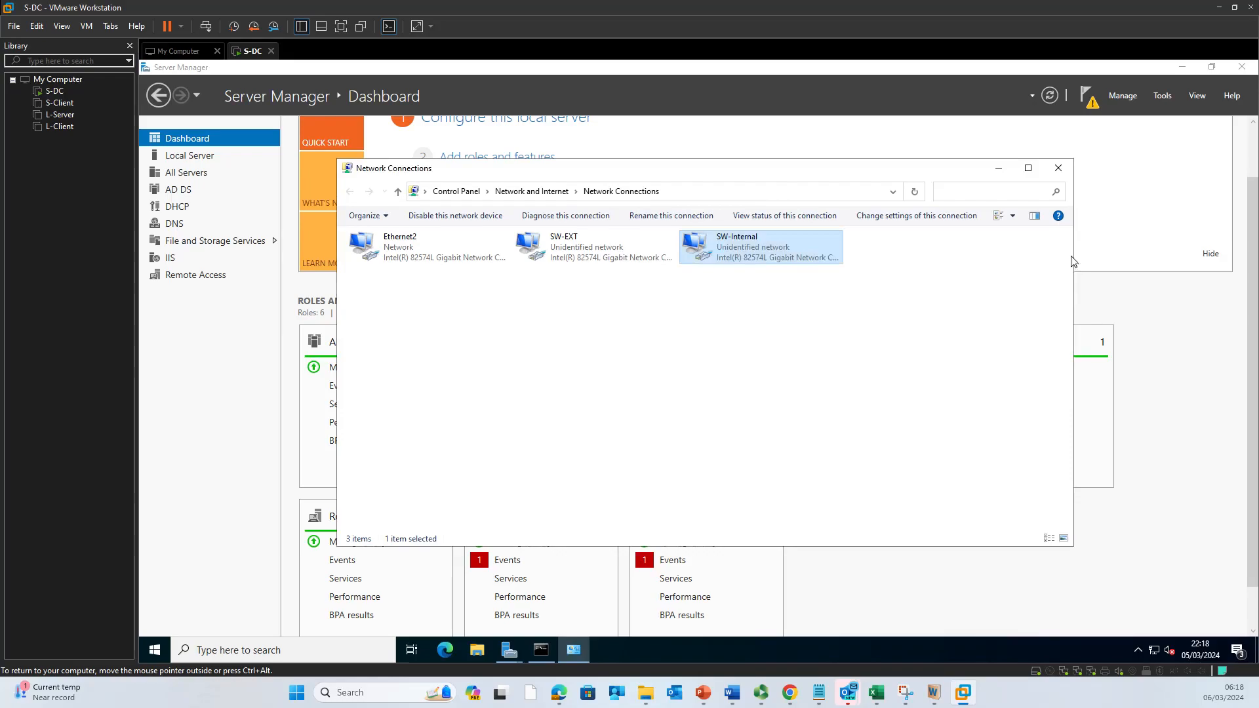
left_click(1058, 170)
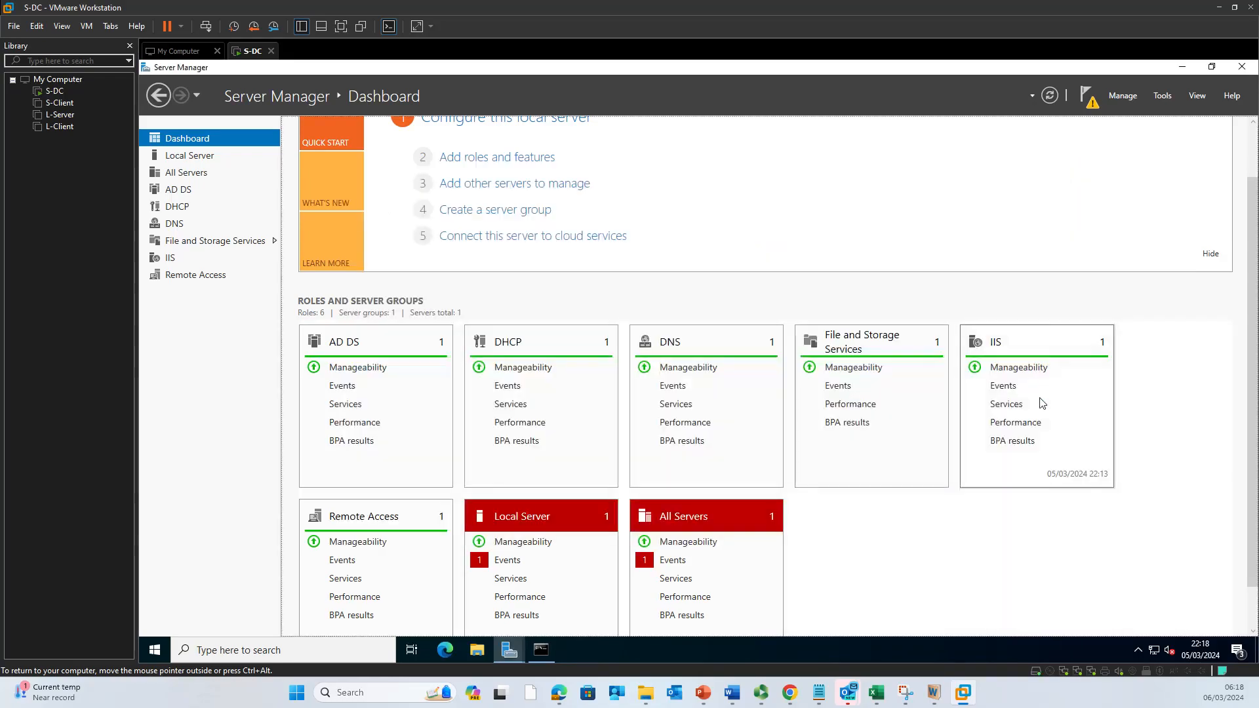
Step: Check the Tools menu and notifications, then open the feature installation results listing AD DS, DHCP and RAS configuration
left_click(1163, 96)
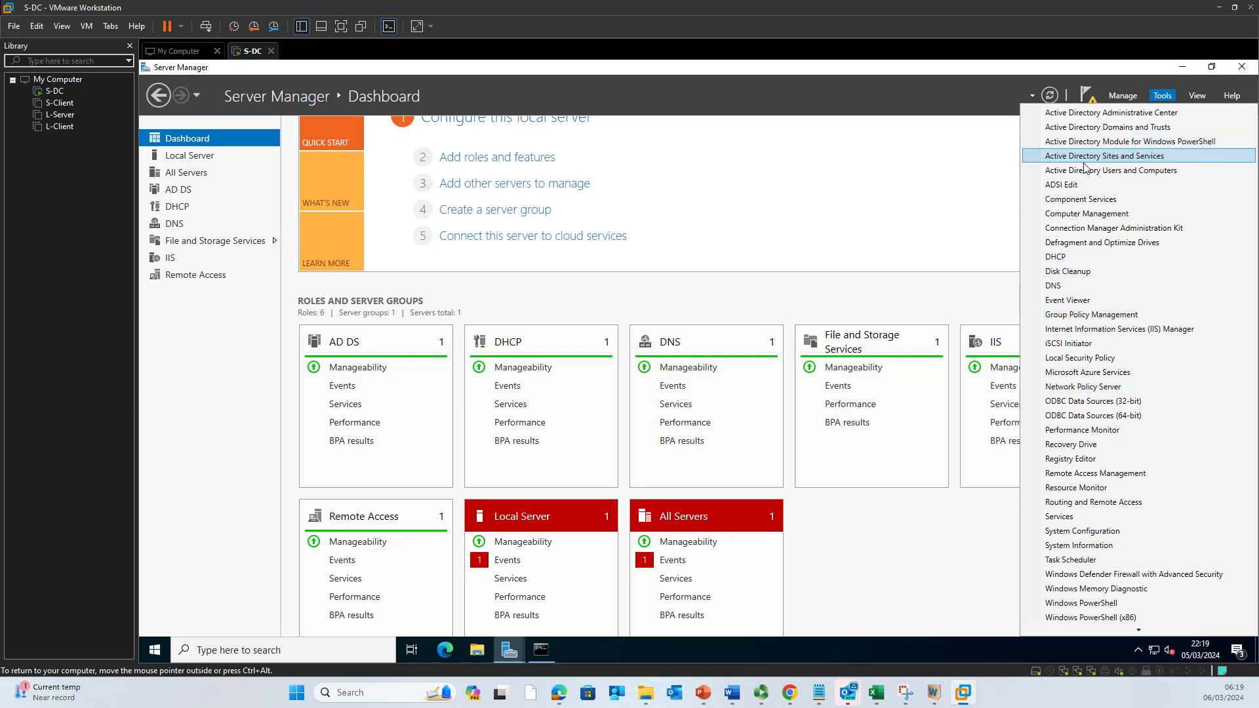
left_click(913, 294)
left_click(1091, 104)
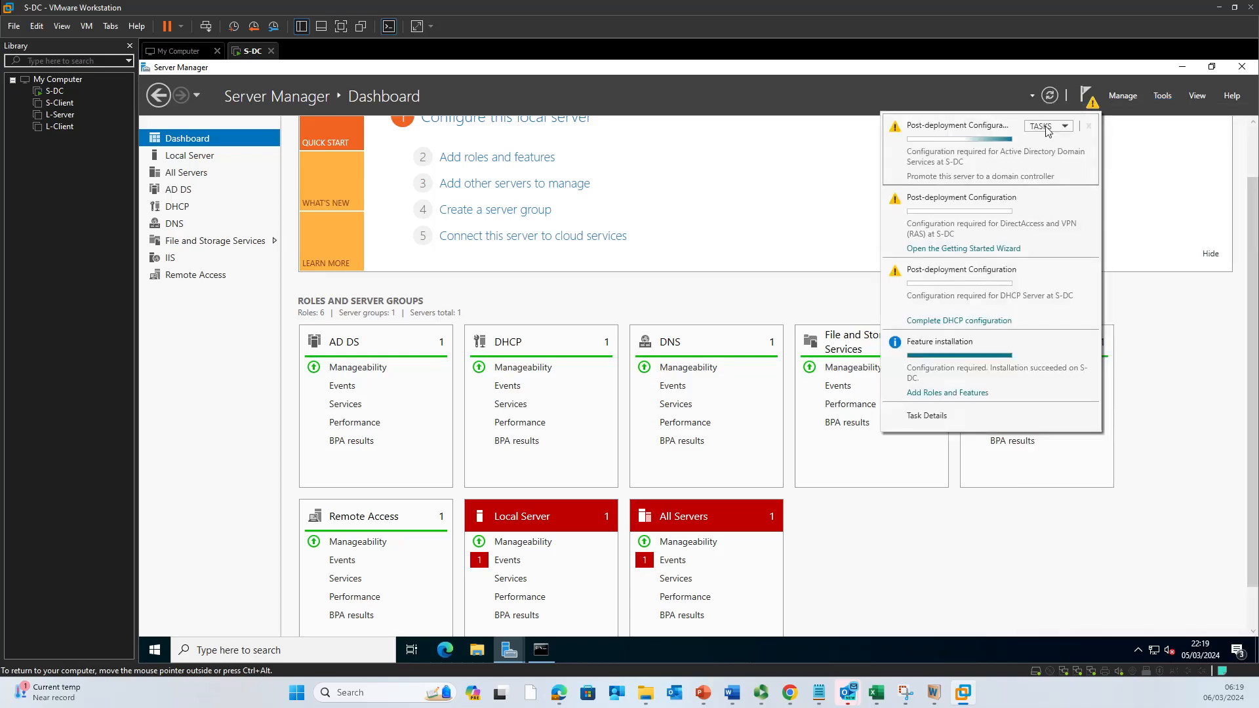
mouse_move(980, 179)
left_click(1062, 129)
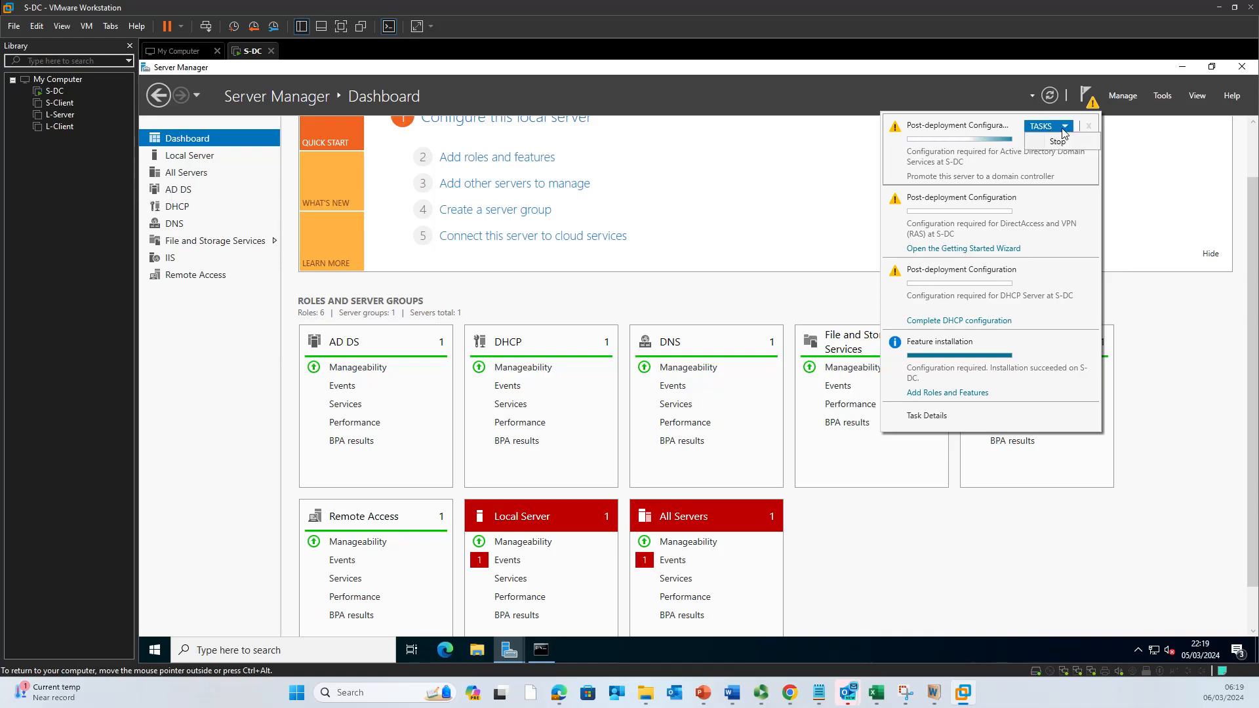
left_click(1062, 129)
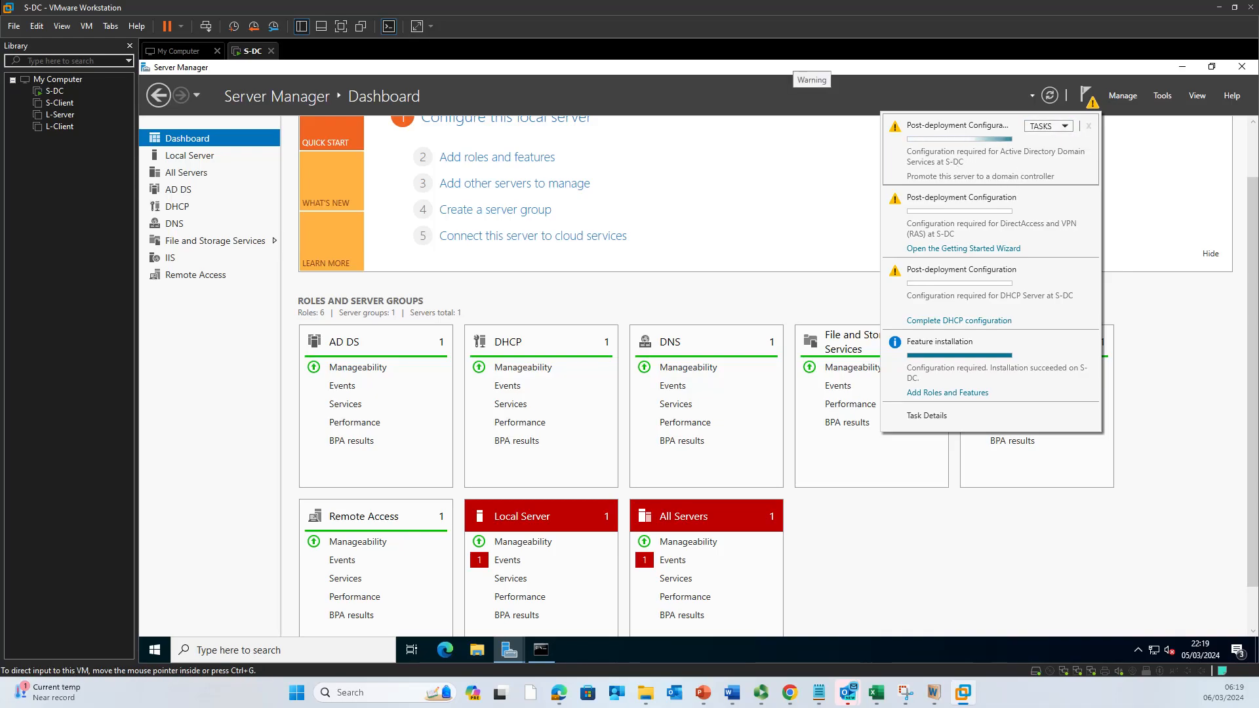
key("alt")
key("alt+Tab")
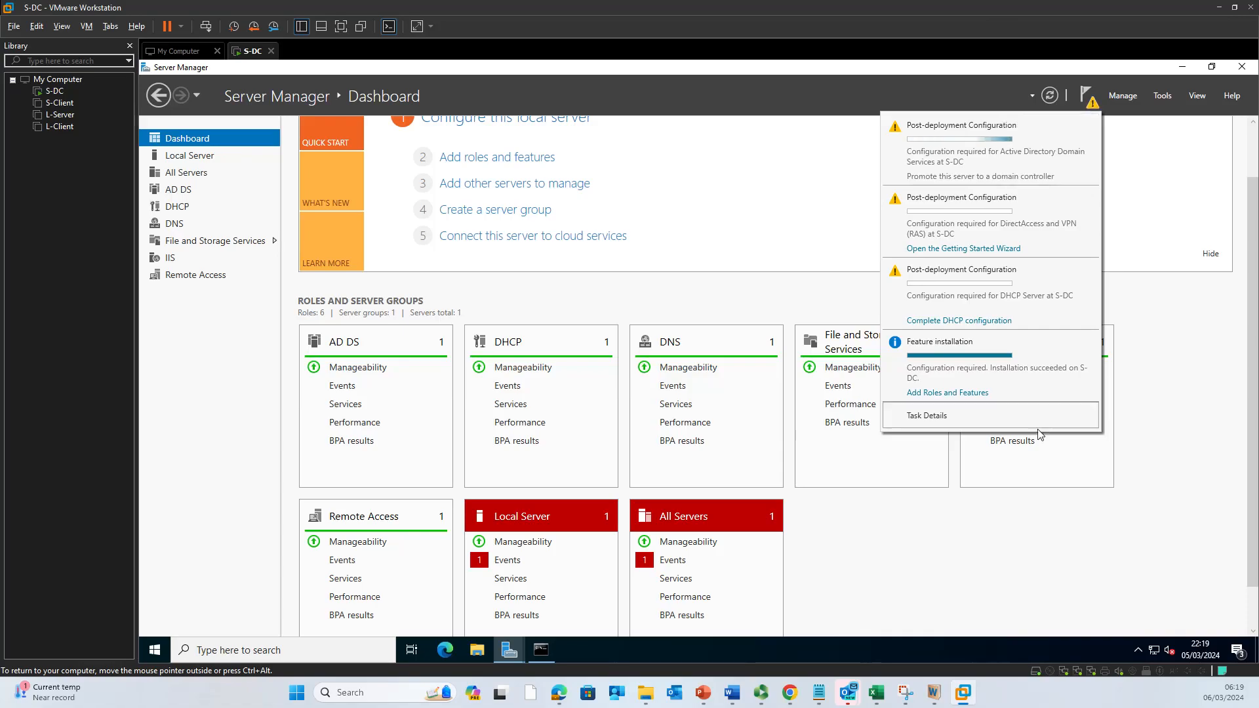
left_click(967, 396)
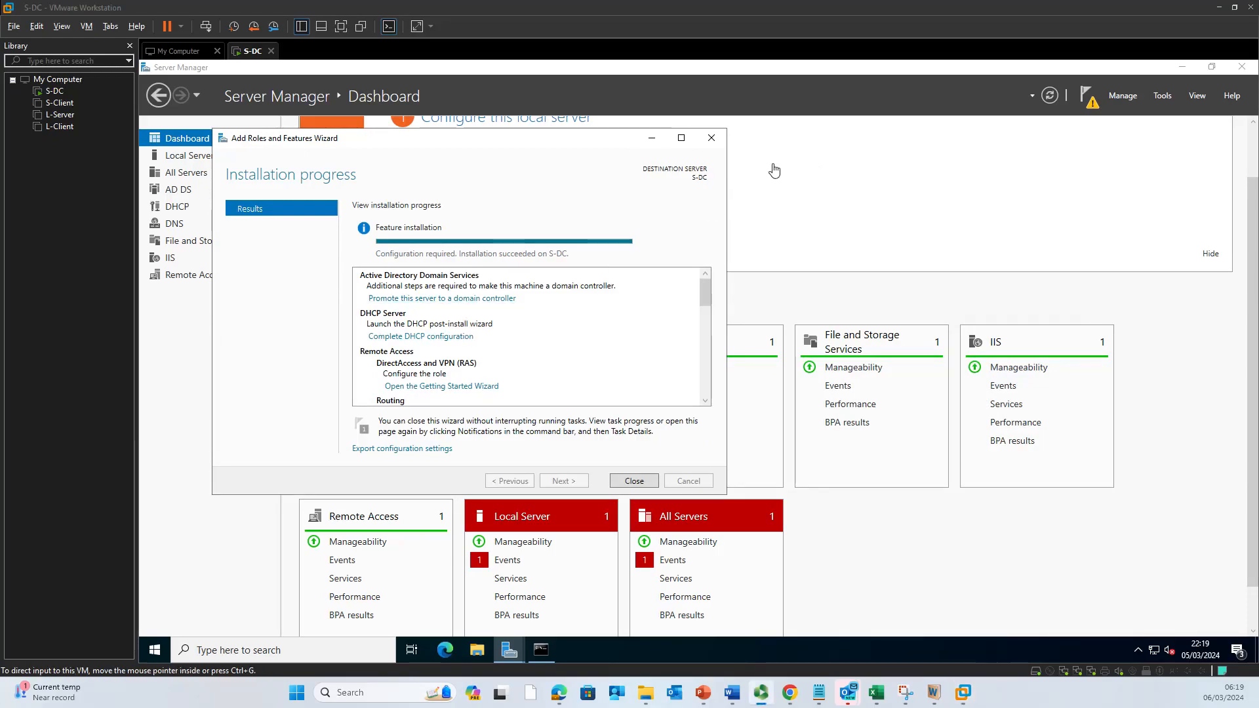
Step: Choose Add a new forest with root domain nitheesh.noss and continue to Domain Controller Options
left_click(709, 138)
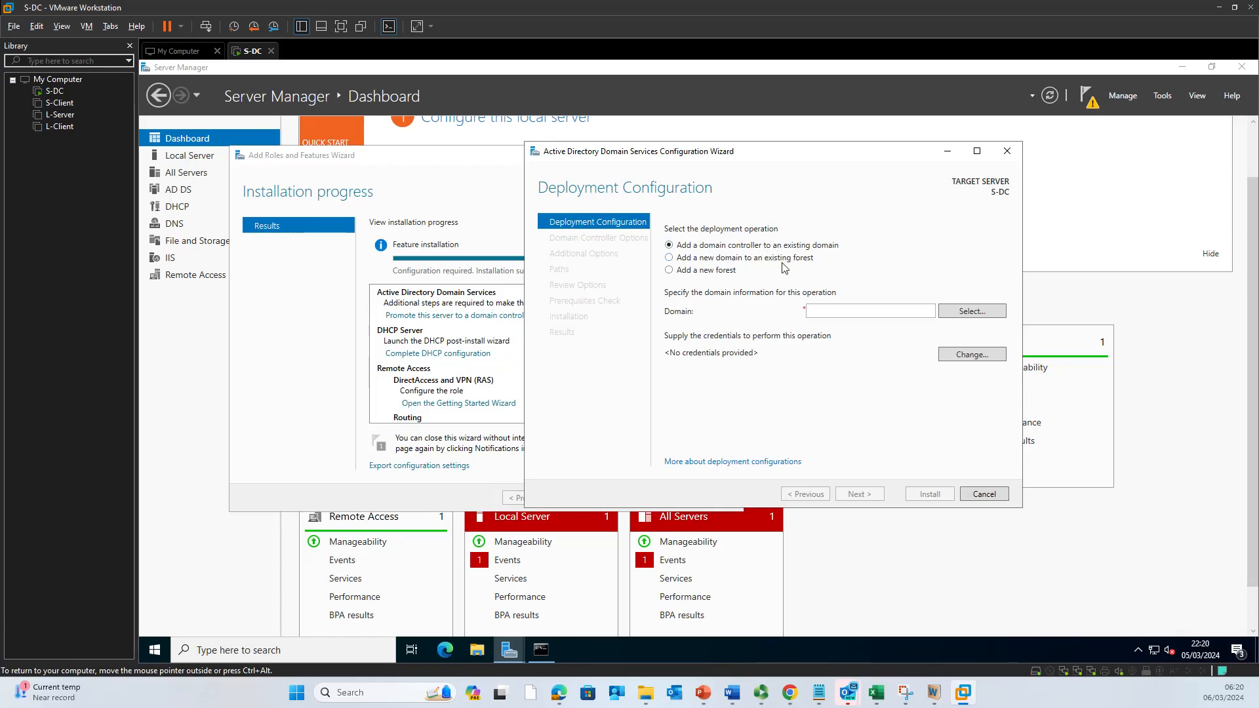
left_click(721, 278)
left_click(825, 312)
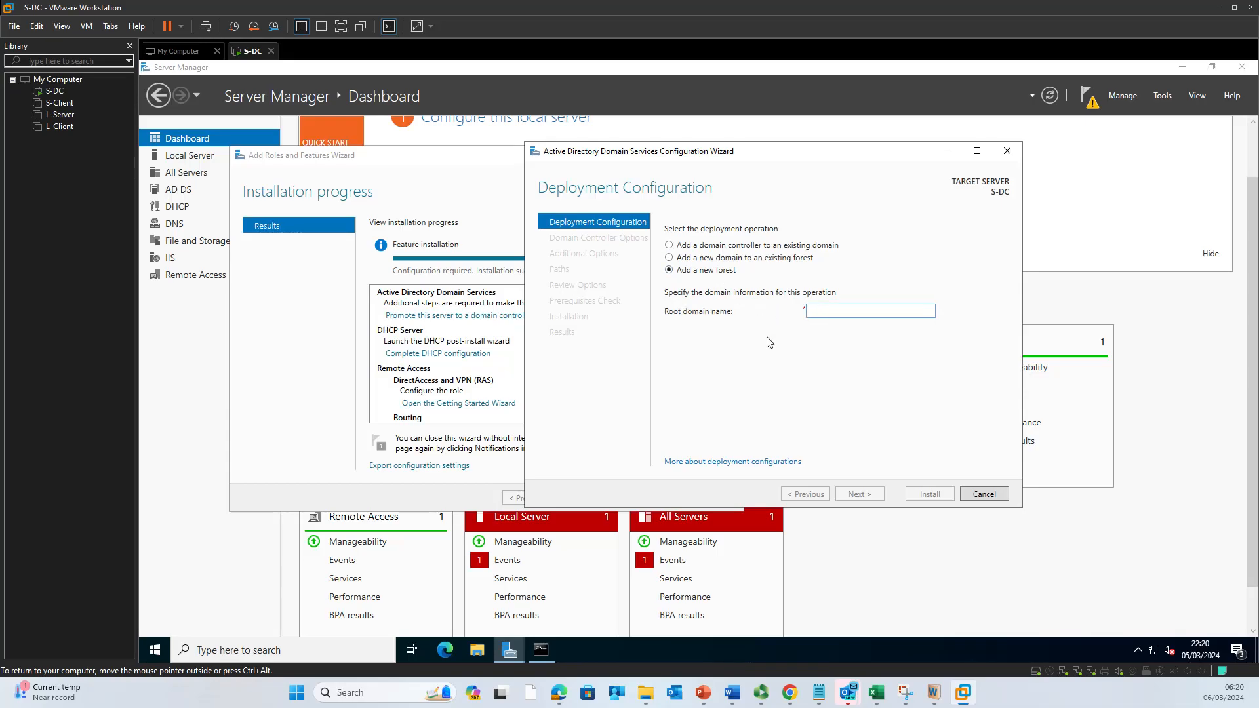
type("nitheesh")
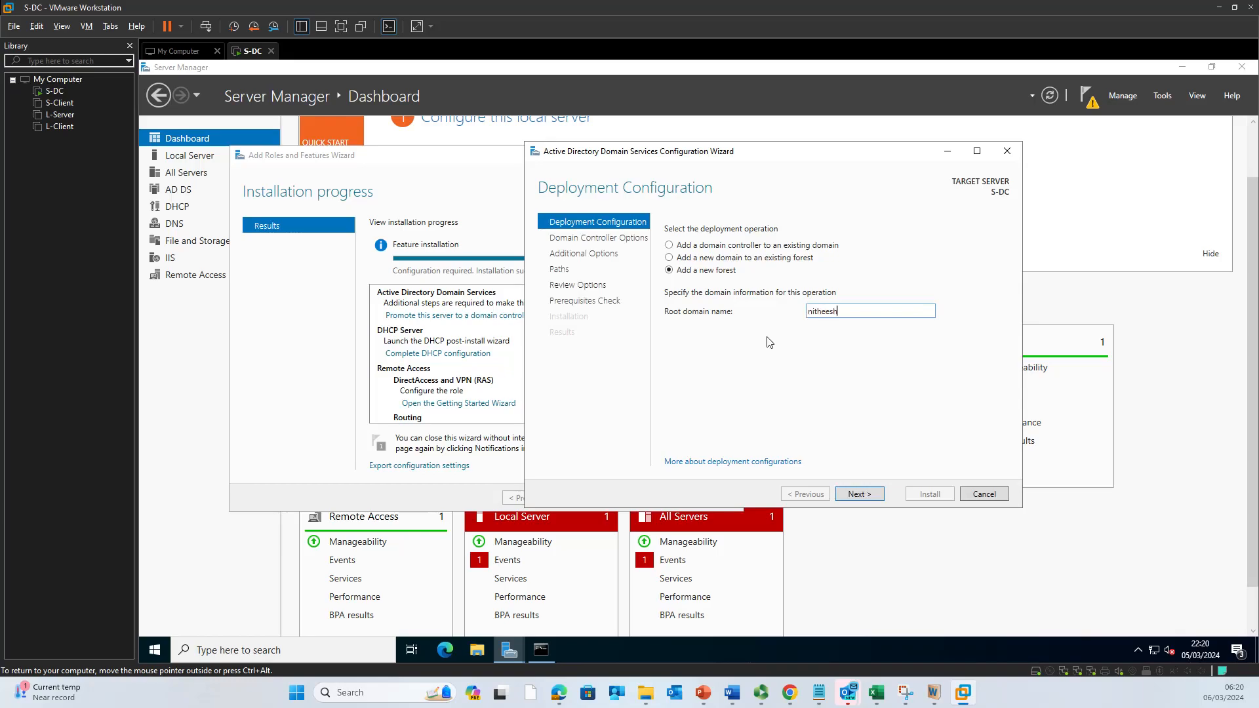
type(".noss")
left_click(867, 496)
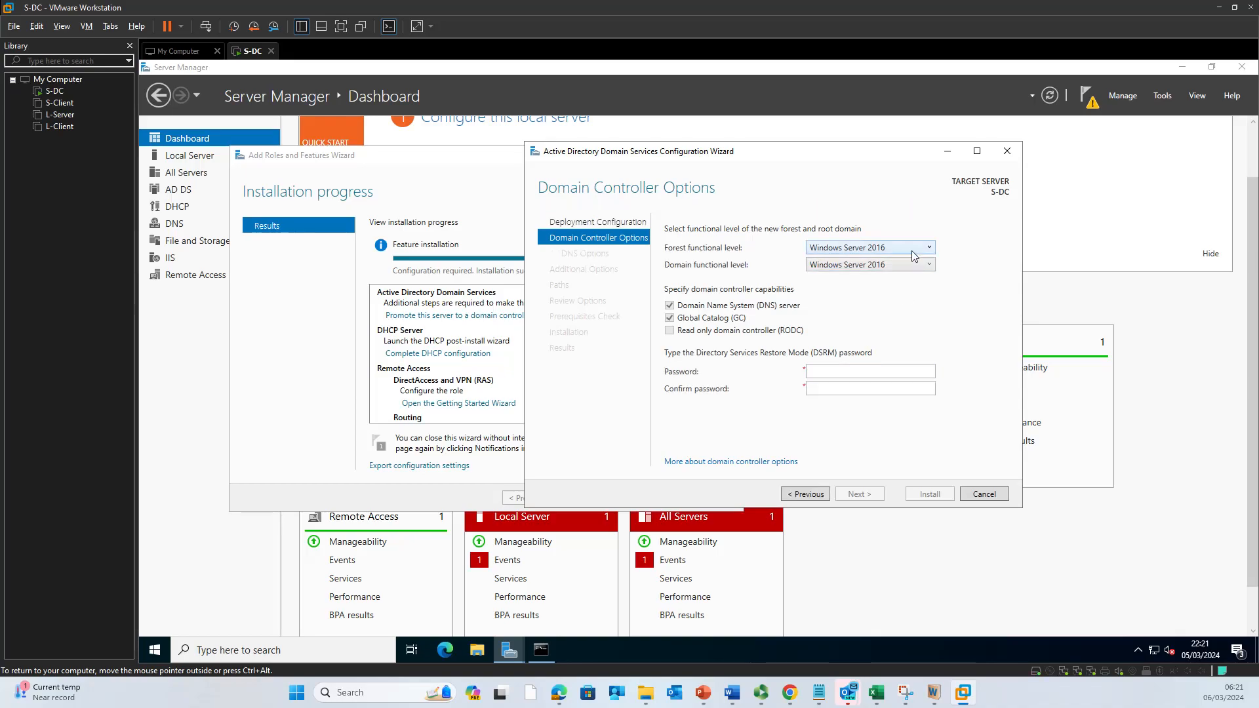
Step: Keep Windows Server 2016 forest level, enter and confirm the DSRM password, then continue
left_click(913, 250)
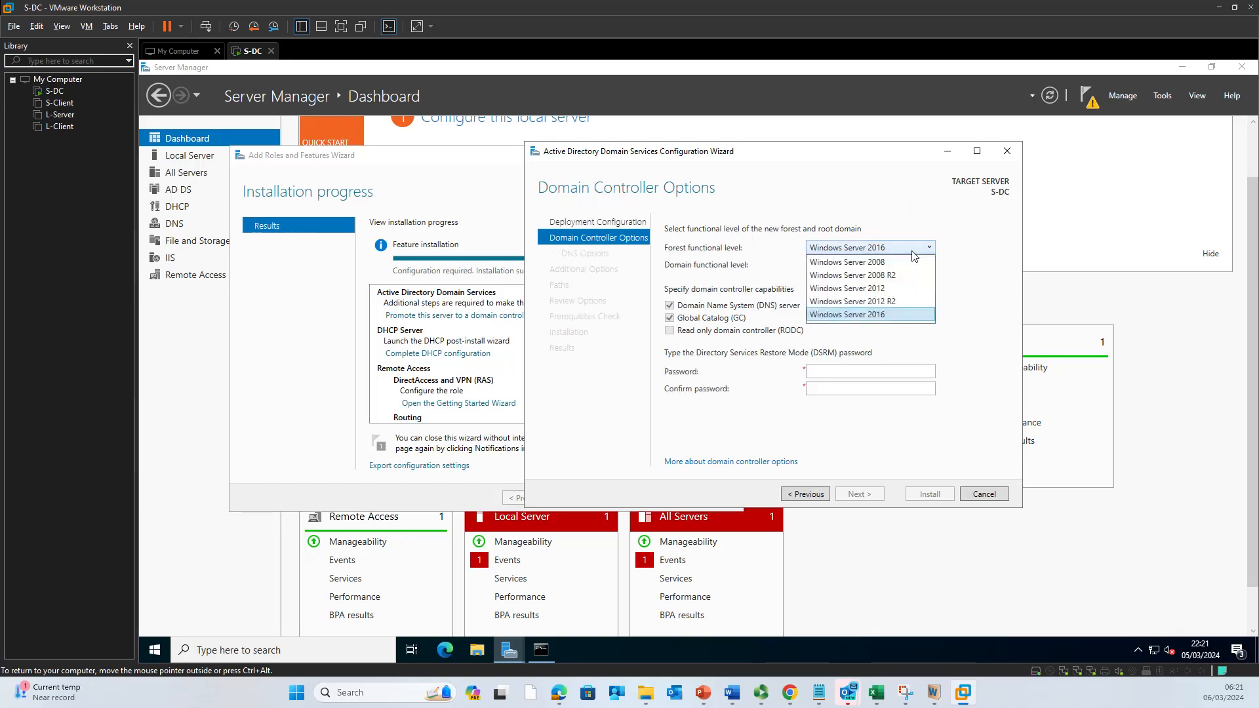
left_click(917, 315)
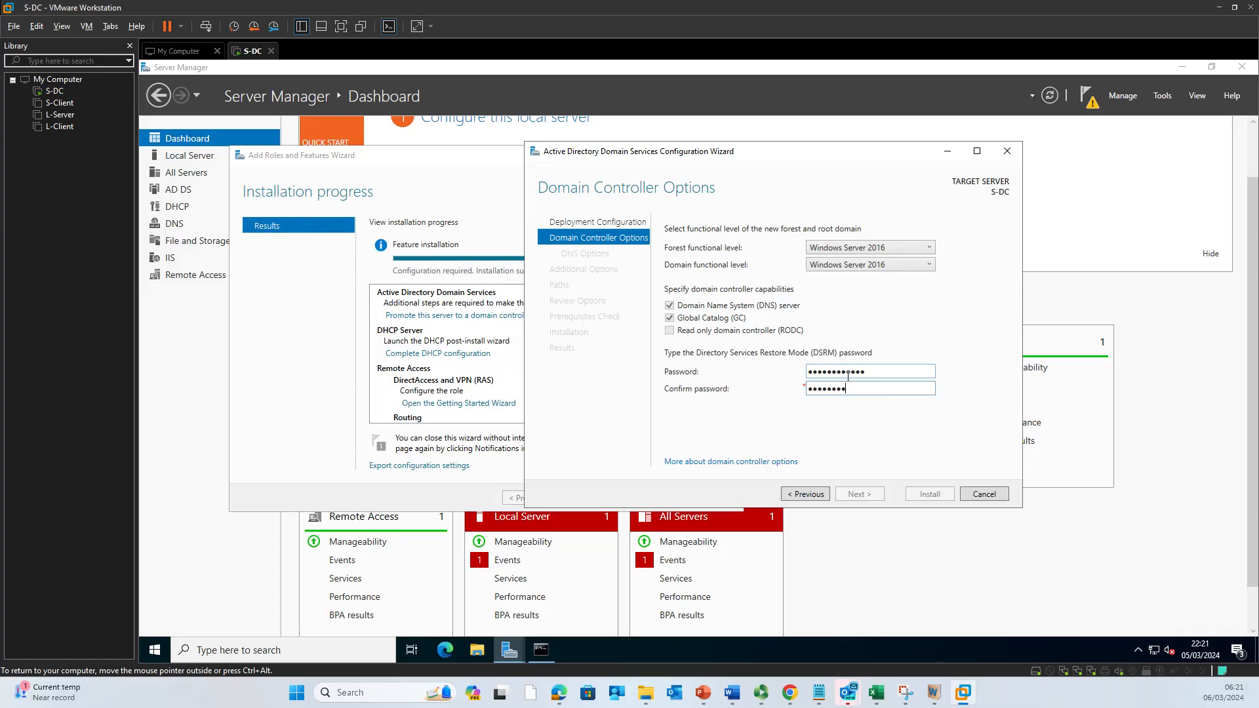
type("1")
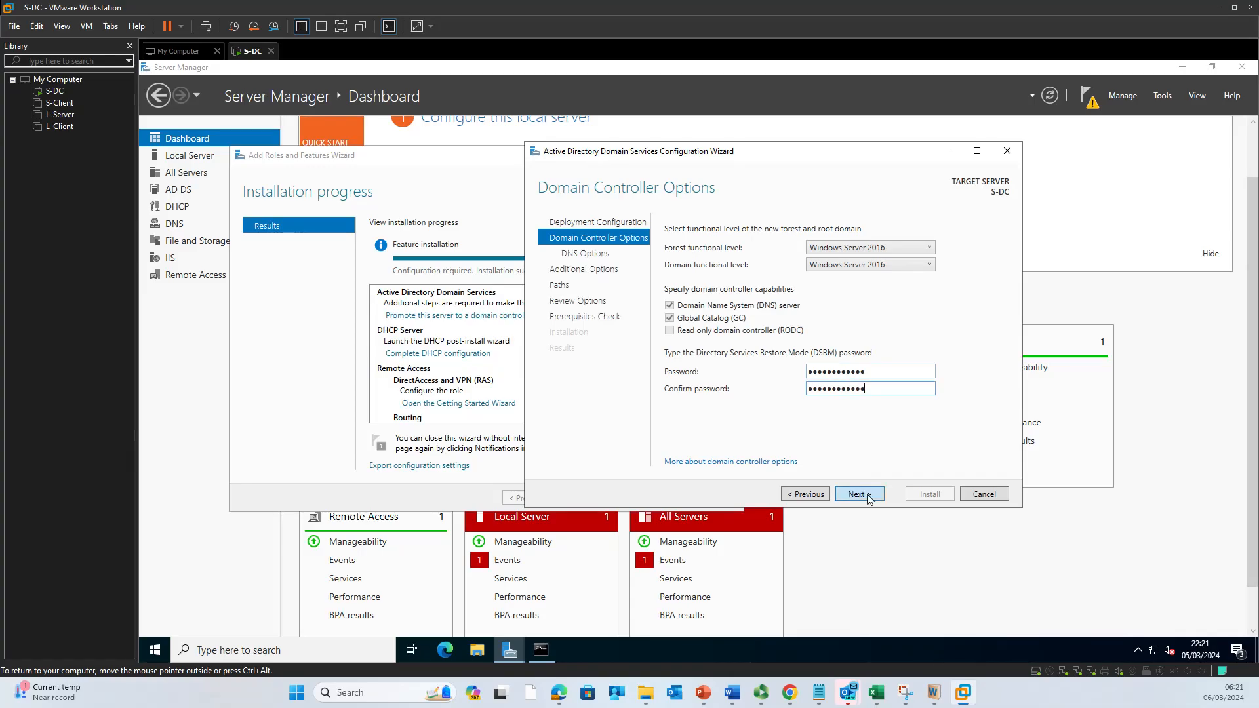
left_click(866, 496)
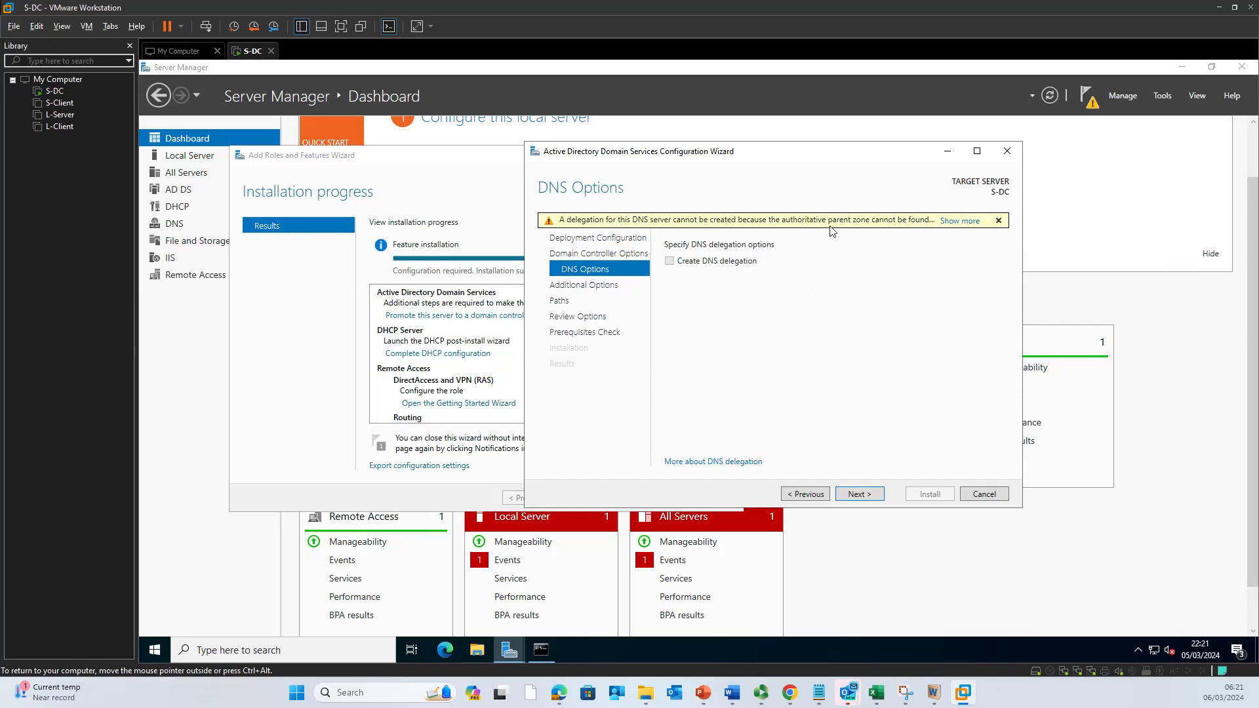
Step: Dismiss the DNS delegation warning and advance to Additional Options with NetBIOS name NITHEESH
left_click(958, 222)
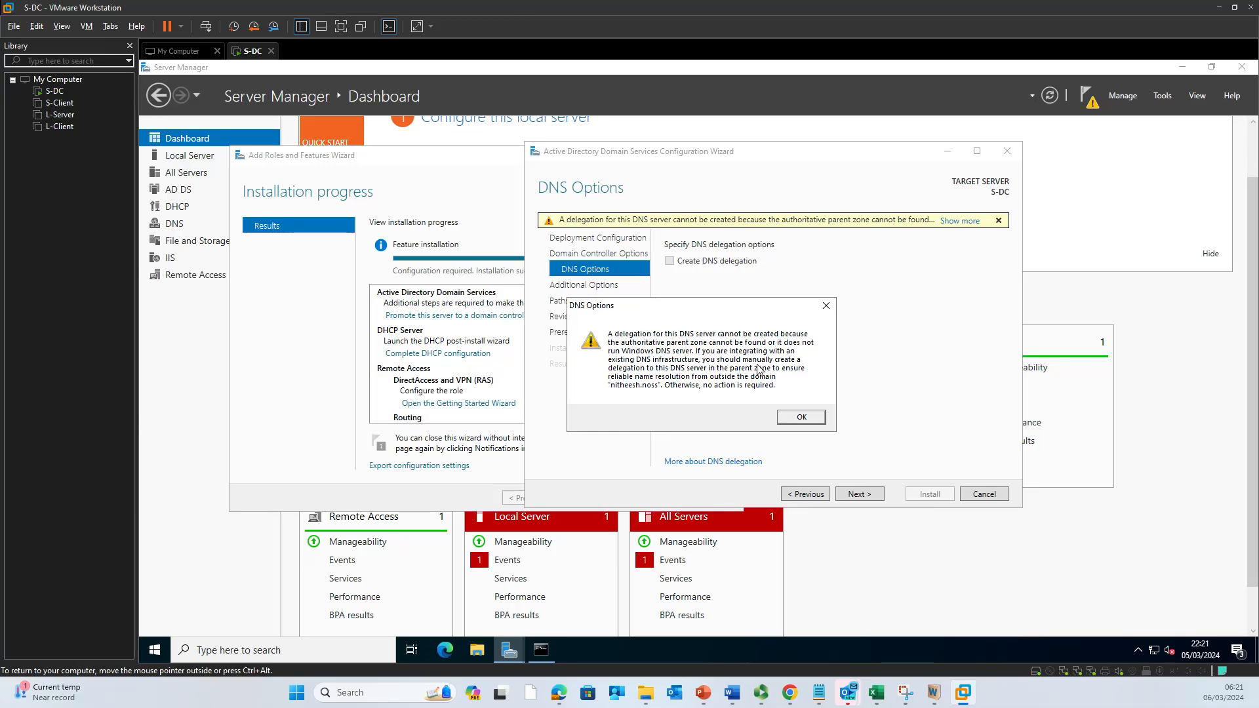
left_click(804, 417)
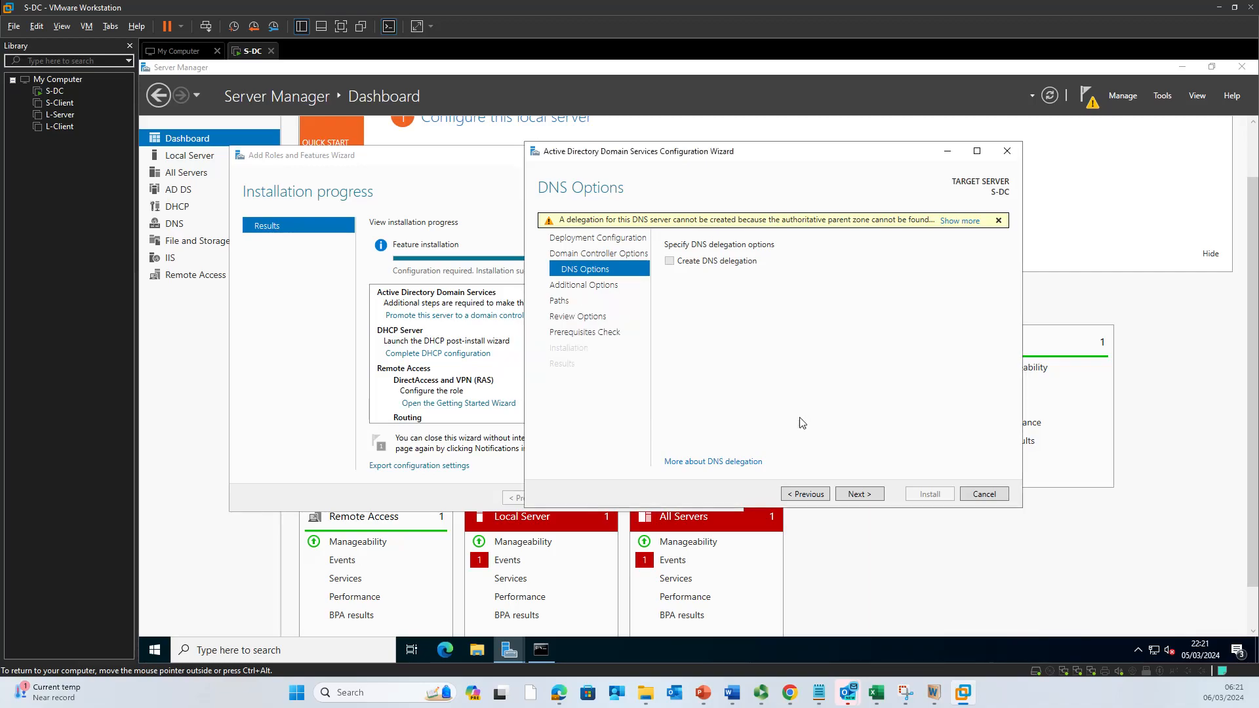
left_click(855, 495)
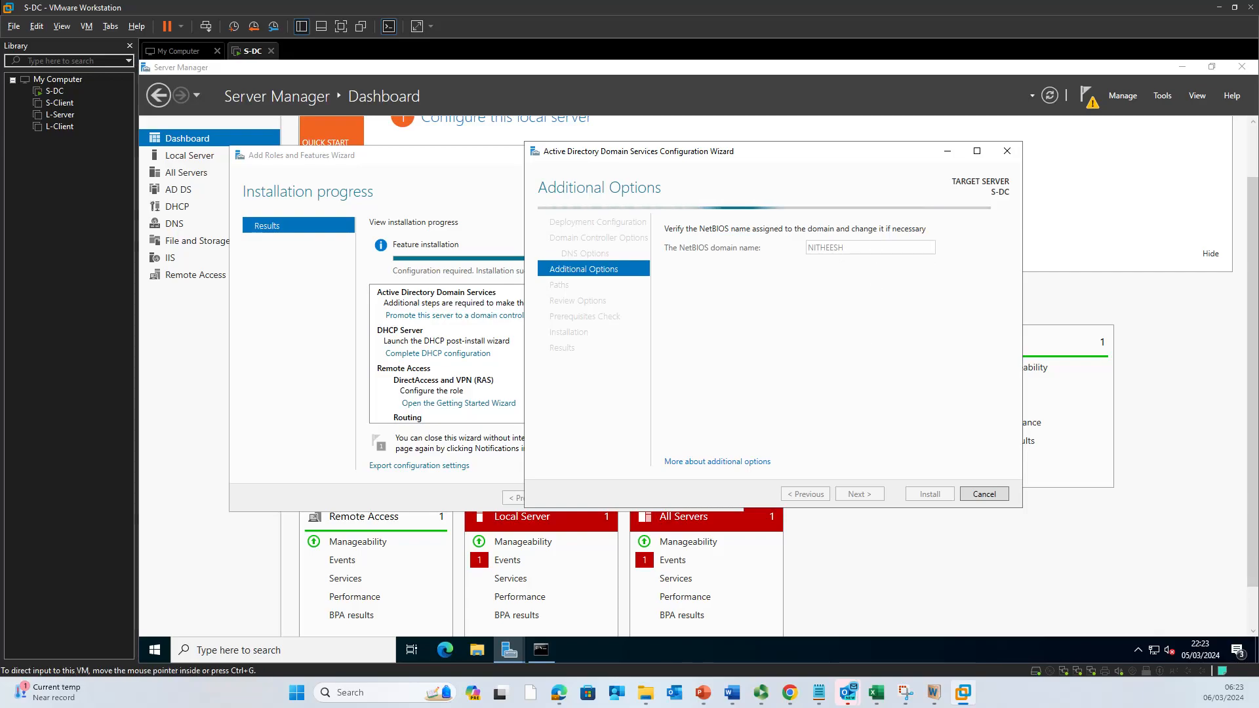
Step: Advance past default NTDS and SYSVOL paths, review the settings, and run the prerequisites check
left_click(760, 693)
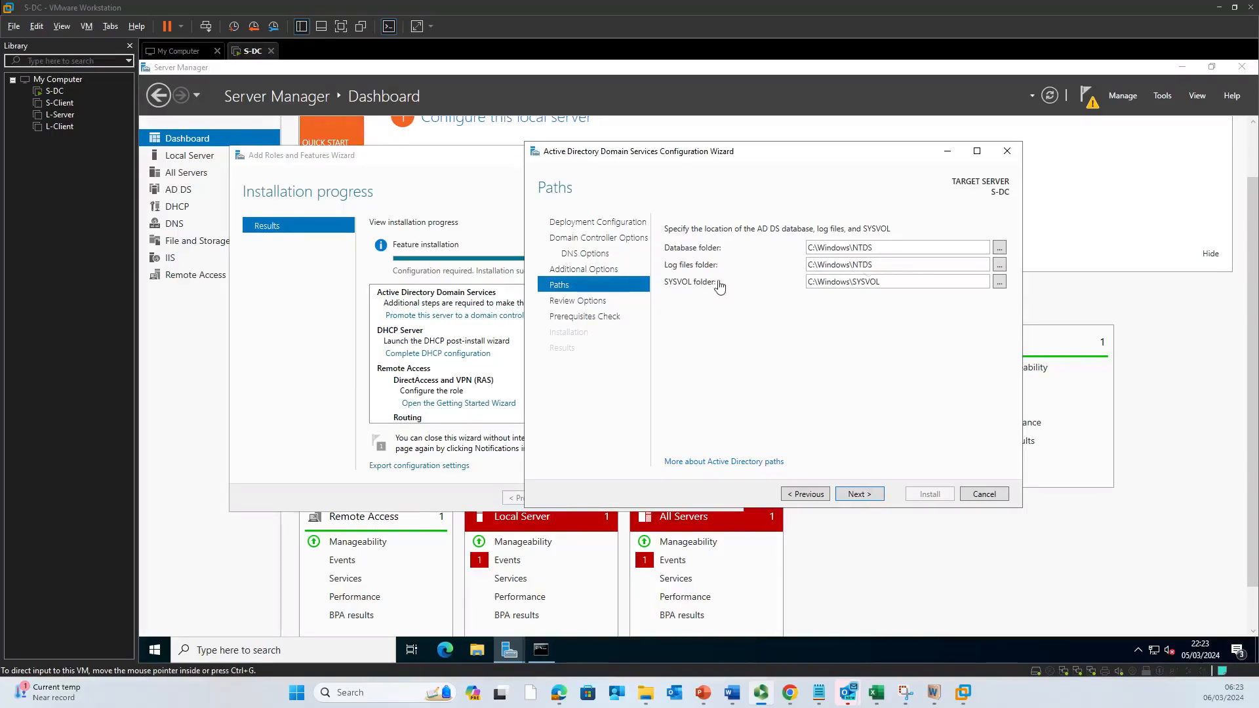
key("Return")
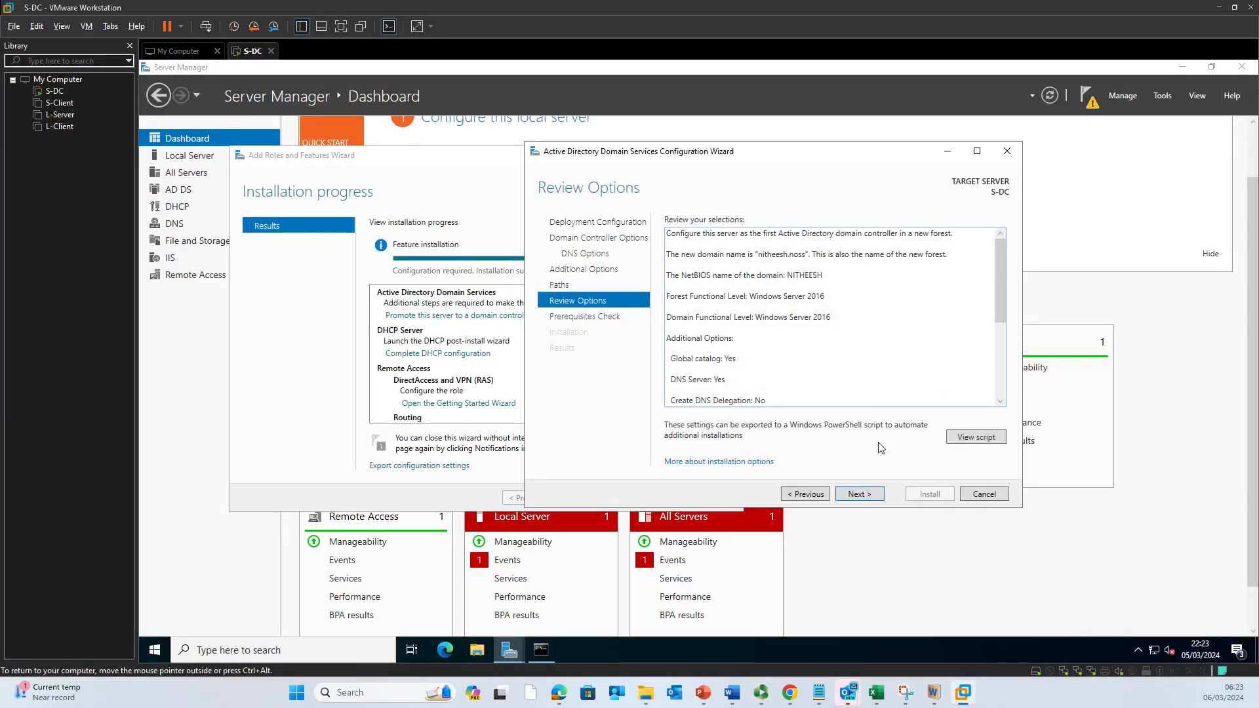
scroll(774, 332, "down", 5)
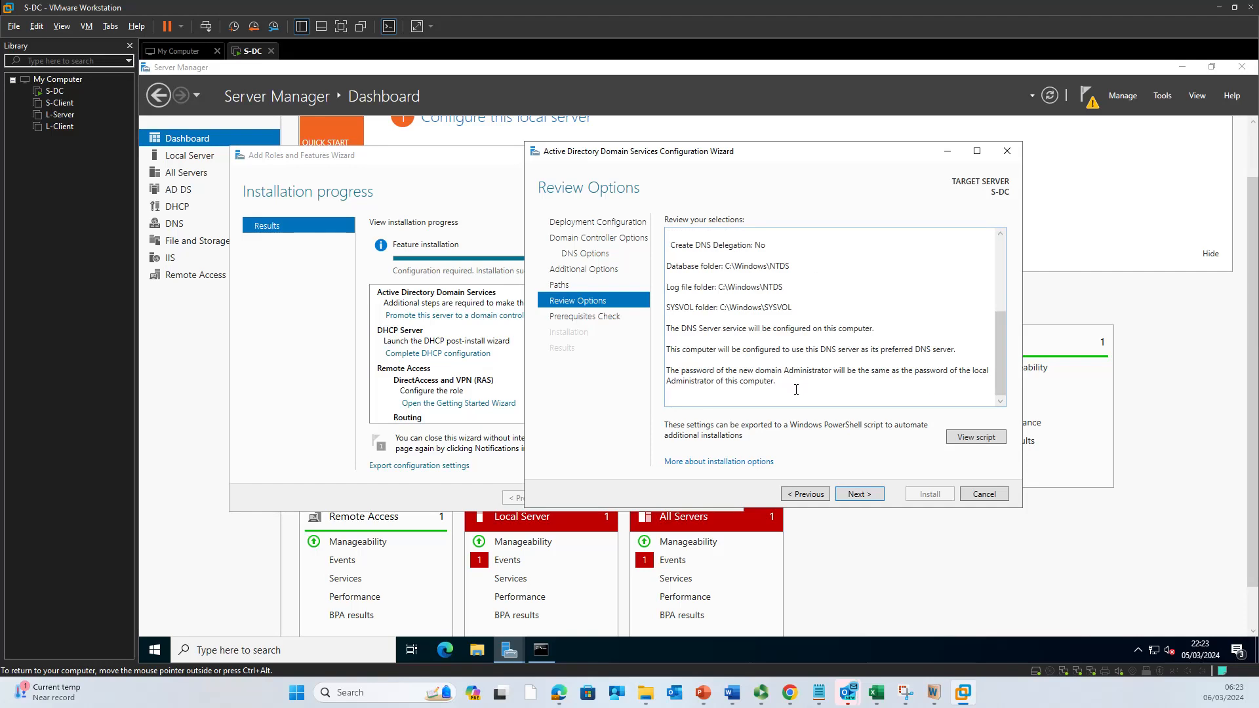
left_click(866, 496)
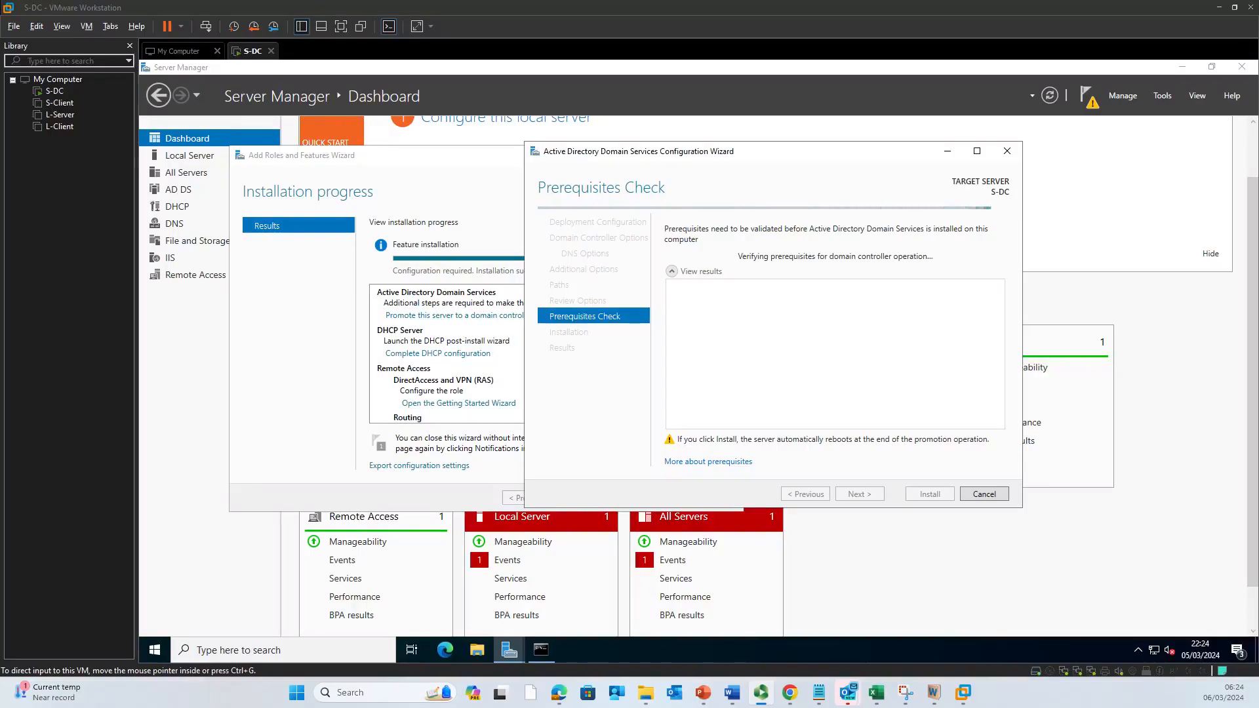
Step: Install AD DS from the Prerequisites Check page to promote S-DC
left_click(930, 494)
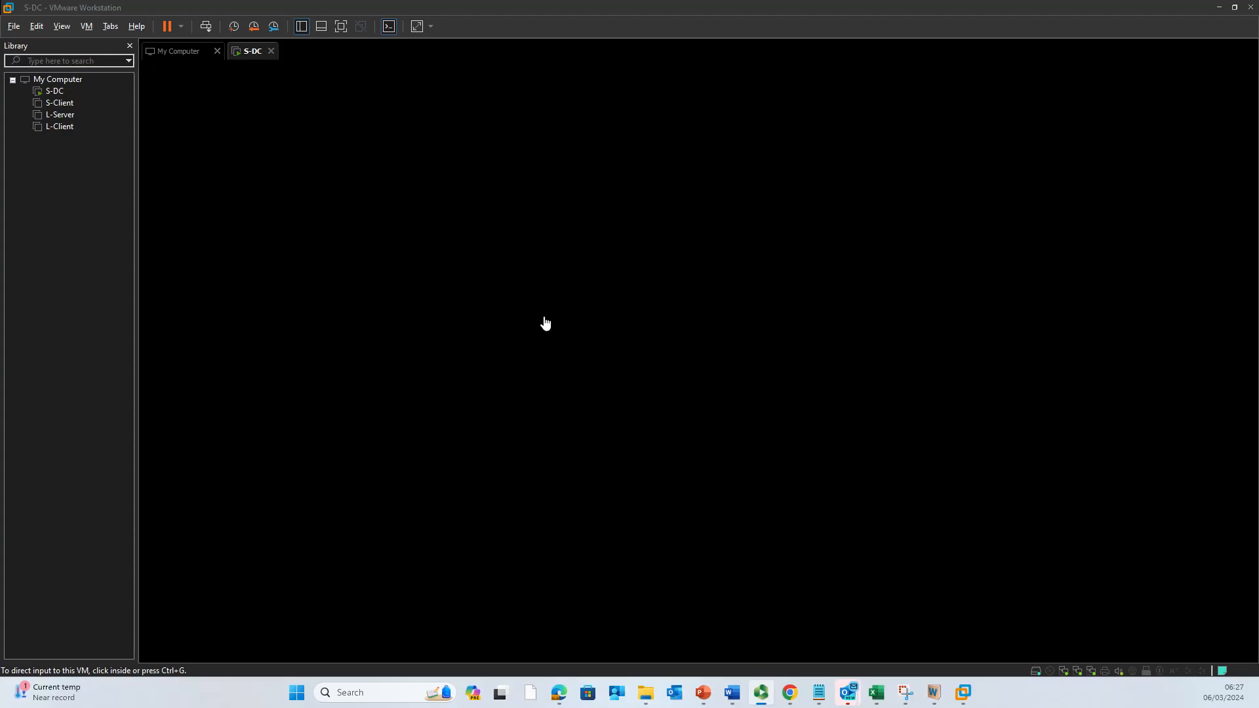
left_click(640, 319)
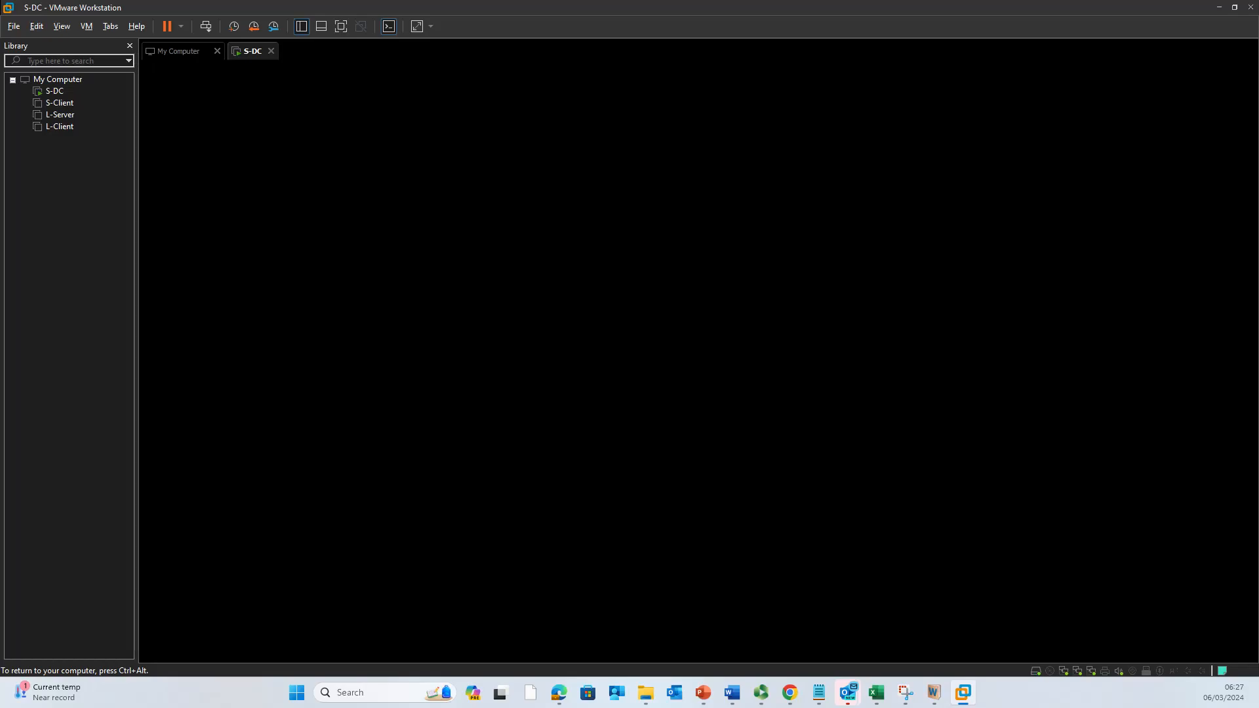
key("ctrl+alt")
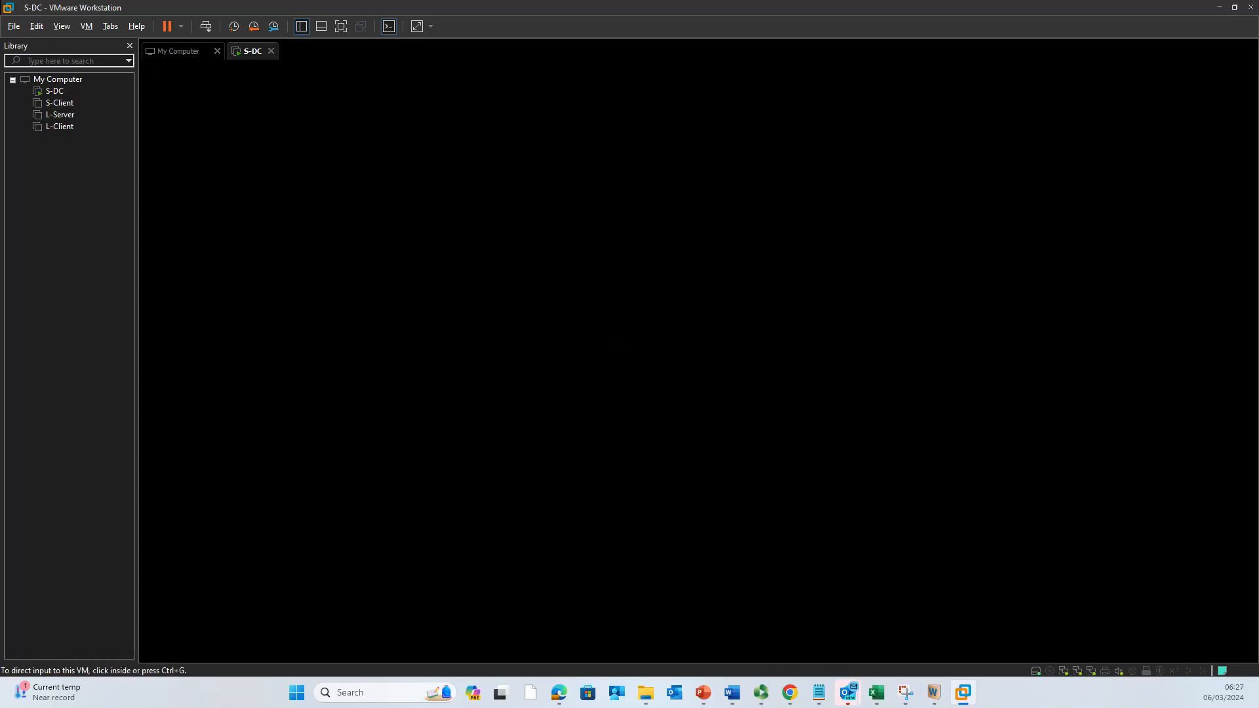
key("F10")
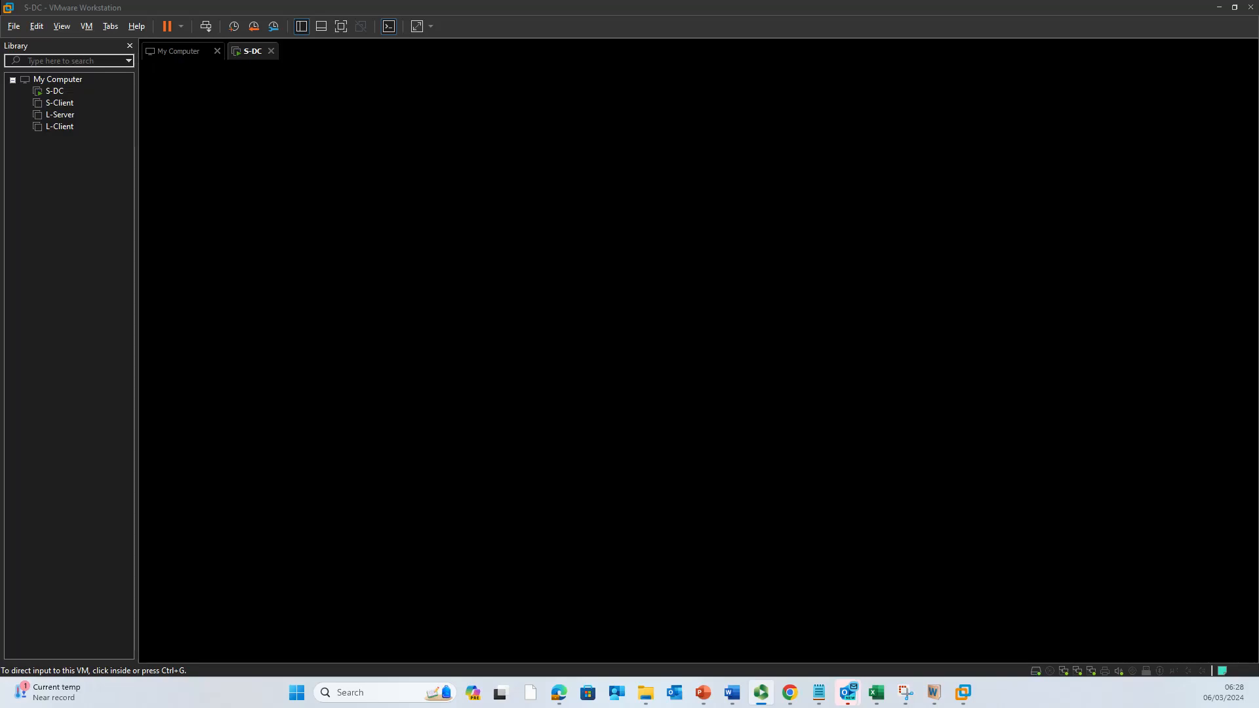
Step: Sign in to S-DC with the domain Administrator password
left_click(722, 412)
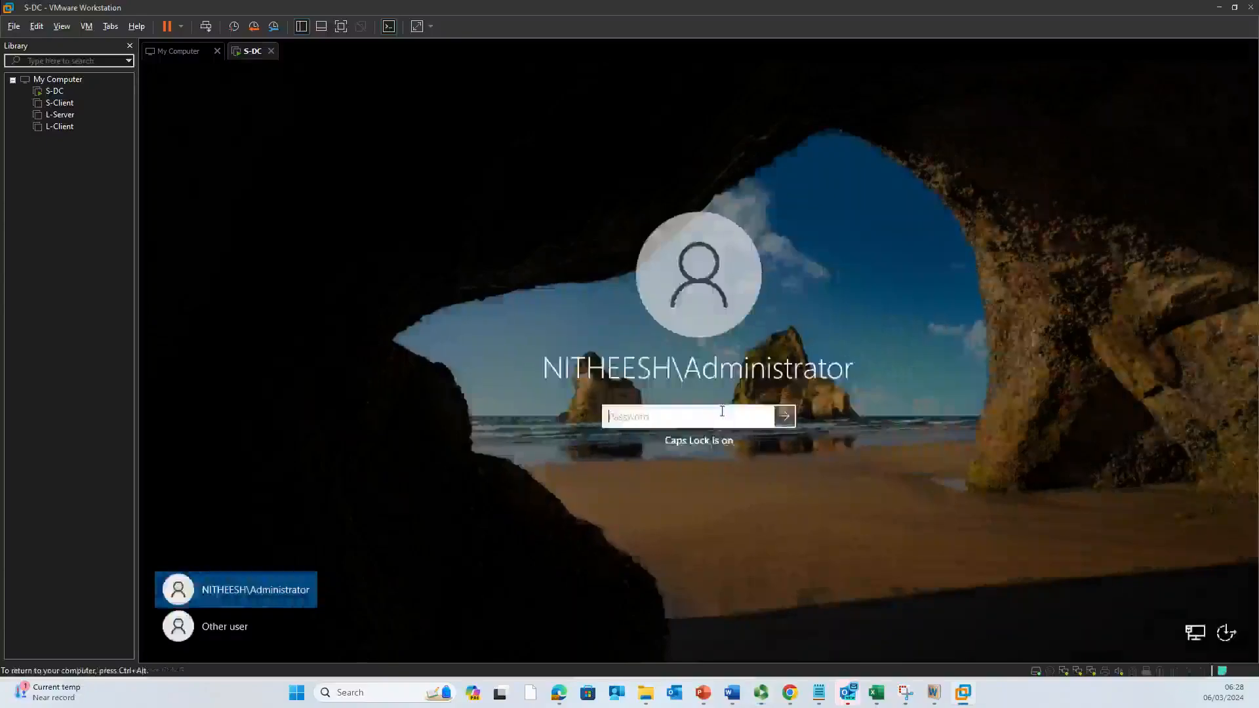
type("••••••••••")
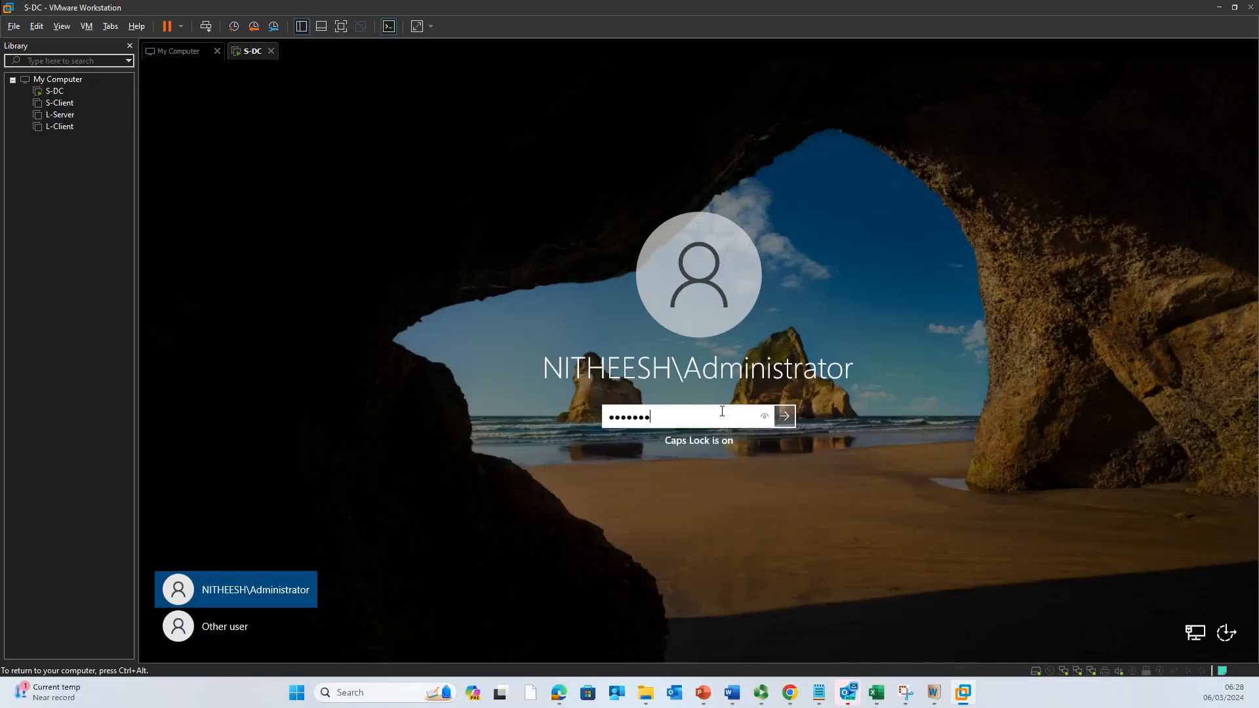
type("••")
key("Return")
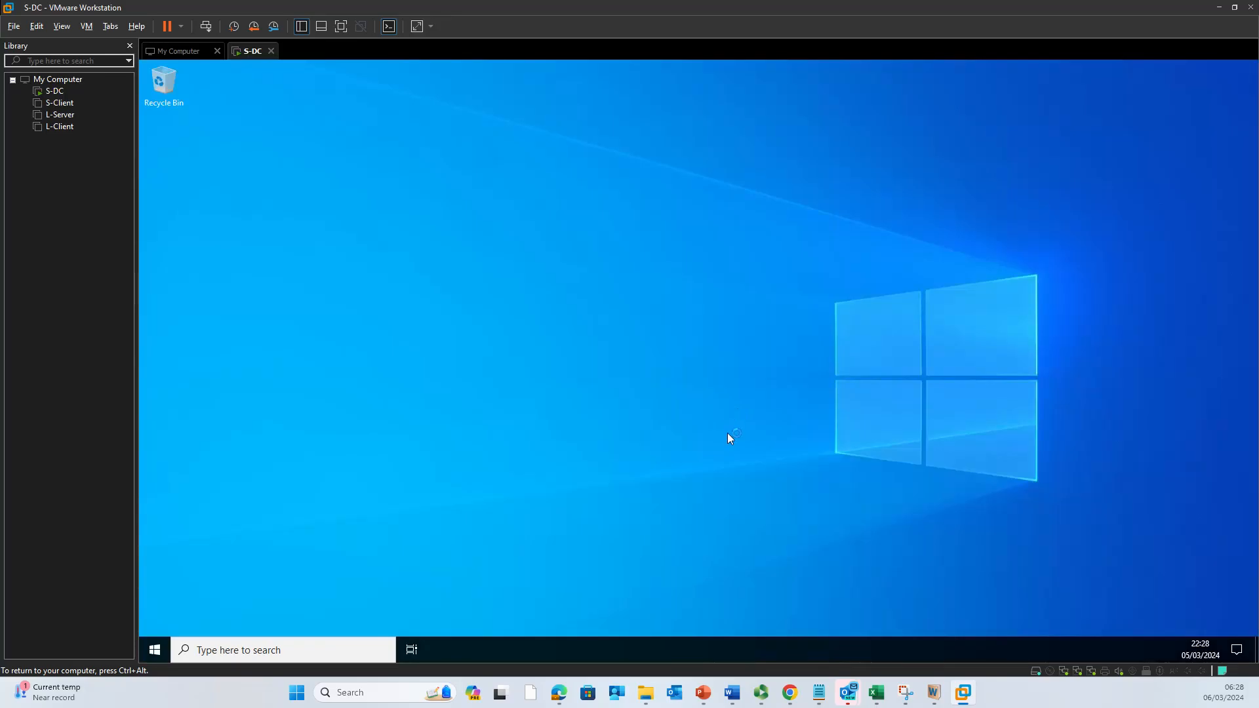
Step: In the Setup the Network document, delete the ink tick after Install Routing and Remote Access Services
mouse_move(733, 693)
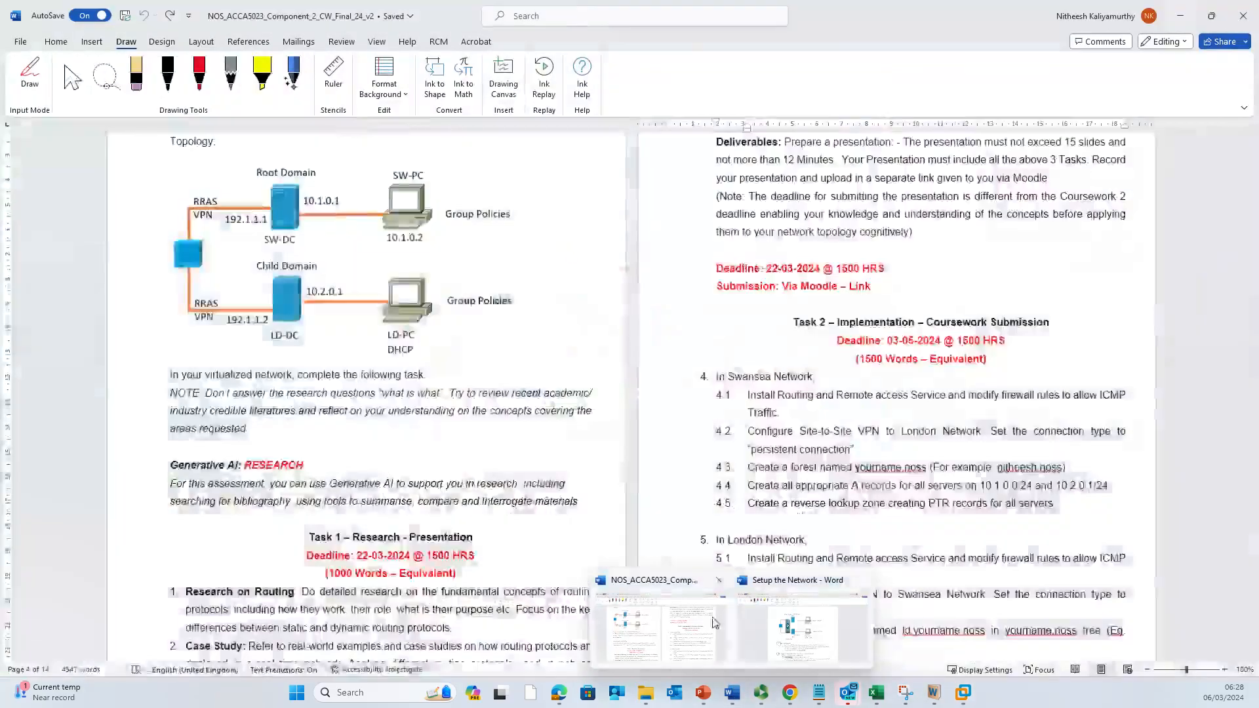
left_click(797, 623)
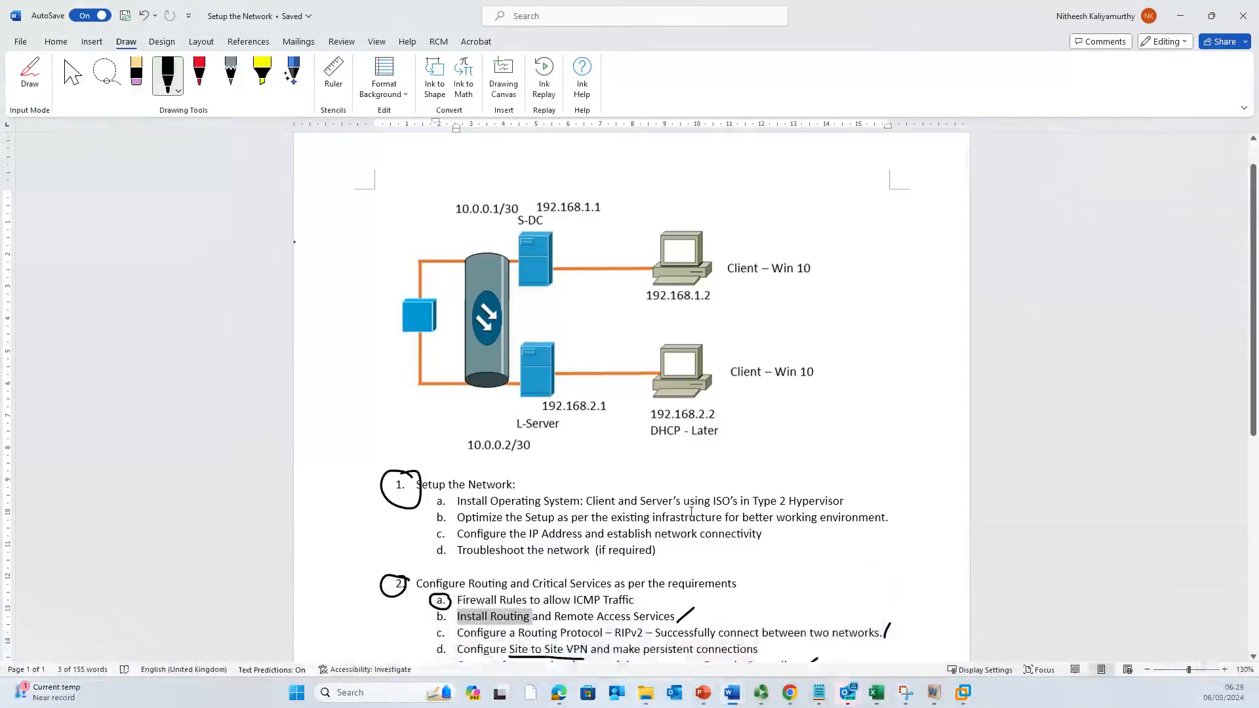
scroll(692, 512, "down", 6)
left_click(685, 380)
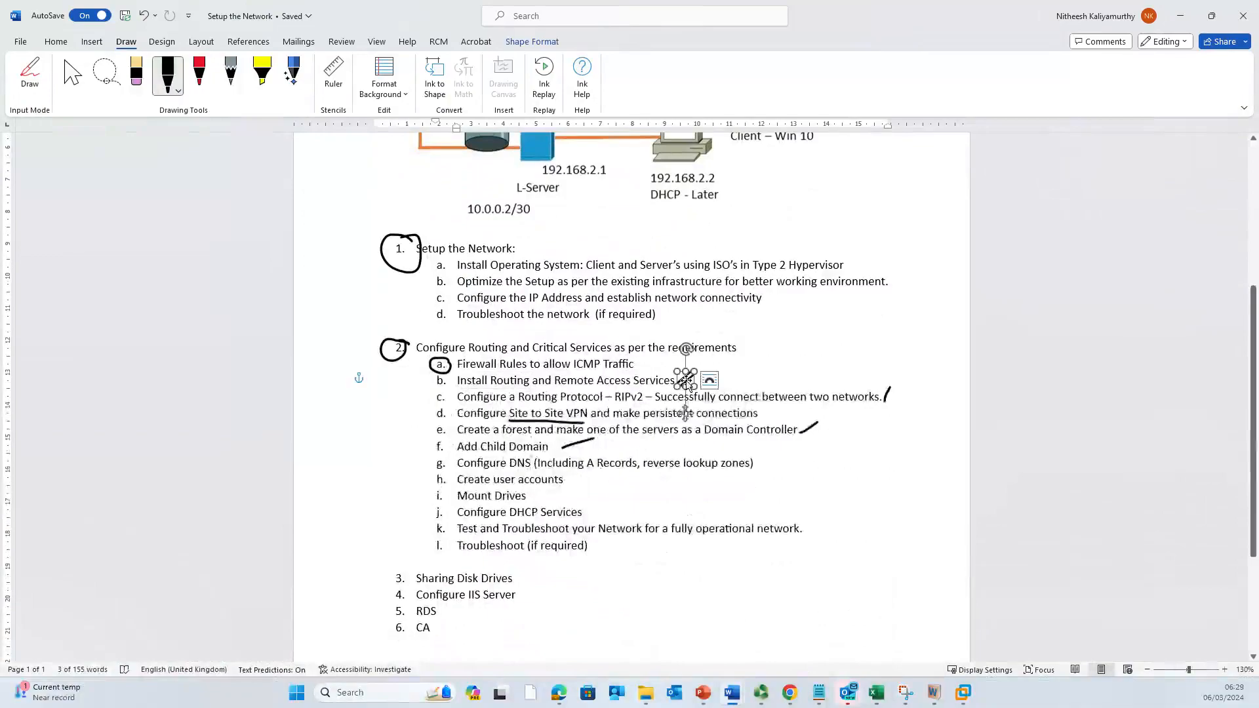
key("Delete")
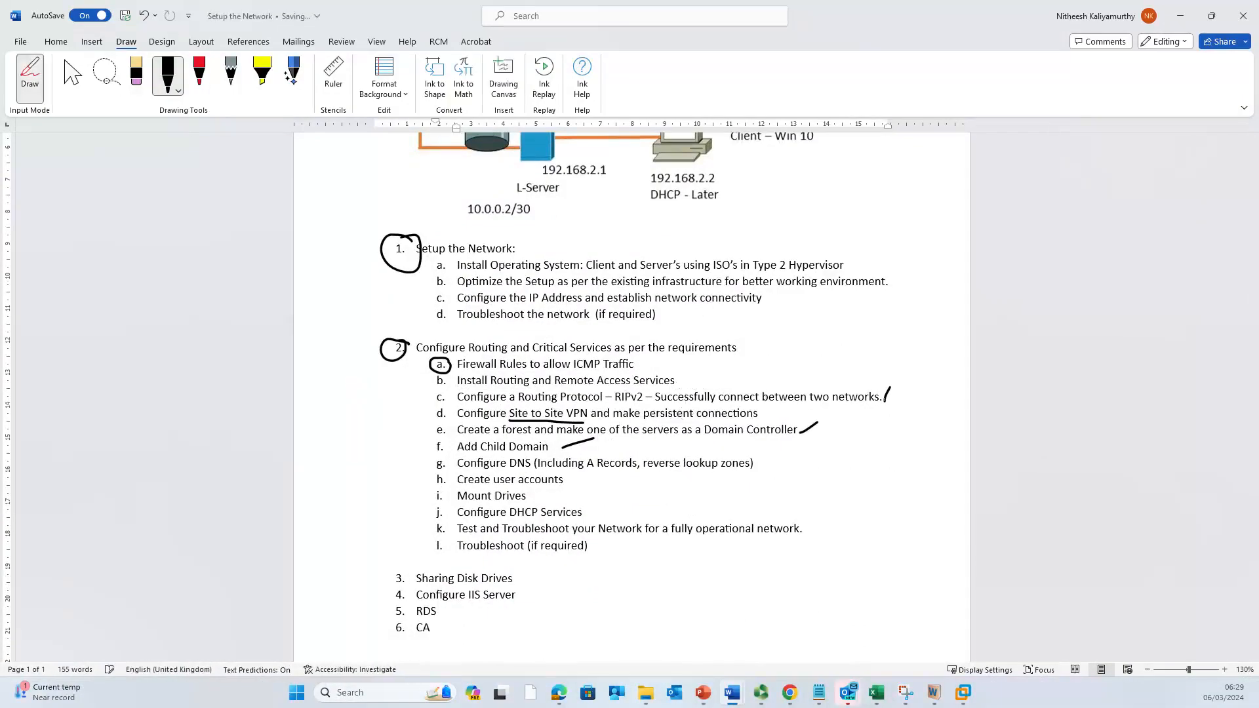
Step: Circle list items b. and e. with the pen, then return to the virtual machine
left_click(168, 75)
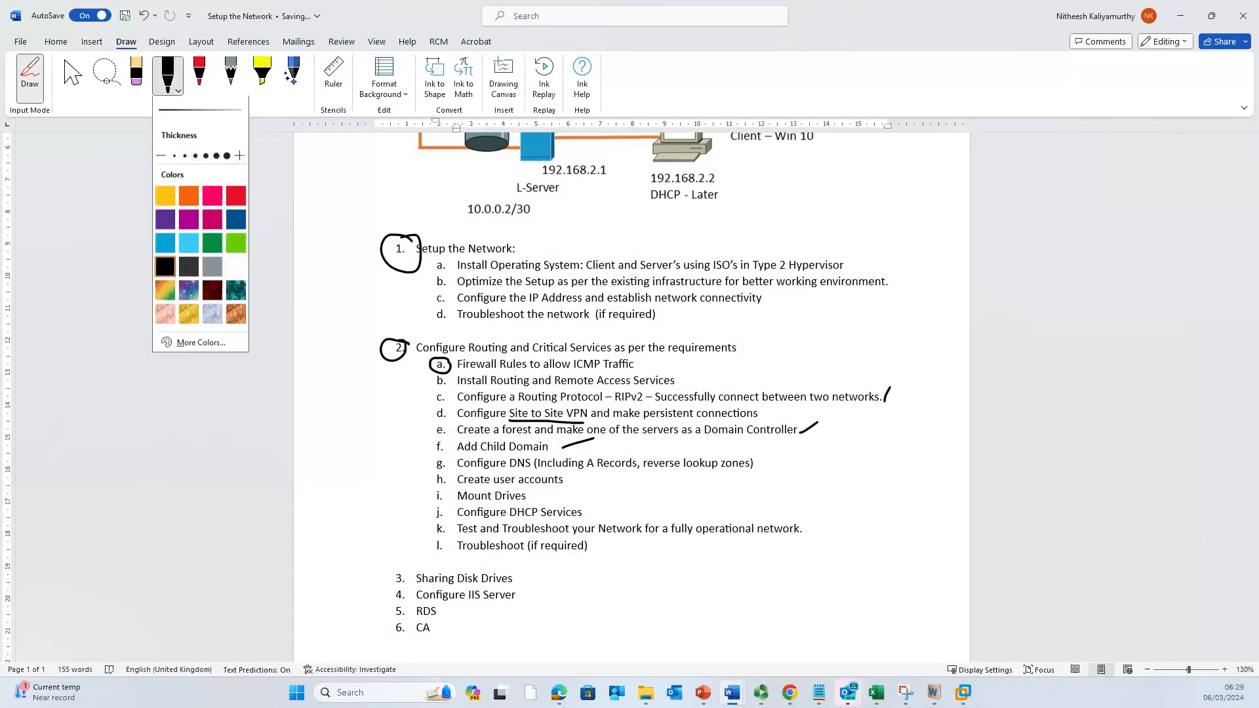
left_click(446, 381)
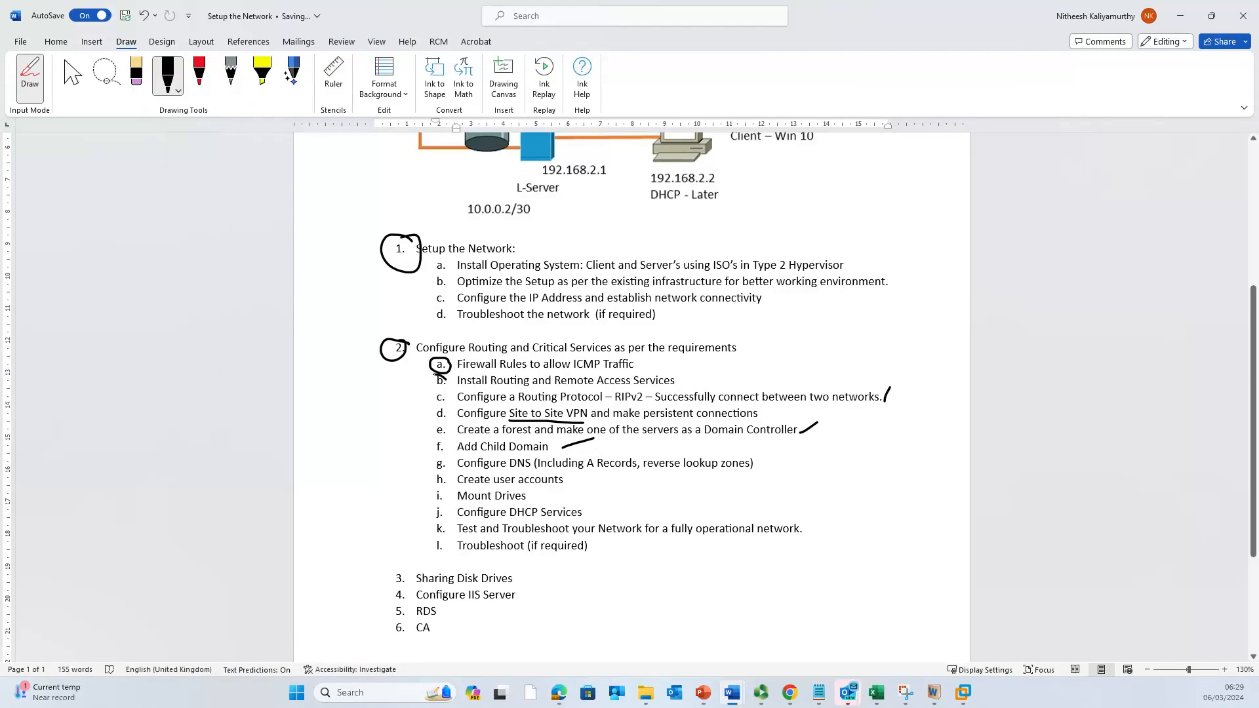
left_click_drag(428, 385, 448, 384)
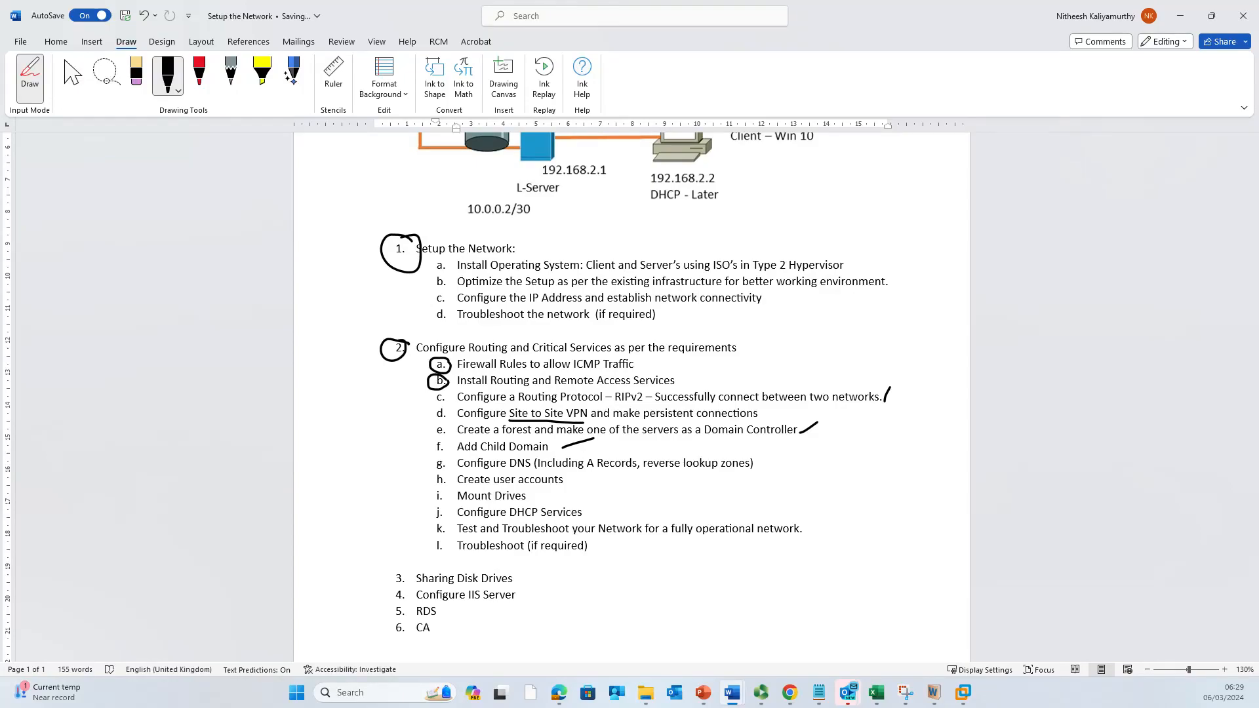
mouse_move(431, 426)
left_mouse_down()
mouse_move(447, 438)
mouse_move(436, 425)
left_mouse_up()
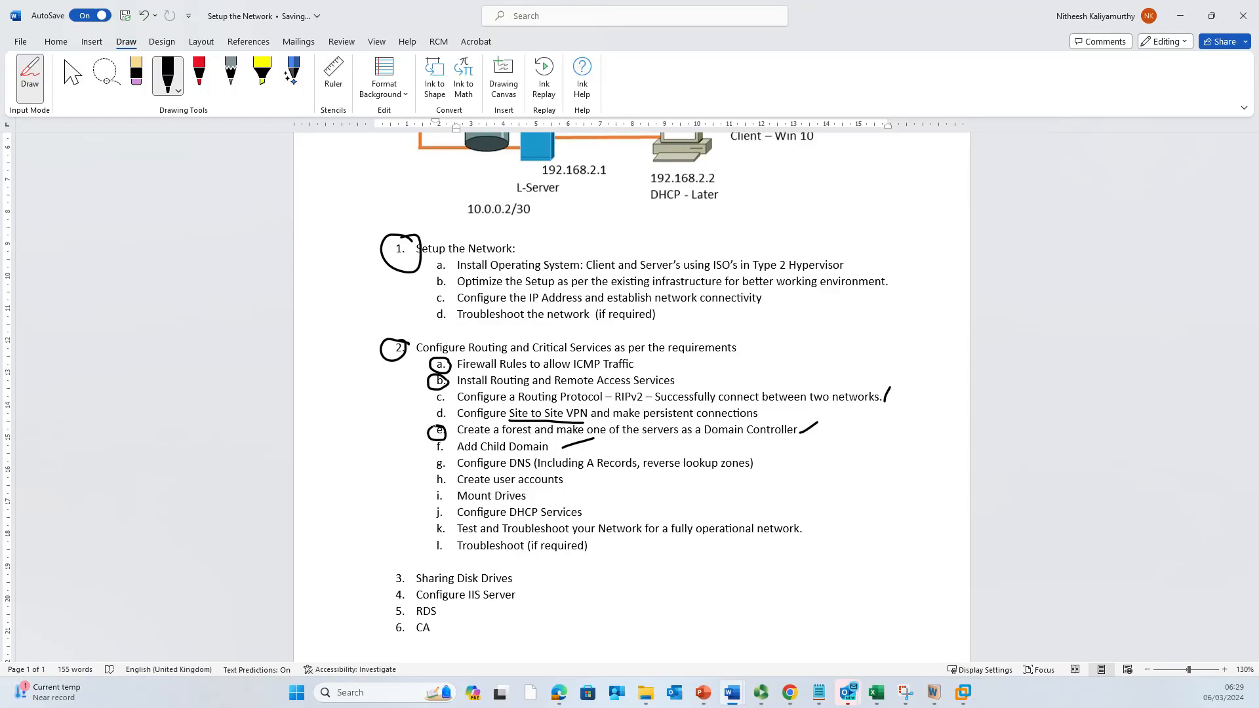
left_click(1180, 16)
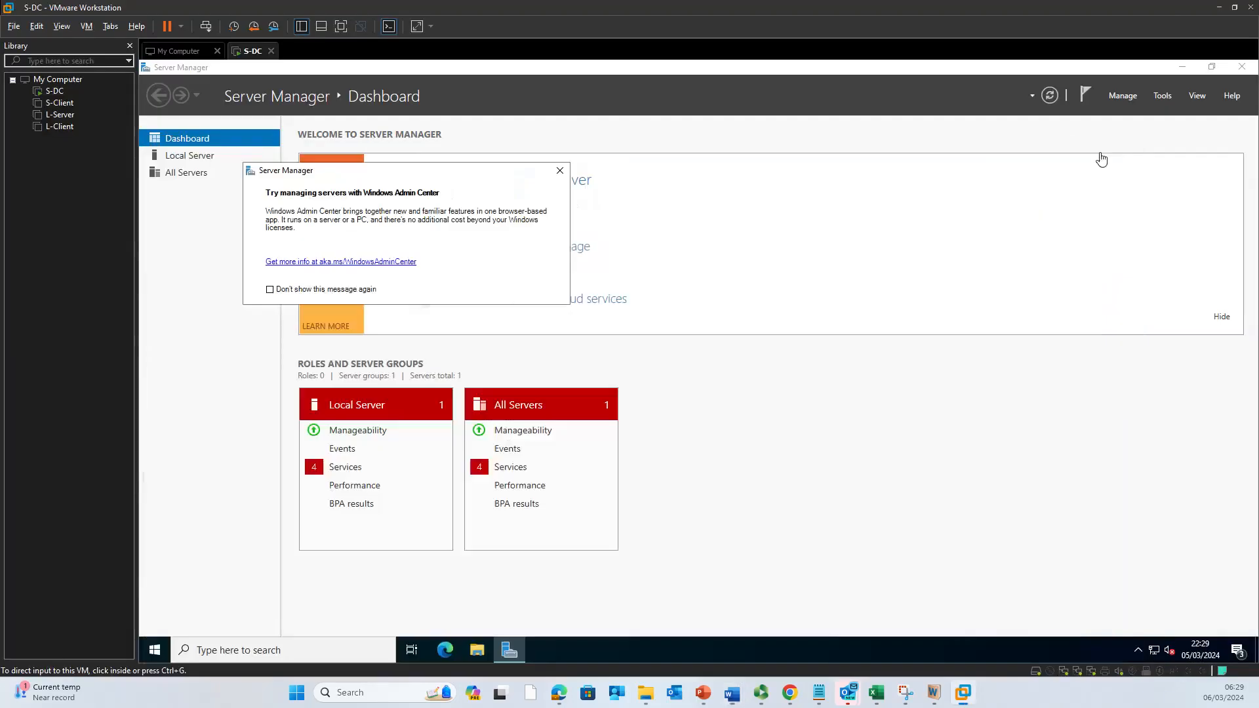
Step: Dismiss the Windows Admin Center prompt and view S-DC's Local Server page showing domain nitheesh.noss
left_click(559, 171)
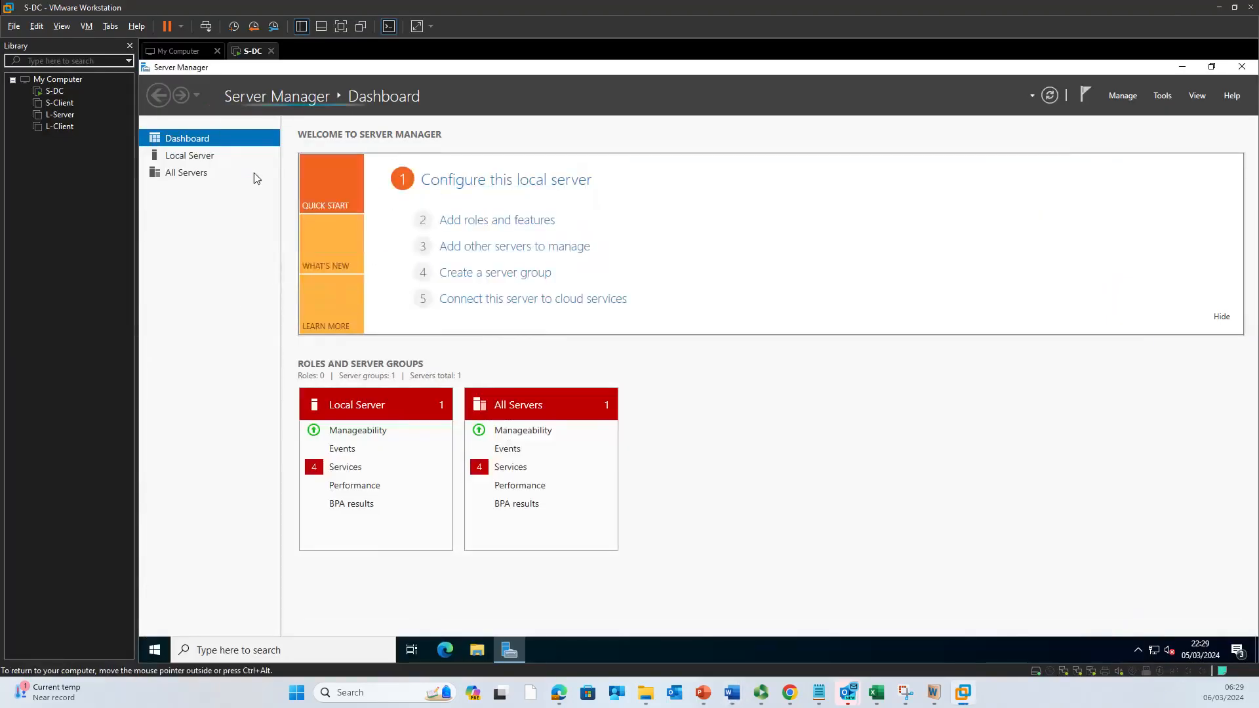
left_click(209, 158)
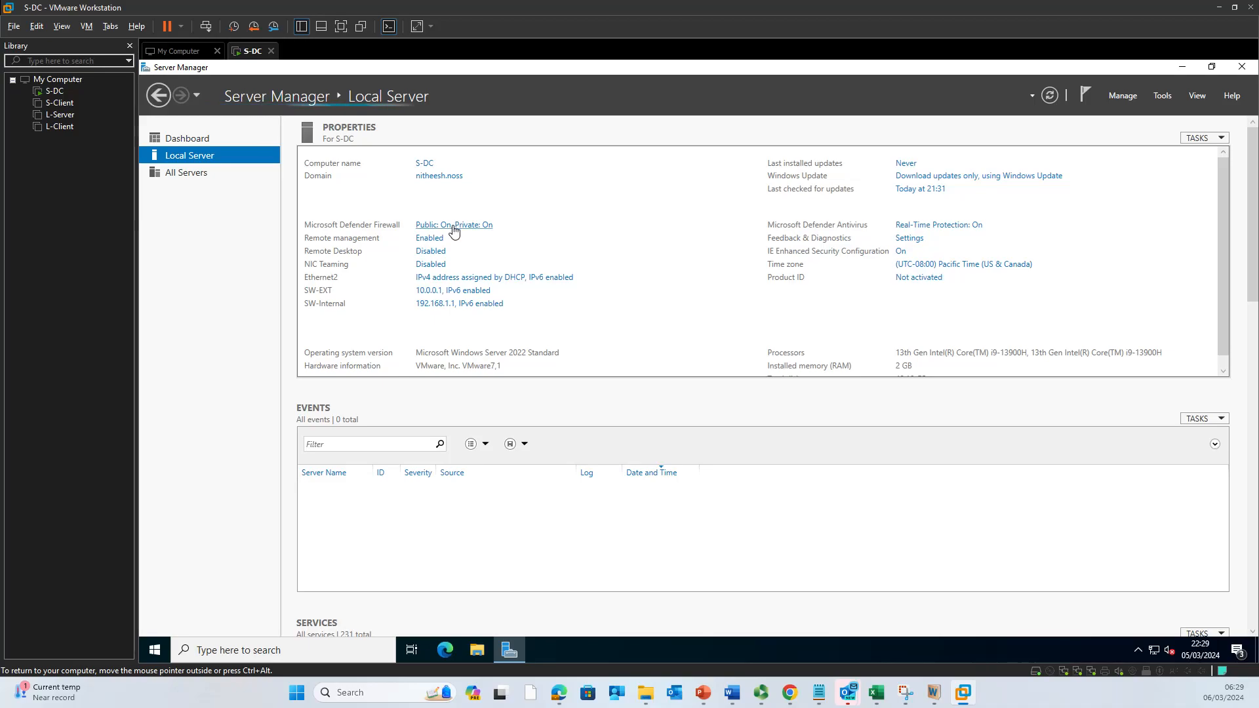
Step: Launch Active Directory Users and Computers, expand nitheesh.noss, check the empty Computers container, then view Users
left_click(1164, 96)
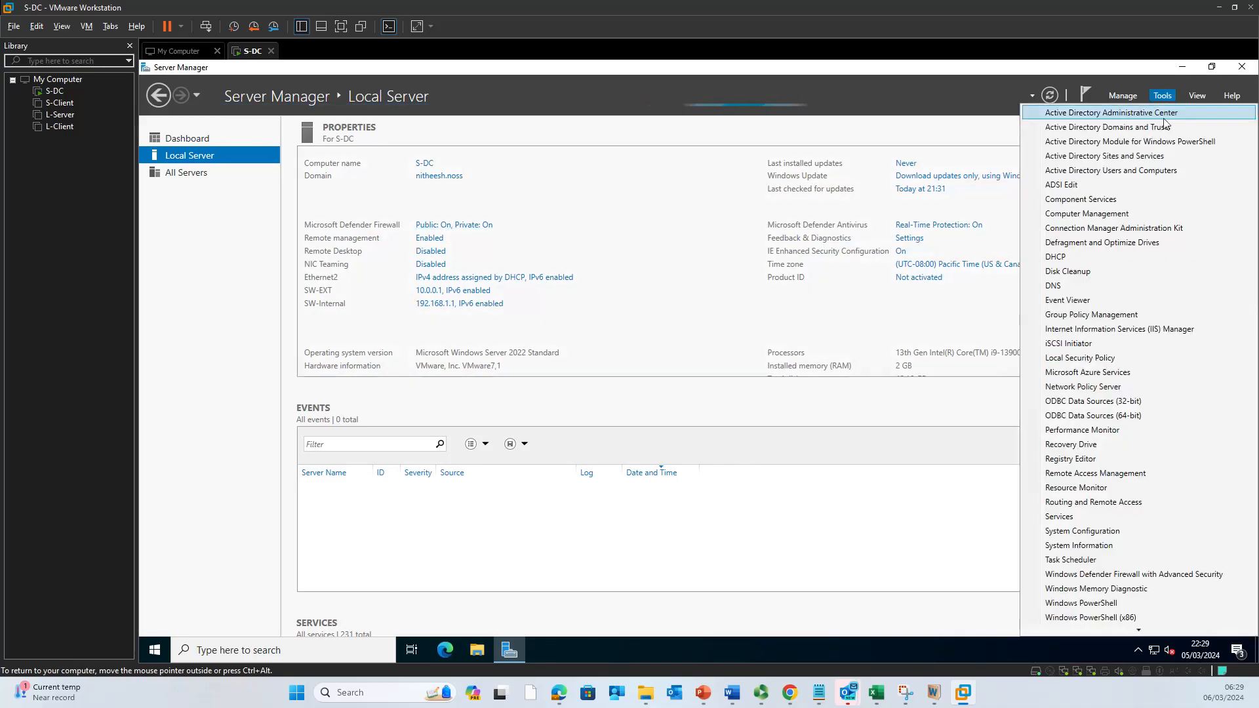
left_click(1153, 172)
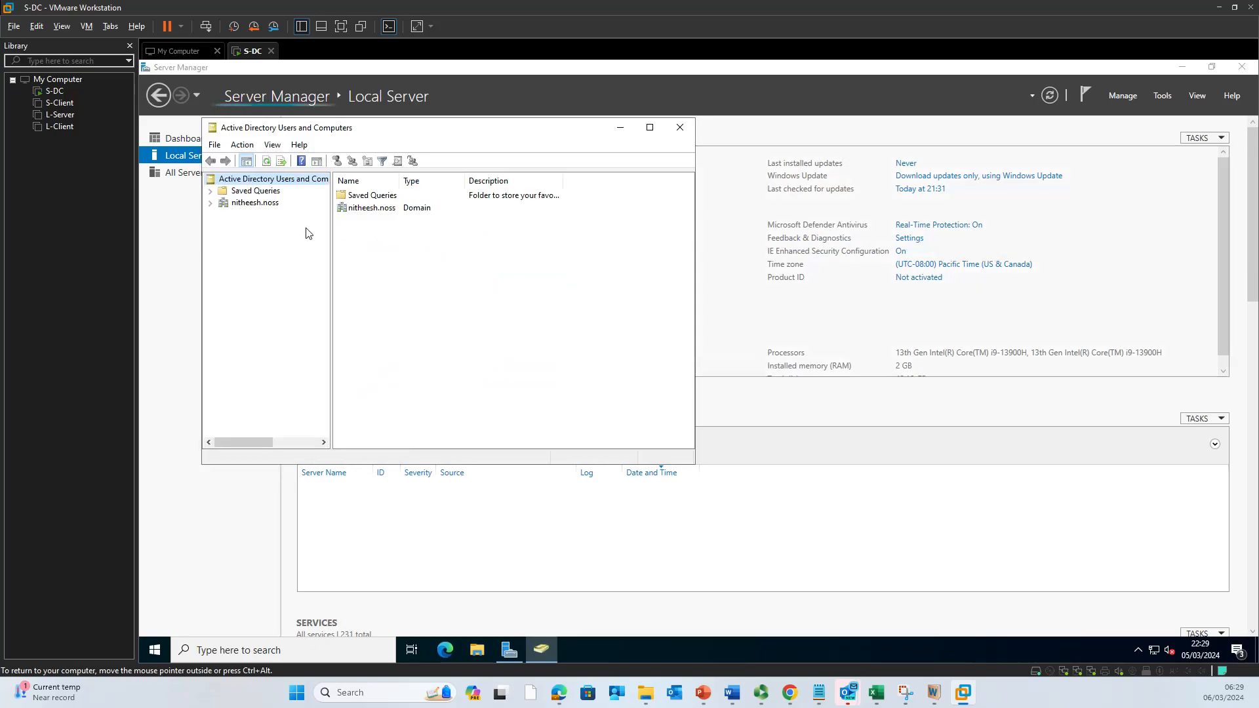
left_click(211, 203)
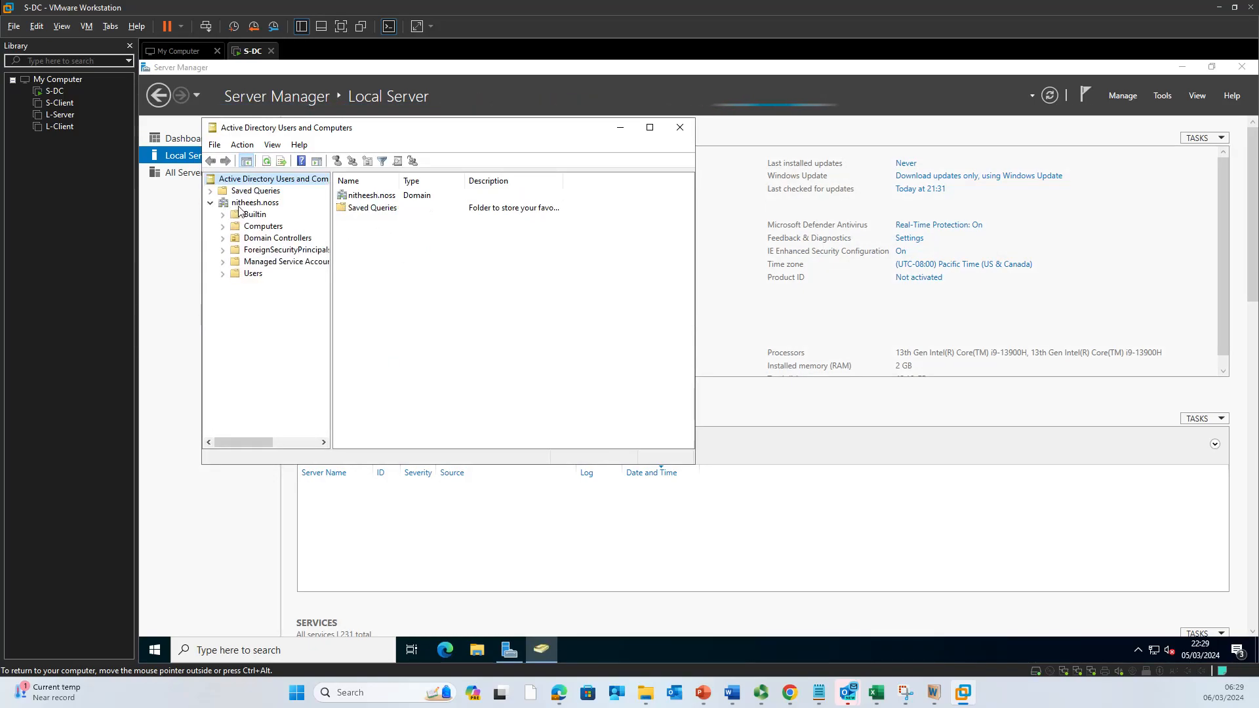
left_click(231, 204)
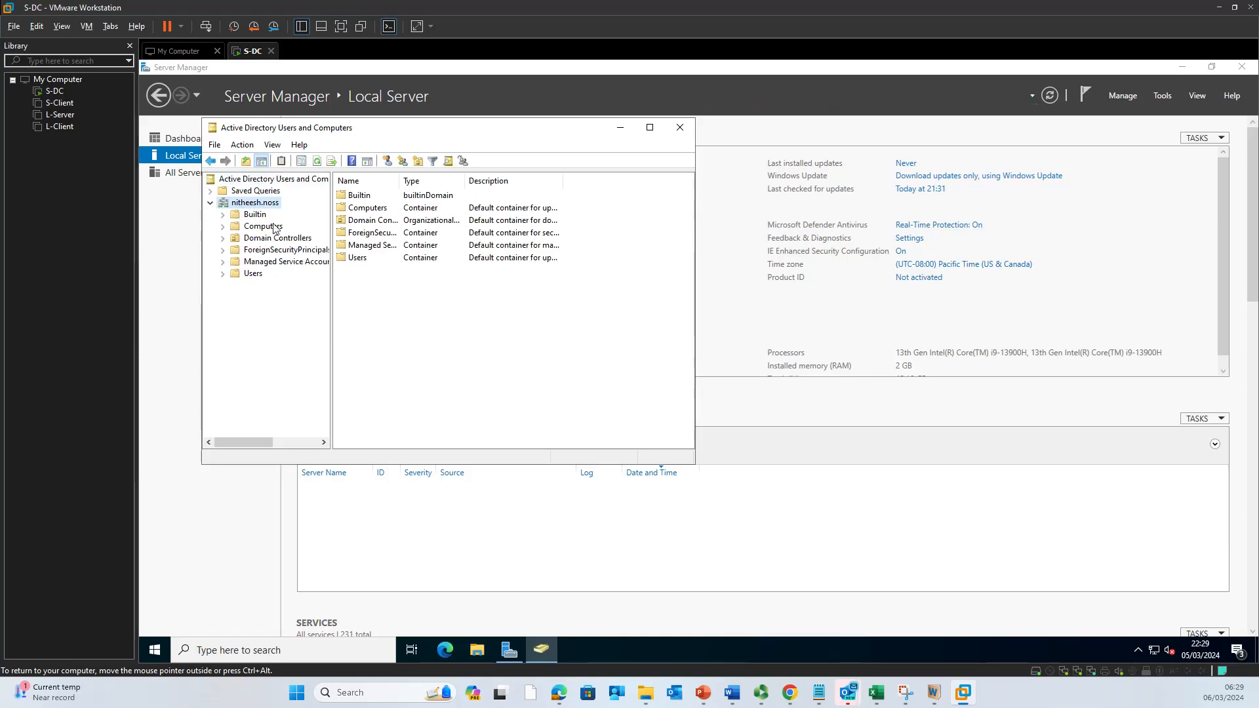
left_click(273, 226)
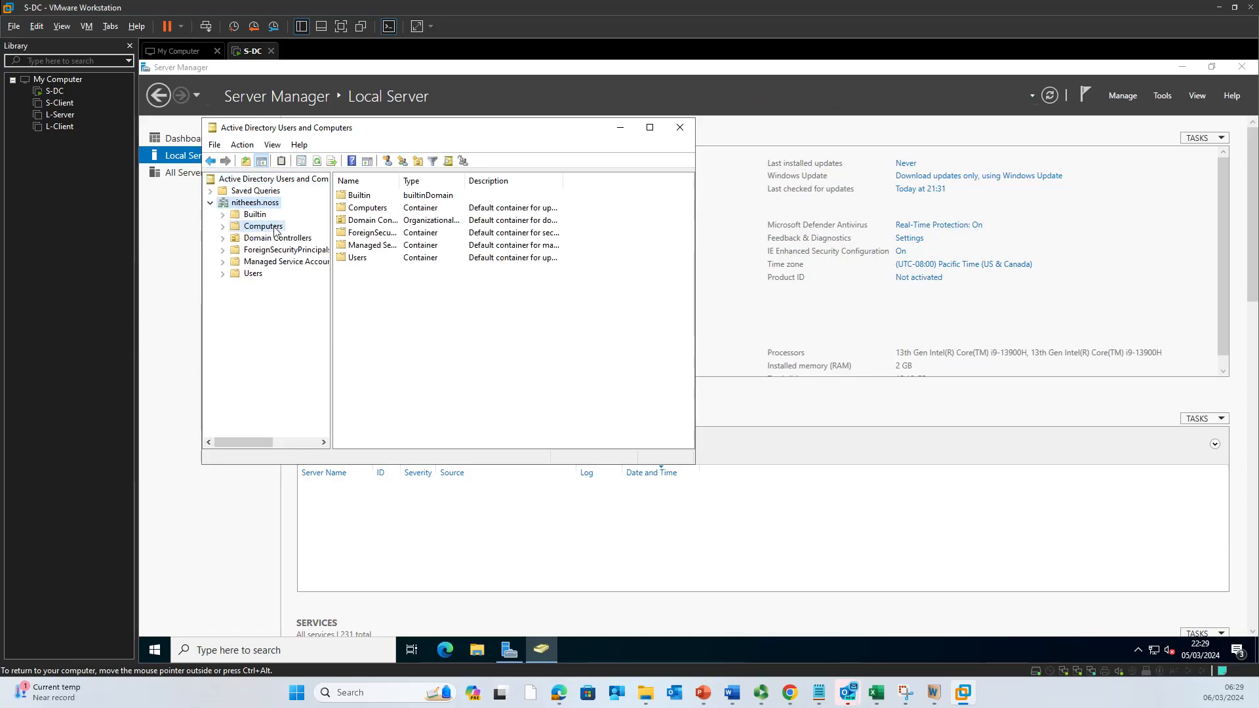
left_click(253, 274)
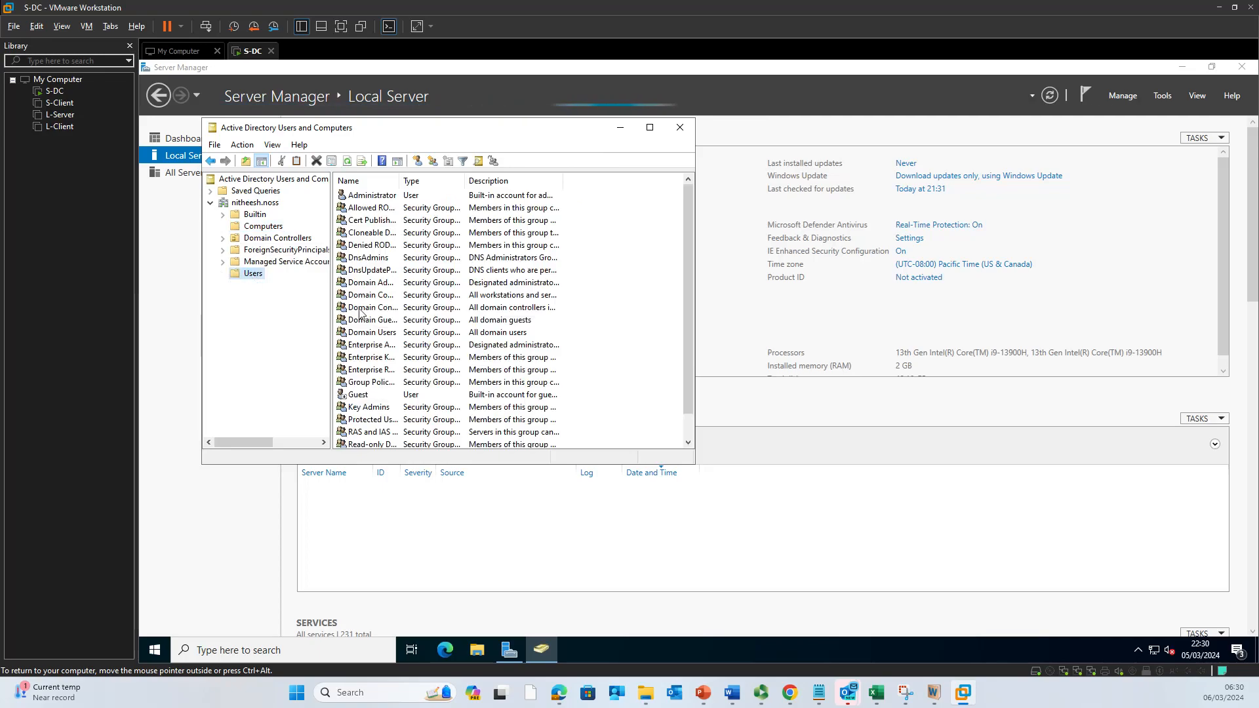
Step: Scroll the Users list and enlarge the ADUC window so every account and group is visible
scroll(578, 373, "down", 1)
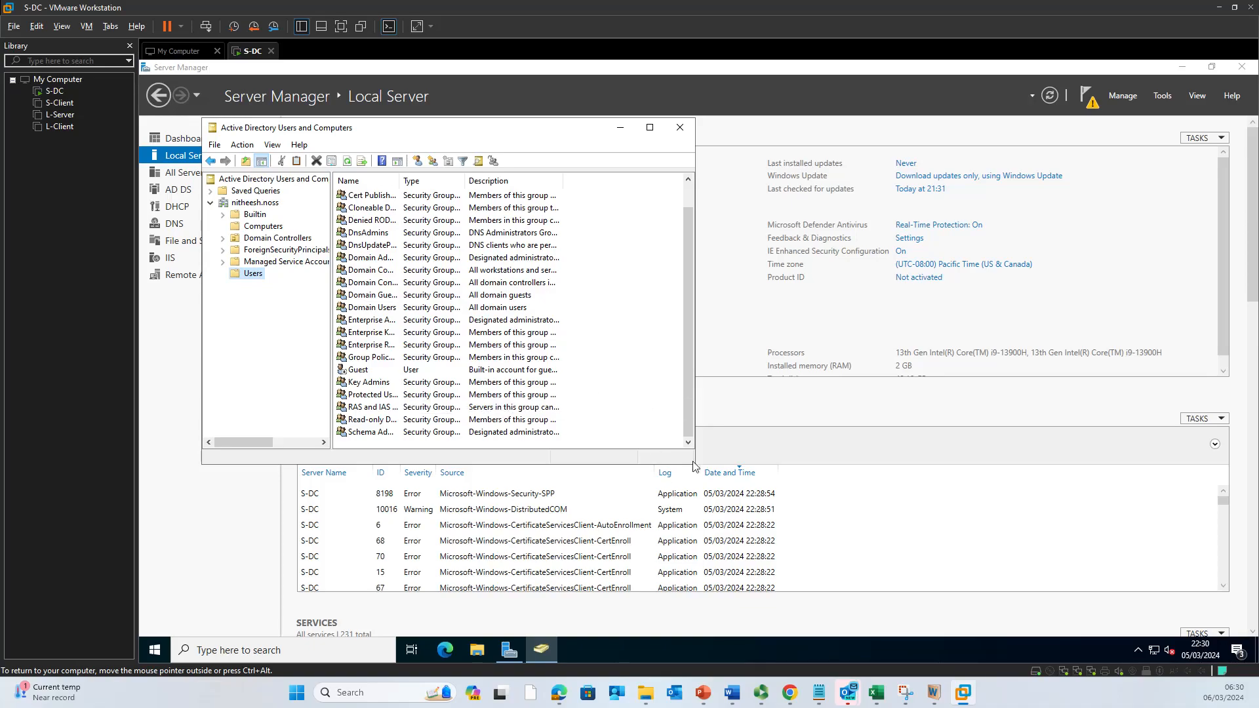
left_click_drag(695, 468, 986, 564)
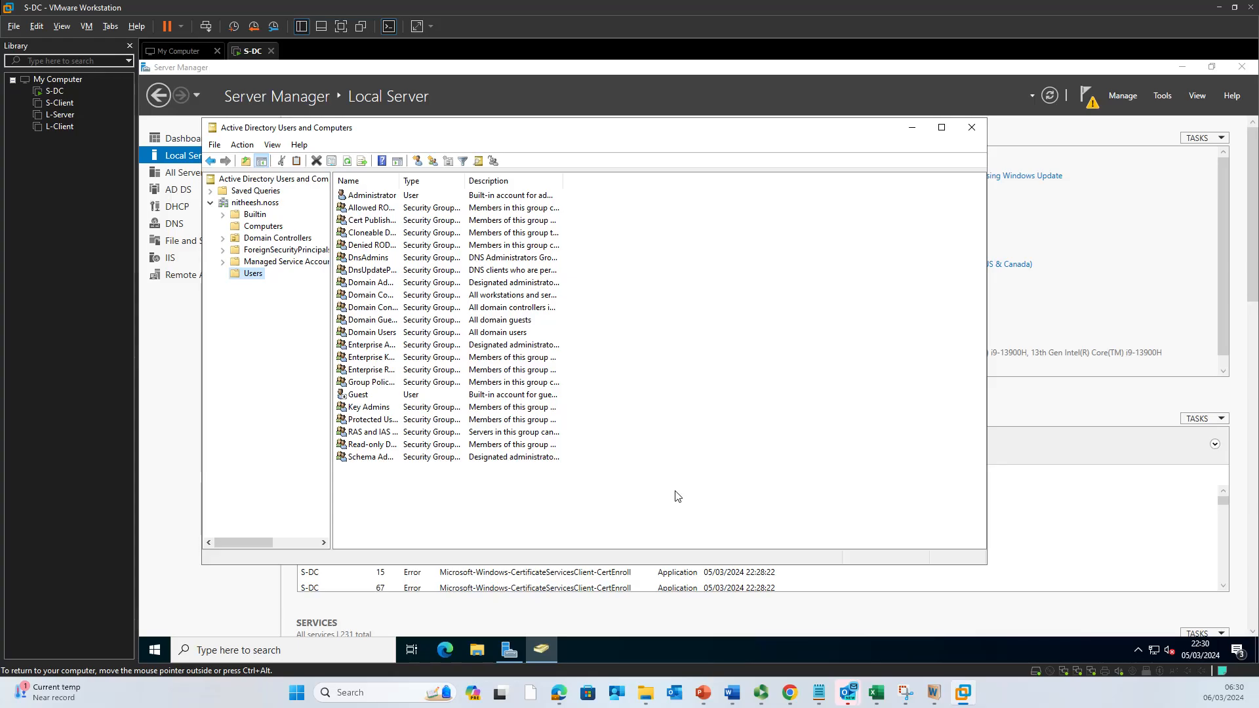
Step: Start a new user in the Users container, entering the user's first name and logon name
right_click(386, 486)
mouse_move(433, 428)
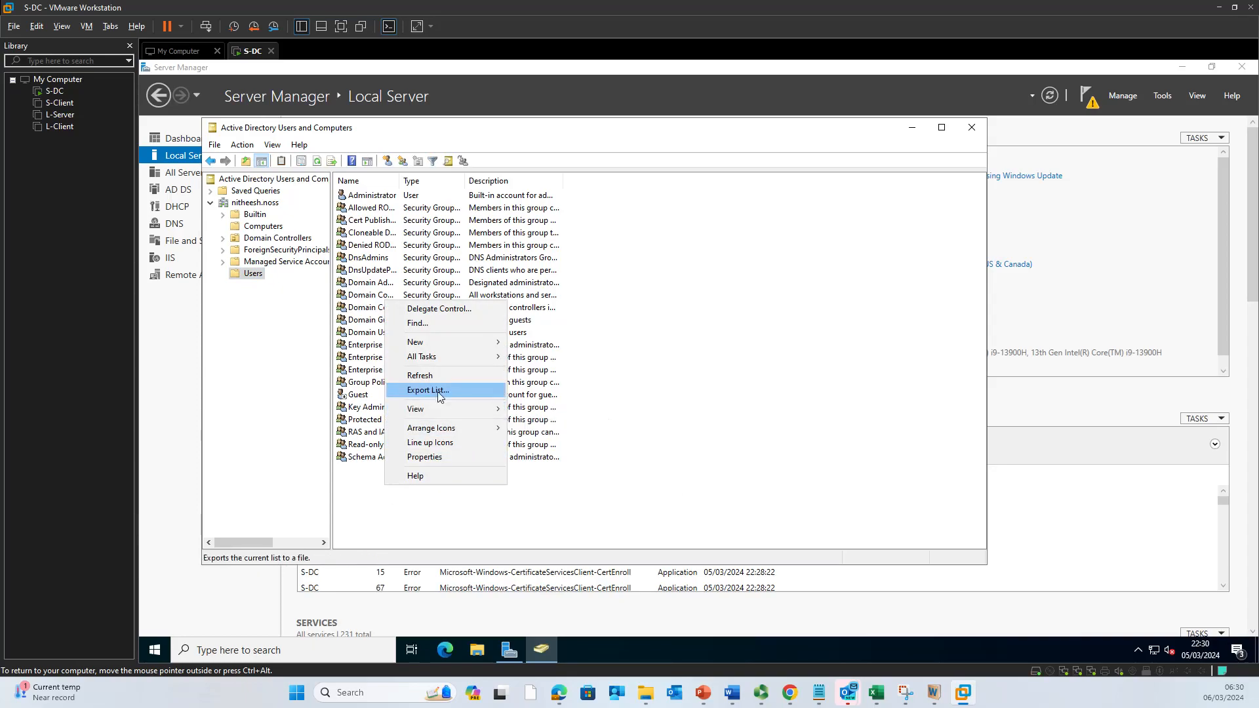
mouse_move(448, 347)
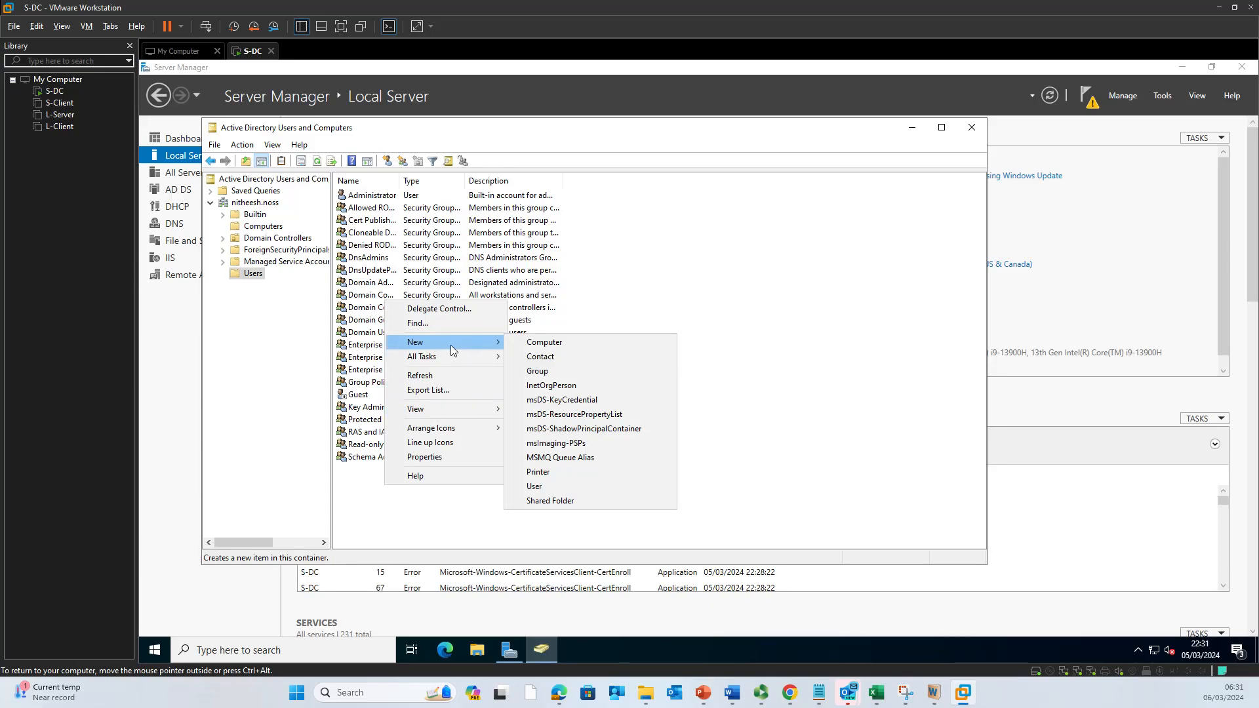
left_click(557, 486)
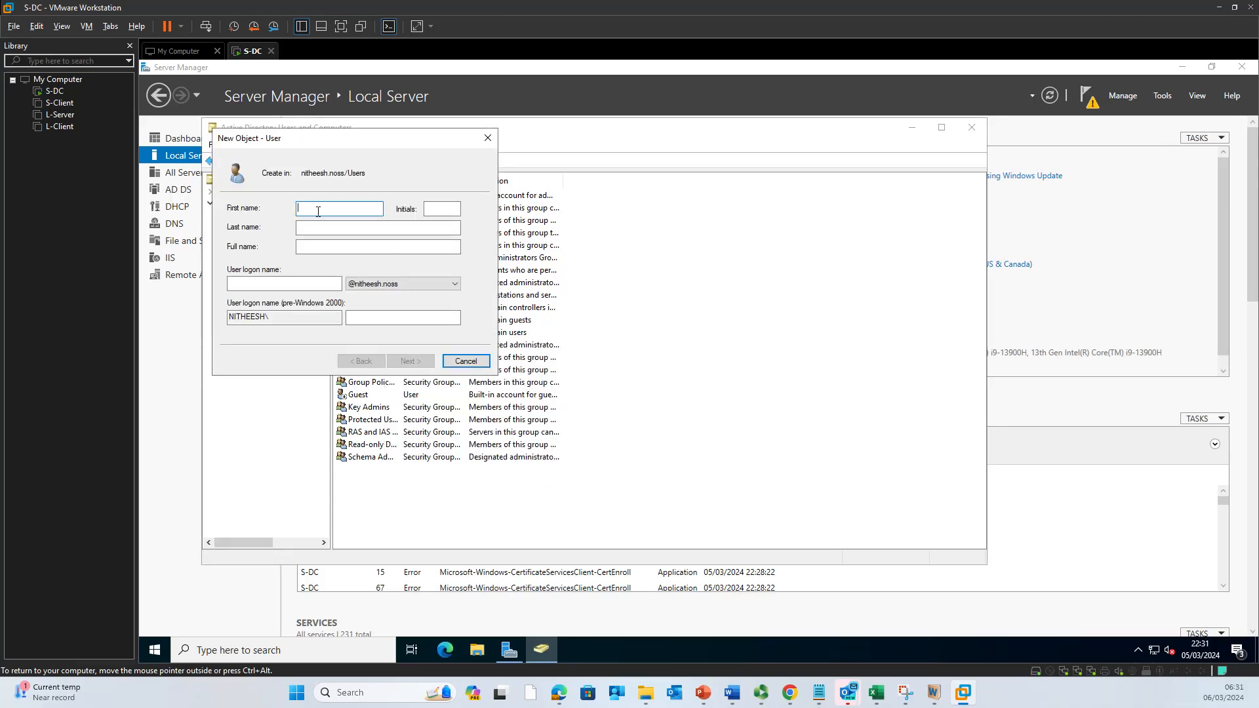
type("n")
key("Tab")
key("shift+Tab")
type("nithee")
key("Tab")
key("Tab")
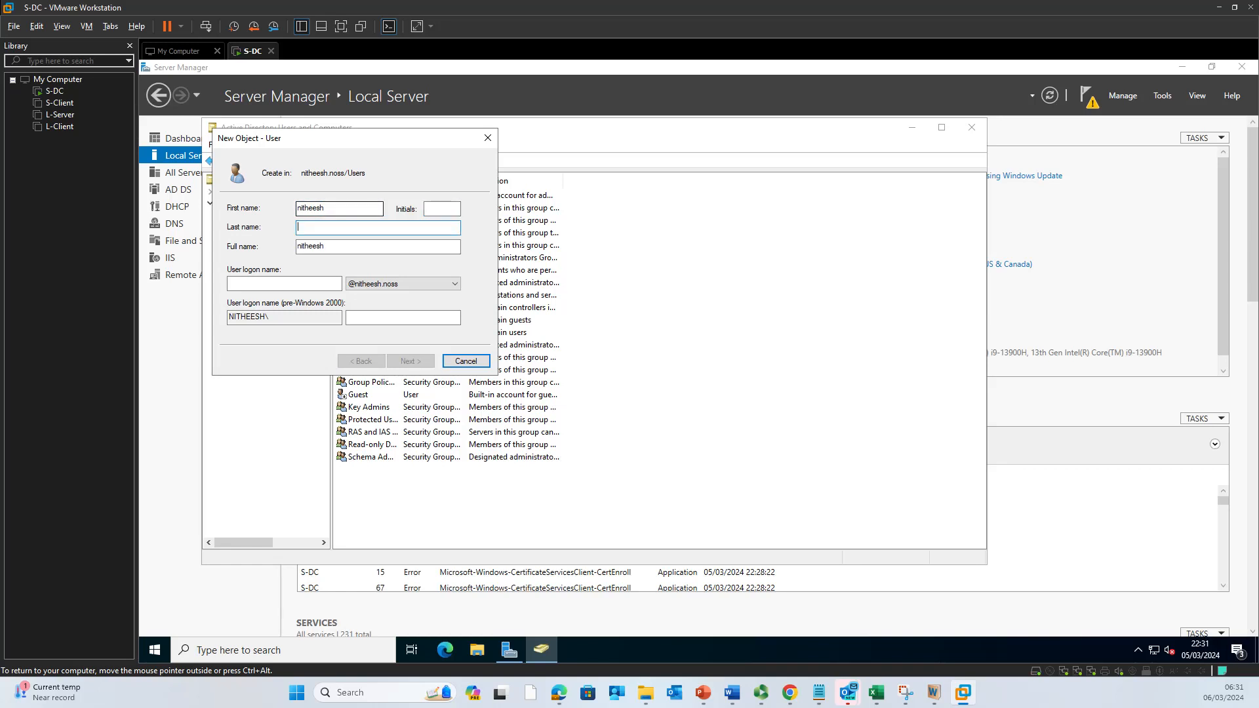
key("Tab")
key("Tab")
type("nitheesh")
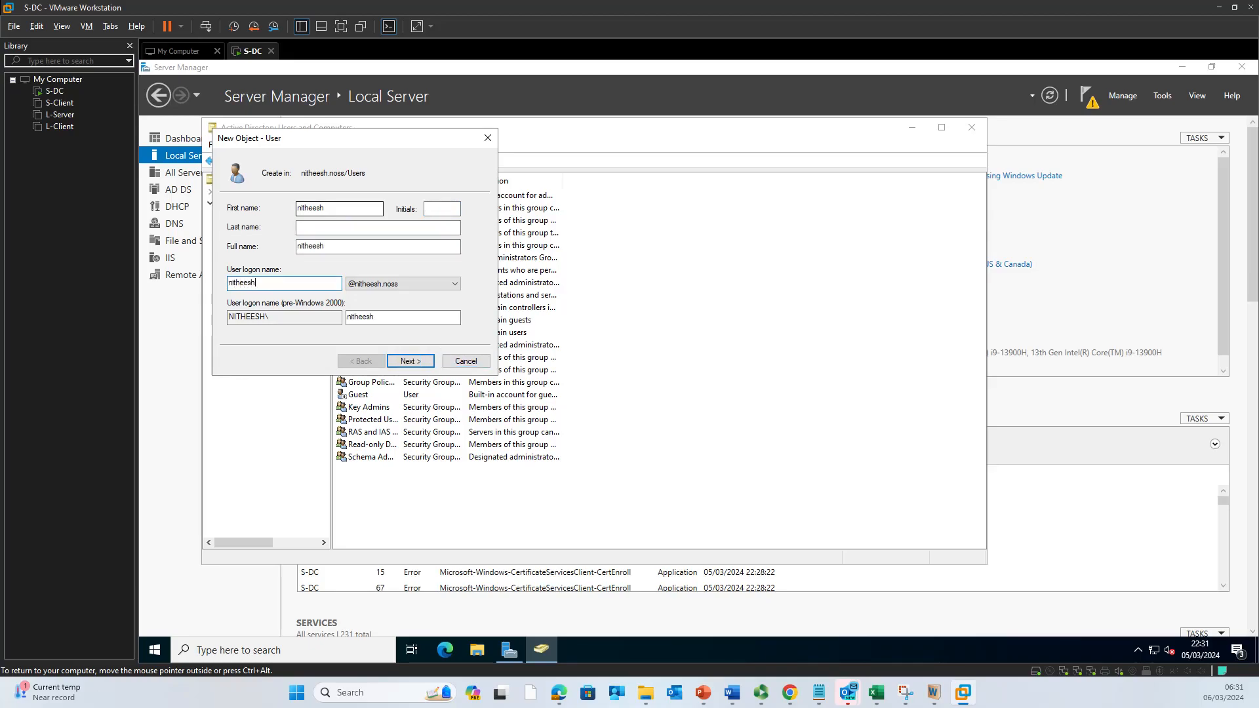
left_click(429, 368)
Step: Set and confirm the account password, untick change at next logon, tick Password never expires, and finish
left_click(232, 252)
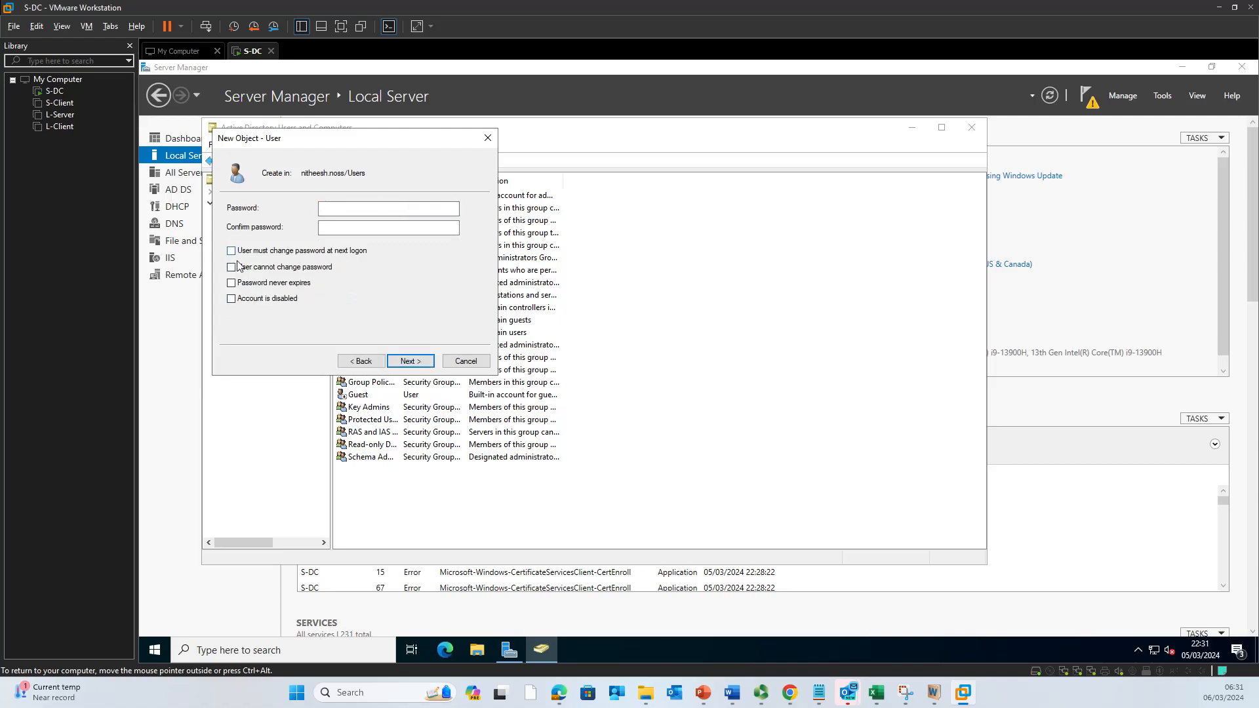
left_click(325, 210)
key("Caps_Lock")
type("••••••••••")
key("Tab")
type("•••••••")
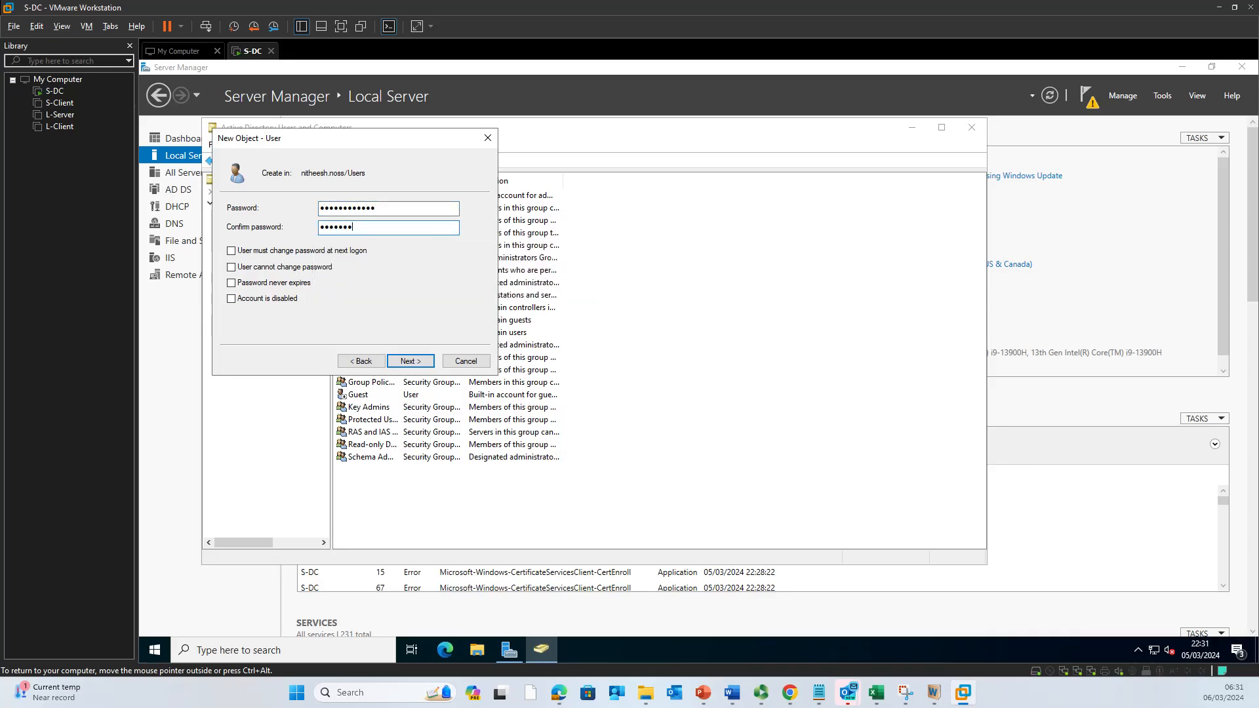
type("•••••")
left_click(231, 283)
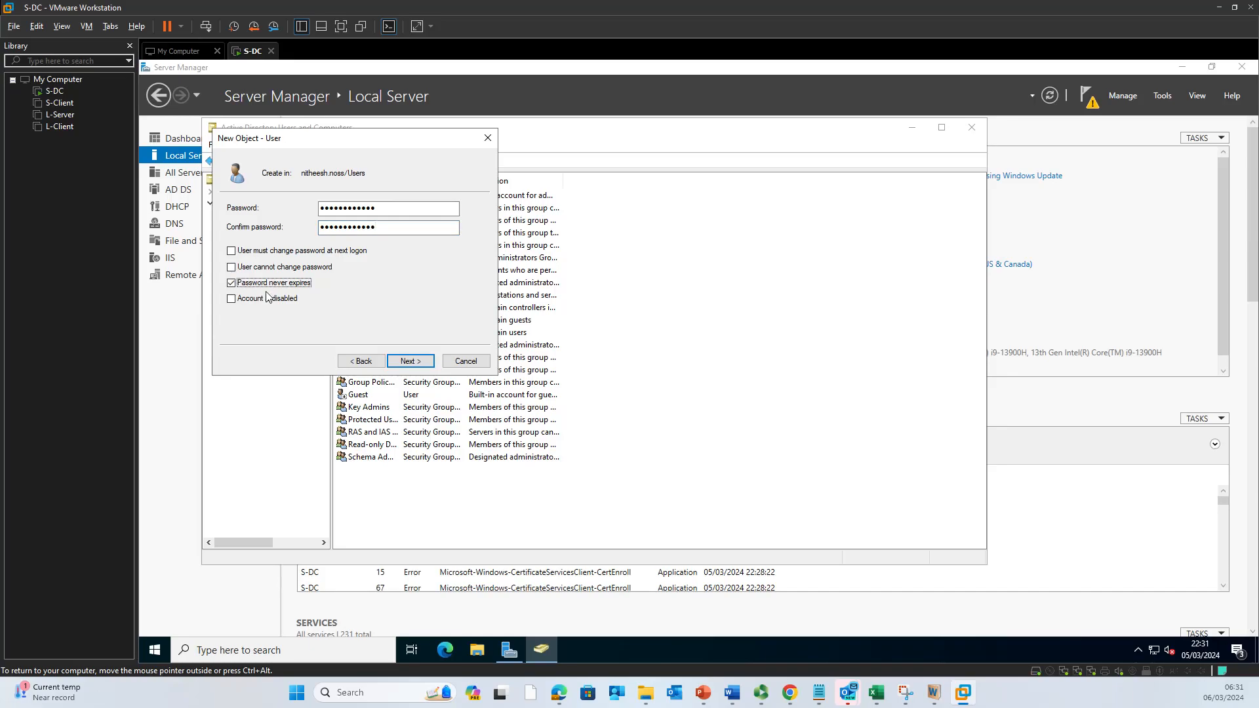
left_click(421, 365)
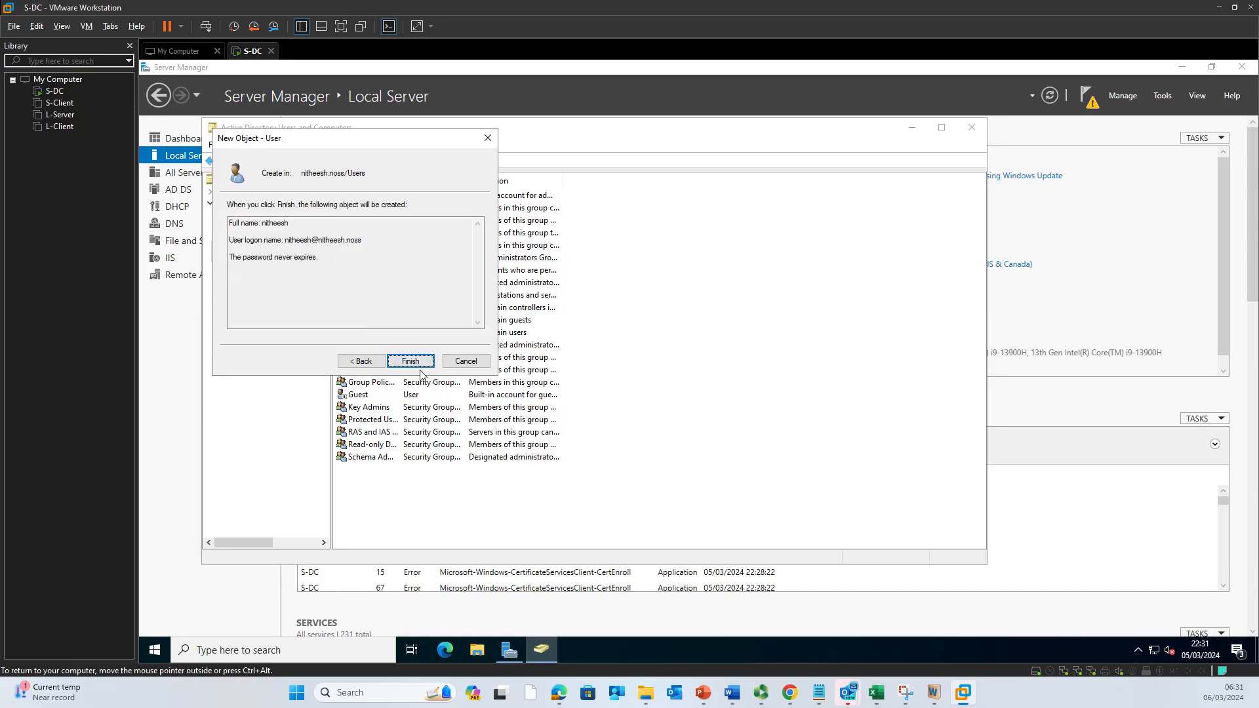
left_click(421, 367)
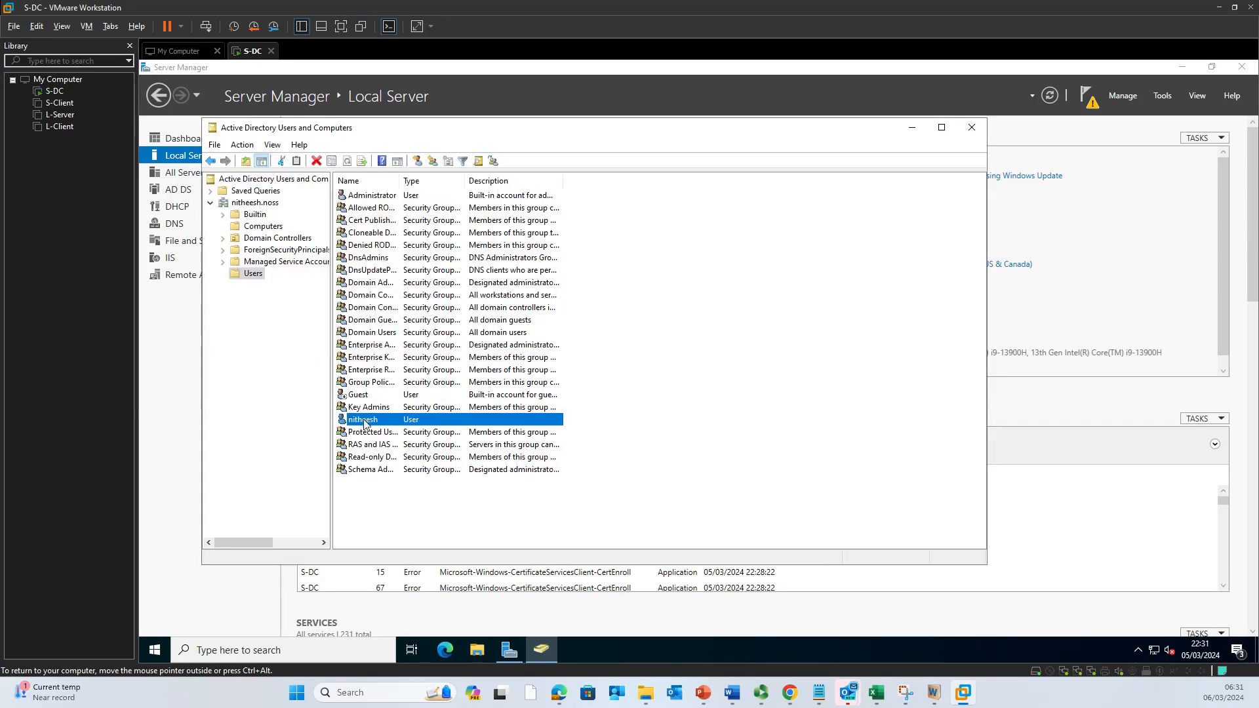
Step: Add the new user to Administrators via Member Of ('ad' resolved), apply, then view the empty Computers container
right_click(372, 425)
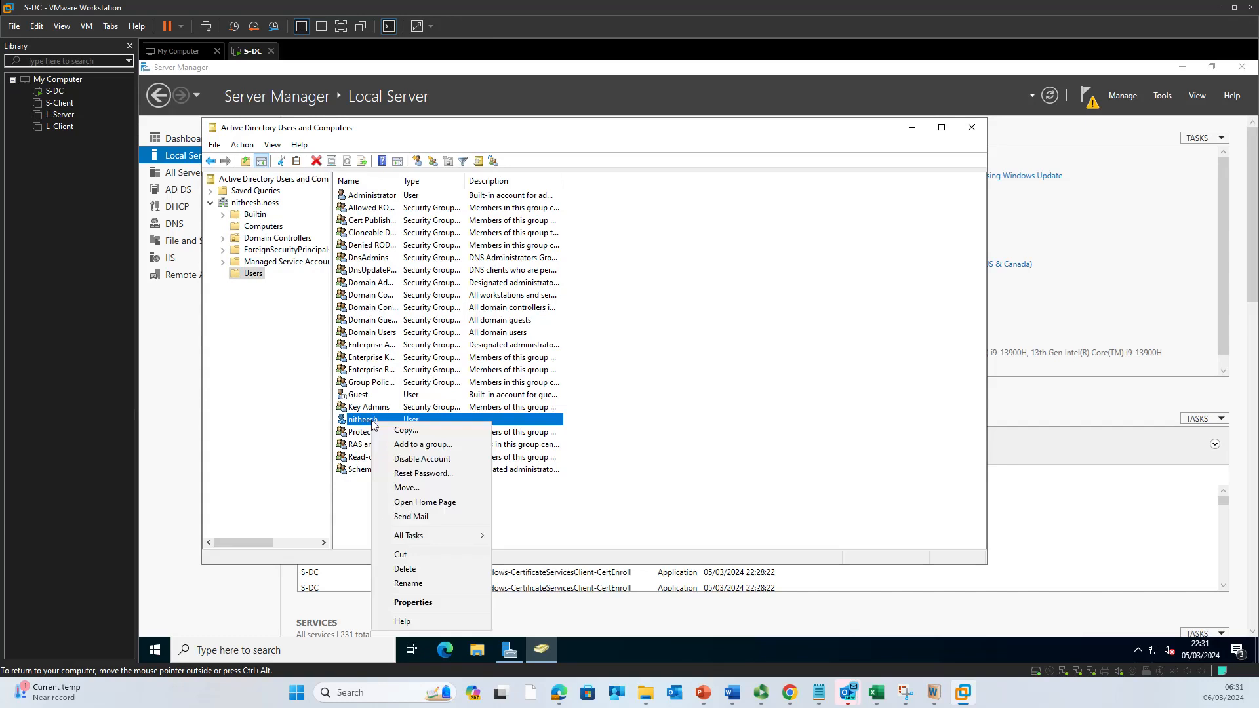
left_click(433, 603)
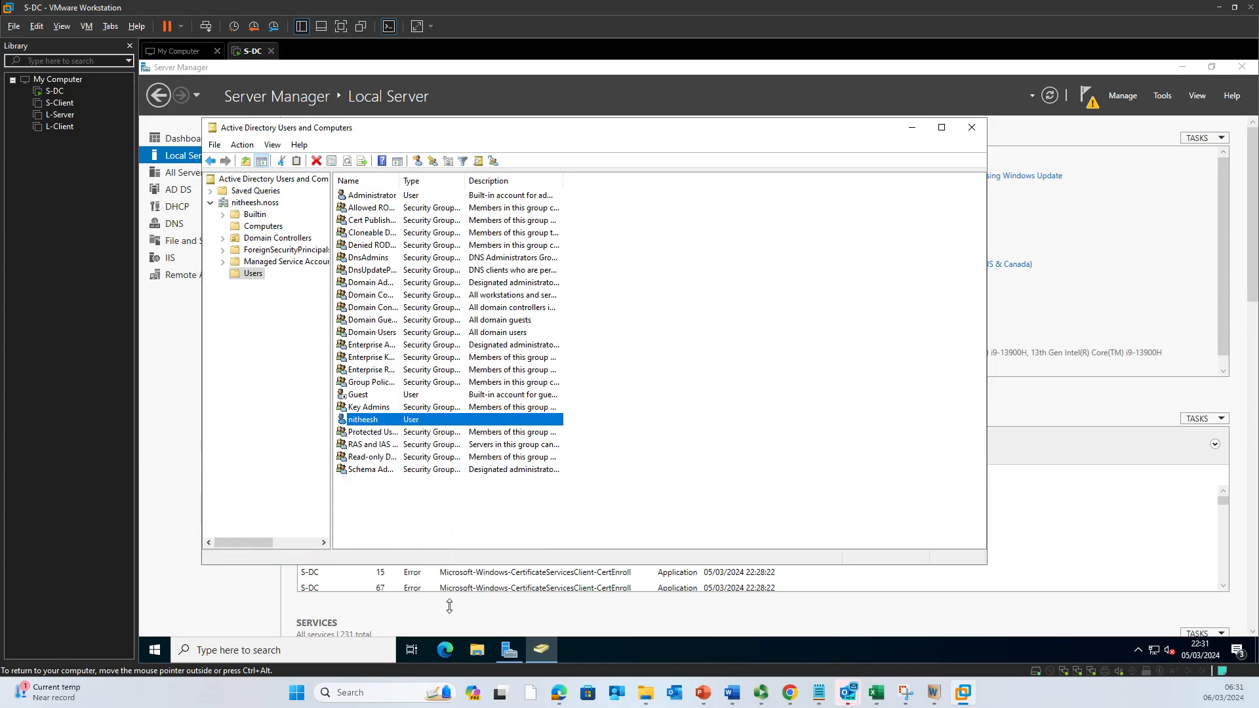
left_click(518, 198)
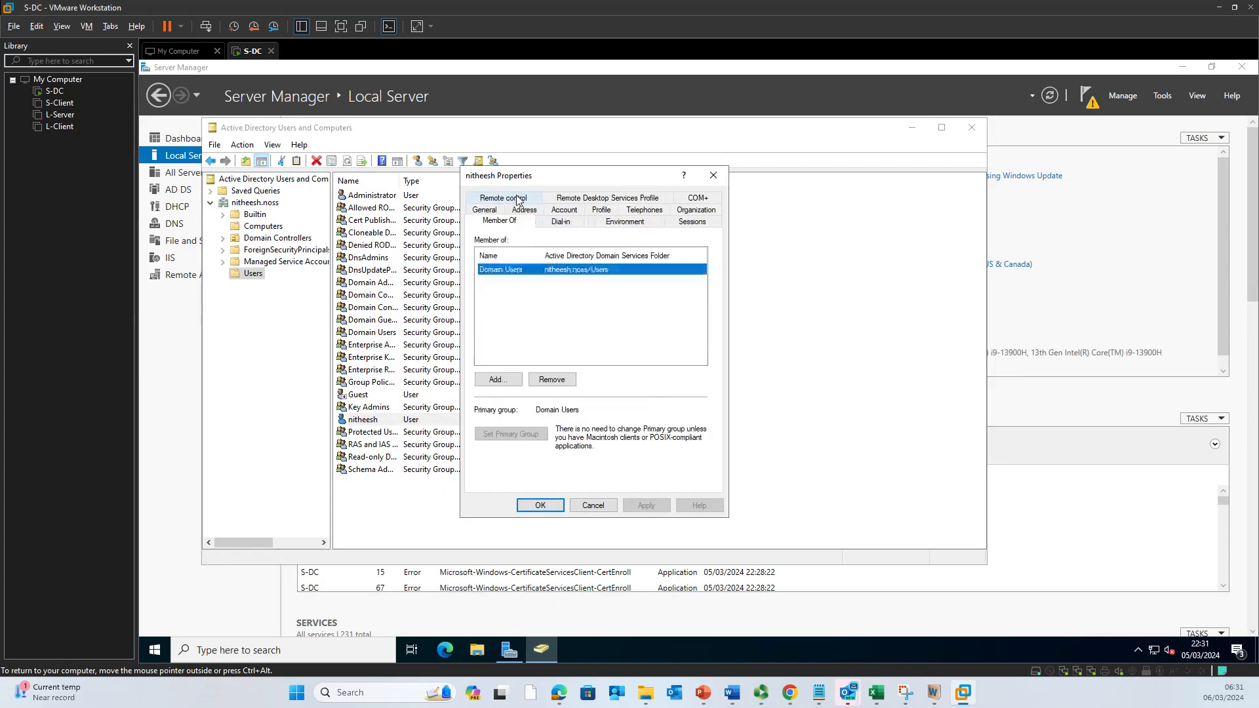
left_click(516, 272)
left_click(509, 382)
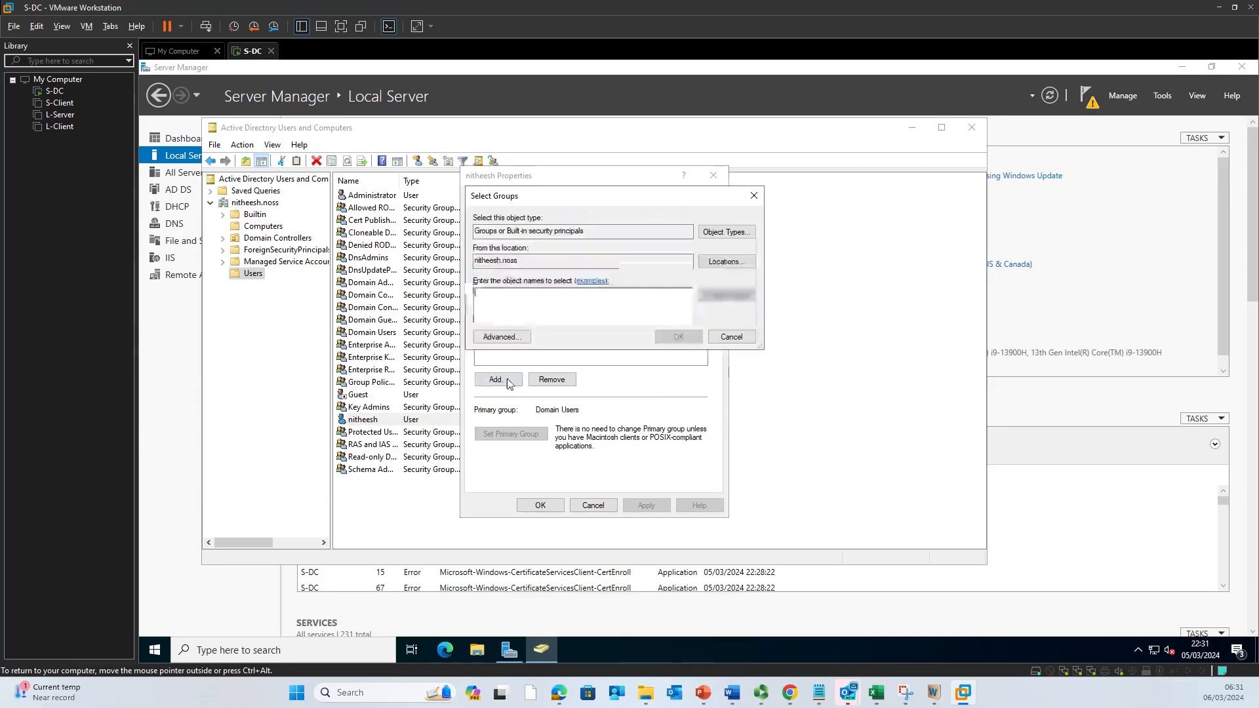
type("ad")
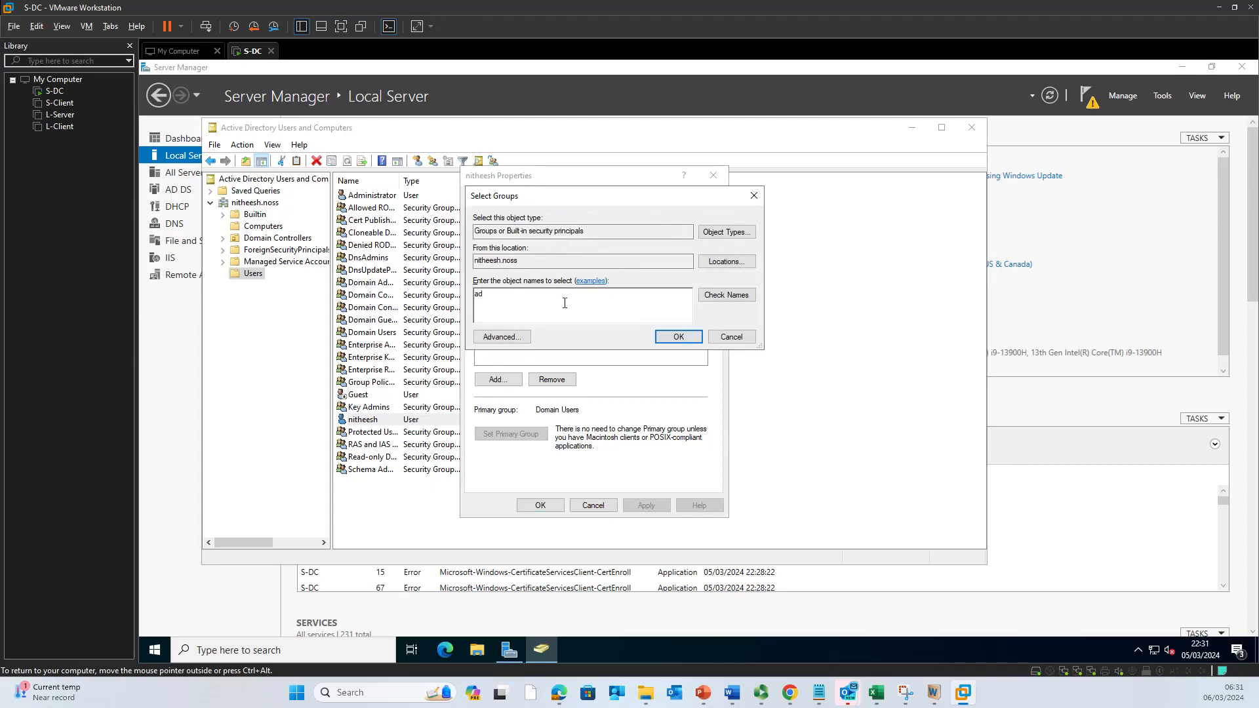
left_click(727, 296)
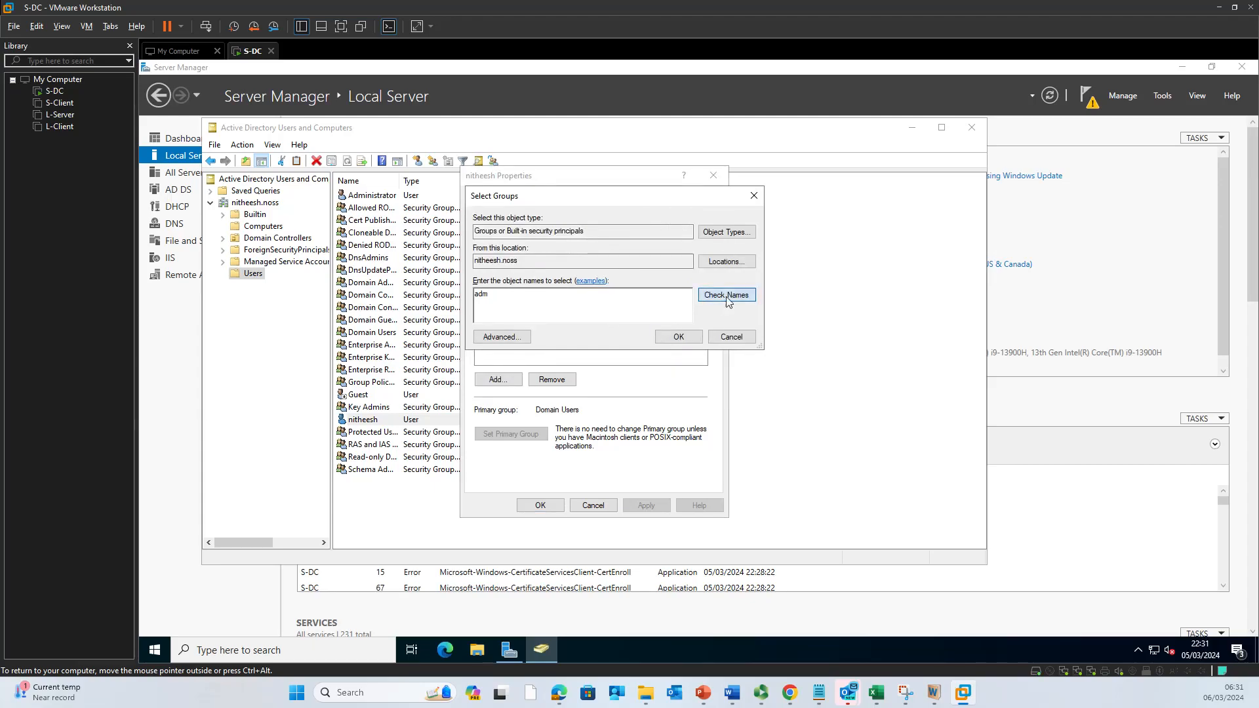
left_click(676, 337)
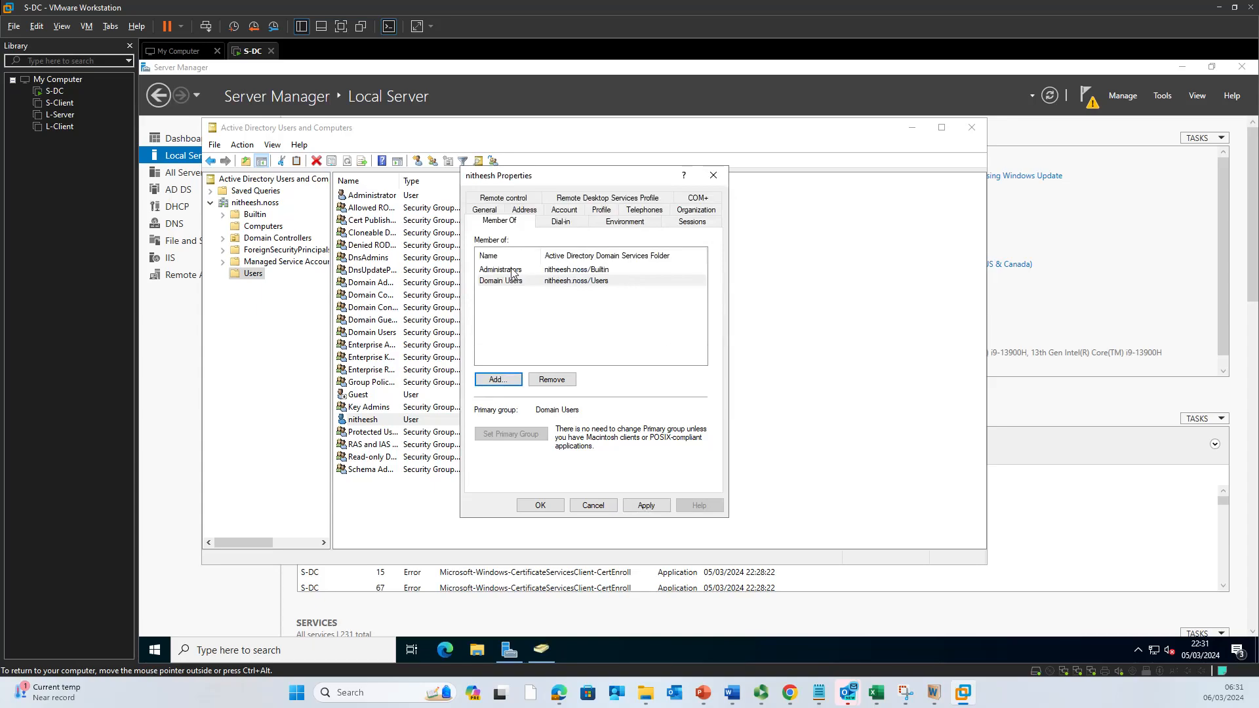
left_click(645, 508)
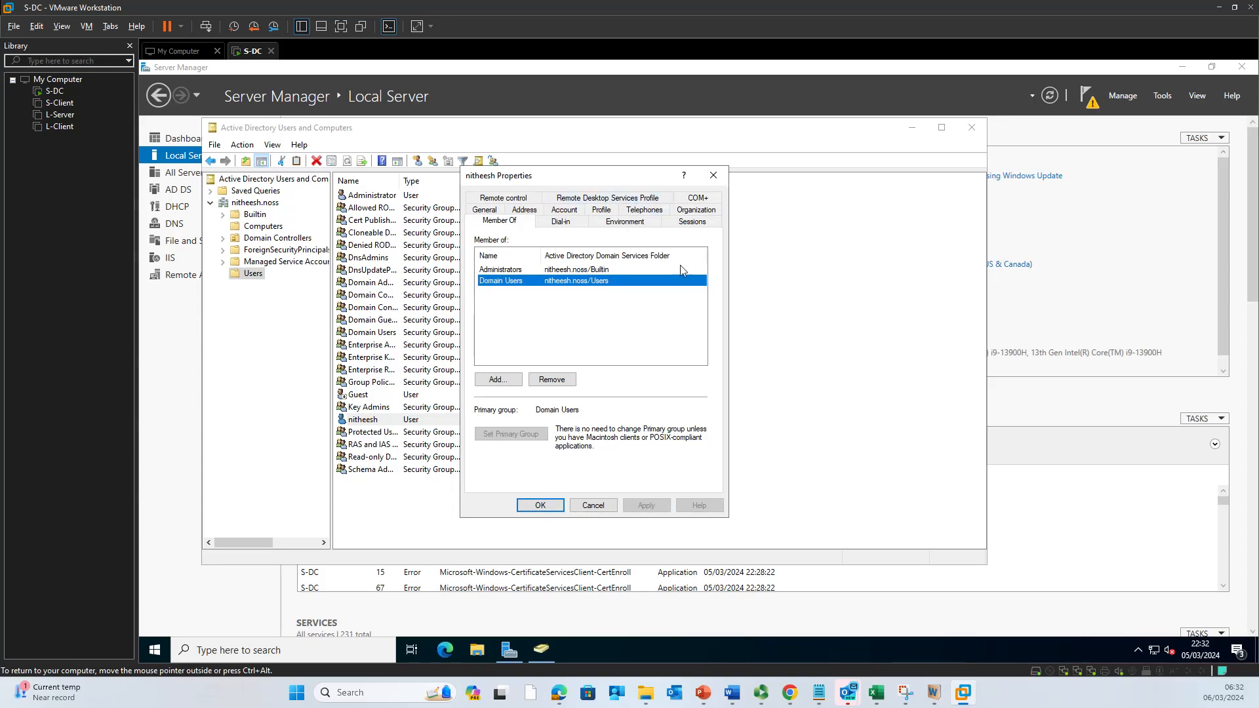
left_click(542, 505)
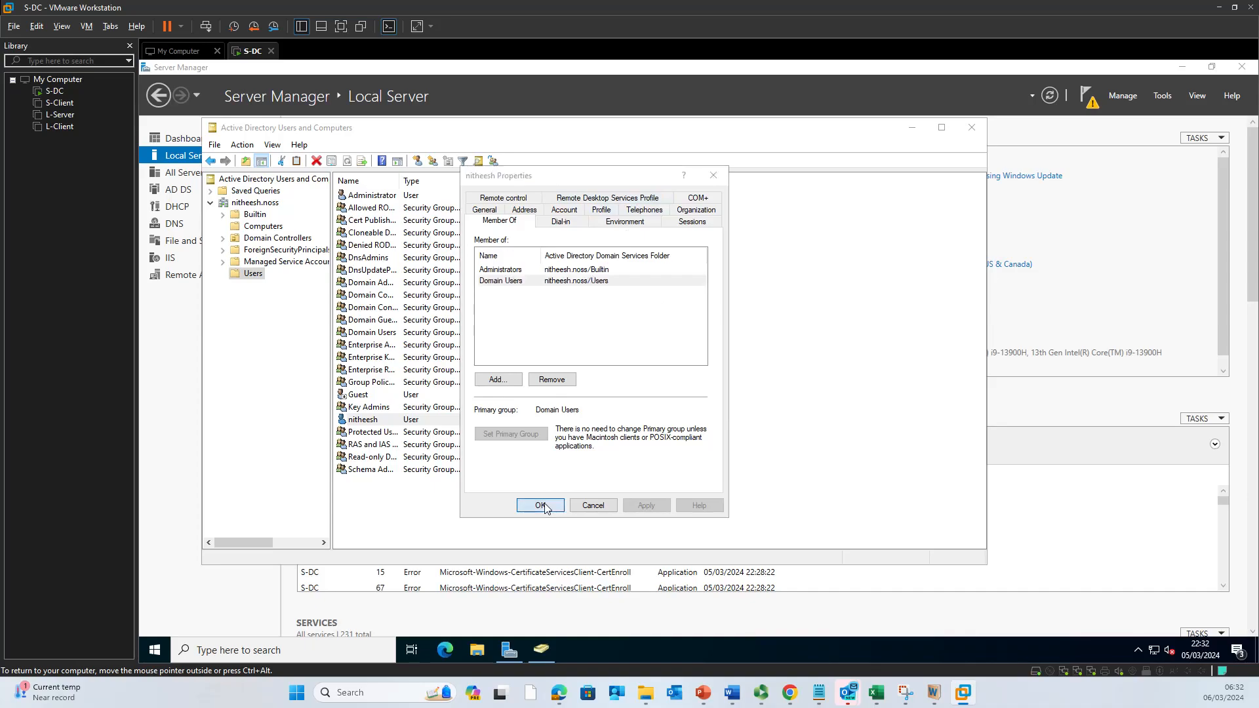
left_click(495, 515)
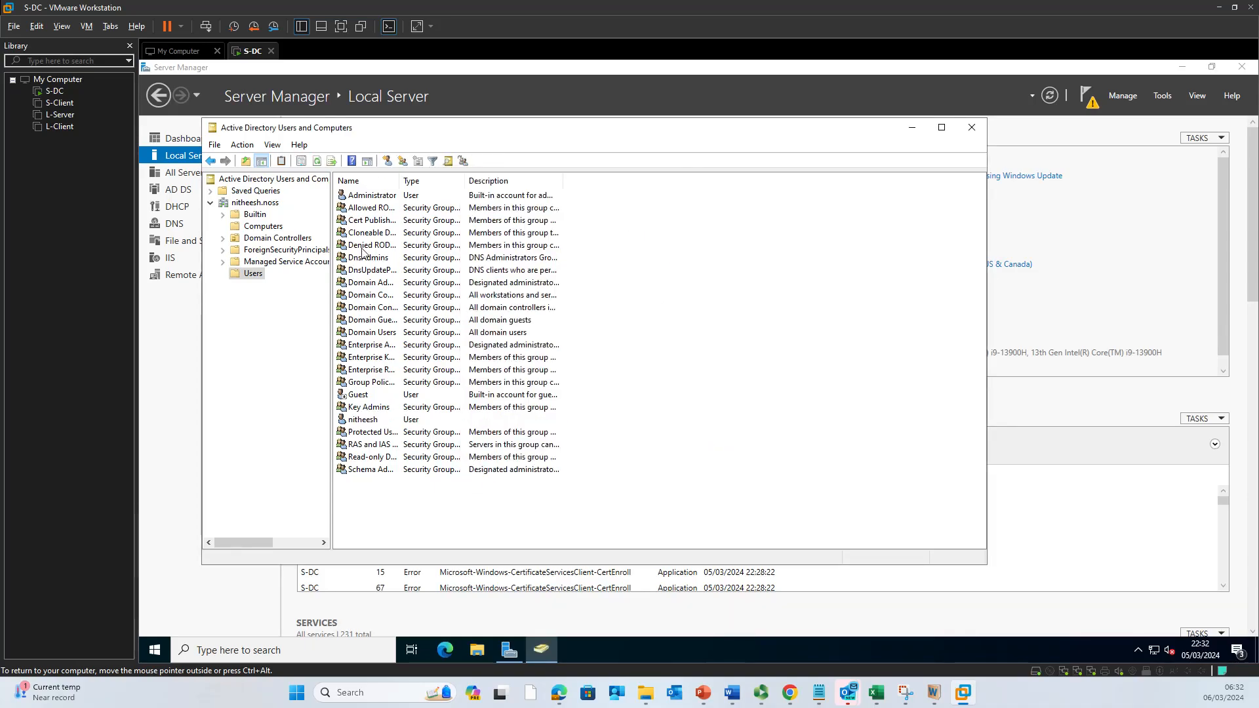
left_click(237, 231)
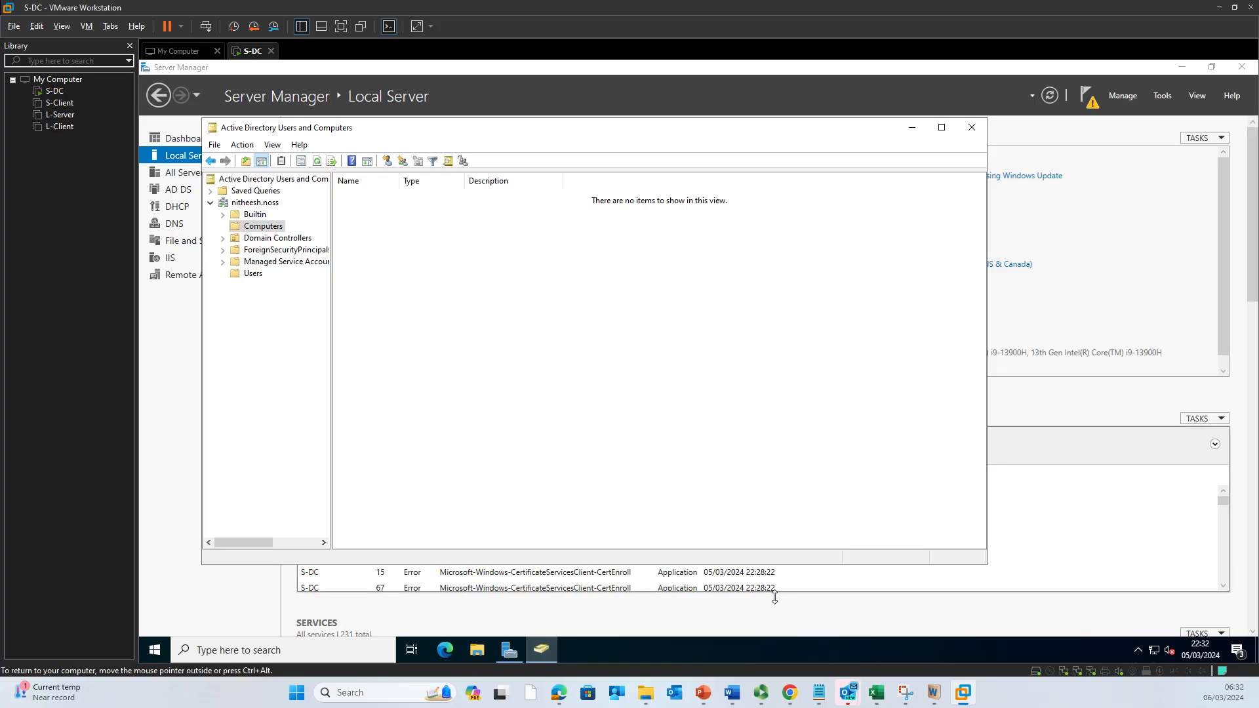
Step: Minimize the AD console, open S-Client from the Library and power it on
left_click(912, 128)
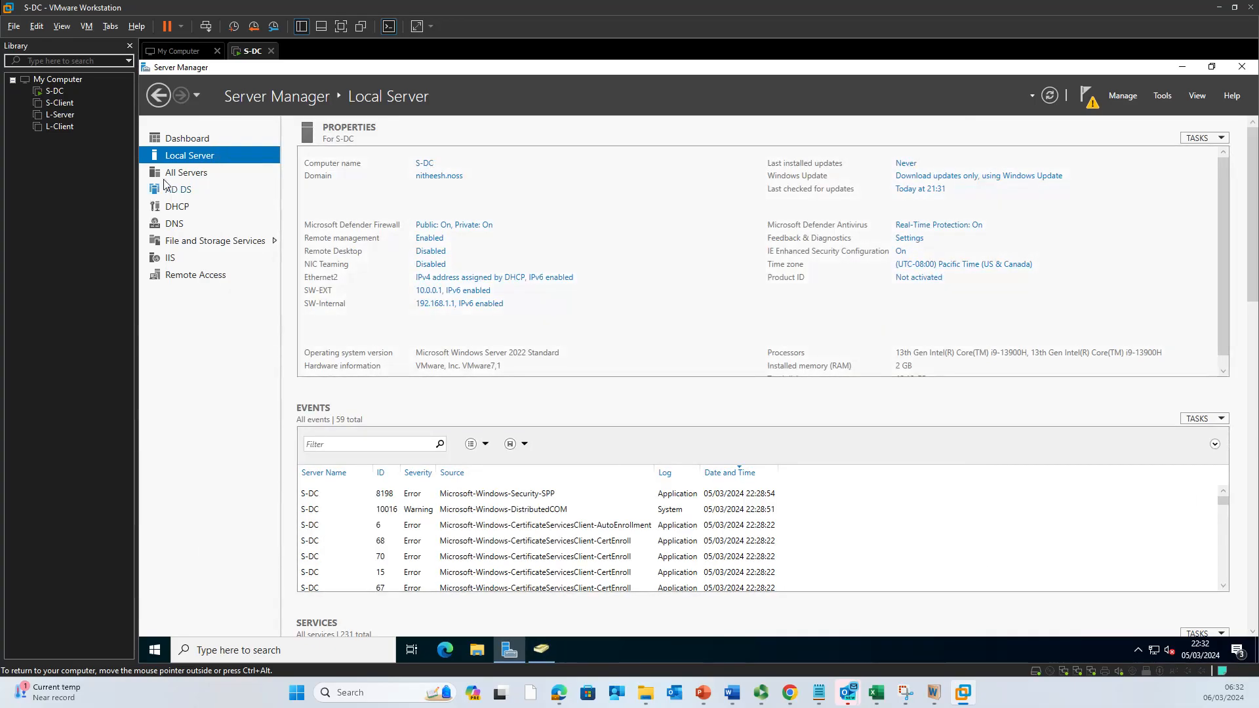
left_click(68, 103)
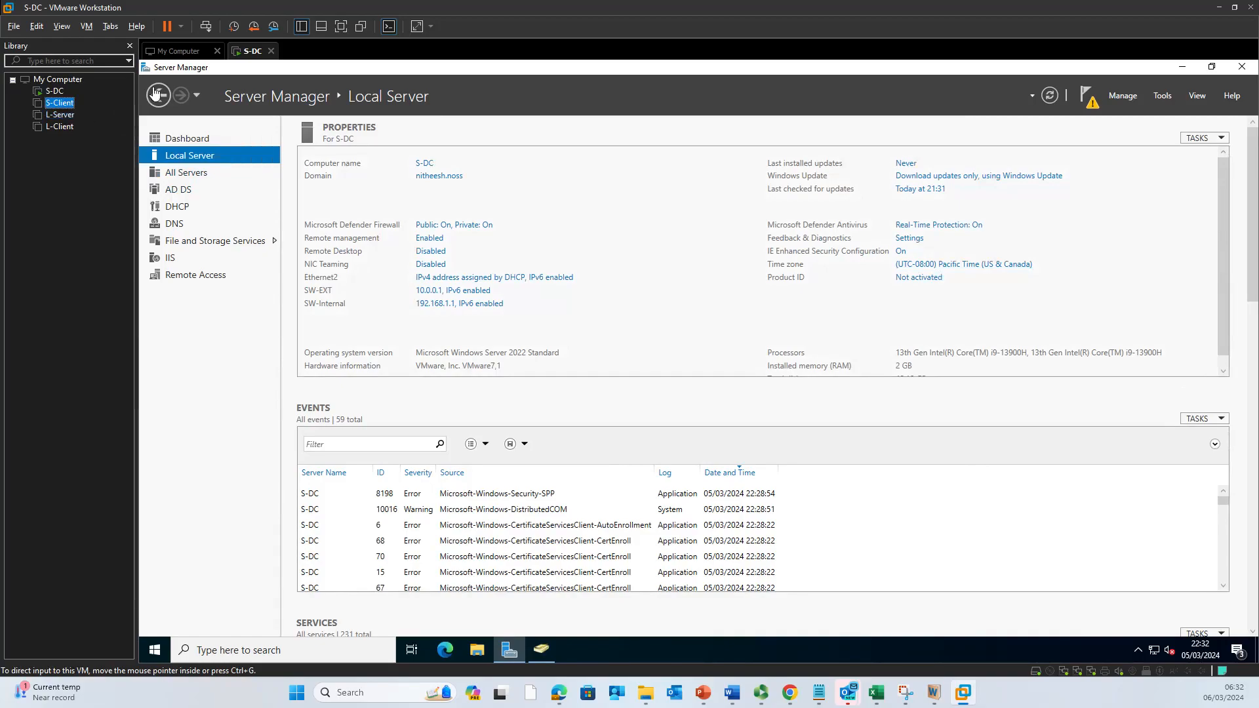
double_click(68, 103)
left_click(217, 99)
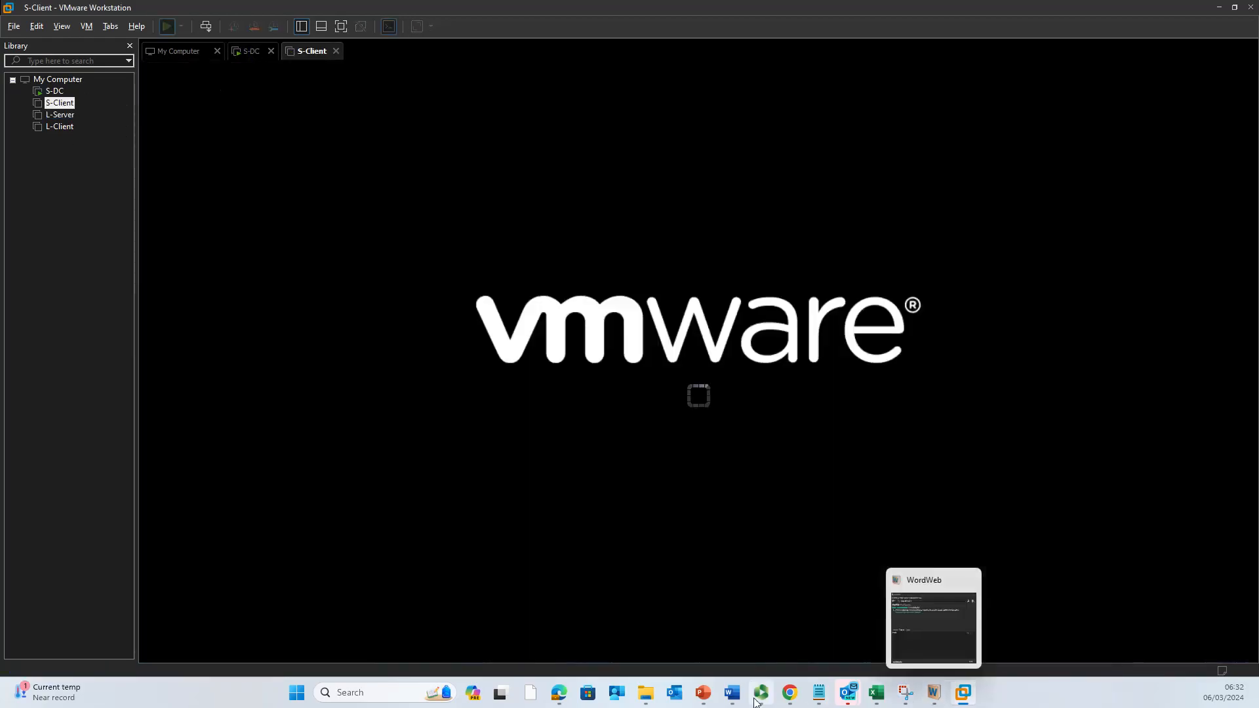
Step: In black ink, circle S-DC and the 192.168.1.2 Win 10 client and draw an arrow between them
mouse_move(732, 694)
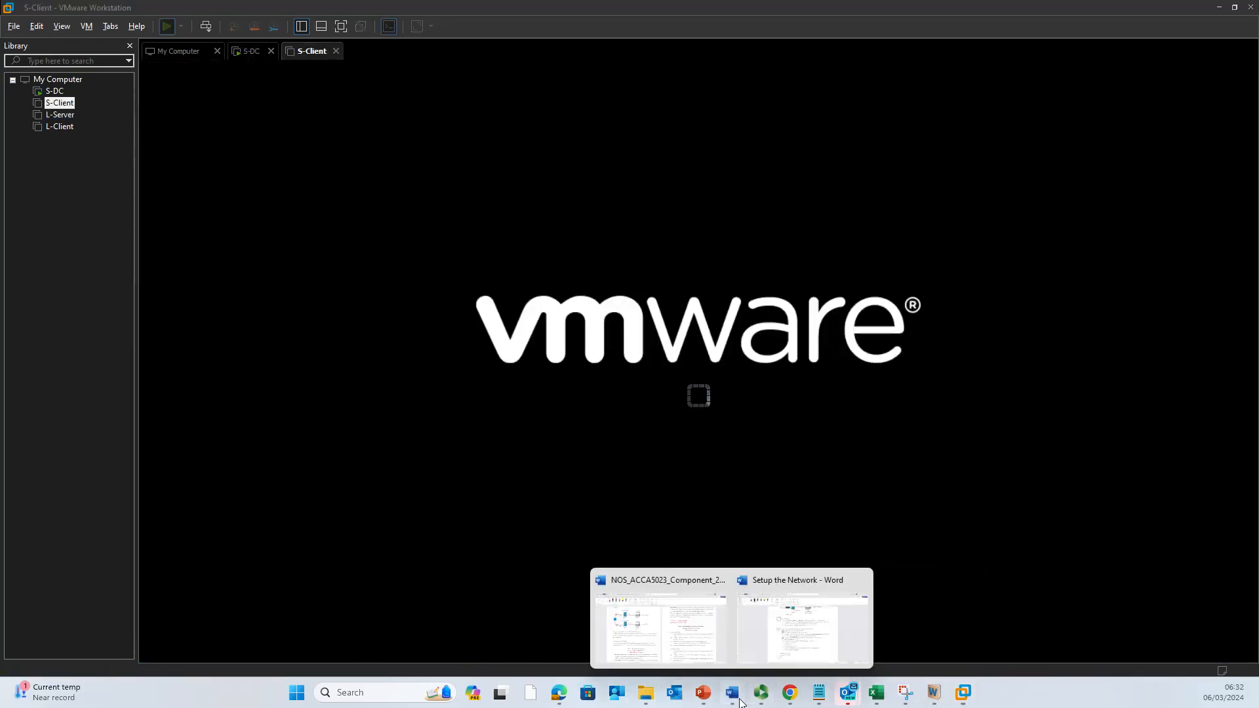
left_click(759, 640)
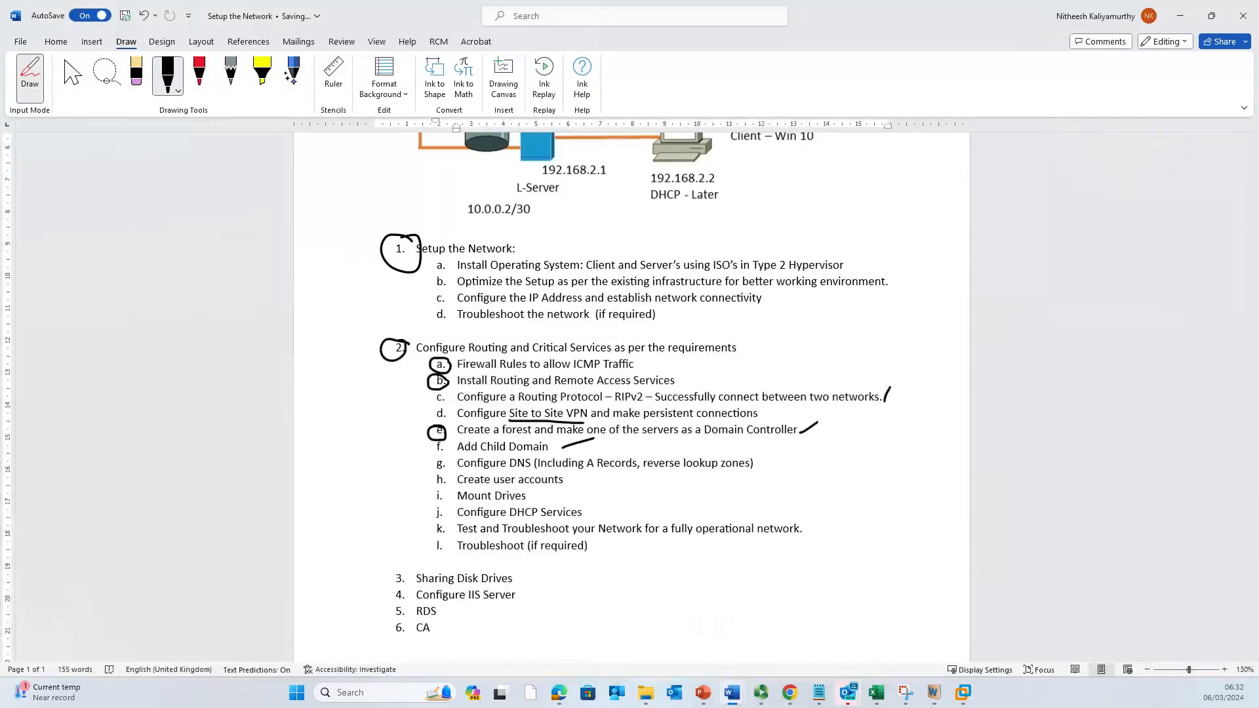
left_click(72, 76)
scroll(518, 282, "up", 5)
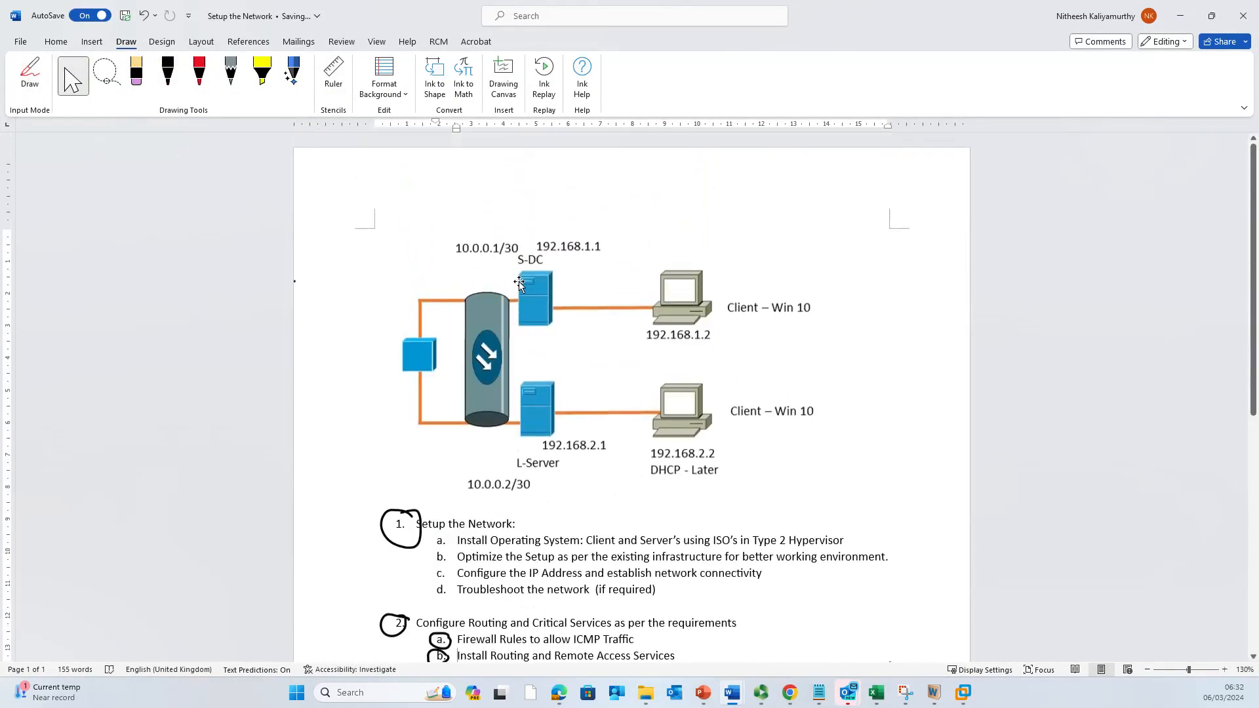
left_click(168, 77)
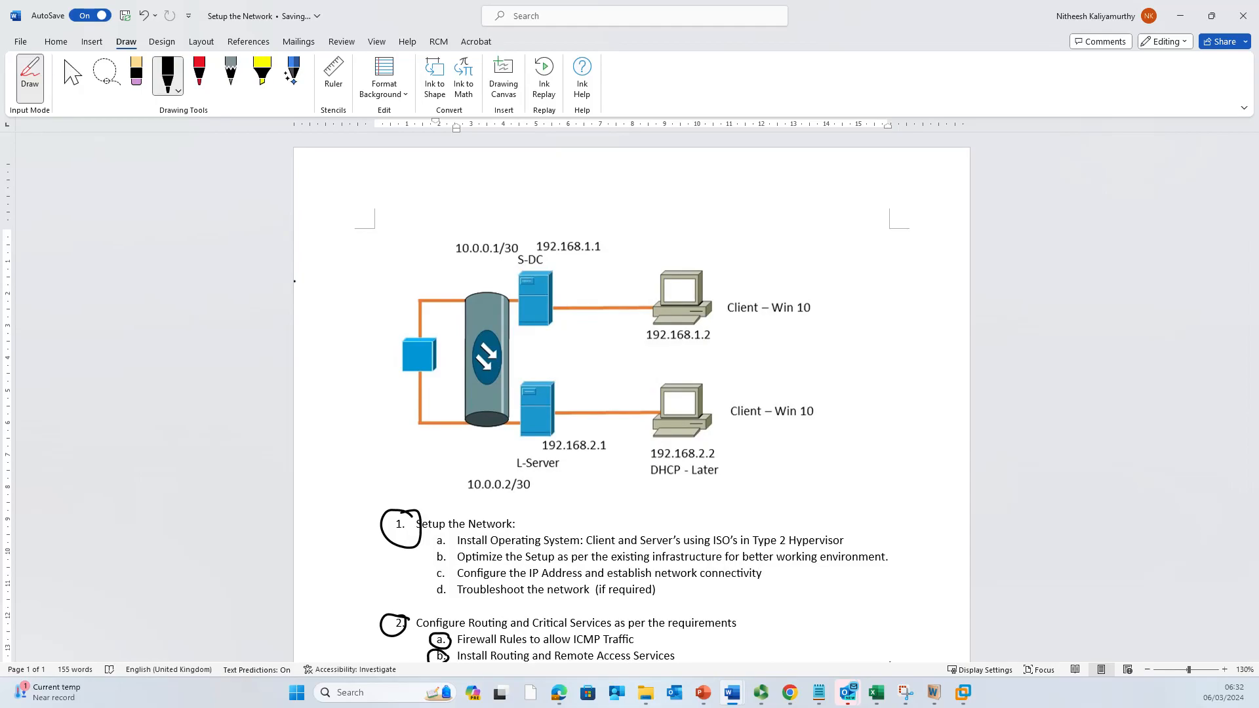
mouse_move(549, 268)
left_mouse_down()
mouse_move(519, 310)
mouse_move(587, 206)
mouse_move(599, 206)
mouse_move(591, 221)
mouse_move(637, 212)
mouse_move(721, 224)
left_mouse_up()
left_click(637, 214)
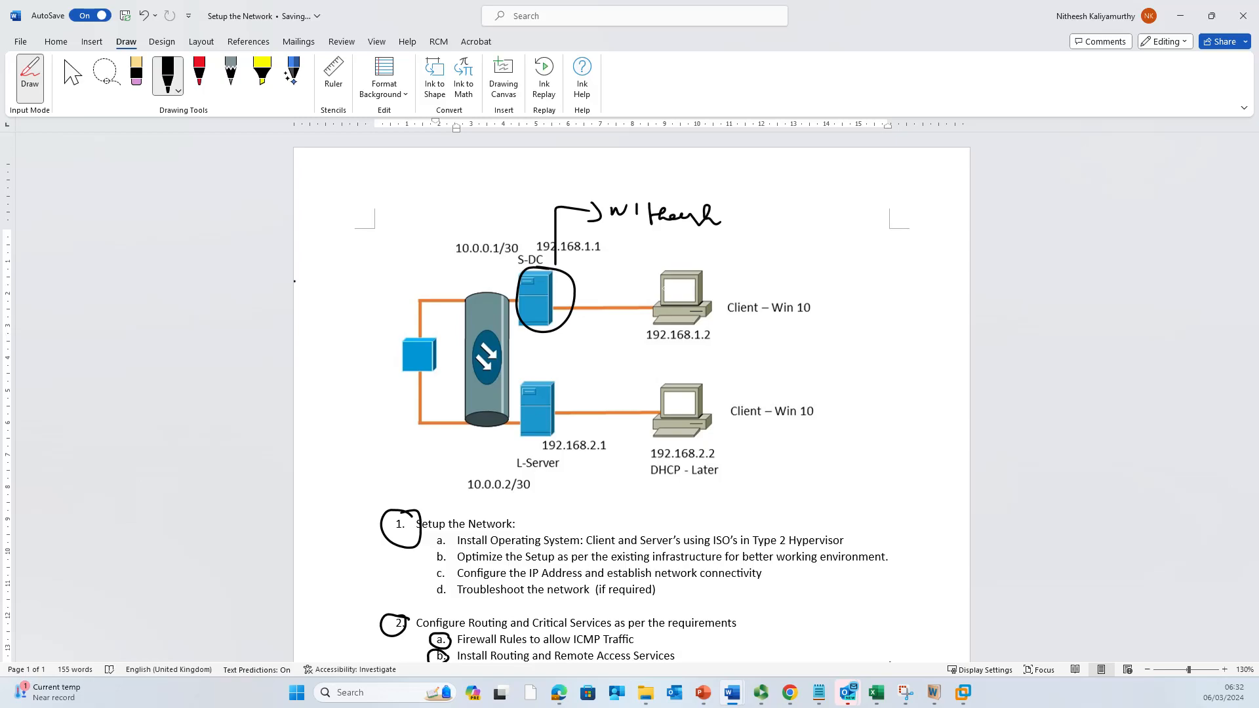
mouse_move(705, 267)
left_mouse_down()
mouse_move(643, 294)
mouse_move(722, 312)
mouse_move(717, 271)
left_mouse_up()
mouse_move(652, 297)
left_mouse_down()
mouse_move(606, 263)
mouse_move(579, 275)
mouse_move(605, 276)
left_mouse_up()
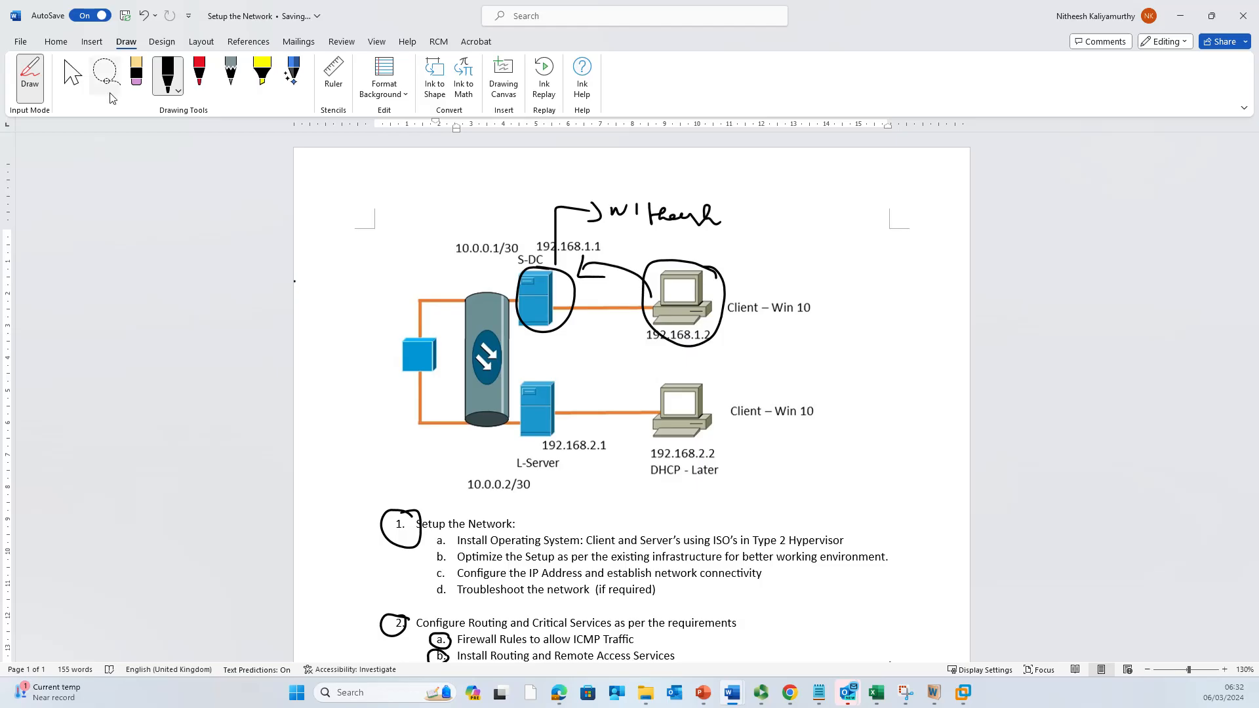
left_click(72, 72)
left_click(1174, 18)
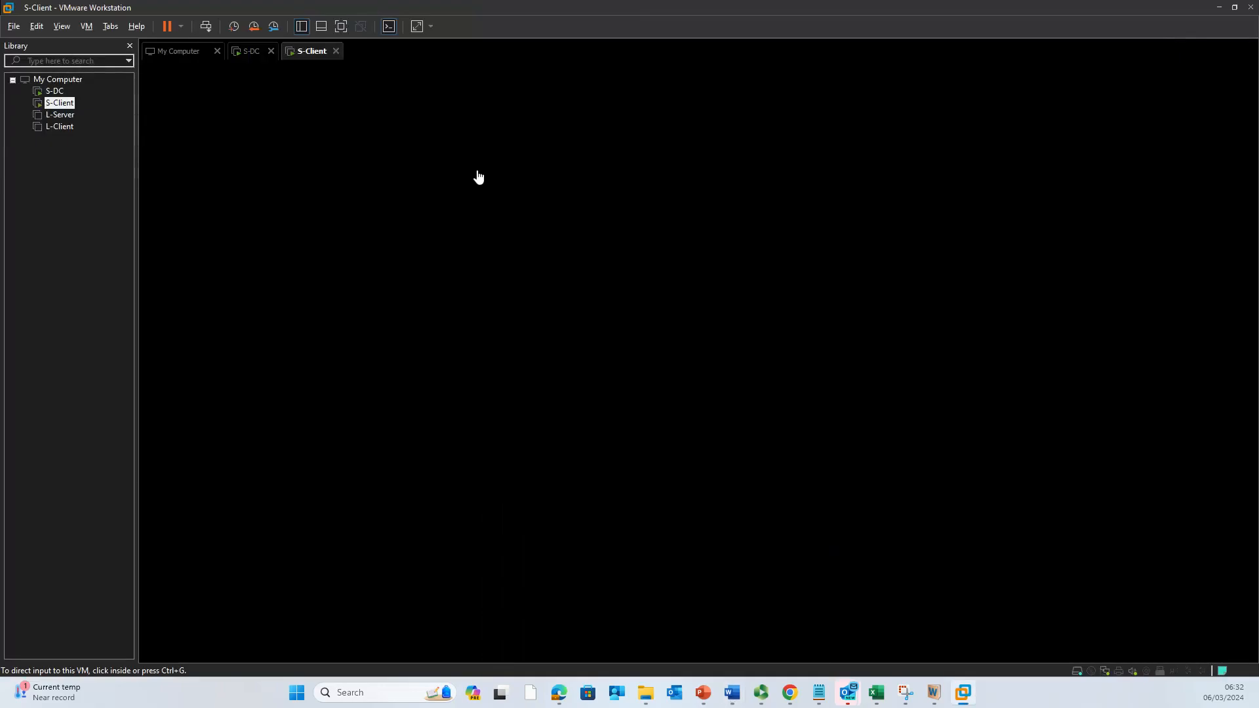
Step: Sign in to S-Client with the account password
left_click(355, 133)
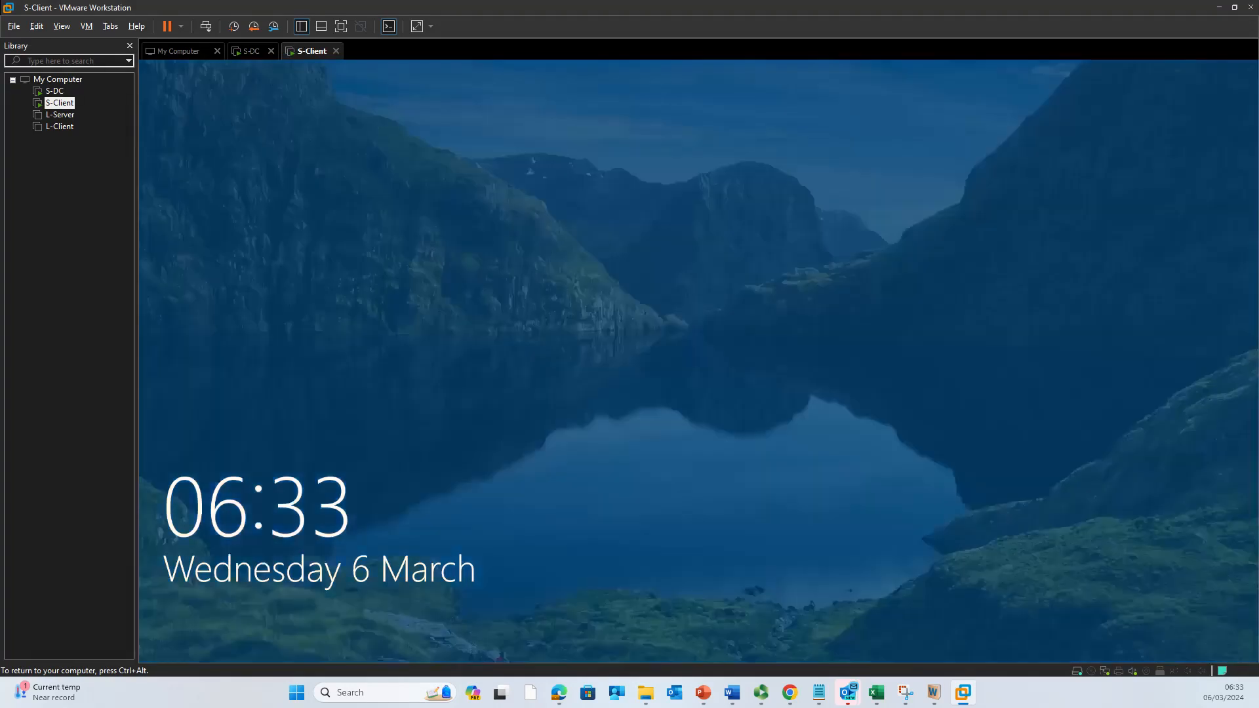
left_click(670, 302)
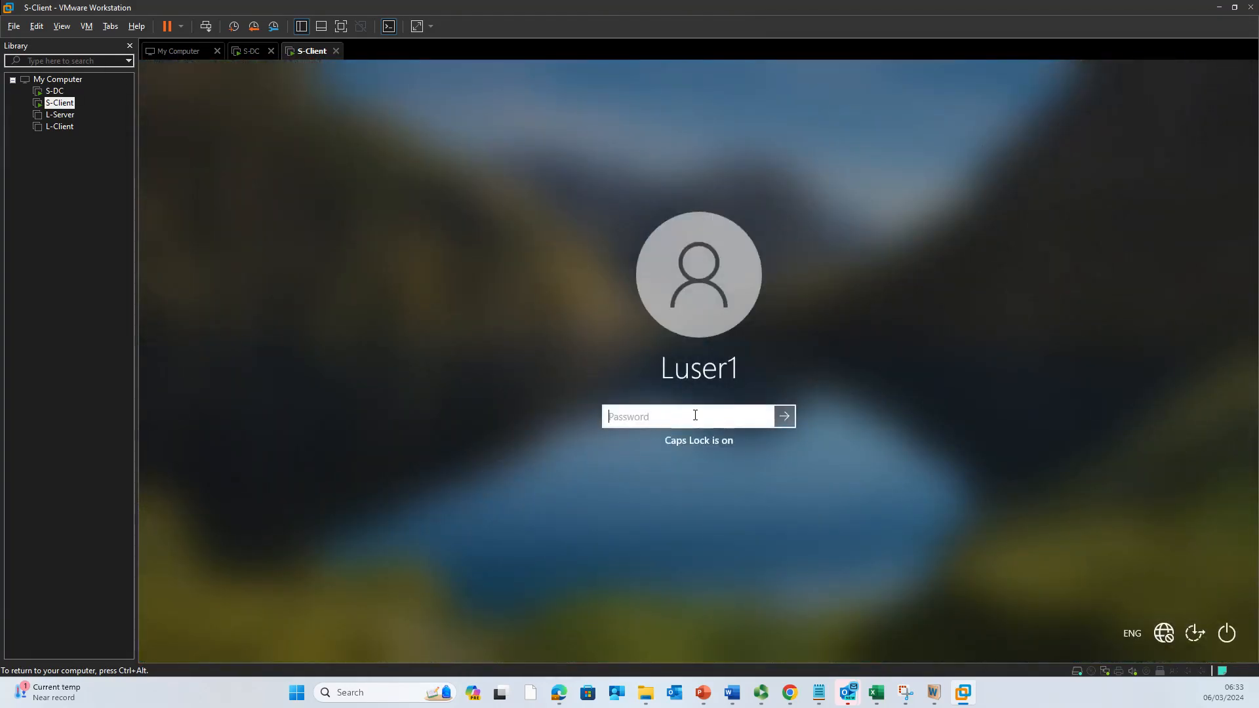
type("1234••••")
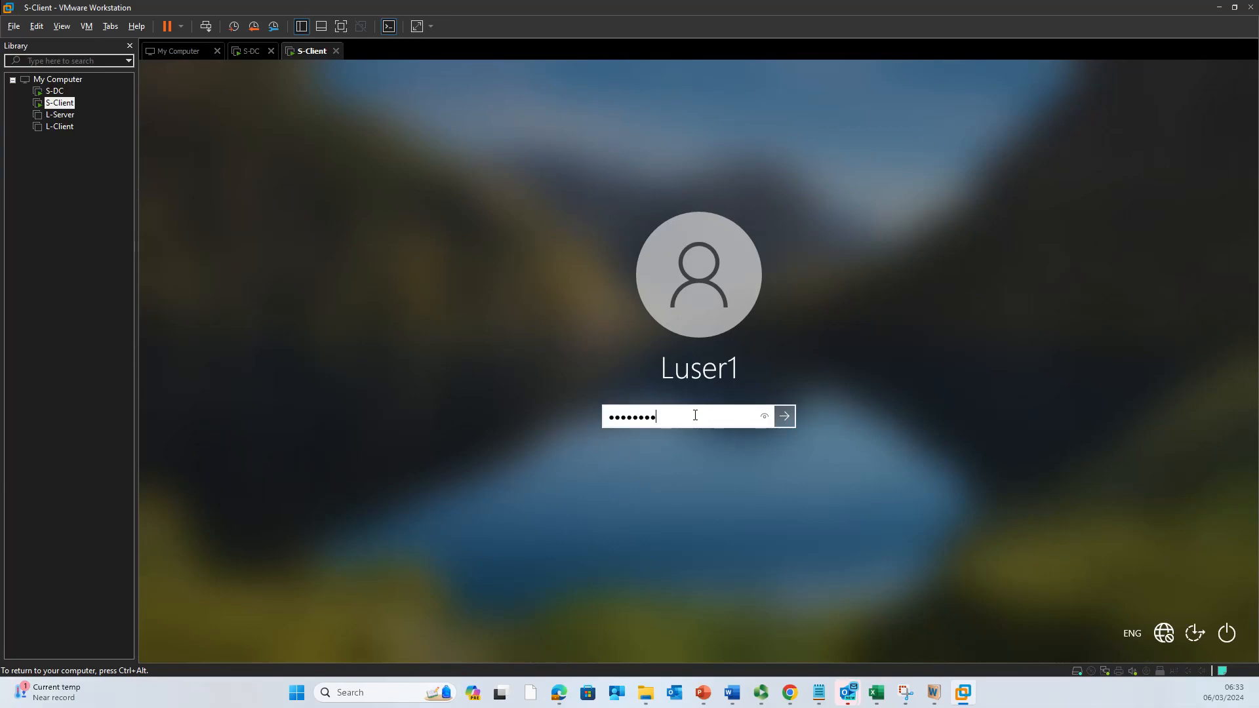
key("Return")
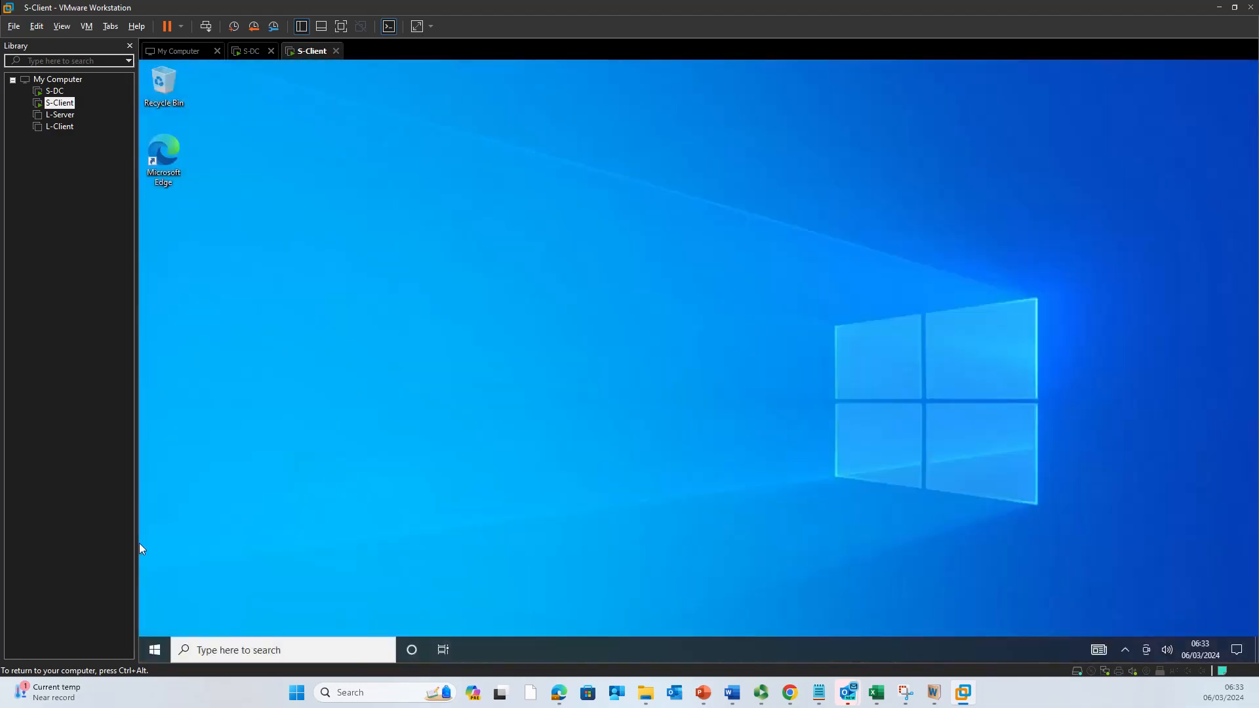
Step: Open About, then Advanced system settings on its Computer Name tab showing S-Client in WORKGROUP
left_click(156, 651)
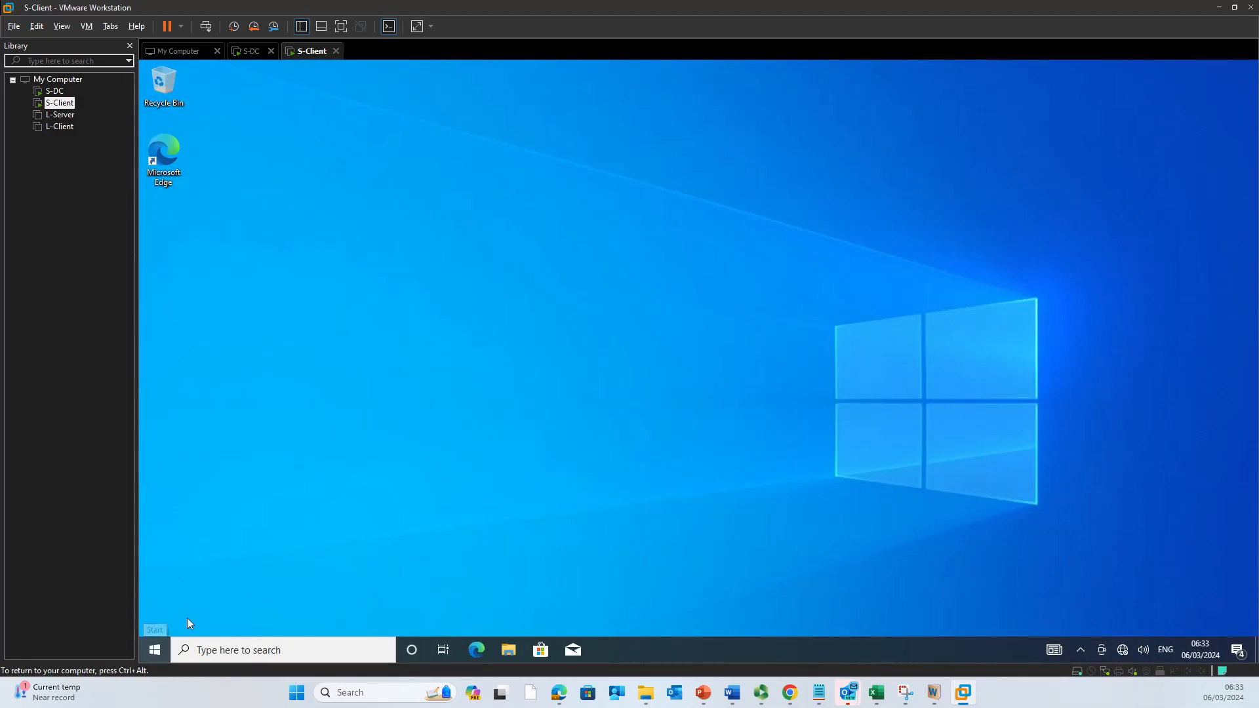
right_click(154, 650)
left_click(203, 353)
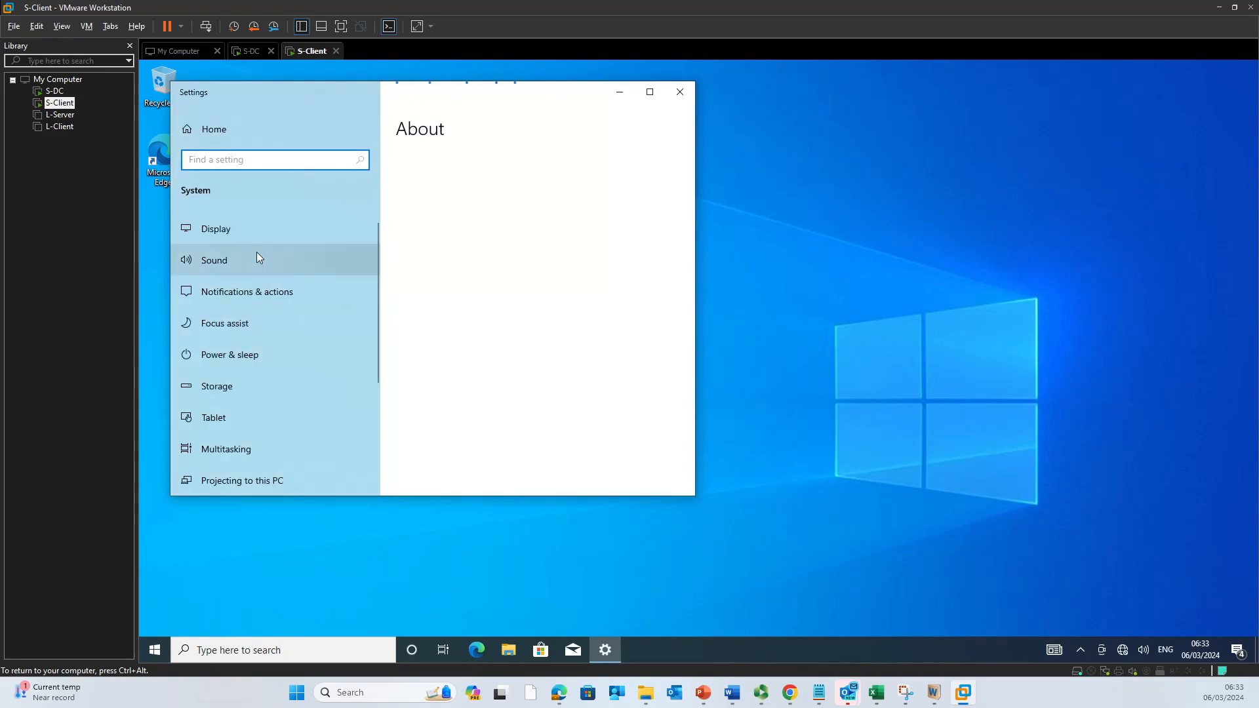
left_click(650, 91)
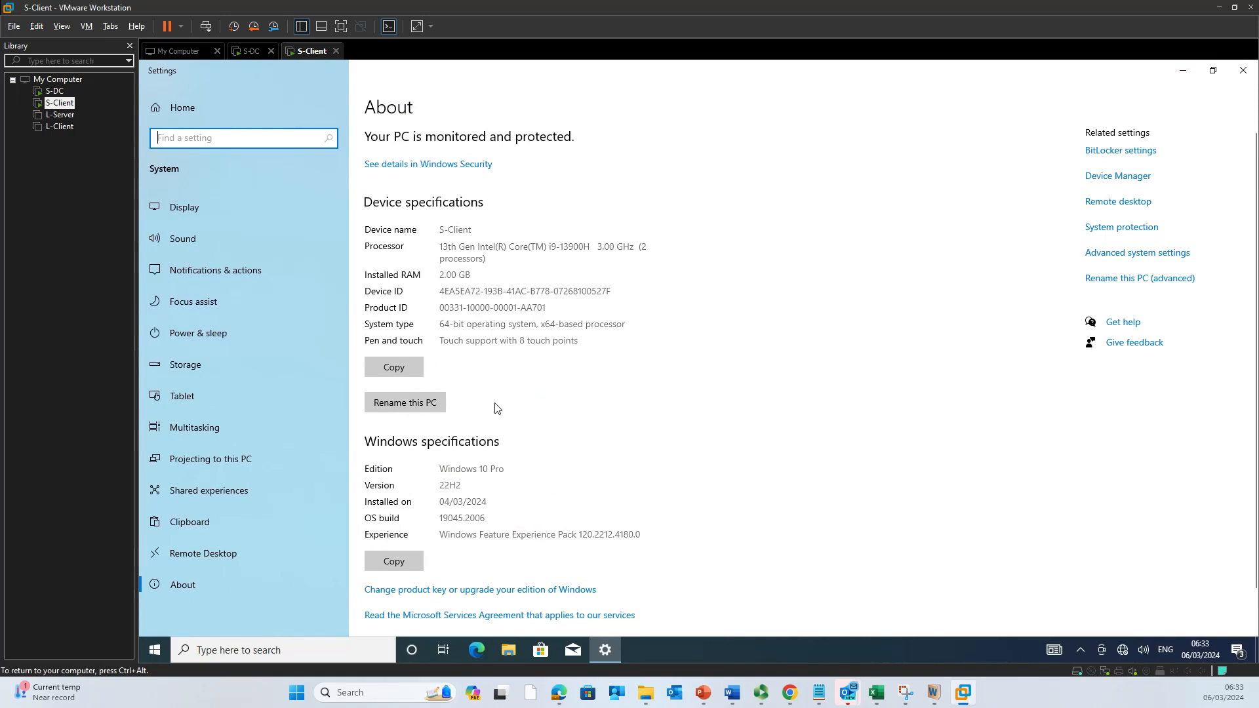
scroll(493, 503, "down", 1)
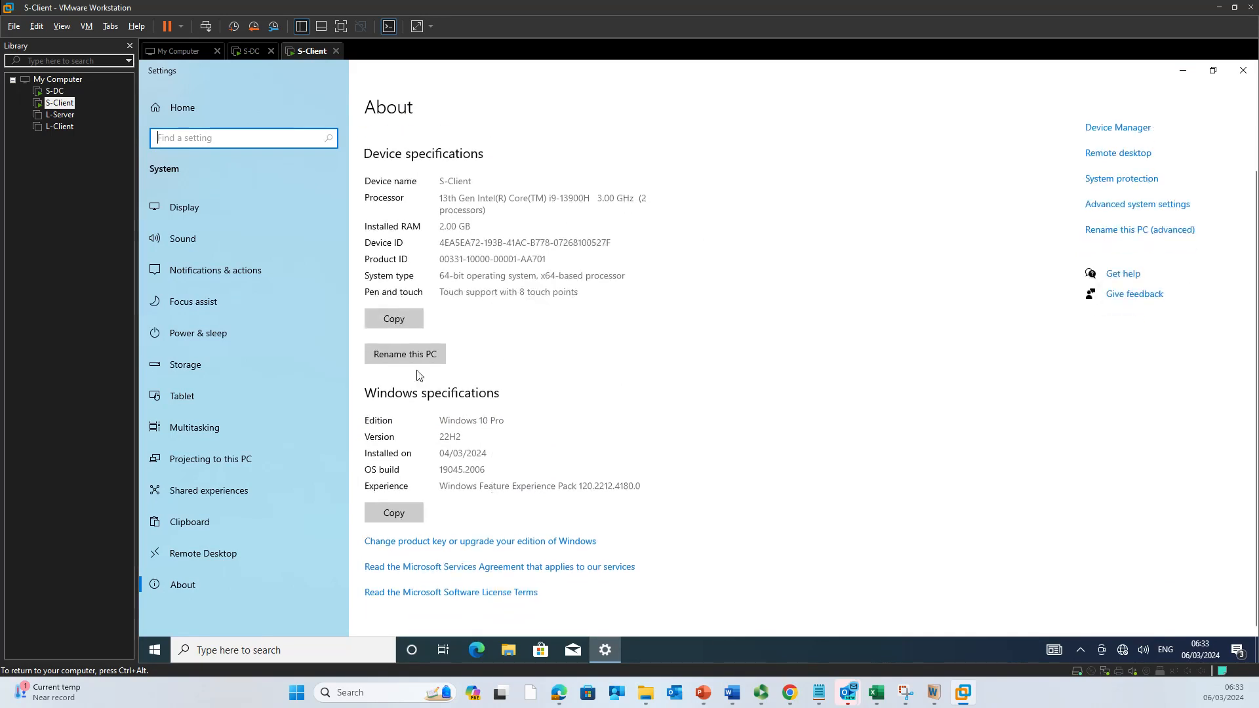
scroll(501, 414, "up", 1)
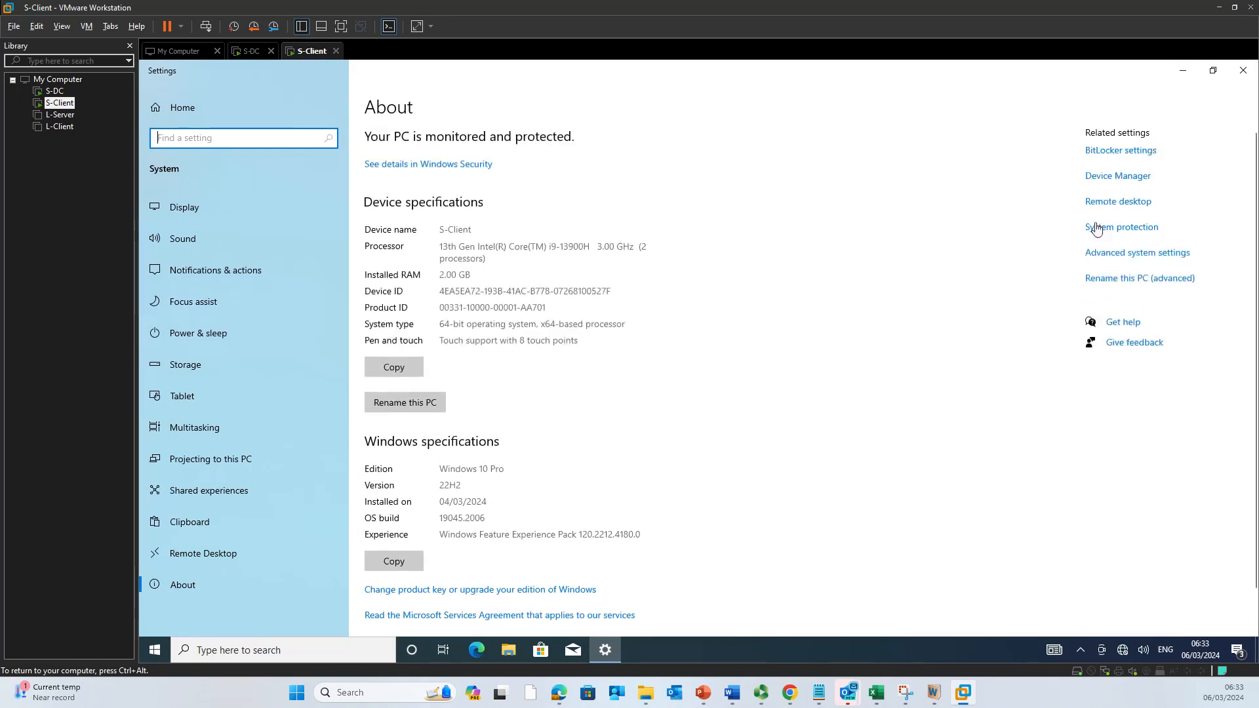
left_click(1132, 254)
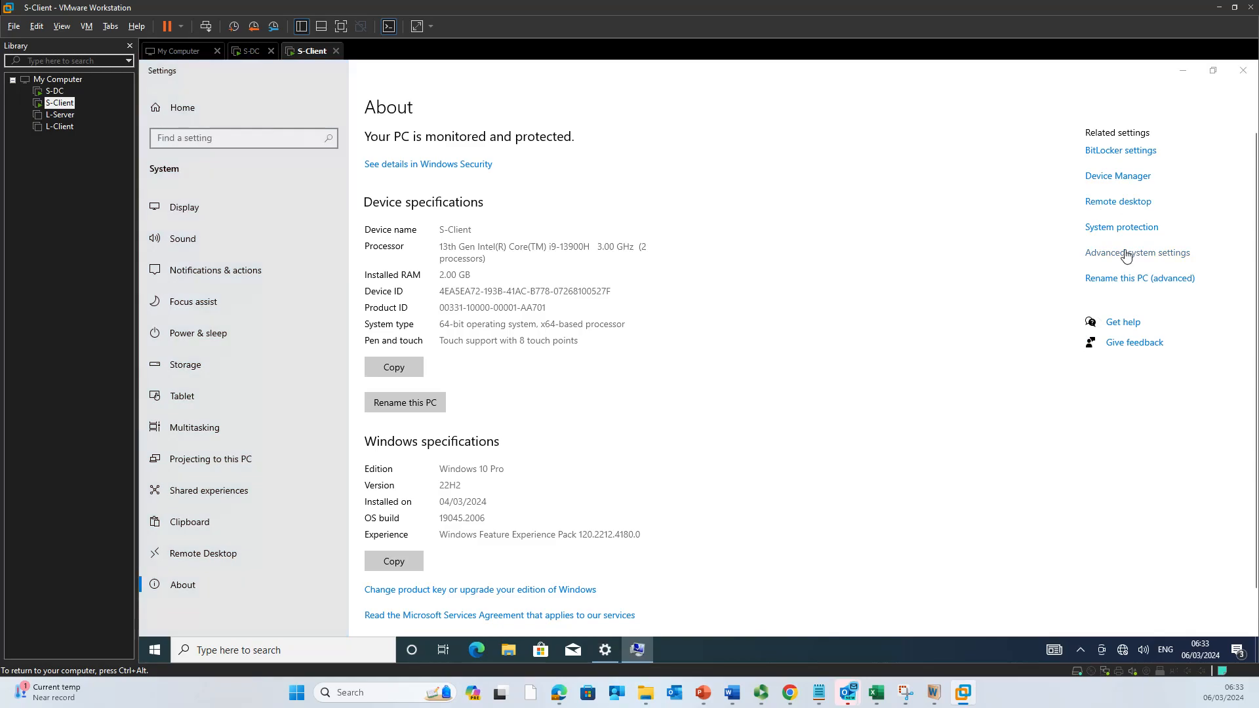
left_click(217, 126)
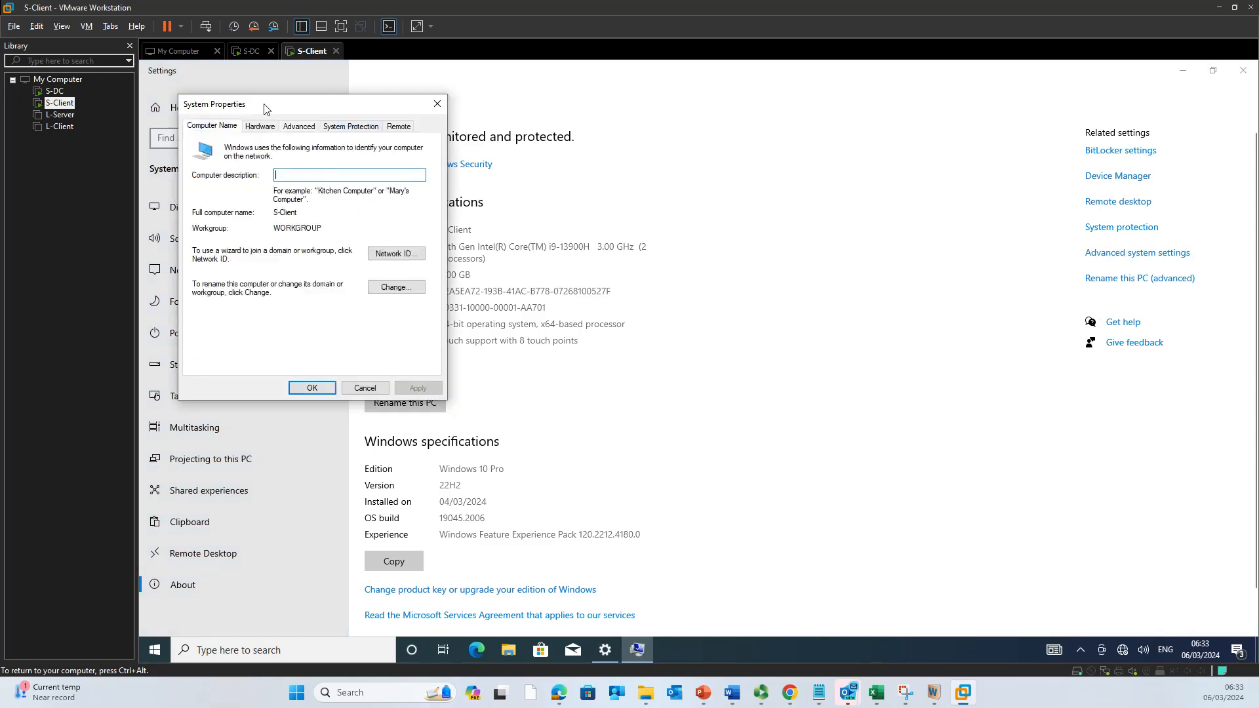
left_click_drag(266, 107, 721, 147)
left_click_drag(759, 255, 726, 256)
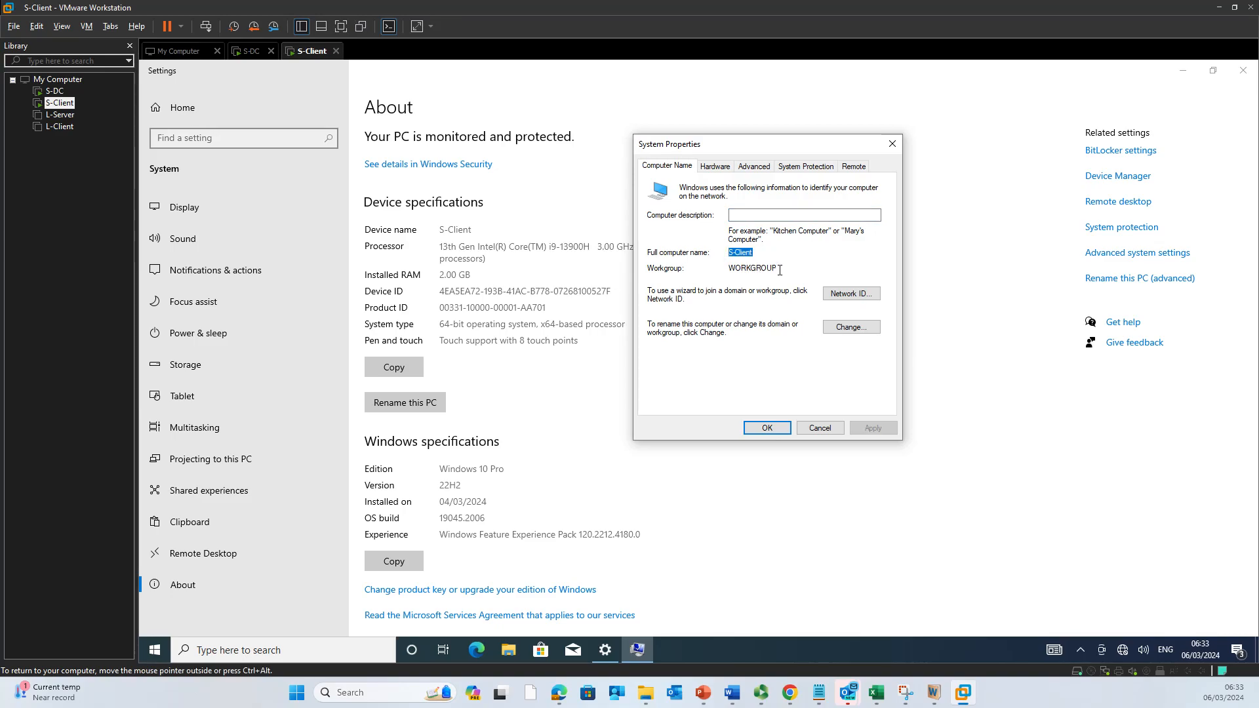
left_click_drag(780, 270, 728, 273)
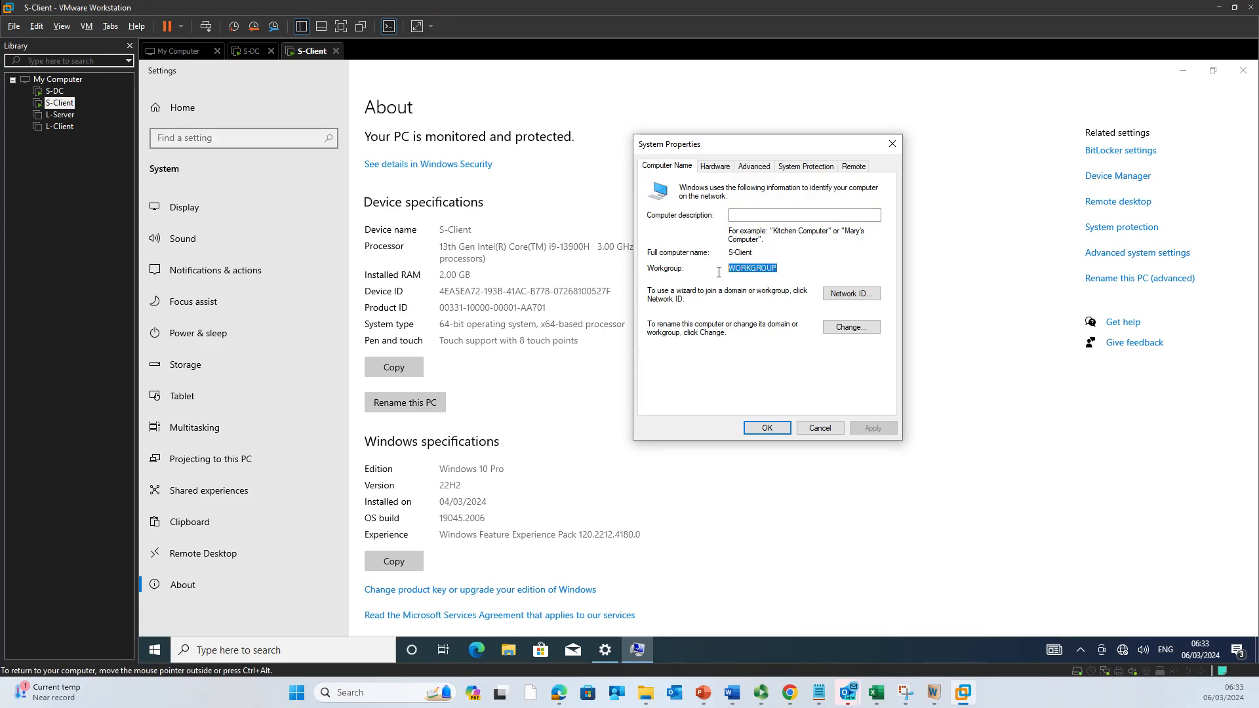
left_click(249, 51)
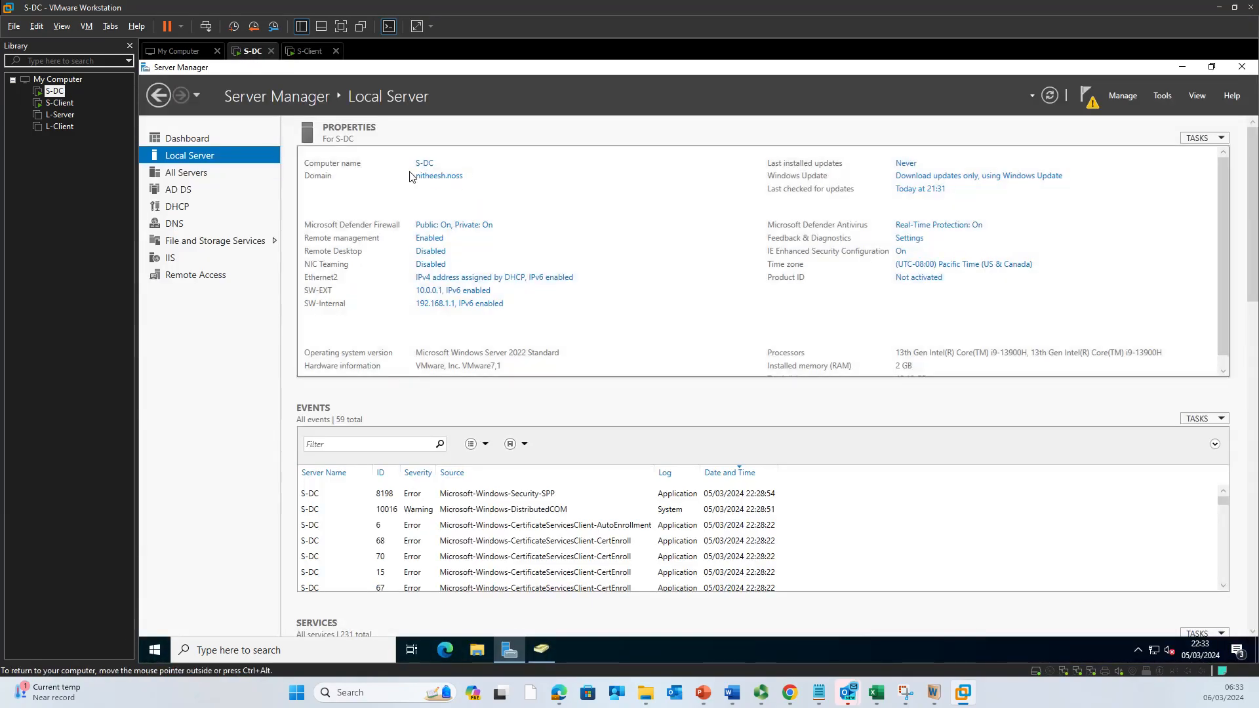
left_click(305, 52)
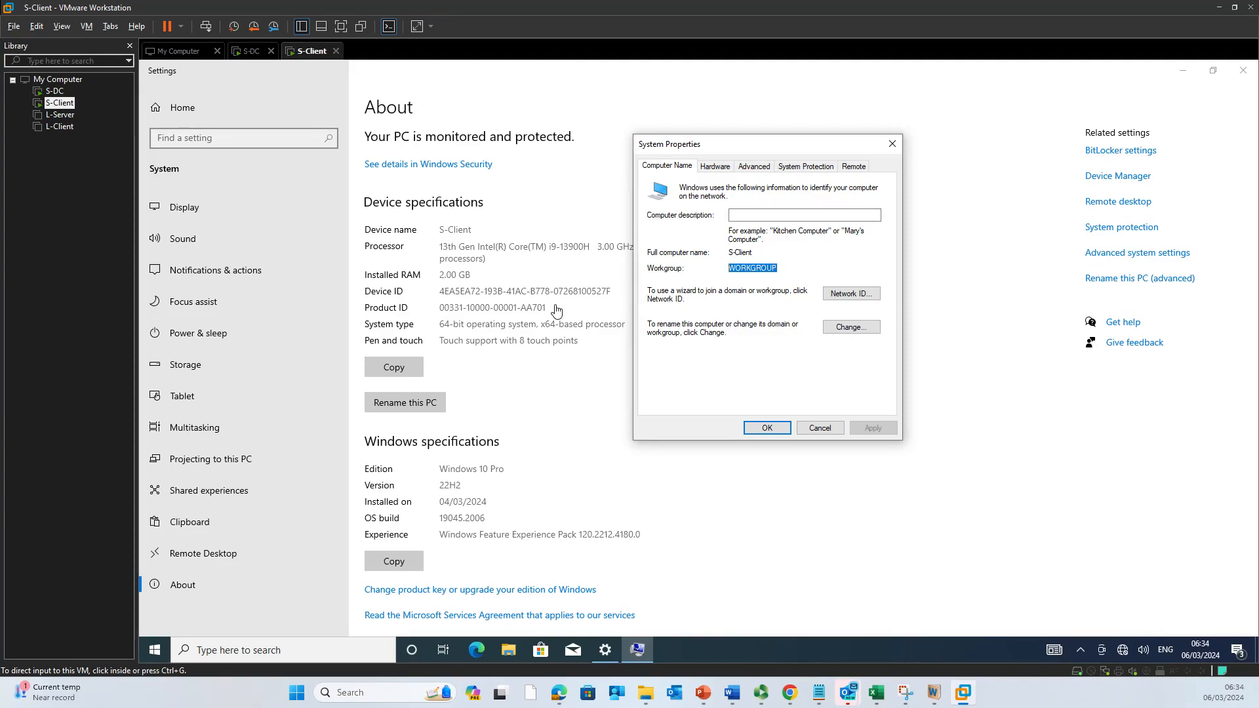
left_click(251, 51)
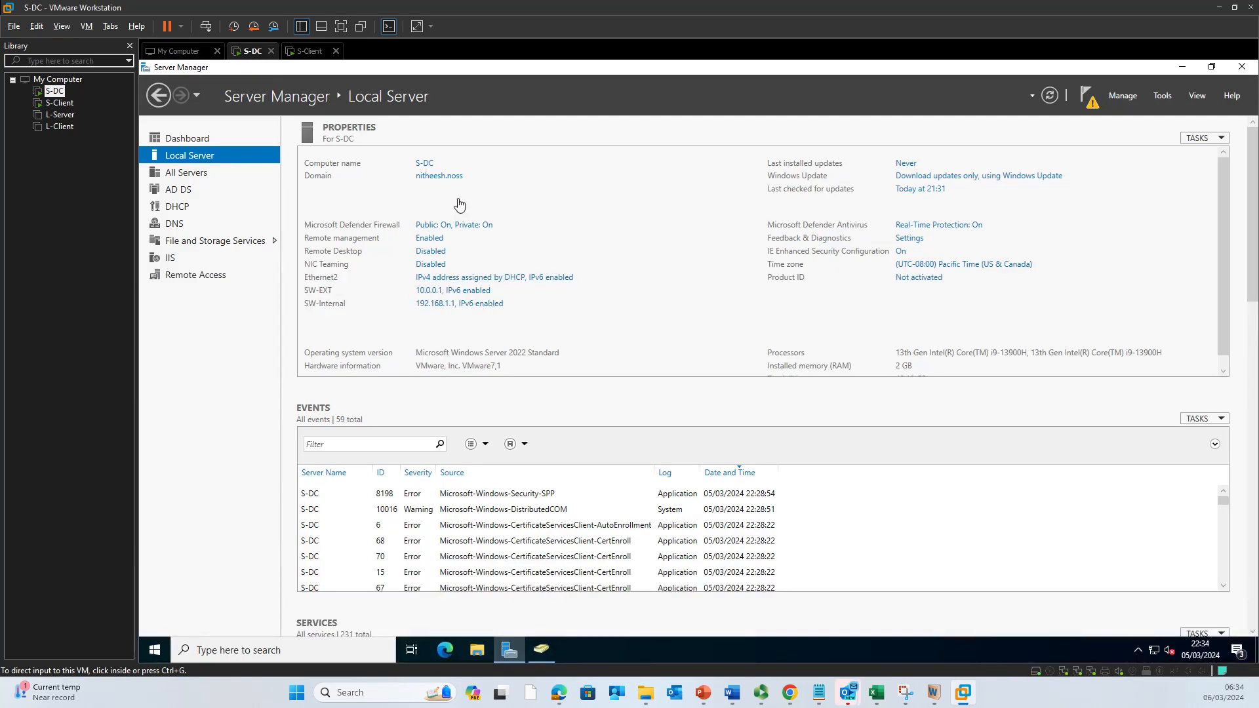
left_click(317, 51)
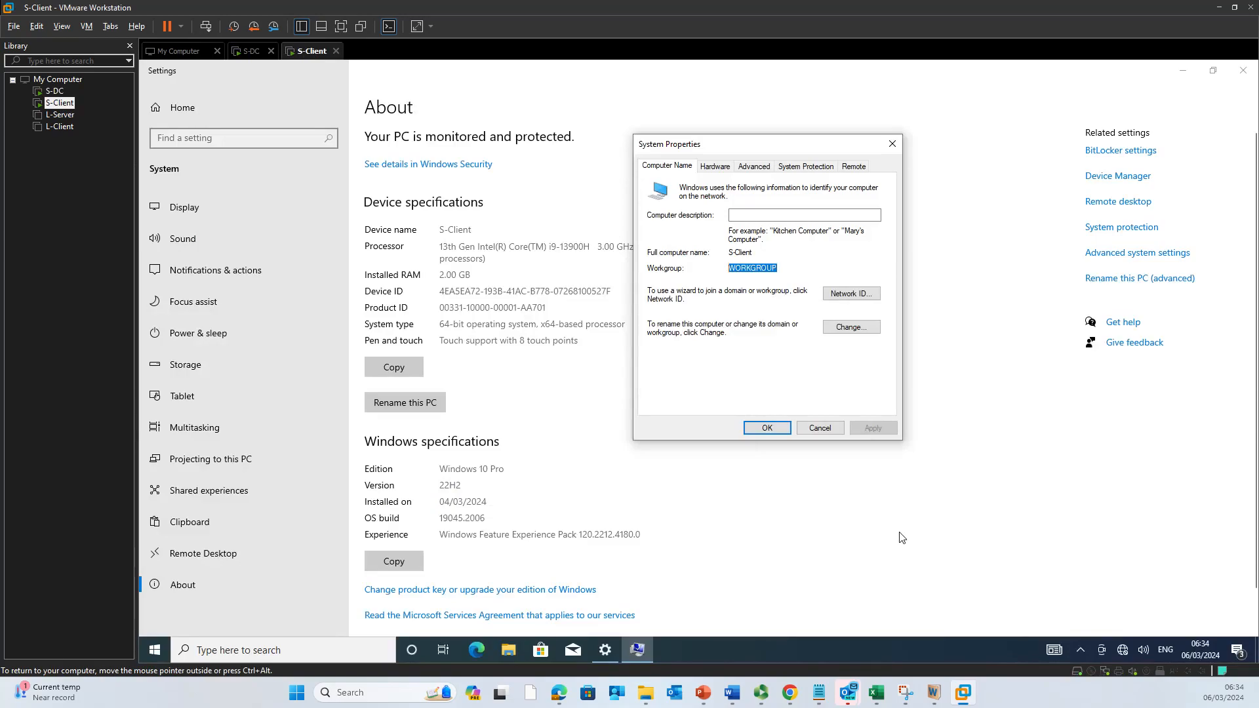
Step: In cmd on S-Client, run ipconfig and ping 192.168.1.1 with 0% loss, then switch to S-DC
key("super+r")
key("Return")
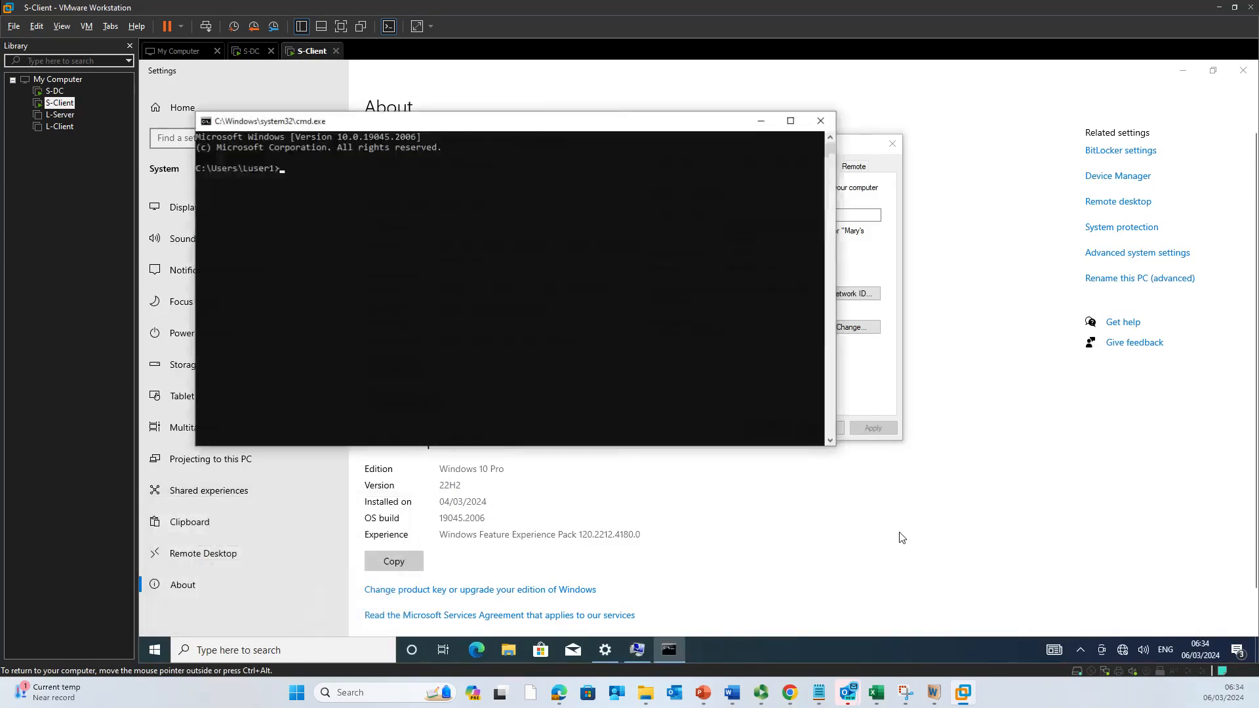
type("ipconfig")
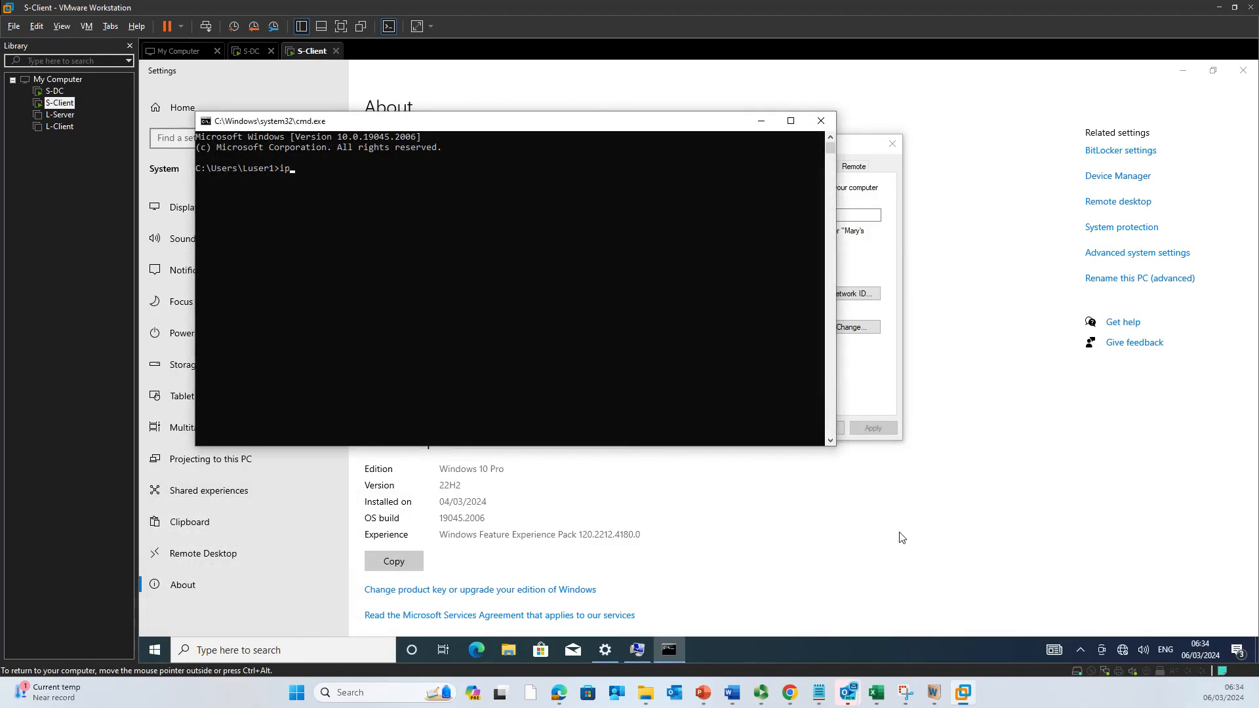
key("Return")
type("pi")
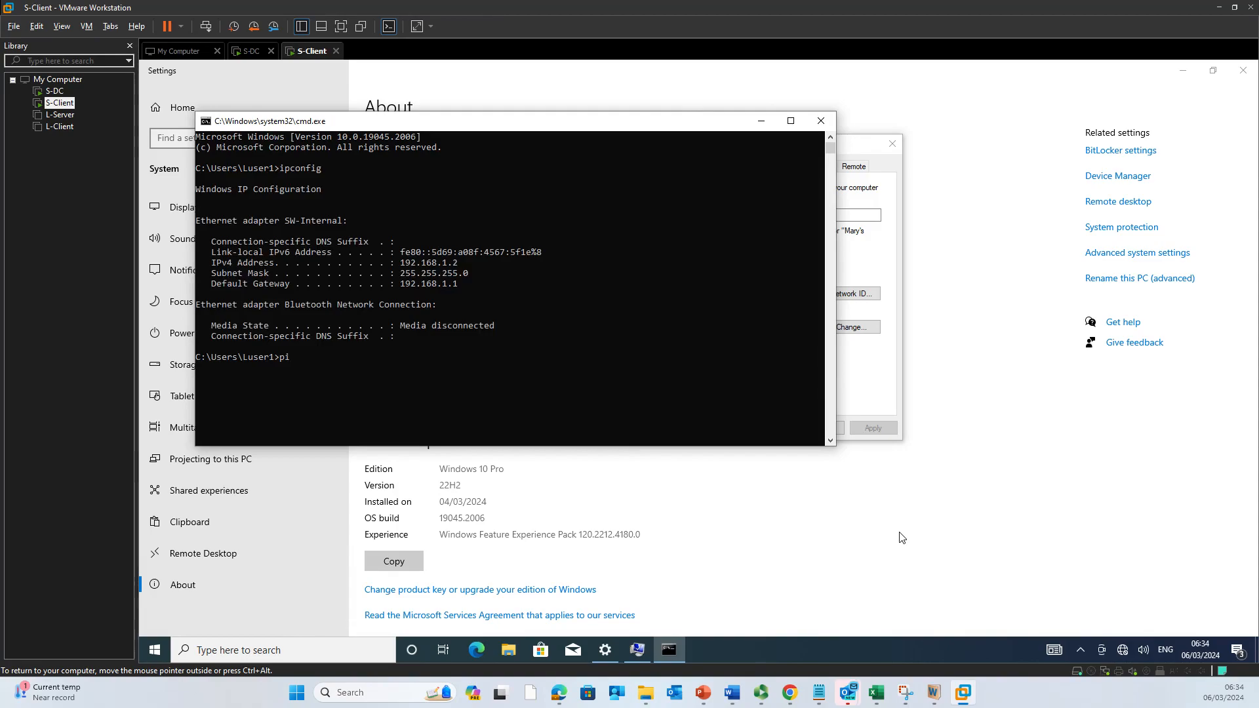
type("ng 192.168.1.1")
key("Return")
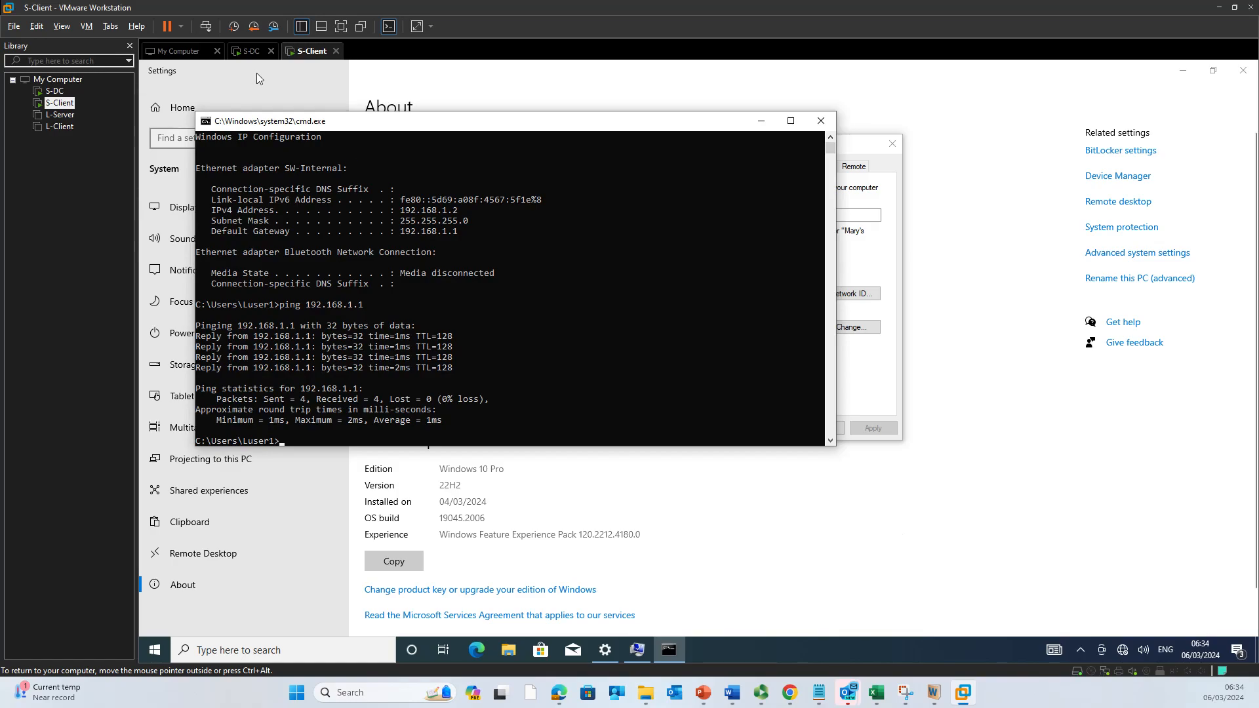
left_click(251, 51)
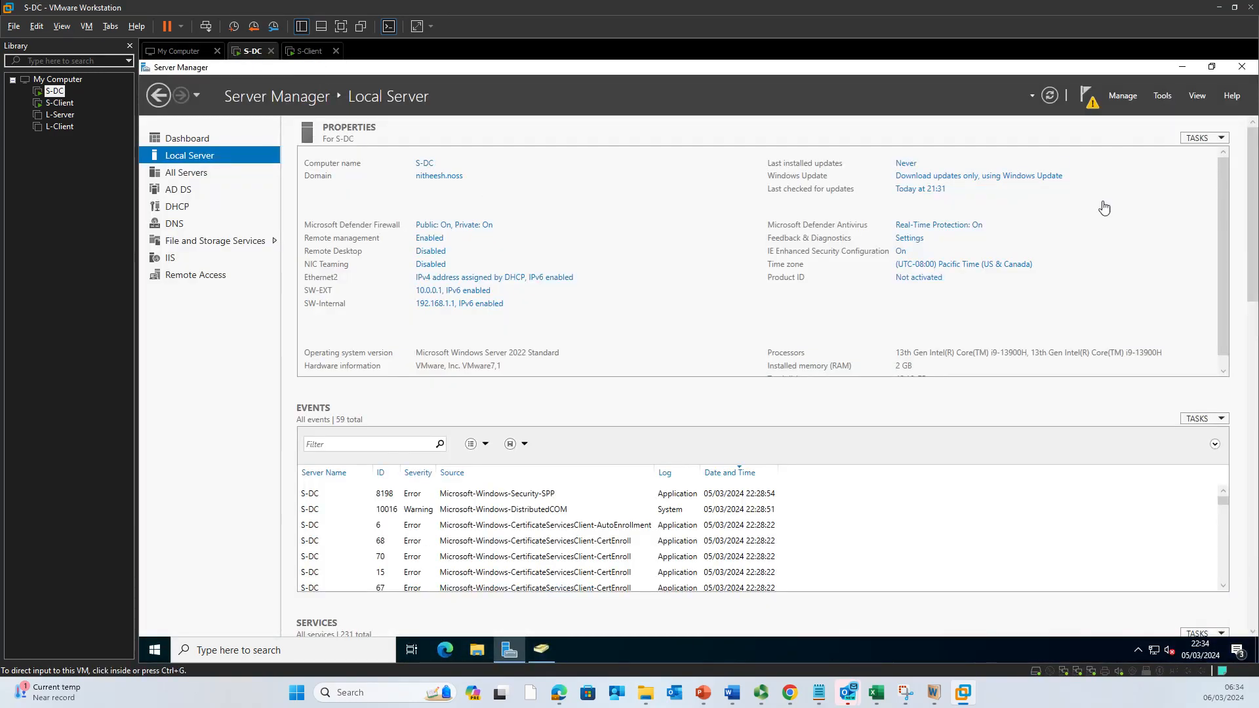
Step: Refresh S-DC's Computers container in Active Directory Users and Computers, see it's still empty, and return to S-Client
left_click(541, 650)
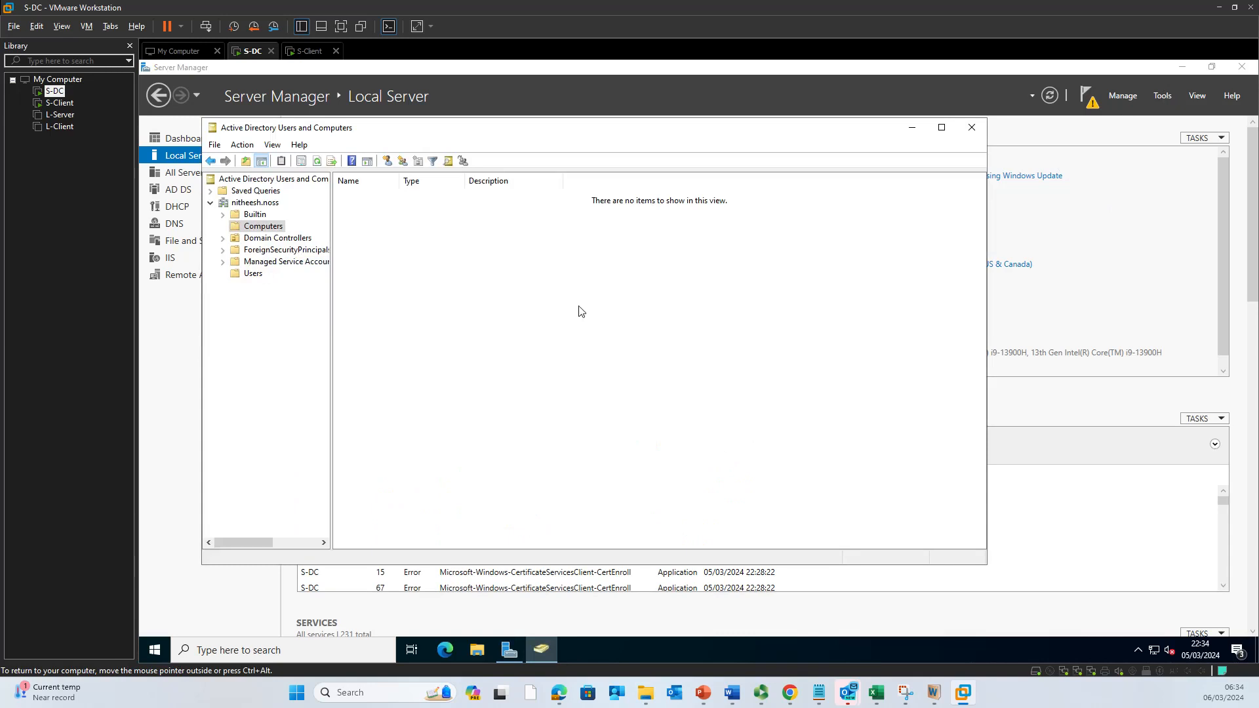
right_click(480, 247)
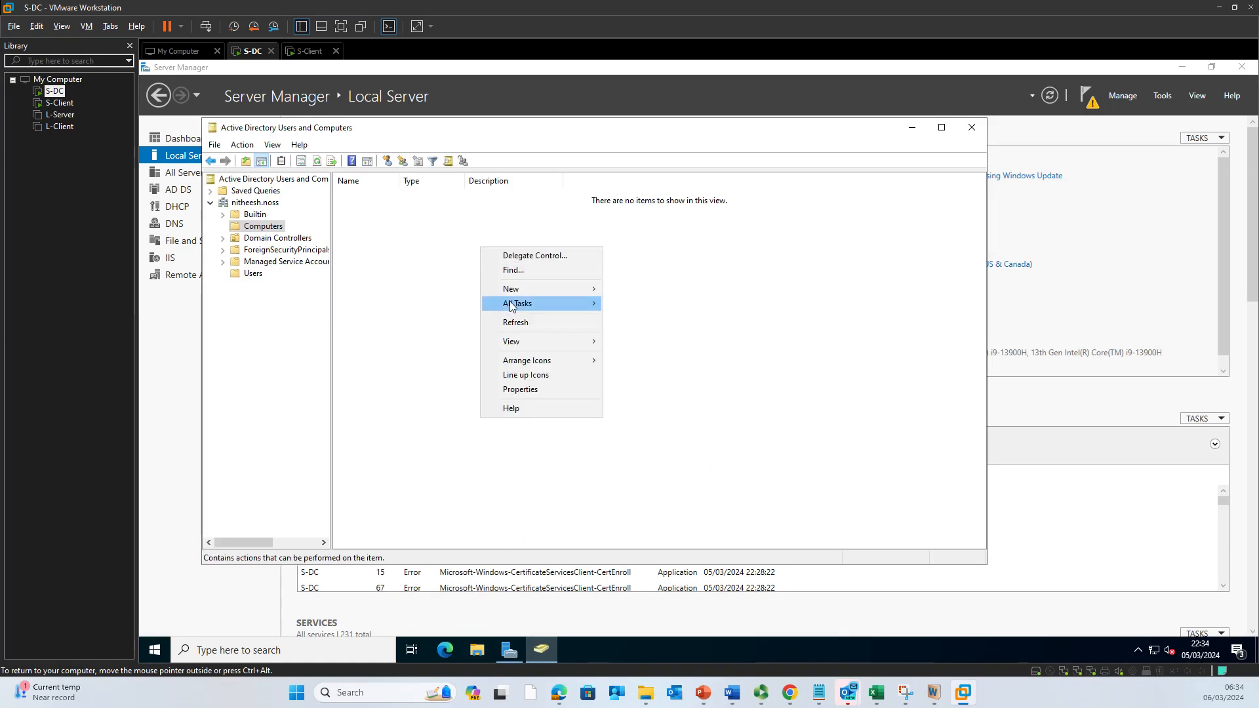
left_click(519, 322)
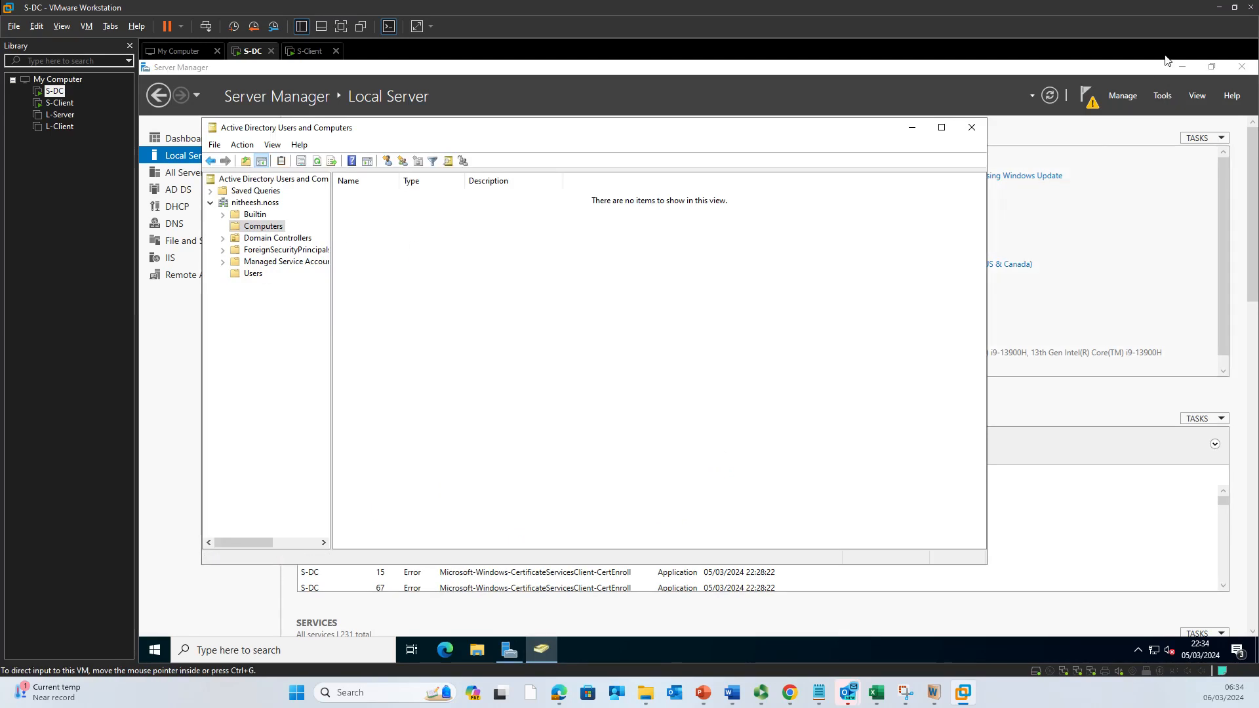
left_click(303, 52)
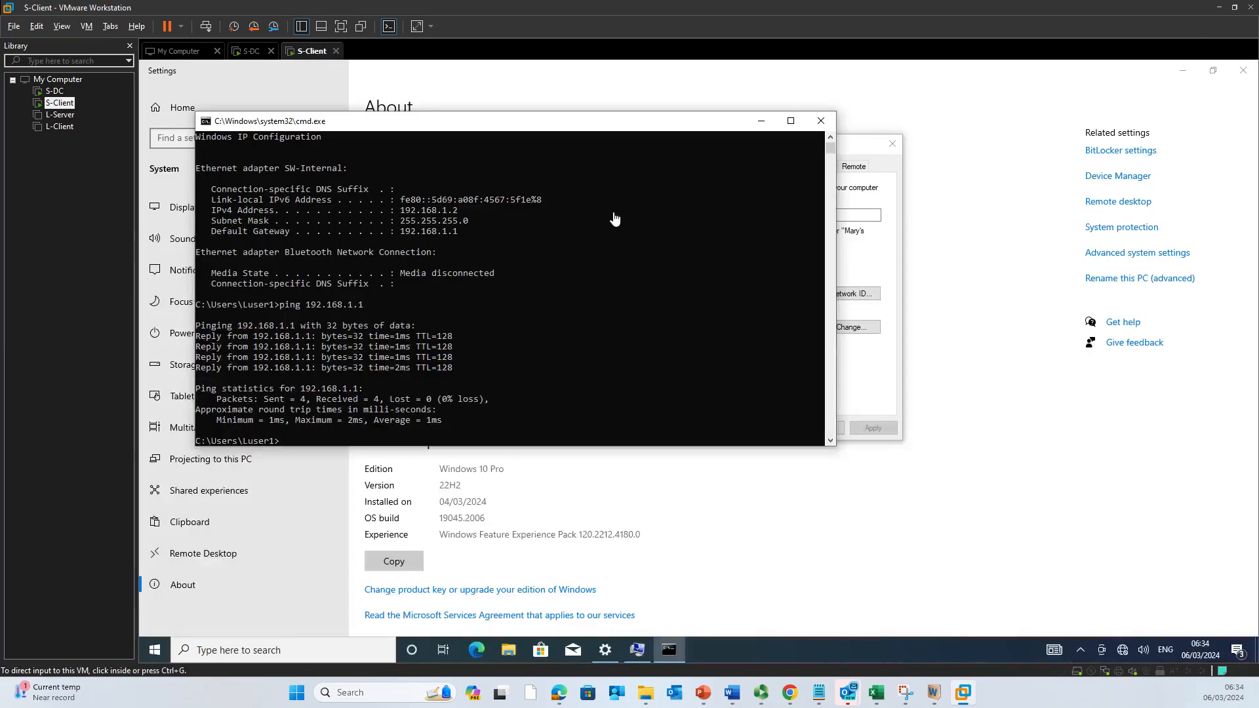
left_click(251, 51)
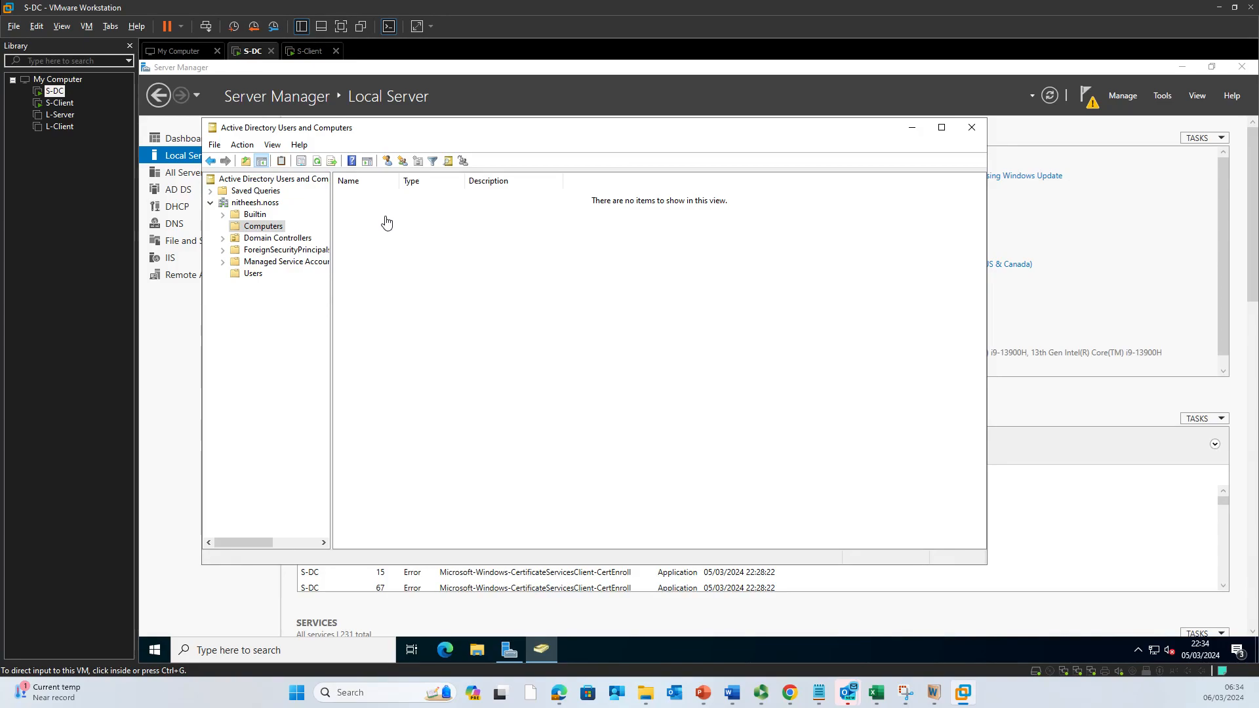
left_click(313, 52)
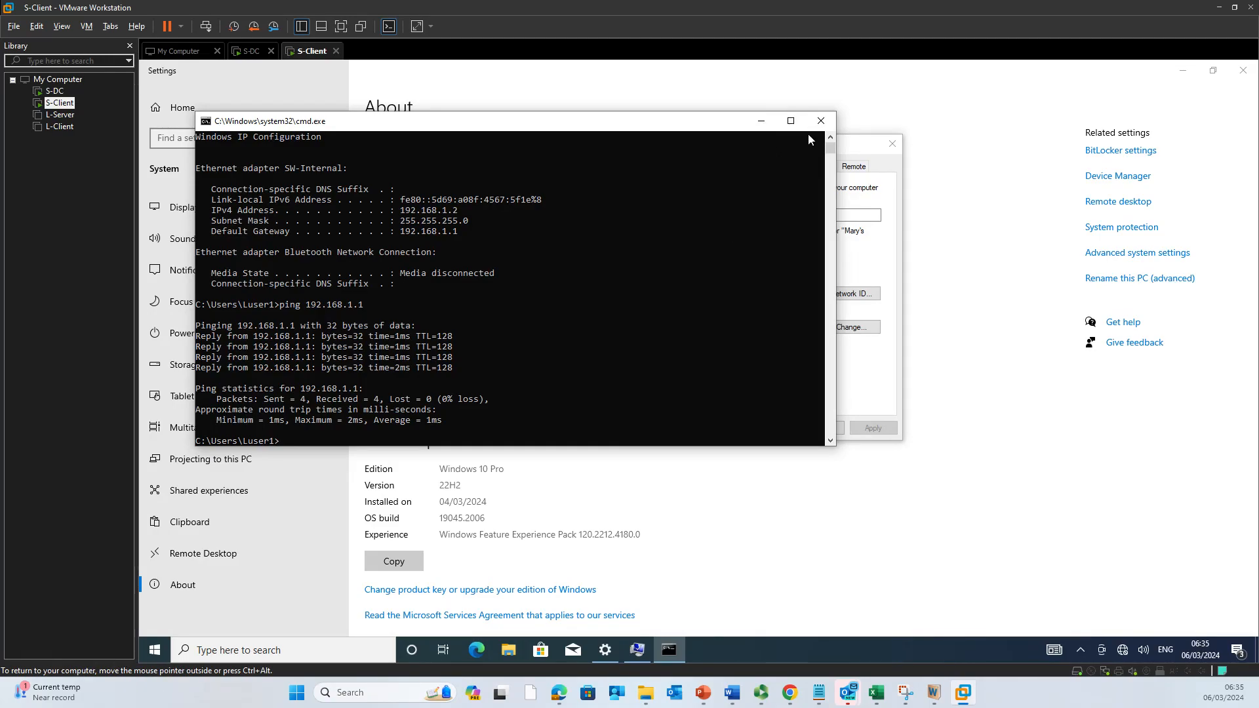
Step: Change S-Client's membership from WORKGROUP to the nitheesh.noss domain and attempt the join
left_click(761, 121)
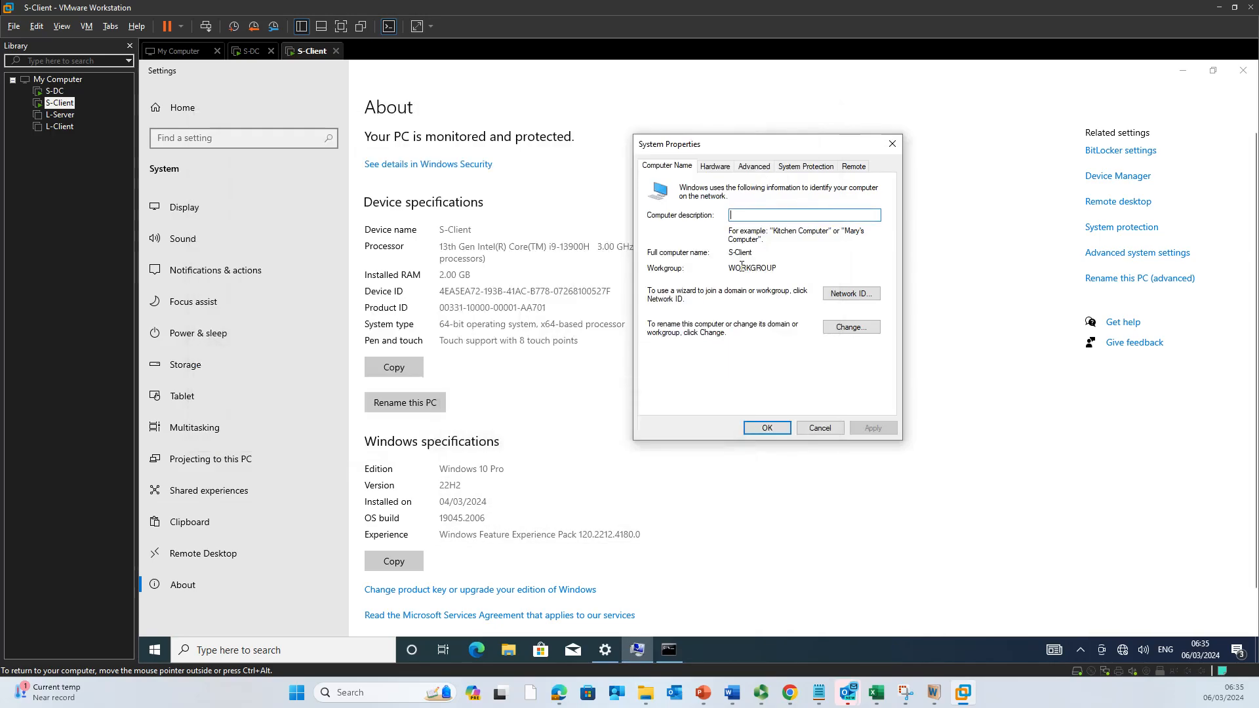
double_click(709, 274)
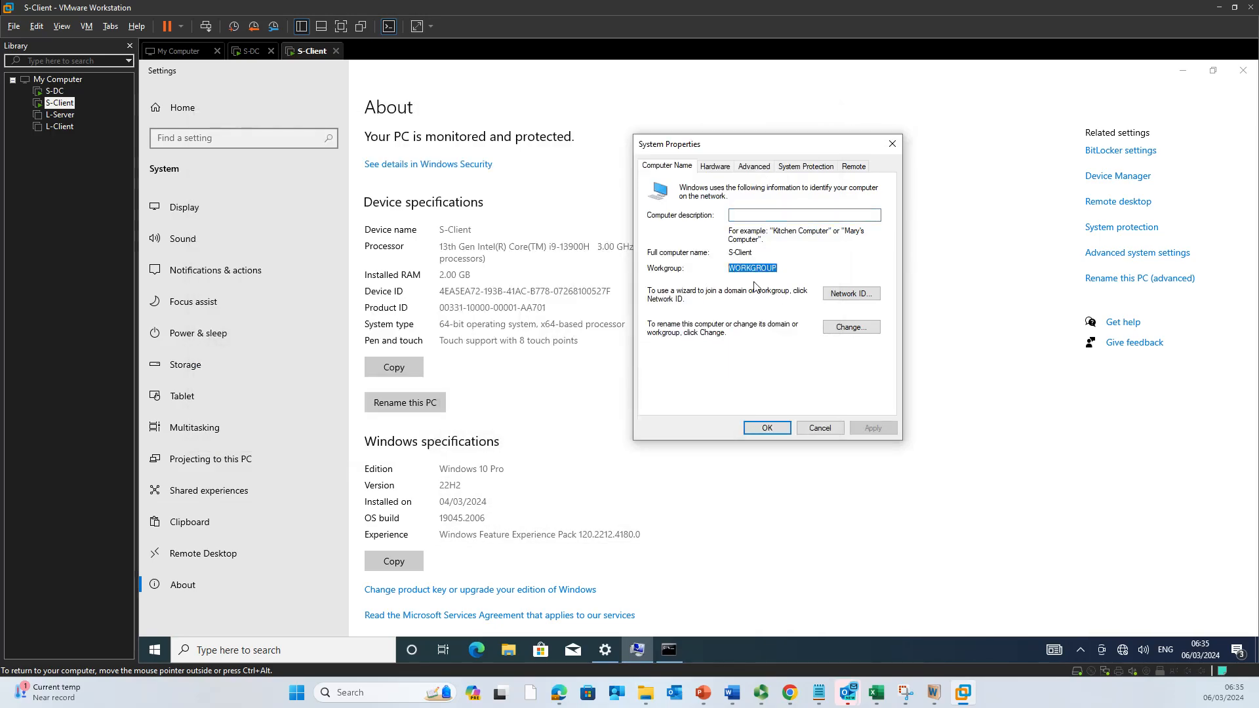
left_click(844, 331)
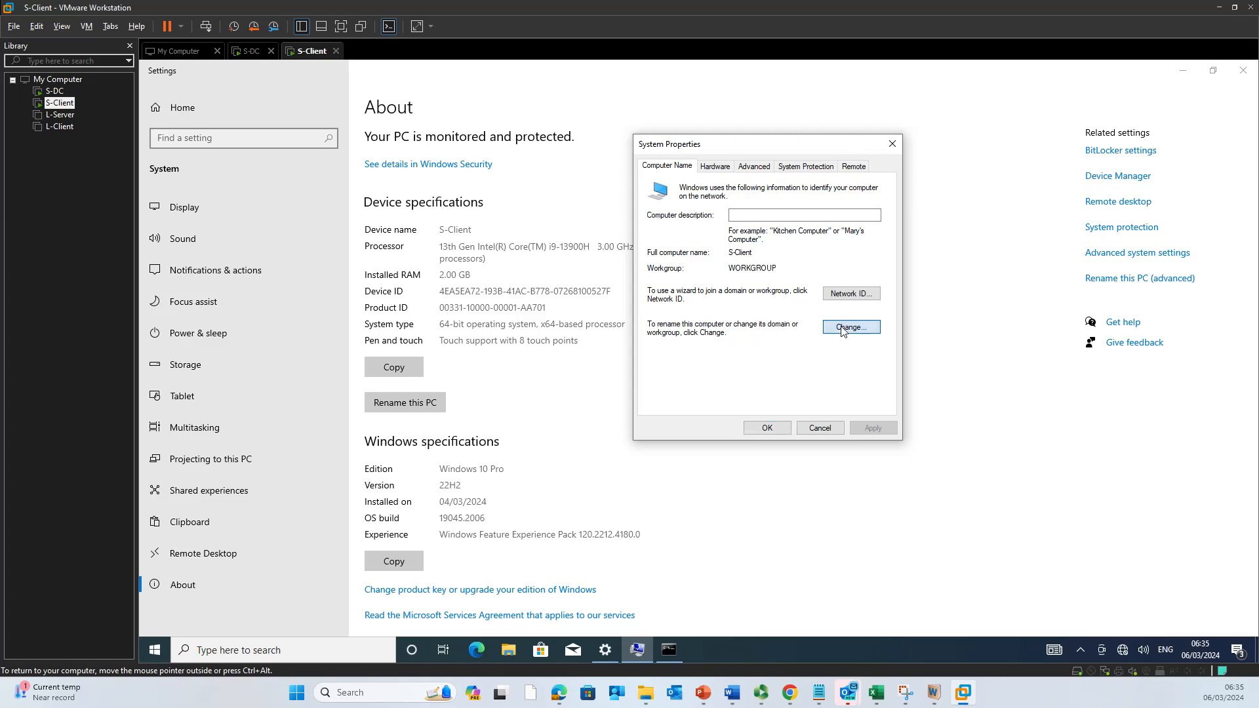
left_click(675, 321)
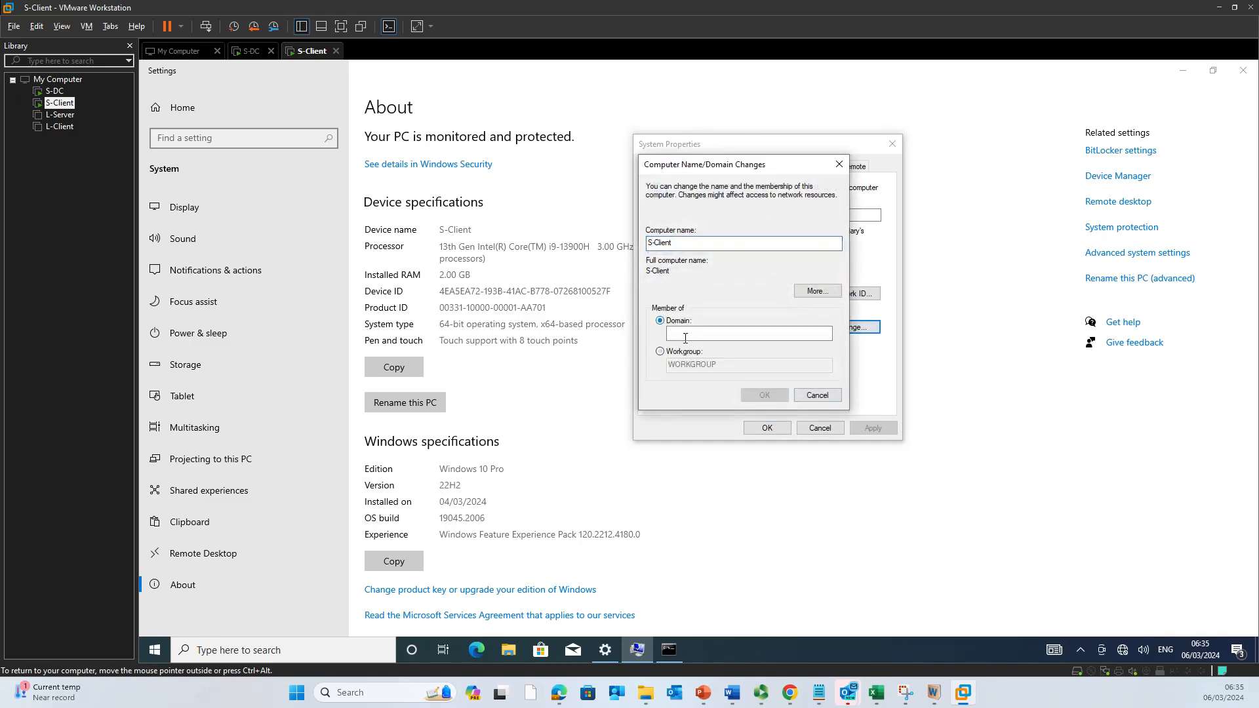
type("nitheesh.noss")
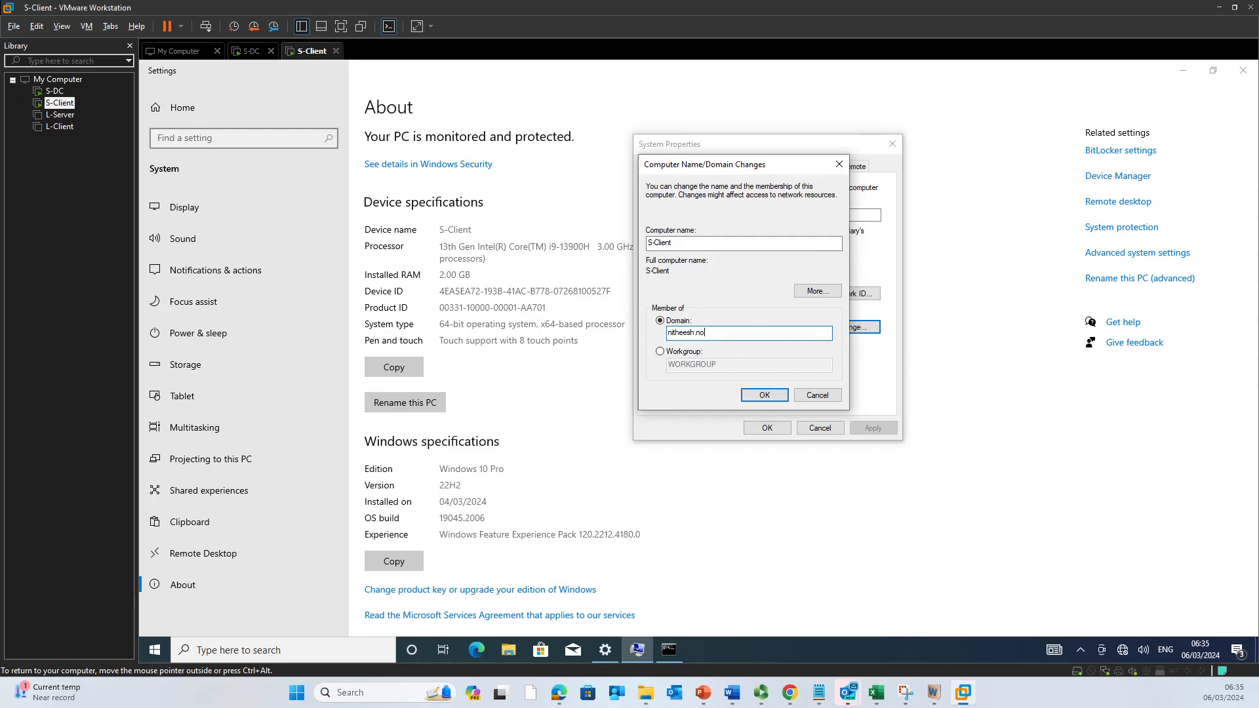
left_click(761, 396)
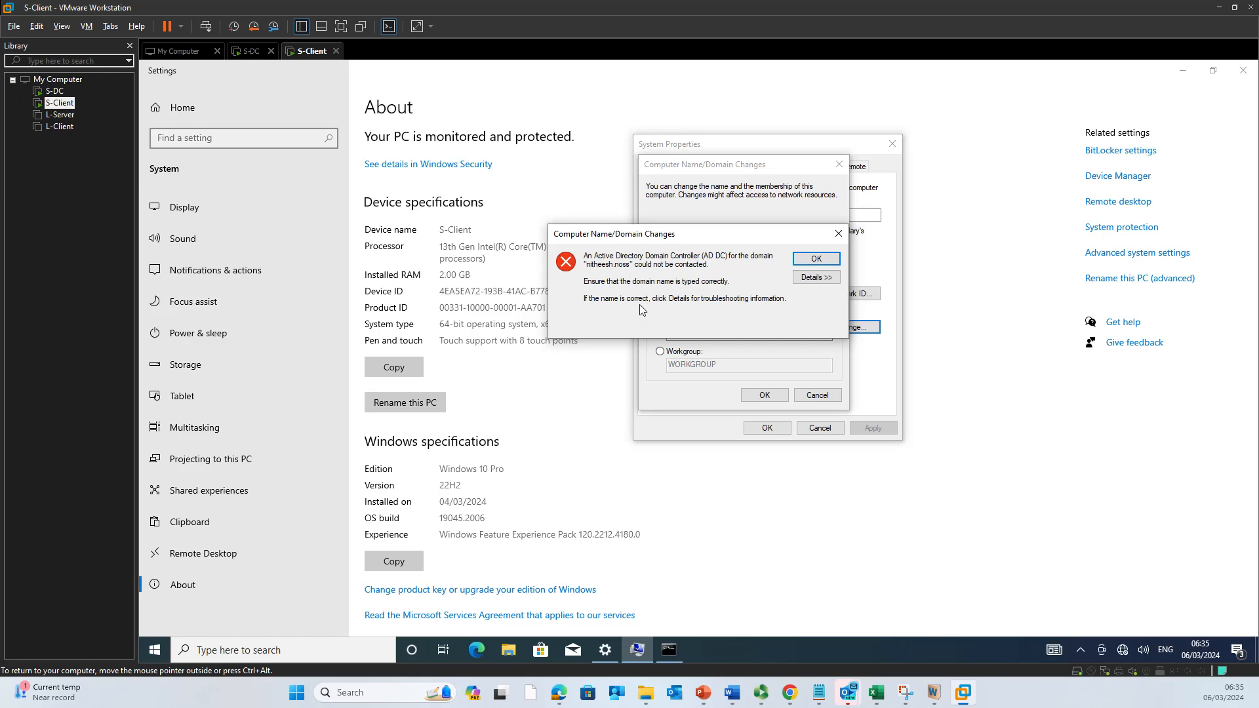
Step: Read the details of the unreachable domain controller error, then bring the command prompt forward
left_click(816, 281)
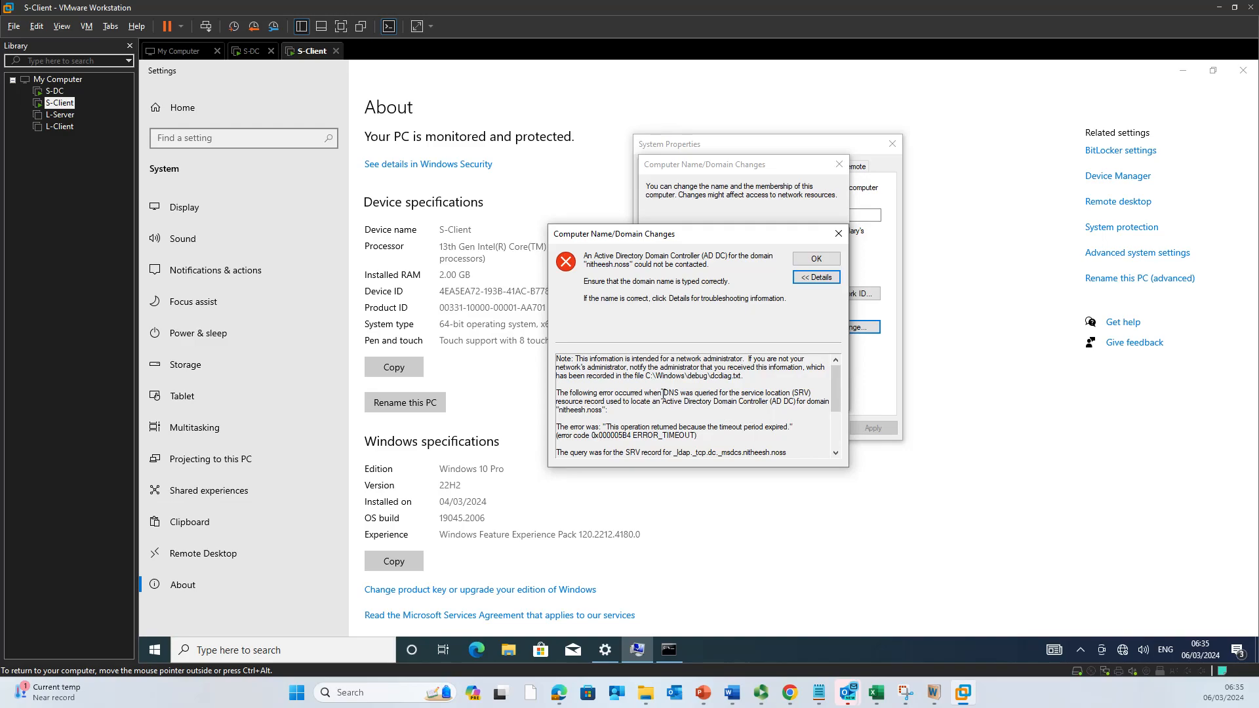
left_click_drag(664, 394, 749, 391)
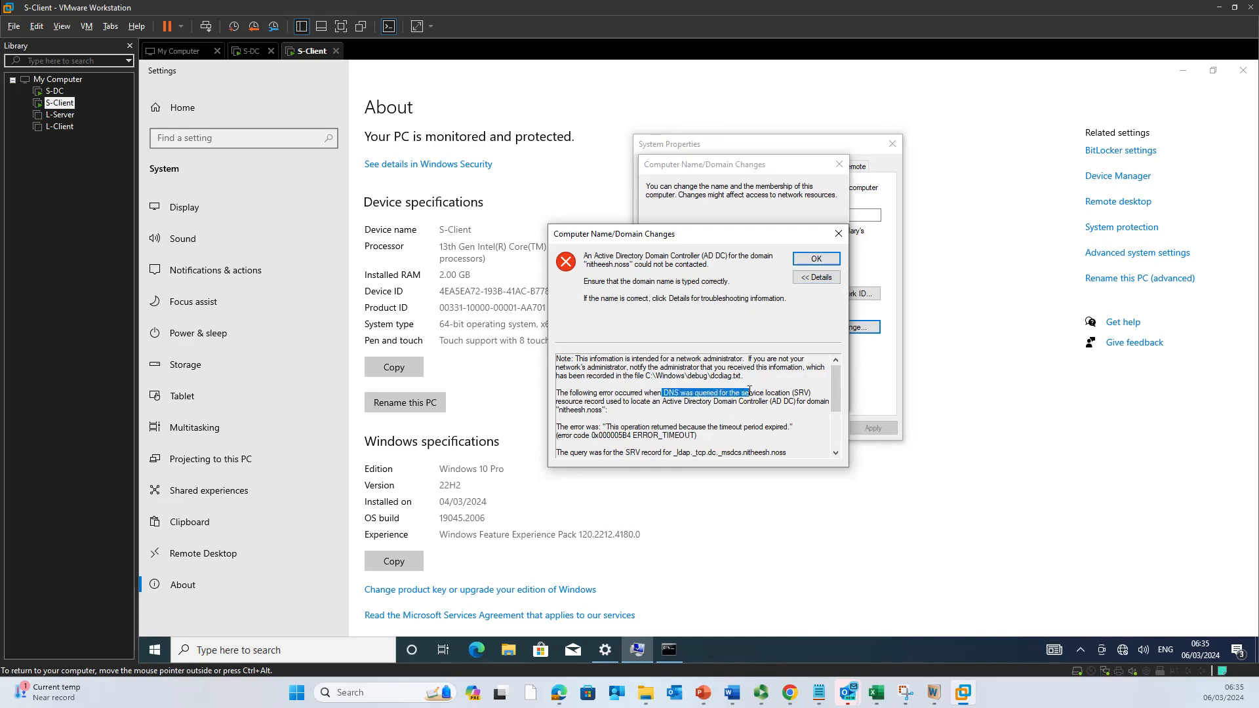
left_click(752, 391)
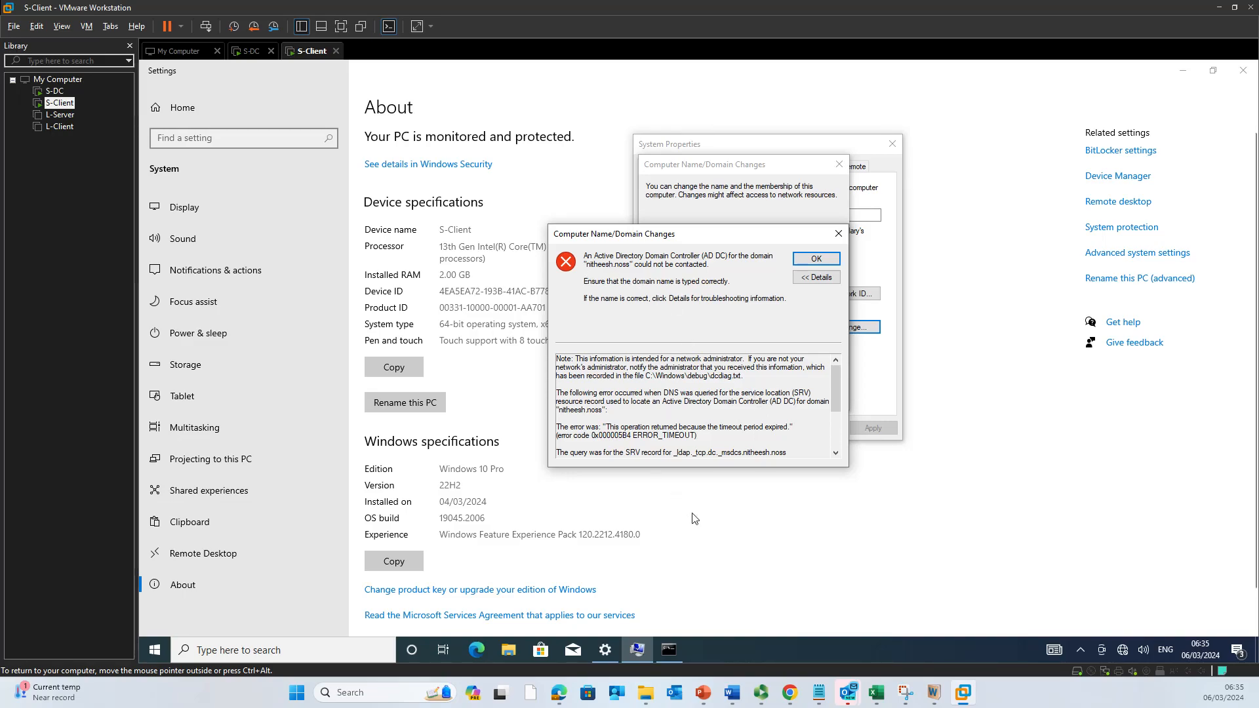
left_click(669, 650)
left_click(586, 368)
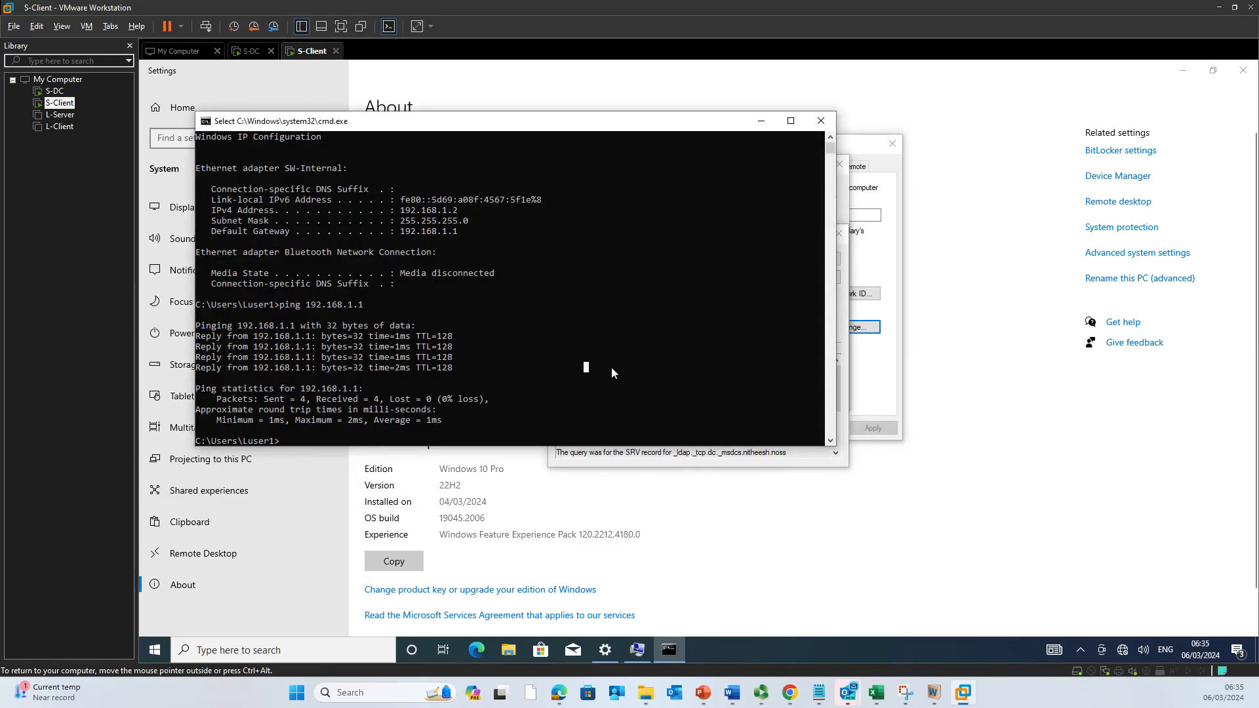
Step: Query nitheesh.noss with nslookup, which gets no response from the DNS server, then exit nslookup
type("nslookup")
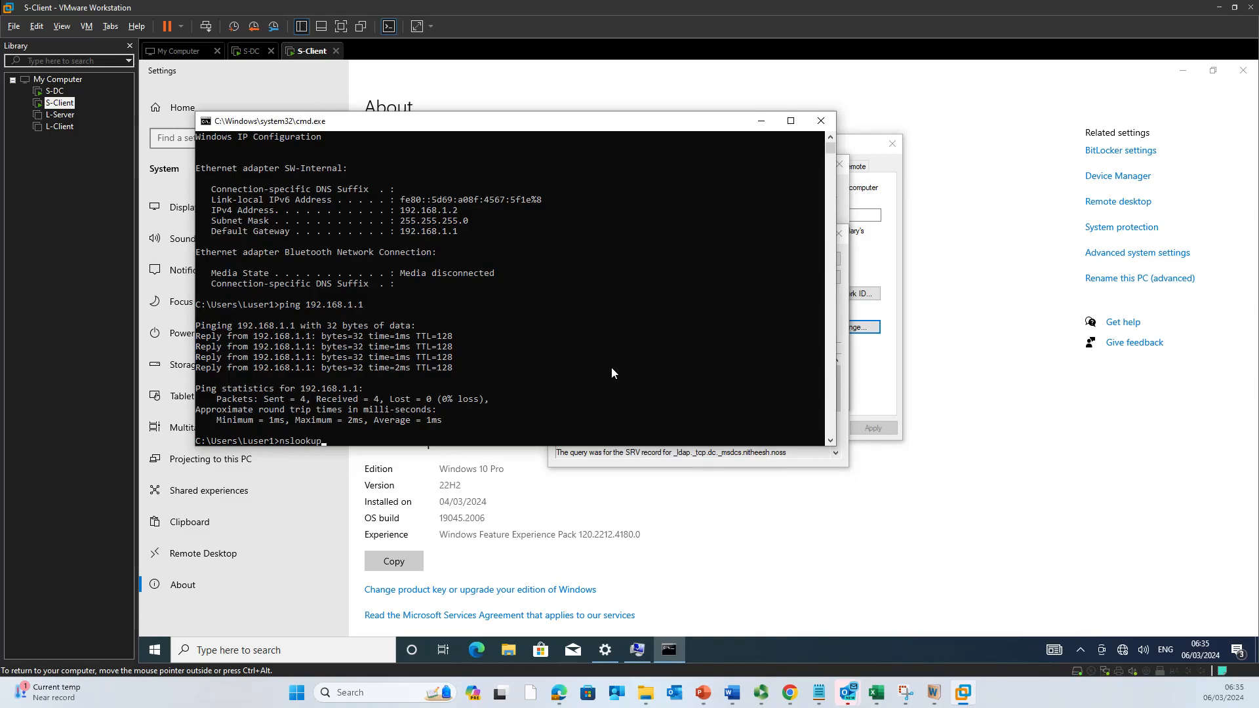
key("Return")
type("n")
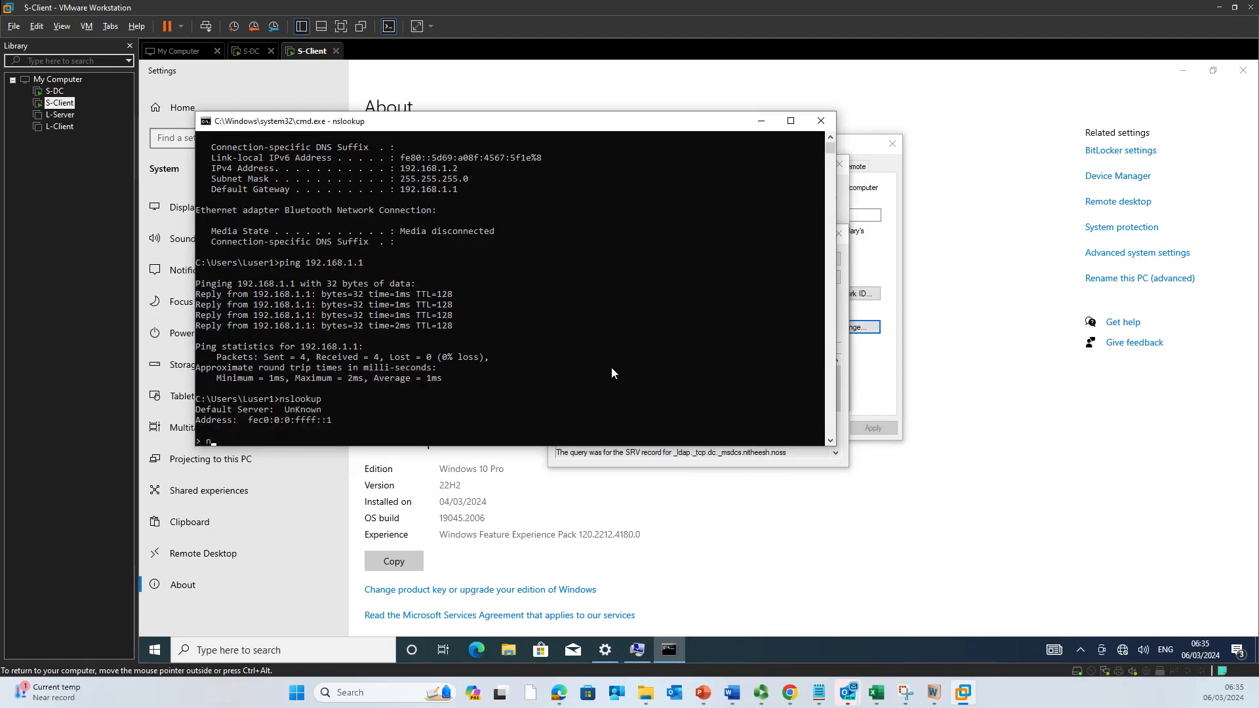
type("itee")
key("BackSpace")
type("h")
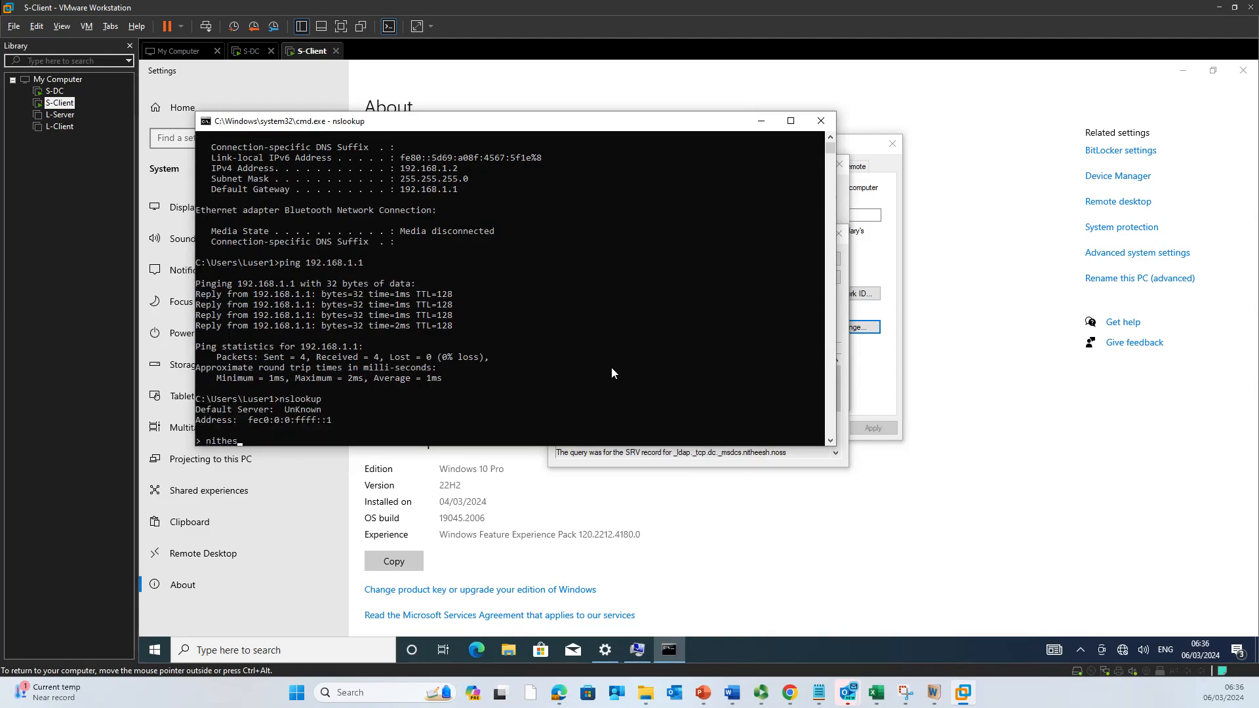
type("eesh.noss")
key("Return")
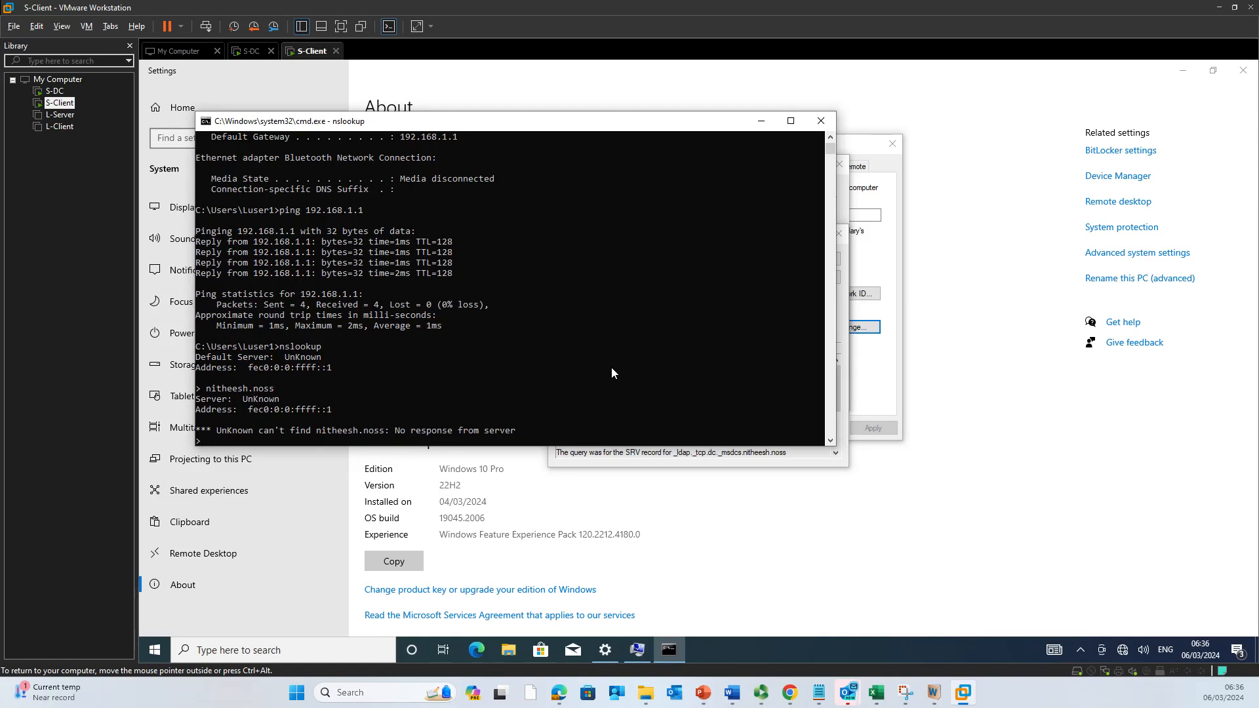
type("exit")
key("Return")
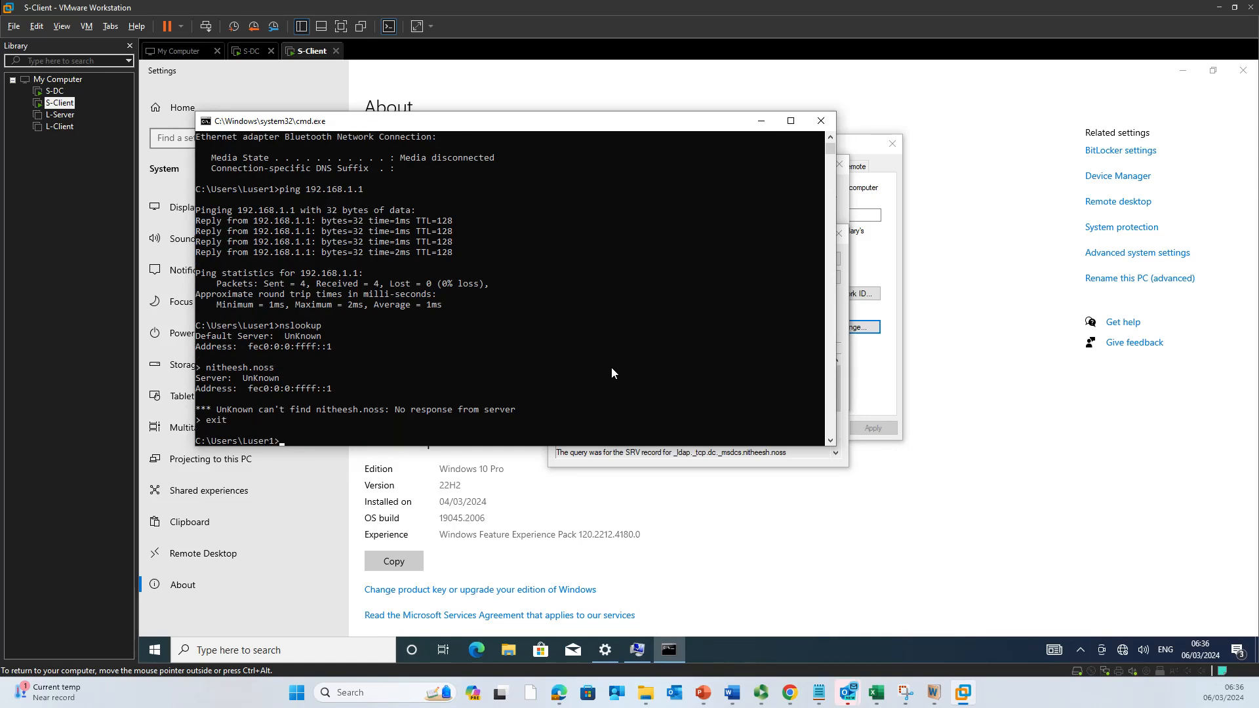
Step: Run ipconfig /all to list S-Client's full adapter details and DNS servers
type("ipconfig /all")
key("Return")
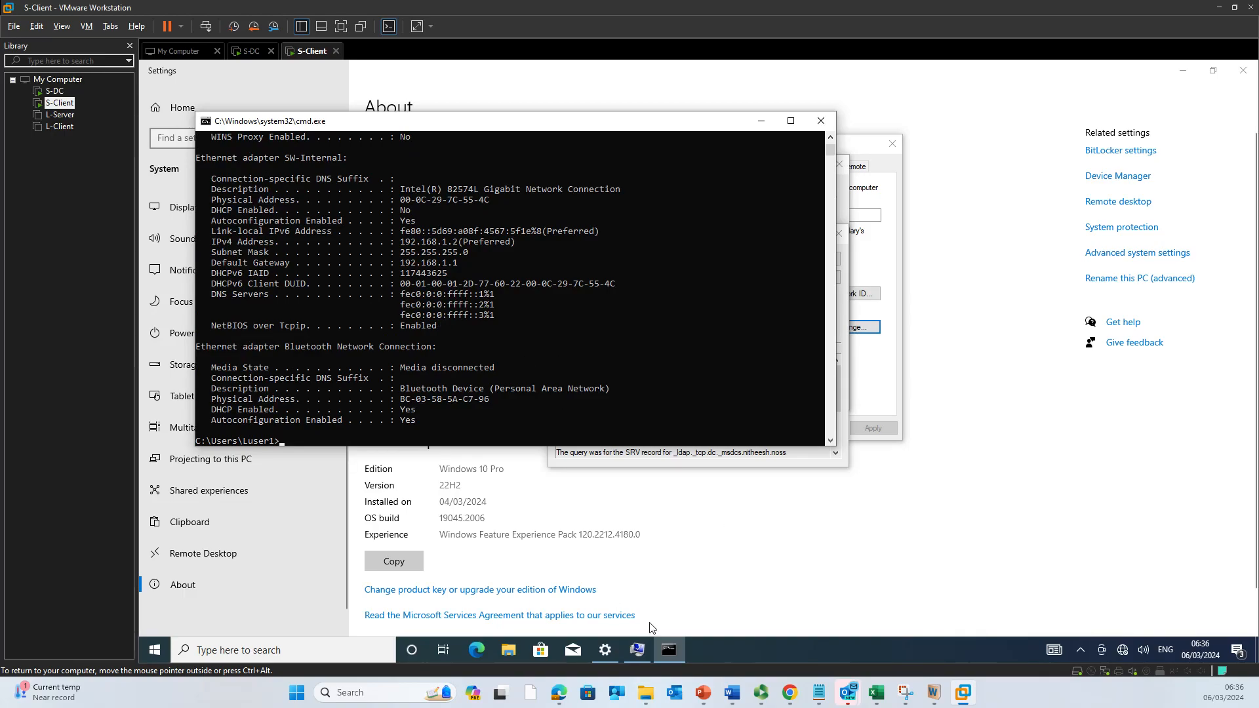
mouse_move(779, 706)
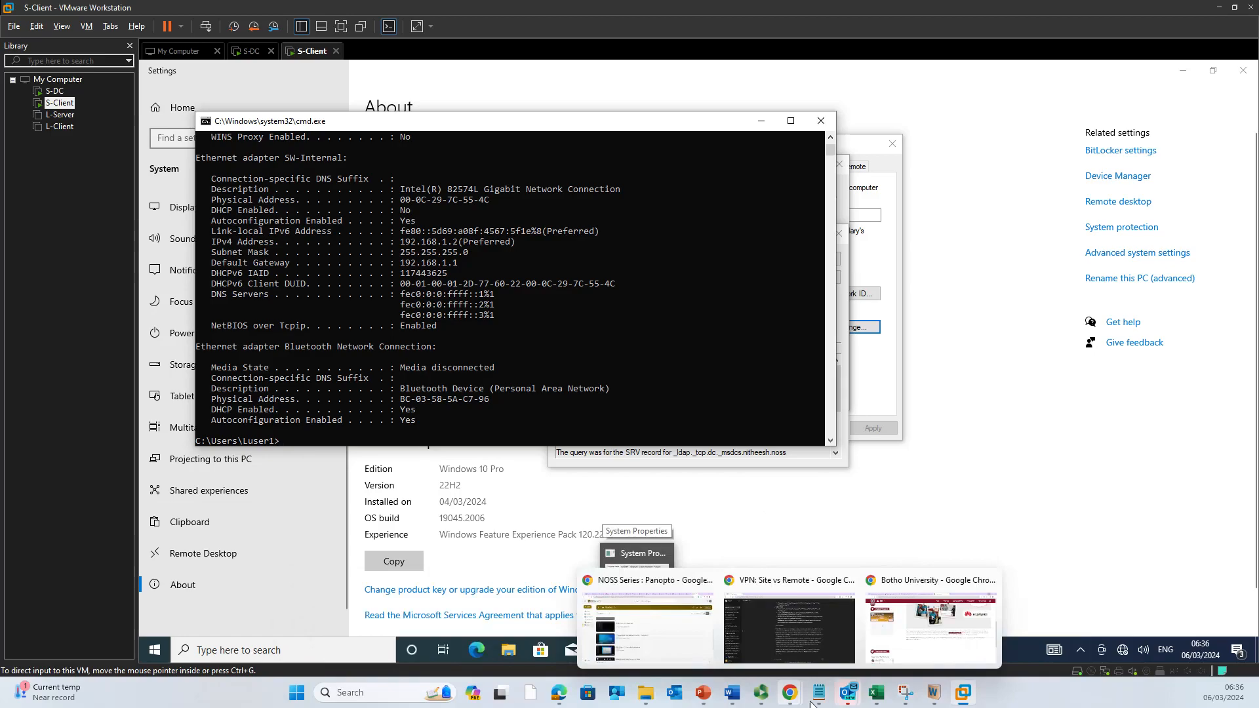
mouse_move(727, 702)
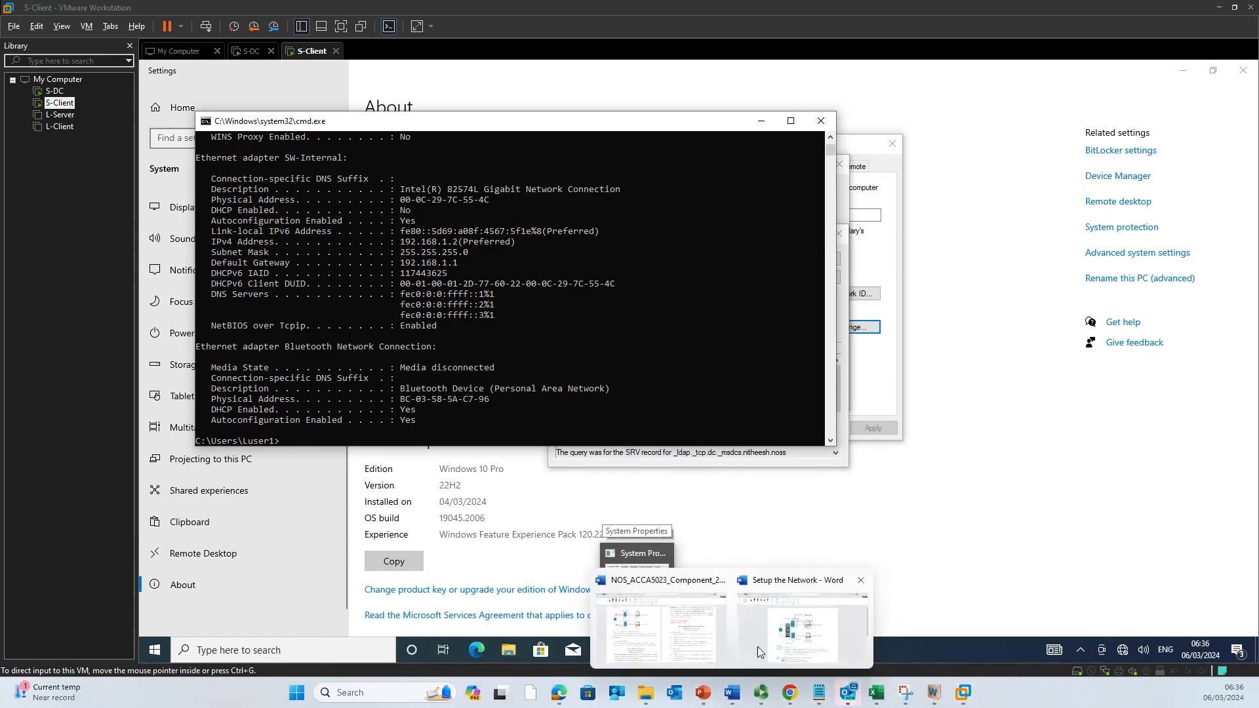
left_click(780, 640)
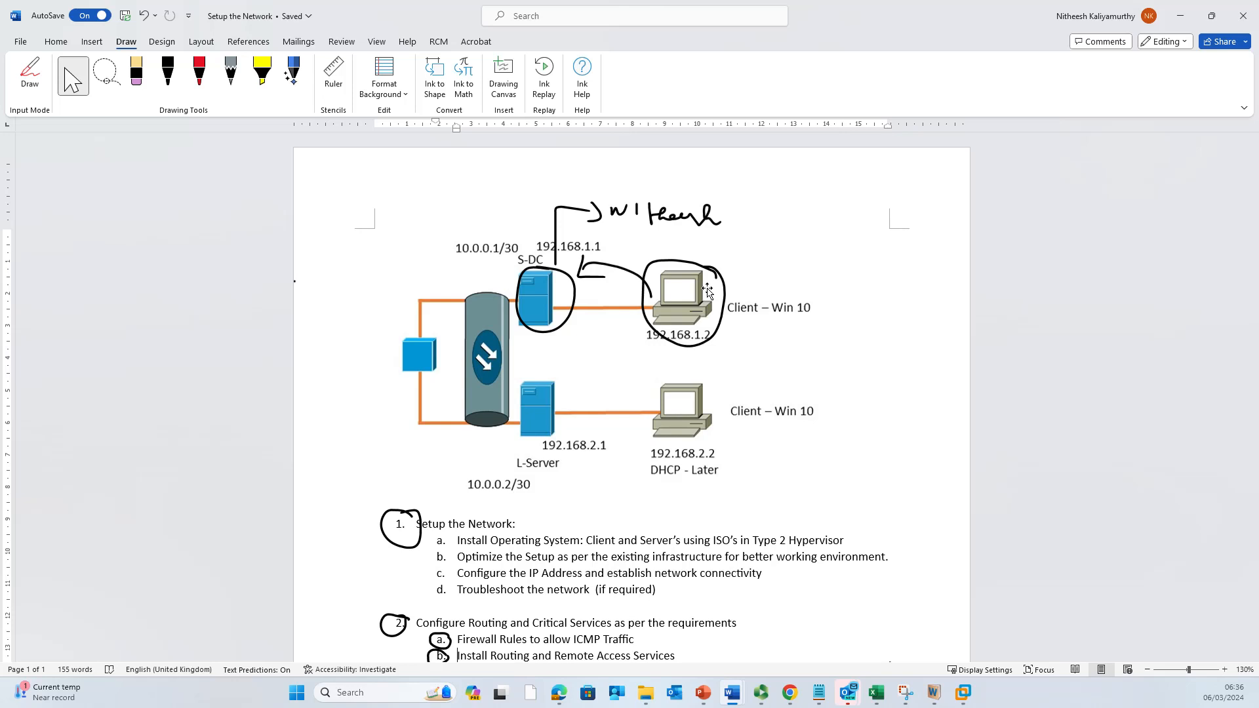
left_click(1181, 18)
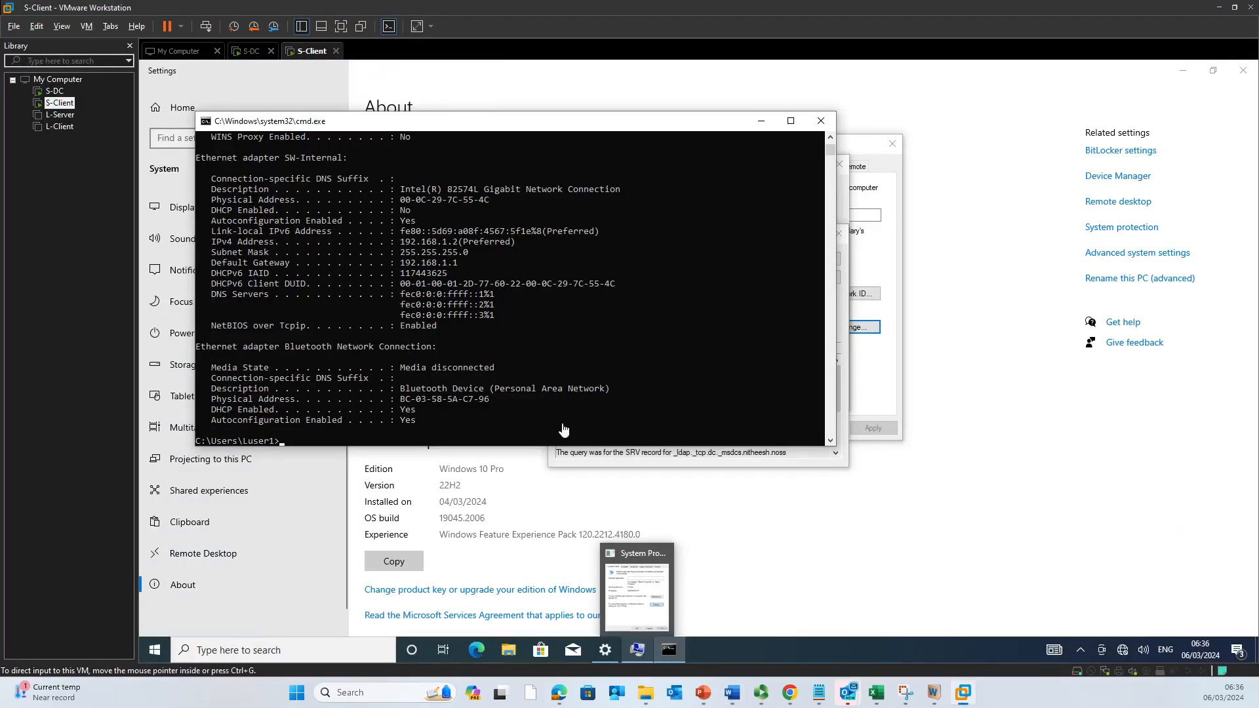
Step: Open the SW-Internal adapter's properties from Network Connections (ncpa.cpl)
key("super+r")
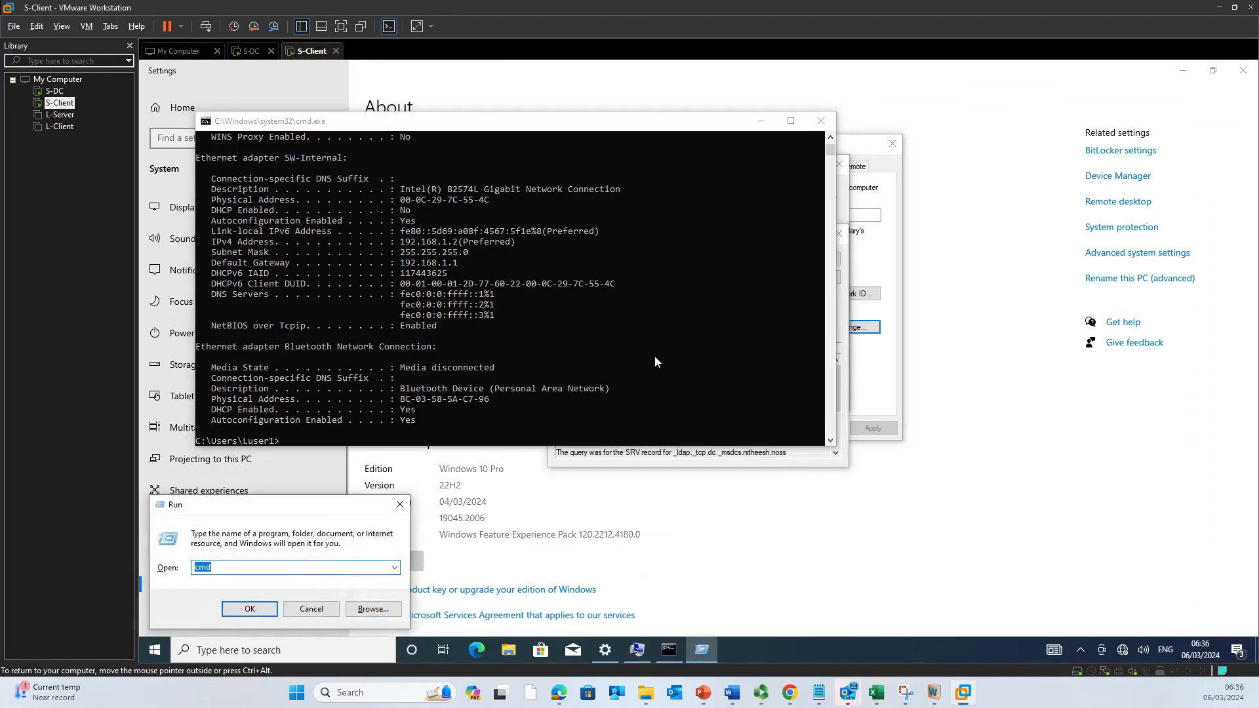
type("n")
key("Down")
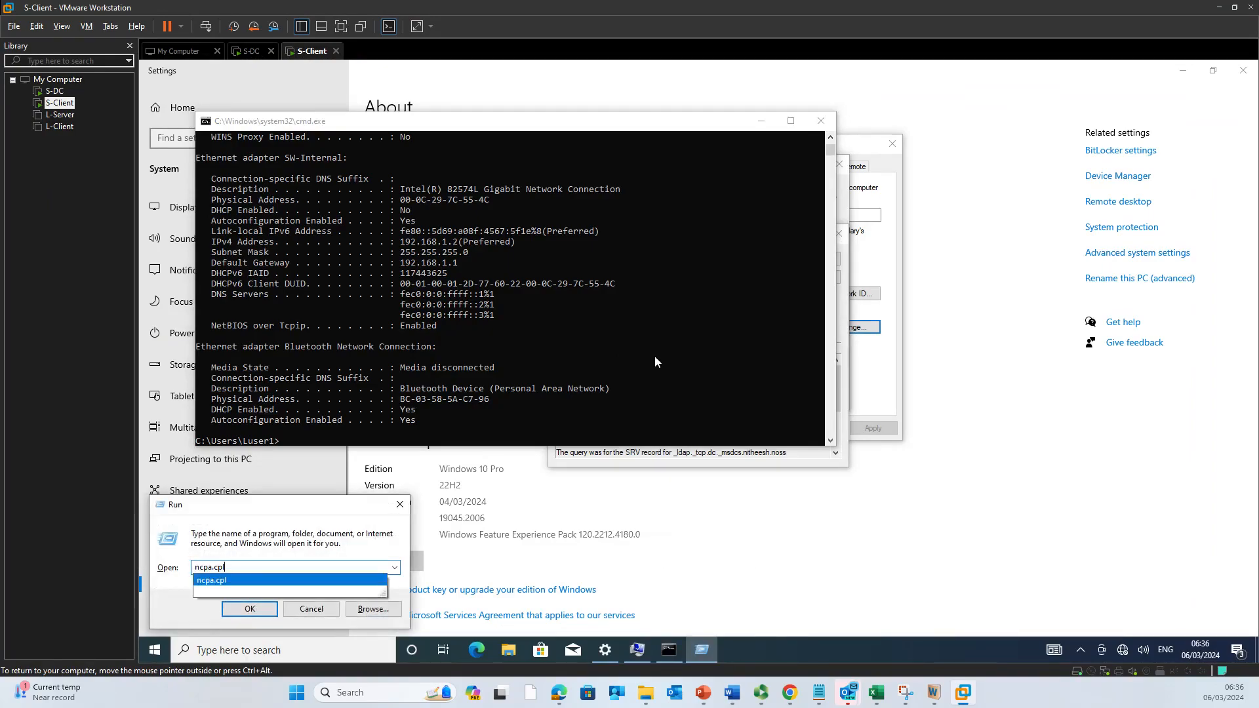
key("Return")
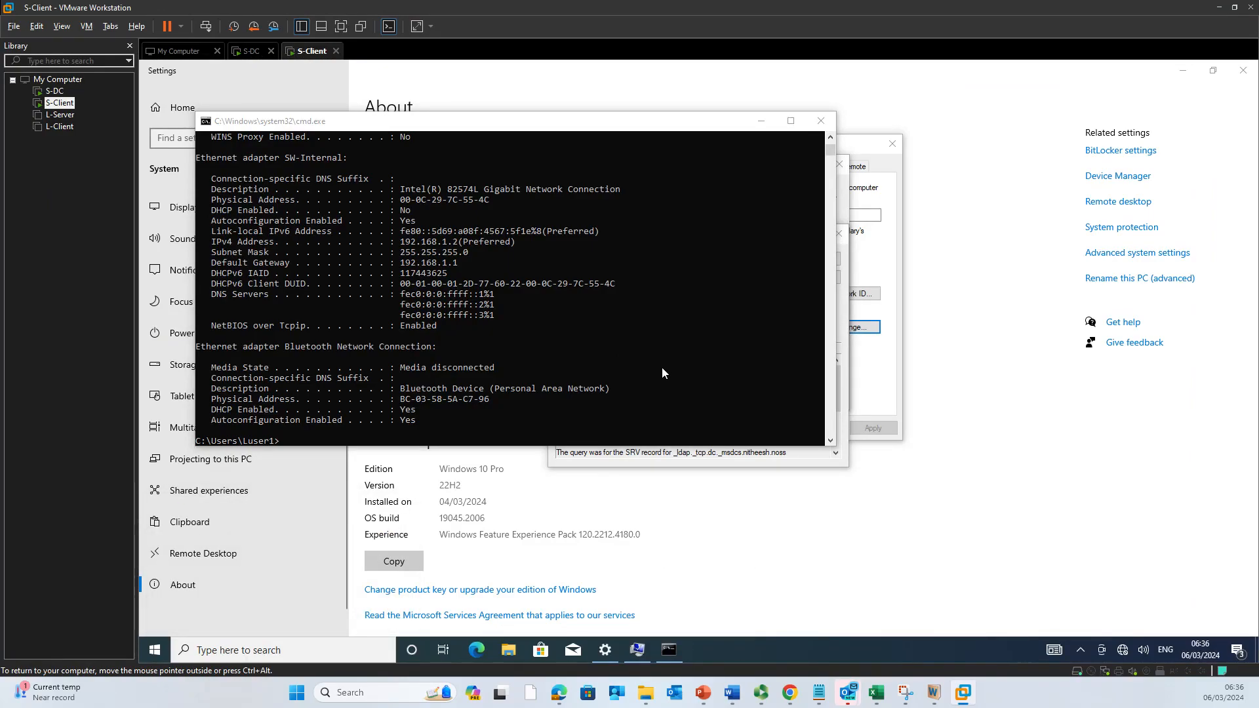
left_click(593, 258)
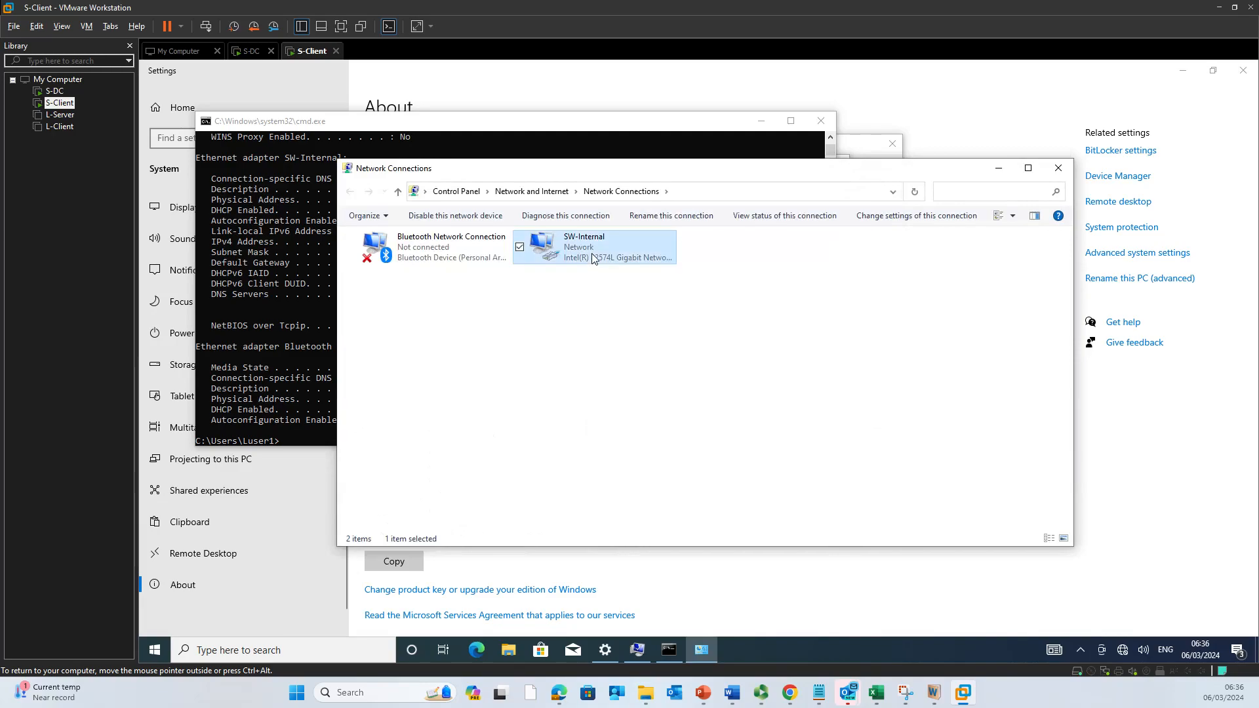
double_click(592, 257)
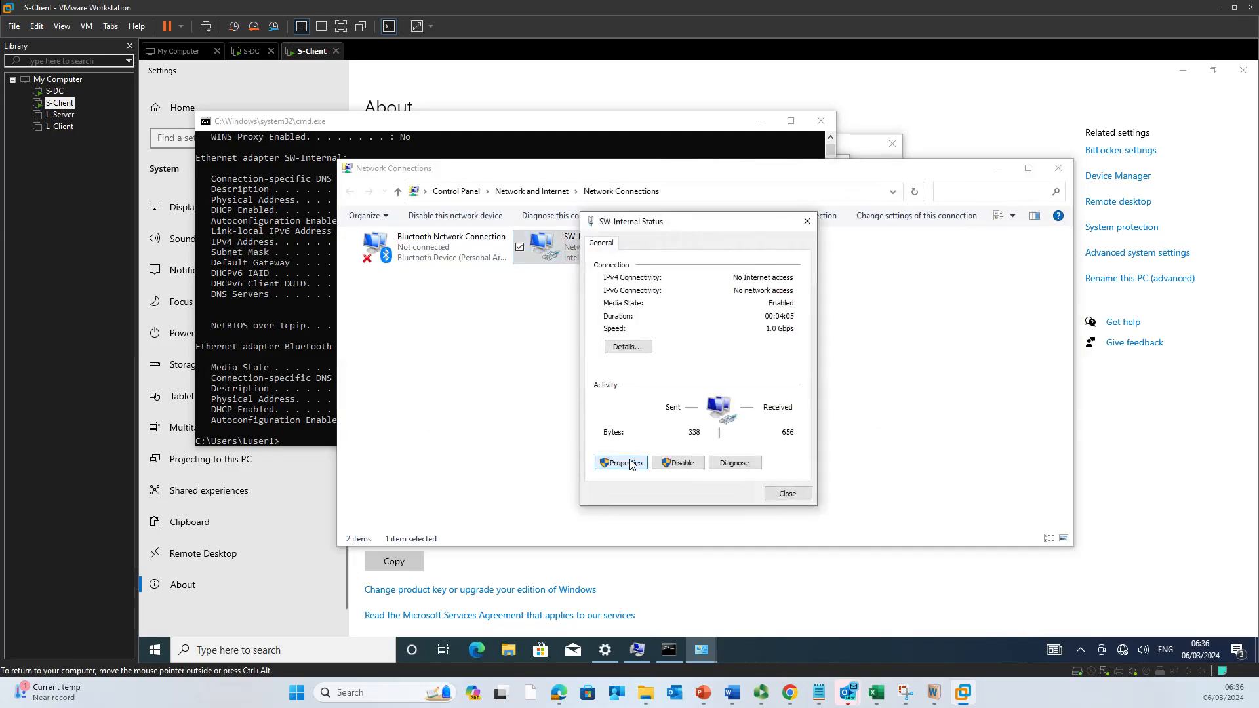
left_click(631, 463)
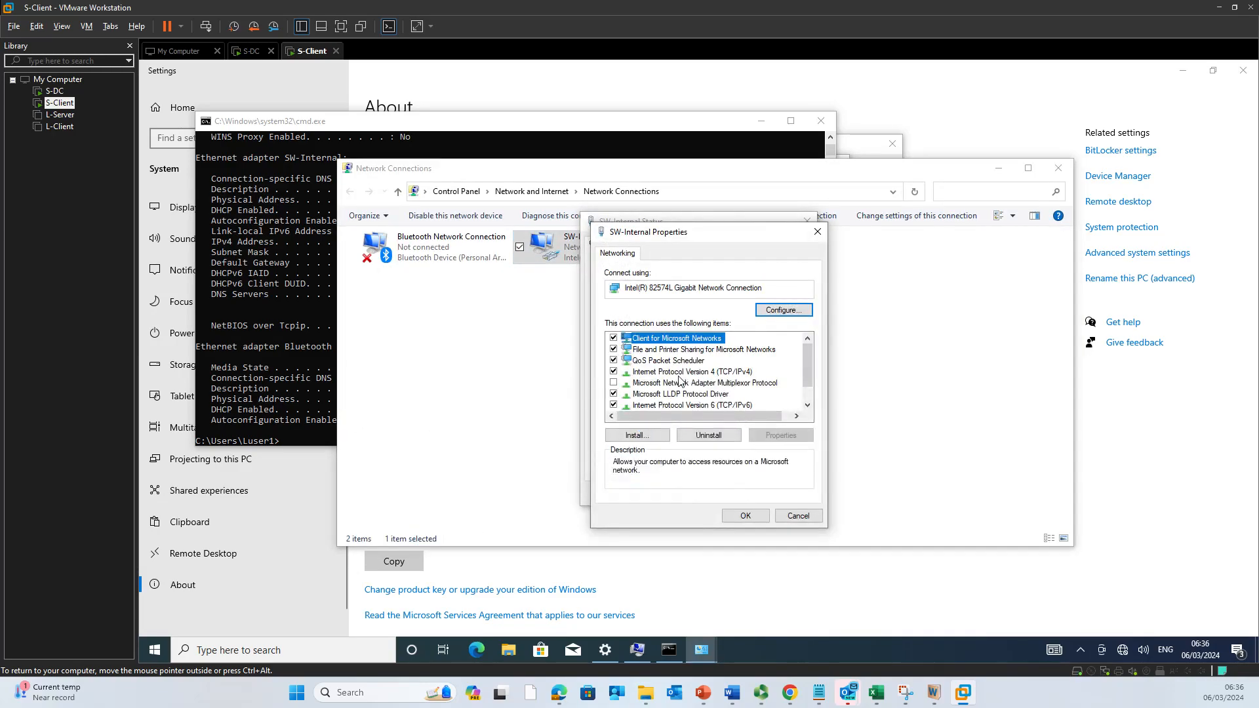
Step: Set SW-Internal's IPv4 preferred DNS server to 192.168.1.1 and confirm the changes
left_click(682, 372)
double_click(682, 372)
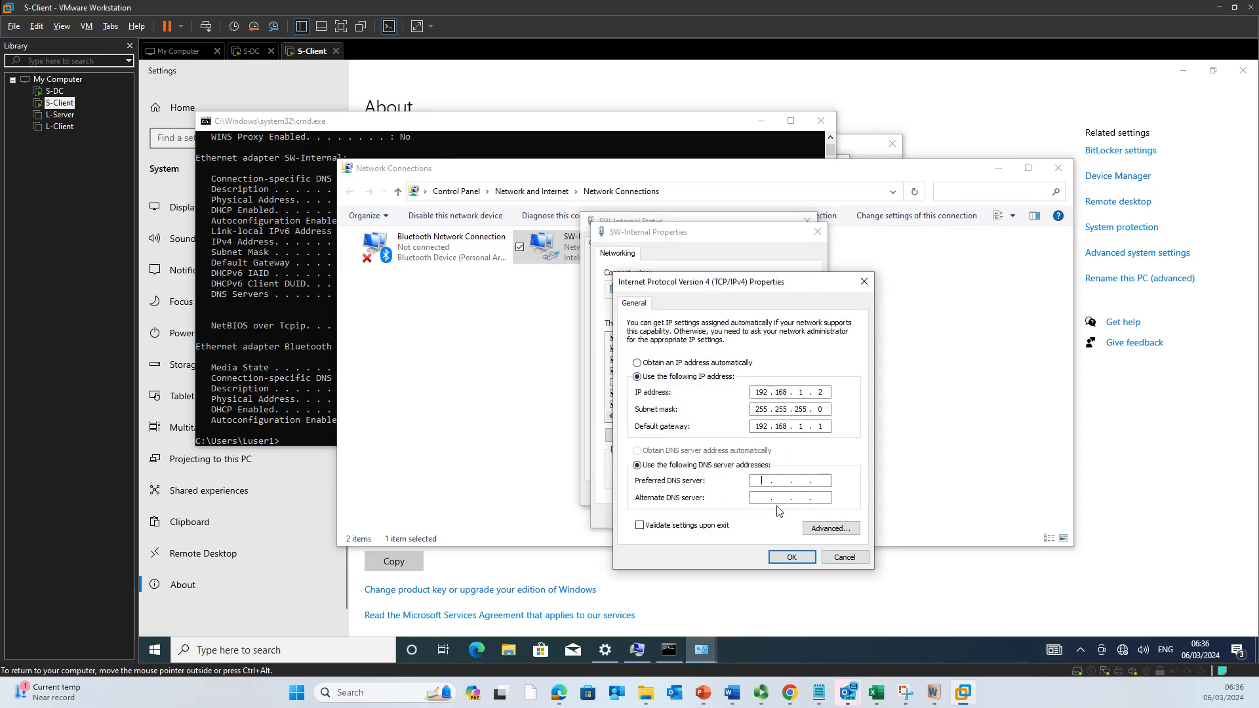
type("192 . 168 . 1 ")
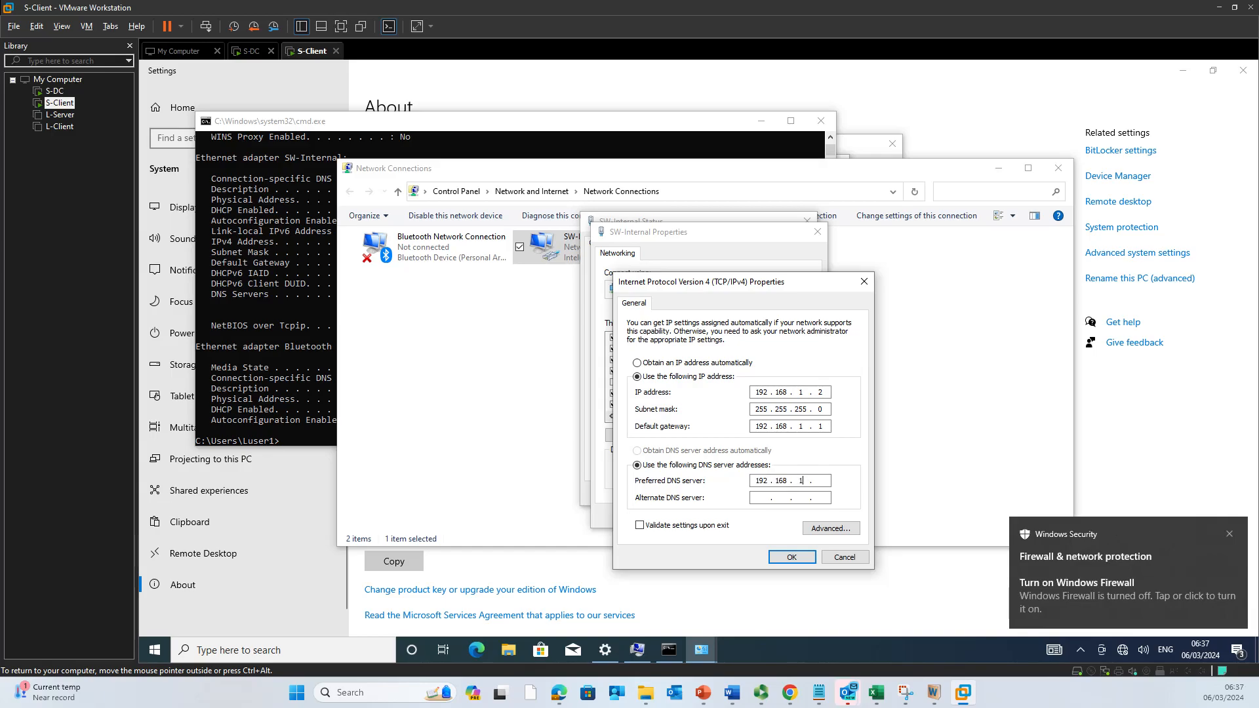
type(". 1")
left_click(791, 558)
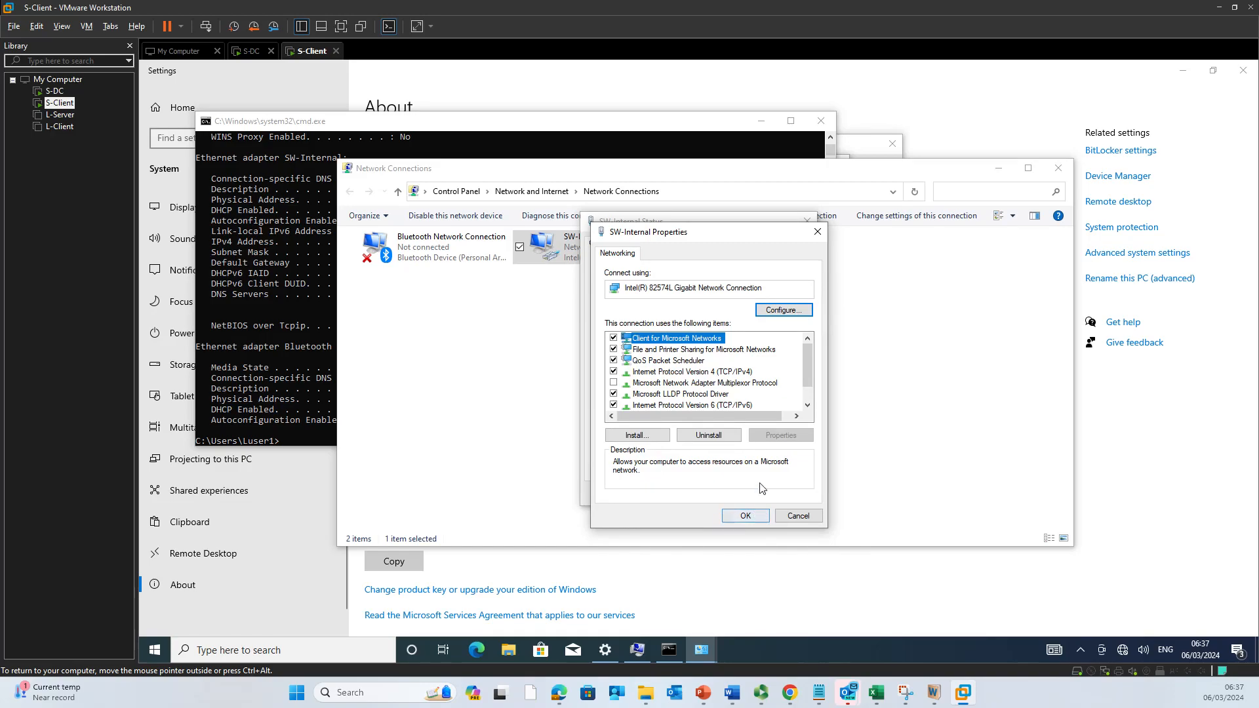
left_click(743, 506)
Step: Close SW-Internal's properties and status dialogs, then bring Network Connections back to the front
left_click(746, 516)
left_click(786, 494)
left_click(263, 282)
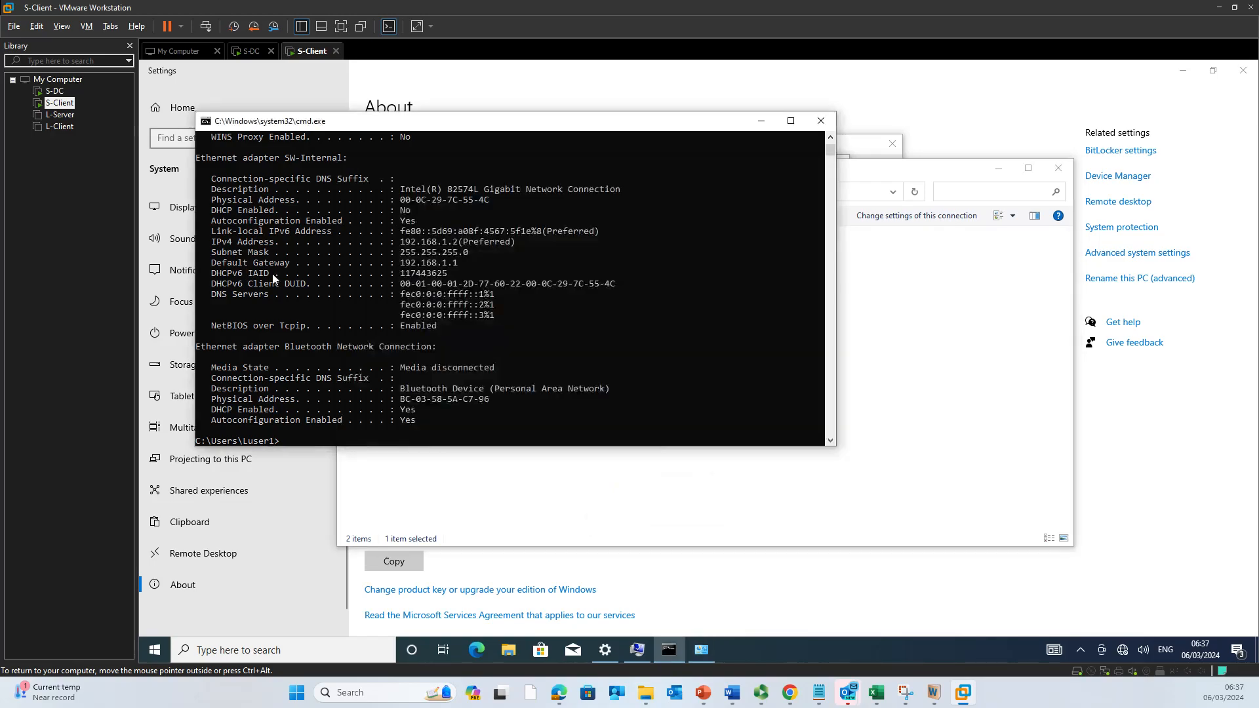
scroll(380, 307, "up", 8)
scroll(381, 307, "up", 7)
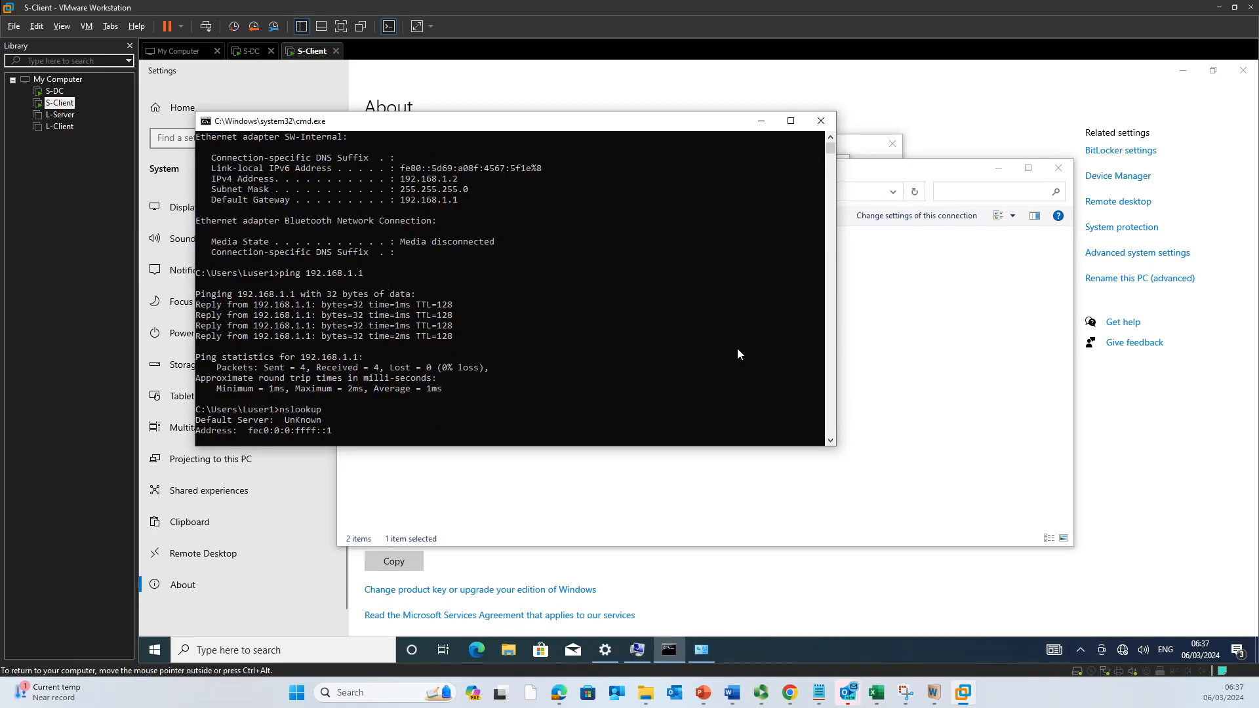
left_click(871, 371)
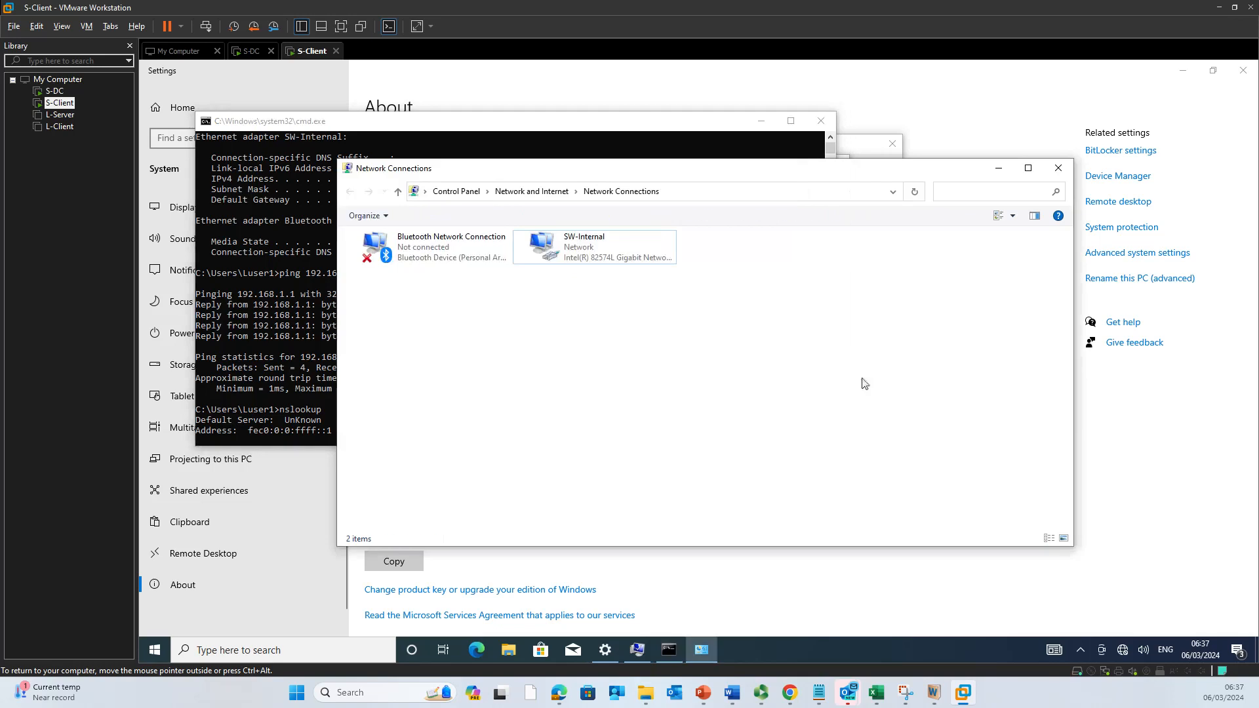
left_click(736, 603)
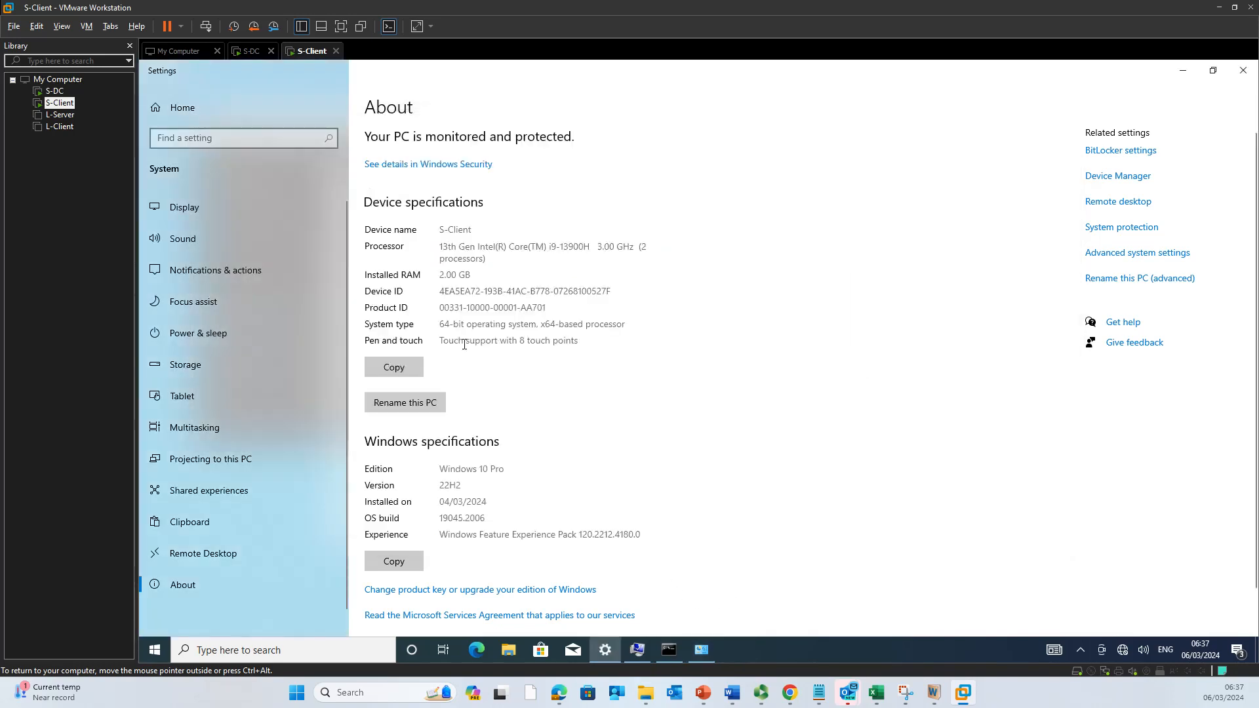
left_click(701, 650)
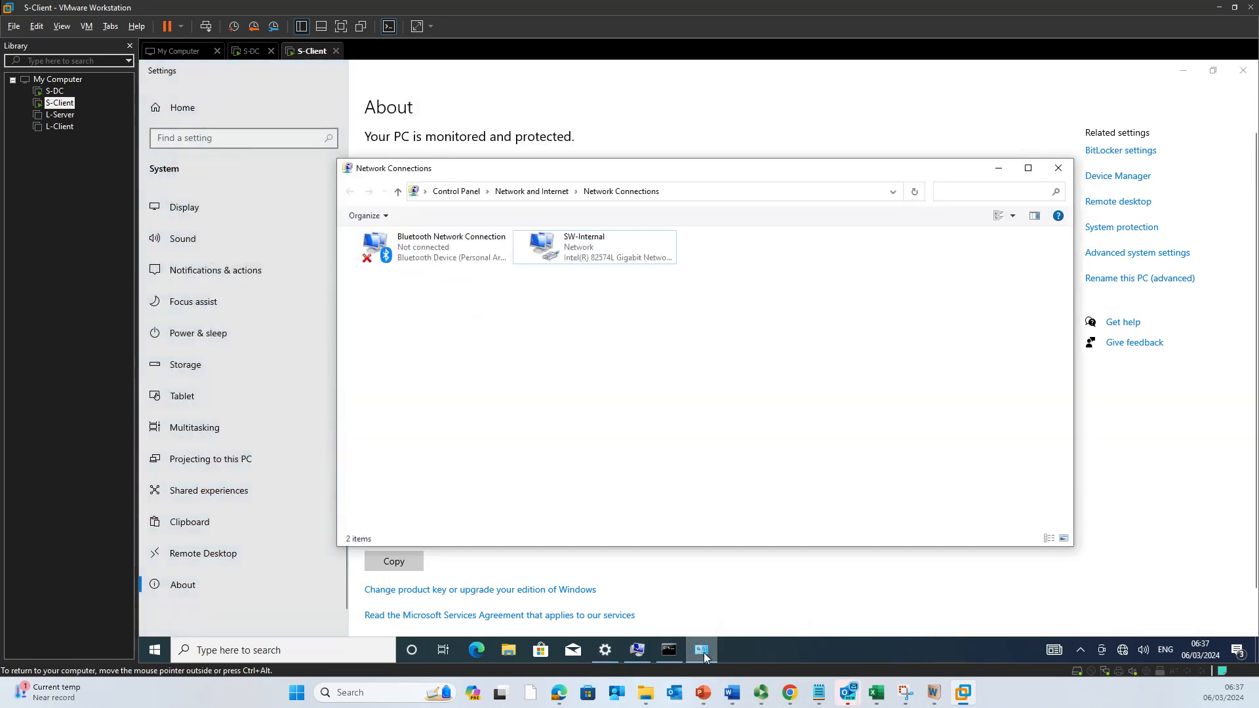
Step: Dismiss the old error and retry the nitheesh.noss join with the domain Administrator account and its password
left_click(638, 650)
left_click(817, 259)
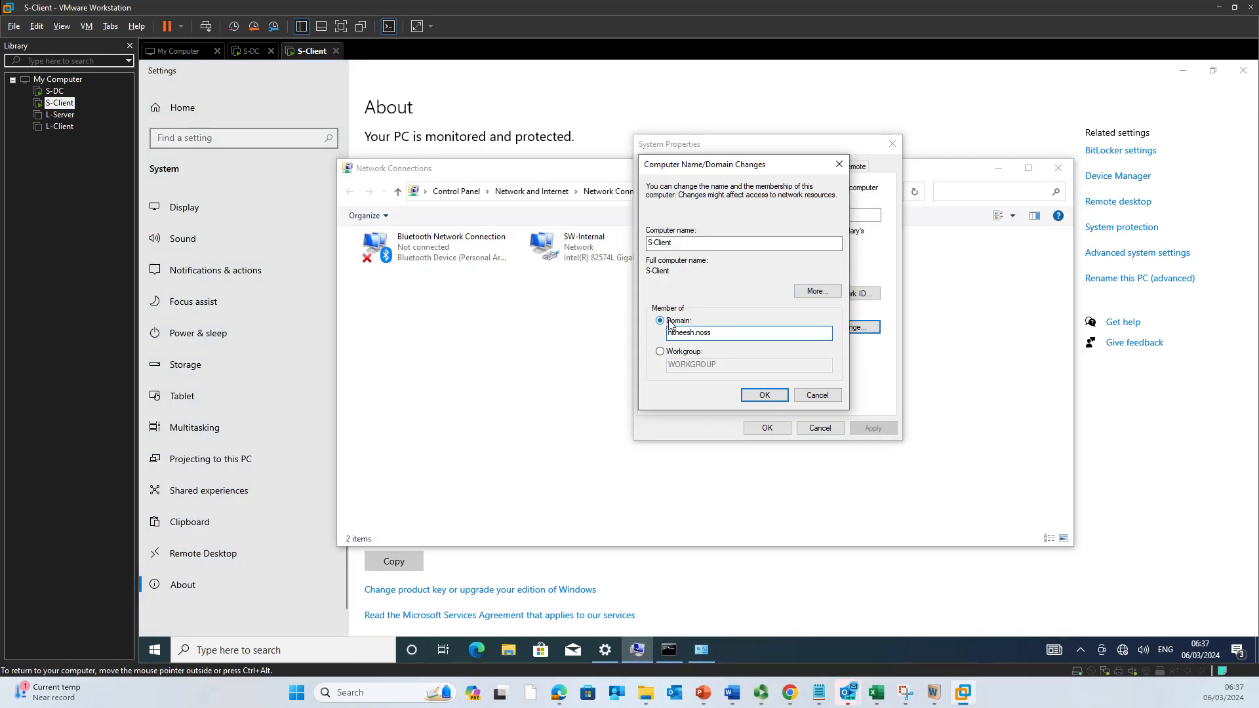
left_click(765, 395)
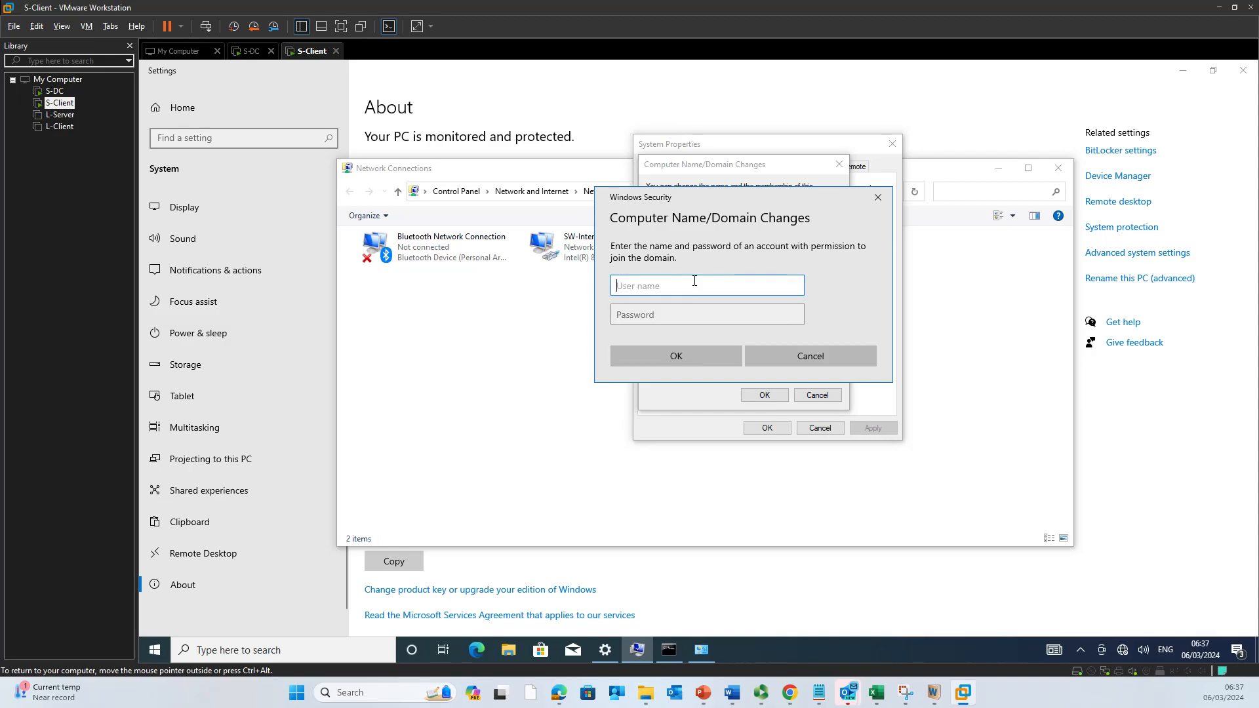
type("Administrator")
key("Tab")
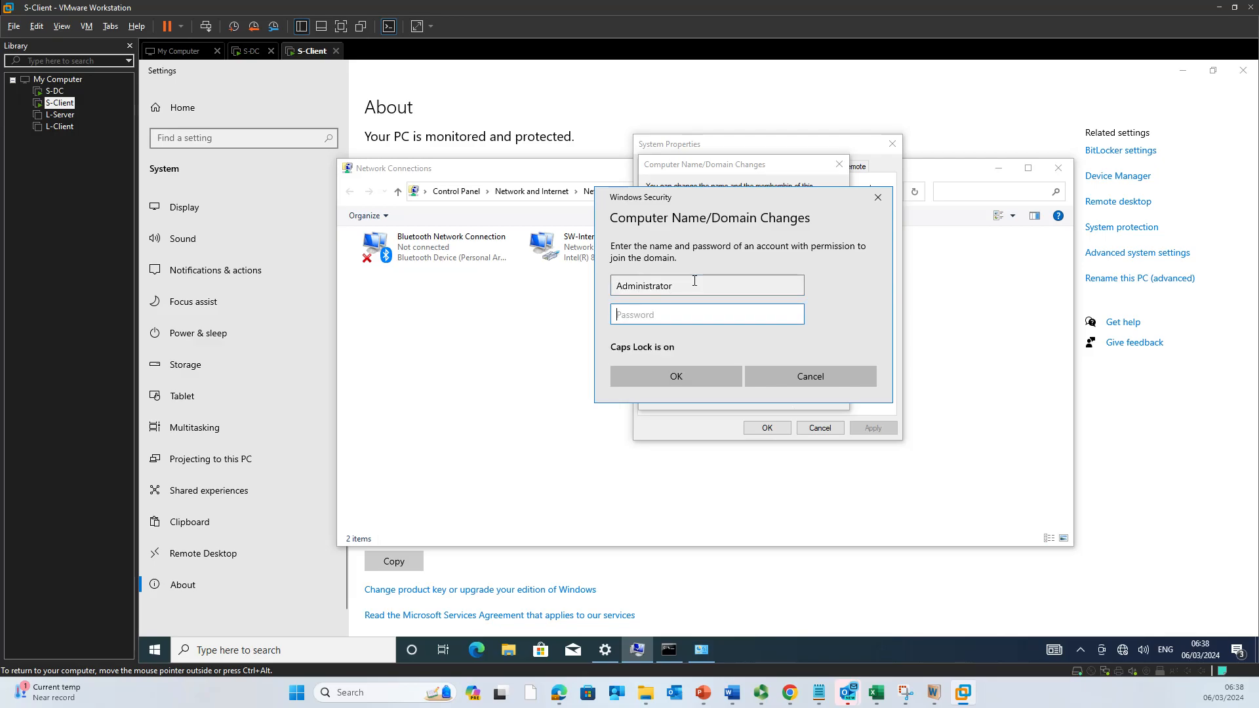
type("P@ssw0rd")
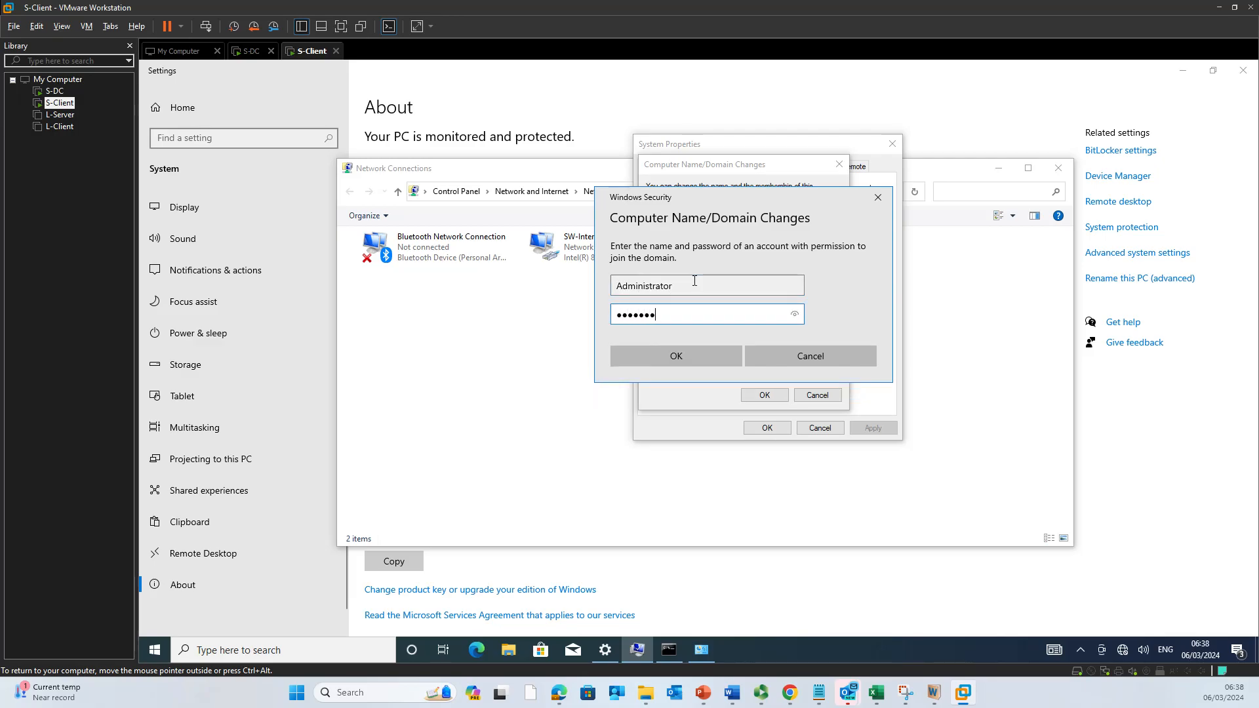
type("123")
left_click(698, 357)
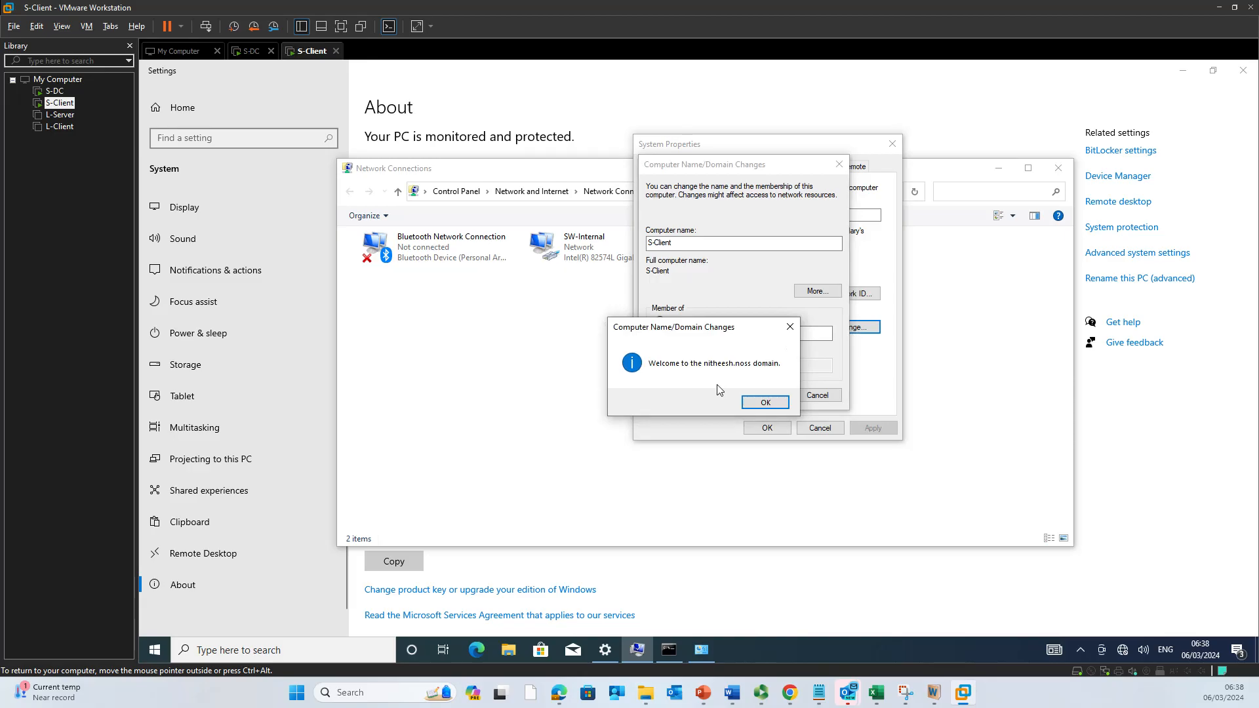
Step: Acknowledge the domain welcome and restart notices, close System Properties, and choose Restart Later
left_click(767, 405)
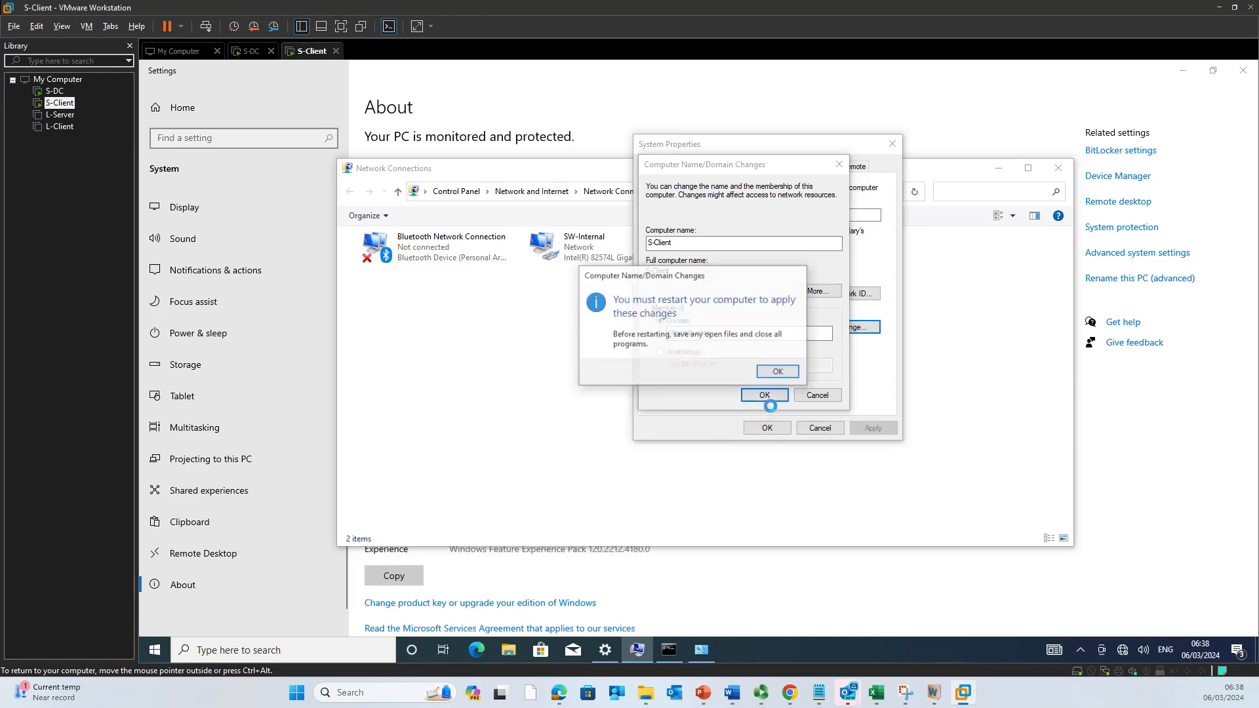
left_click(779, 373)
left_click(767, 428)
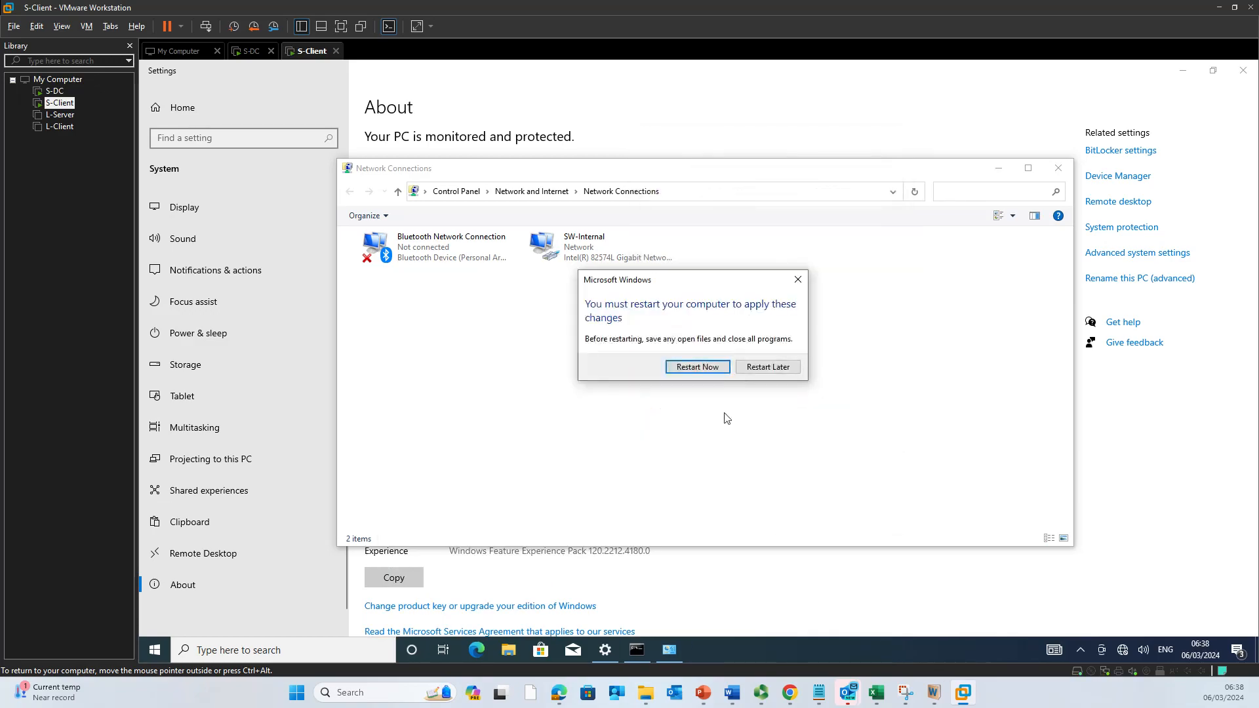
left_click(708, 367)
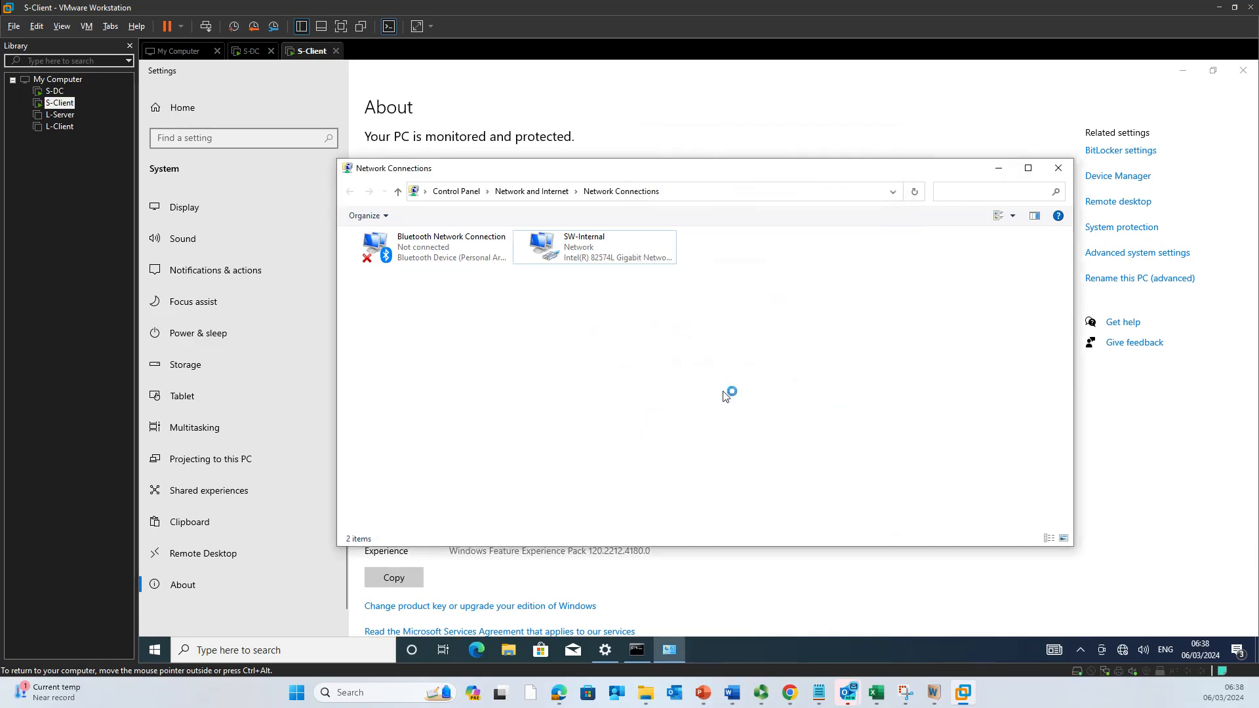
Step: On S-DC, refresh the Computers container and find the new S-CLIENT entry
left_click(251, 51)
right_click(470, 253)
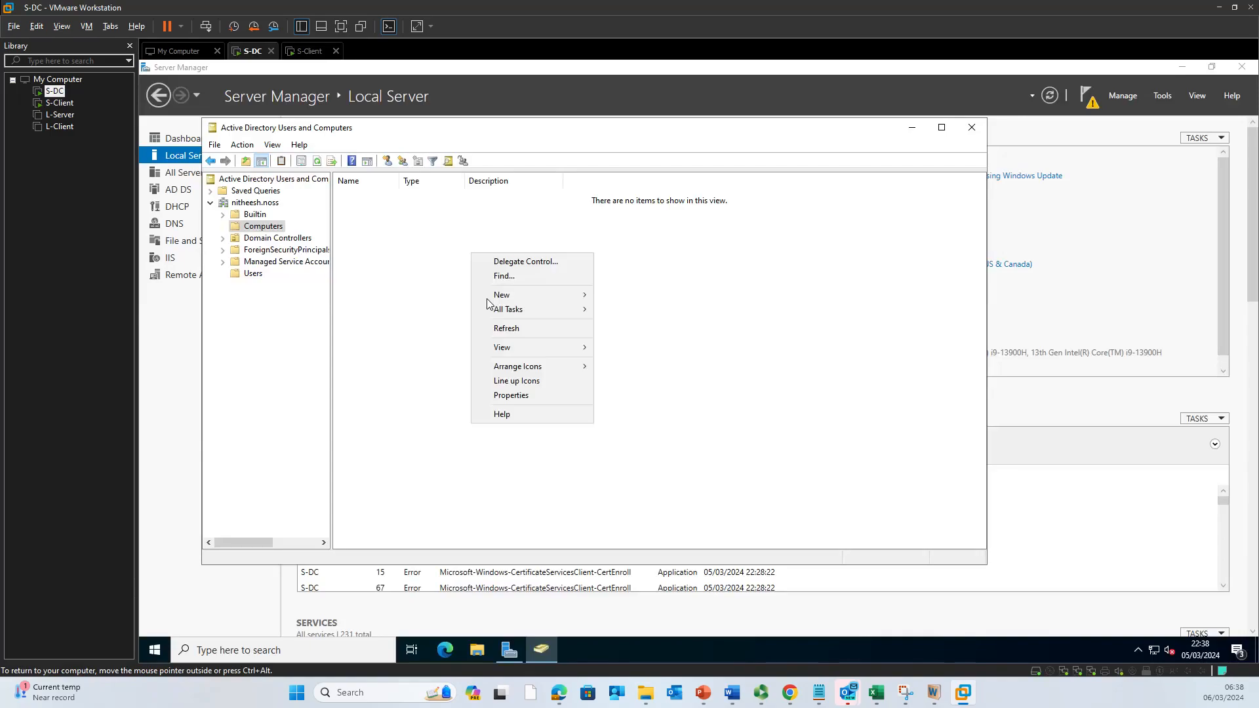
left_click(507, 332)
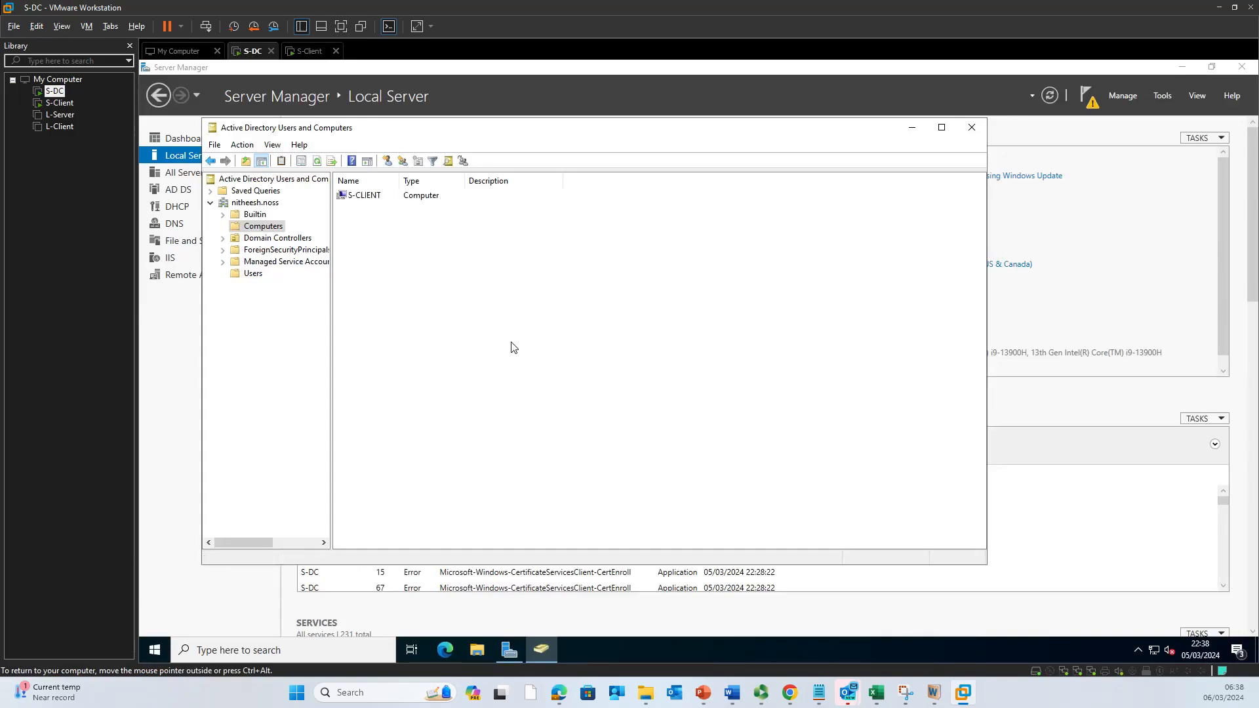
left_click(368, 200)
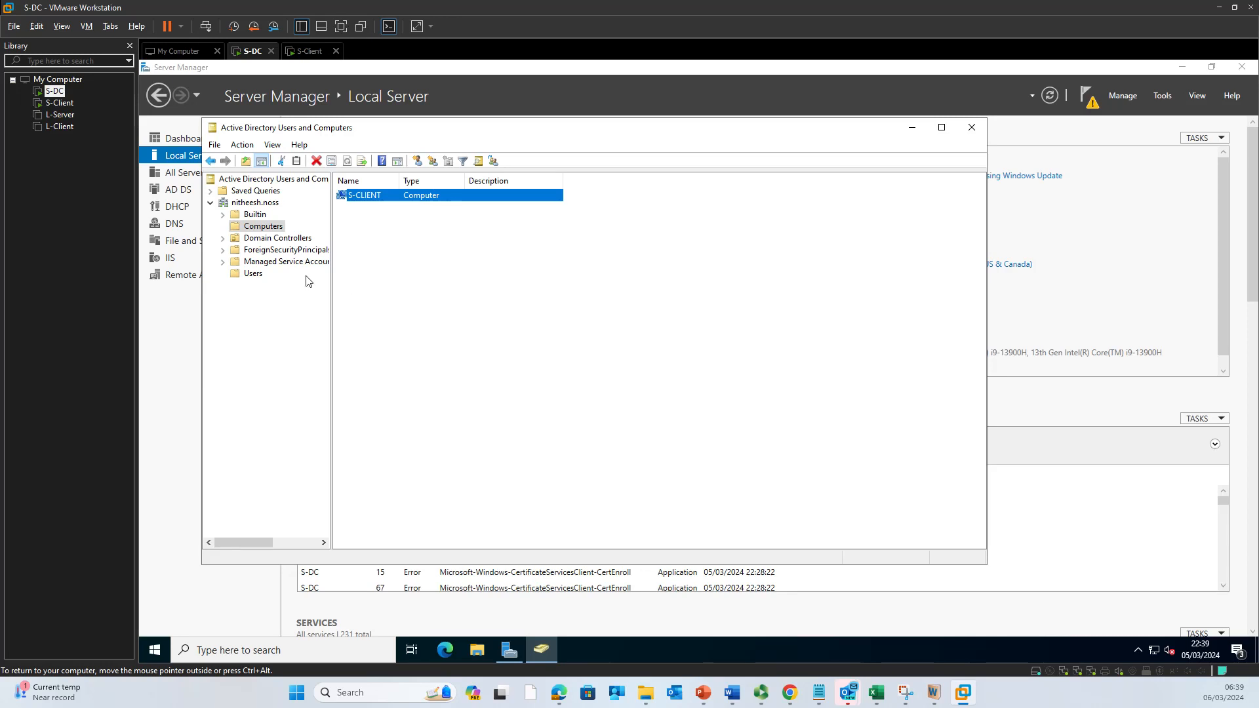
left_click(271, 275)
left_click(257, 274)
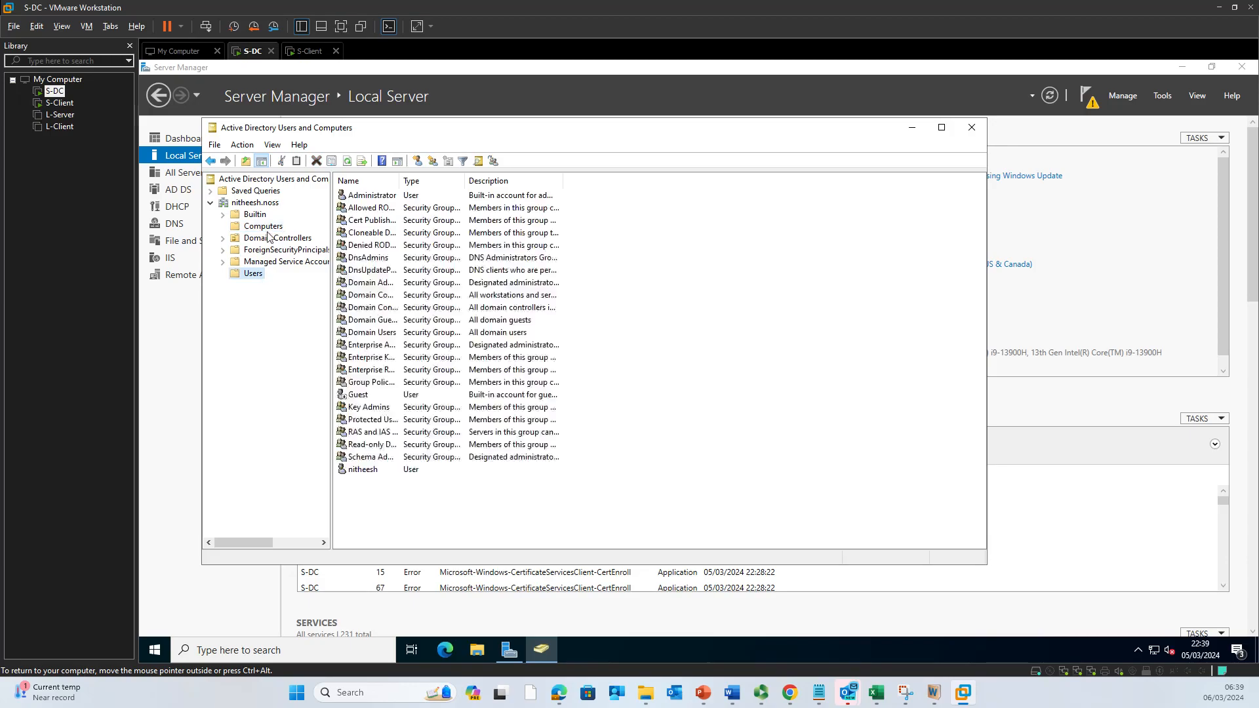
left_click(265, 227)
left_click(369, 195)
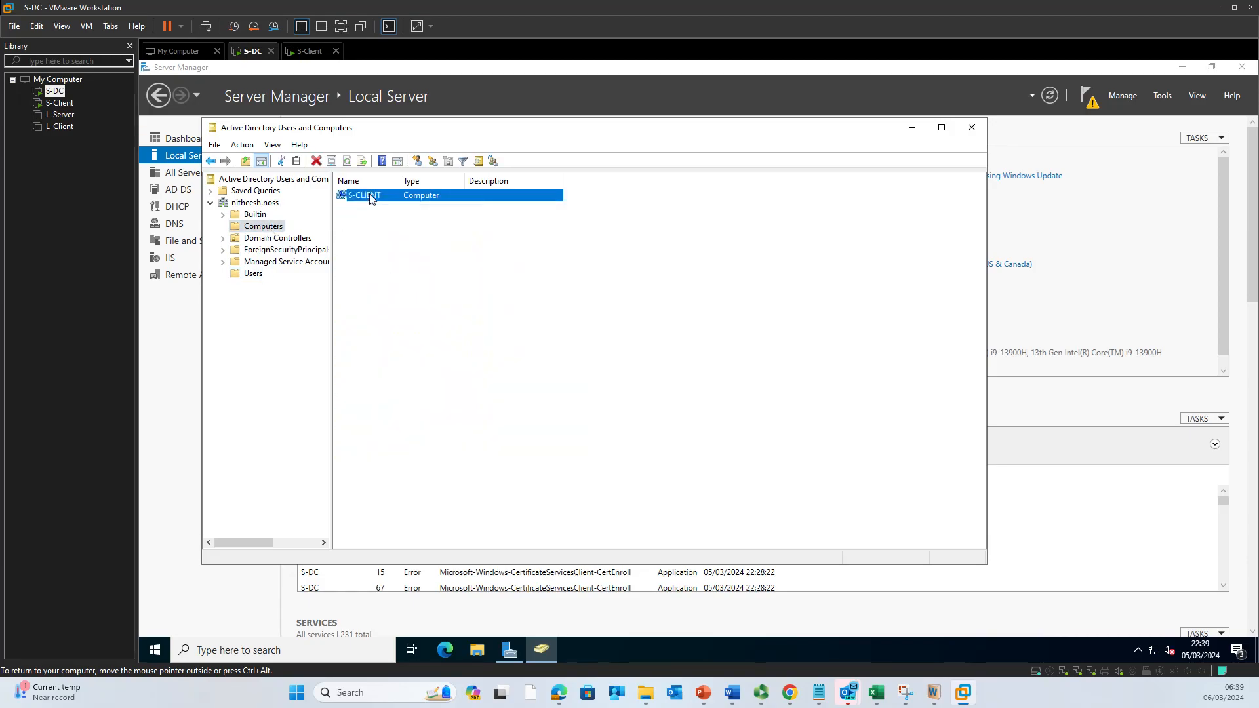
Step: Check S-CLIENT's operating system, Member Of and delegation properties, then close ADUC
right_click(369, 194)
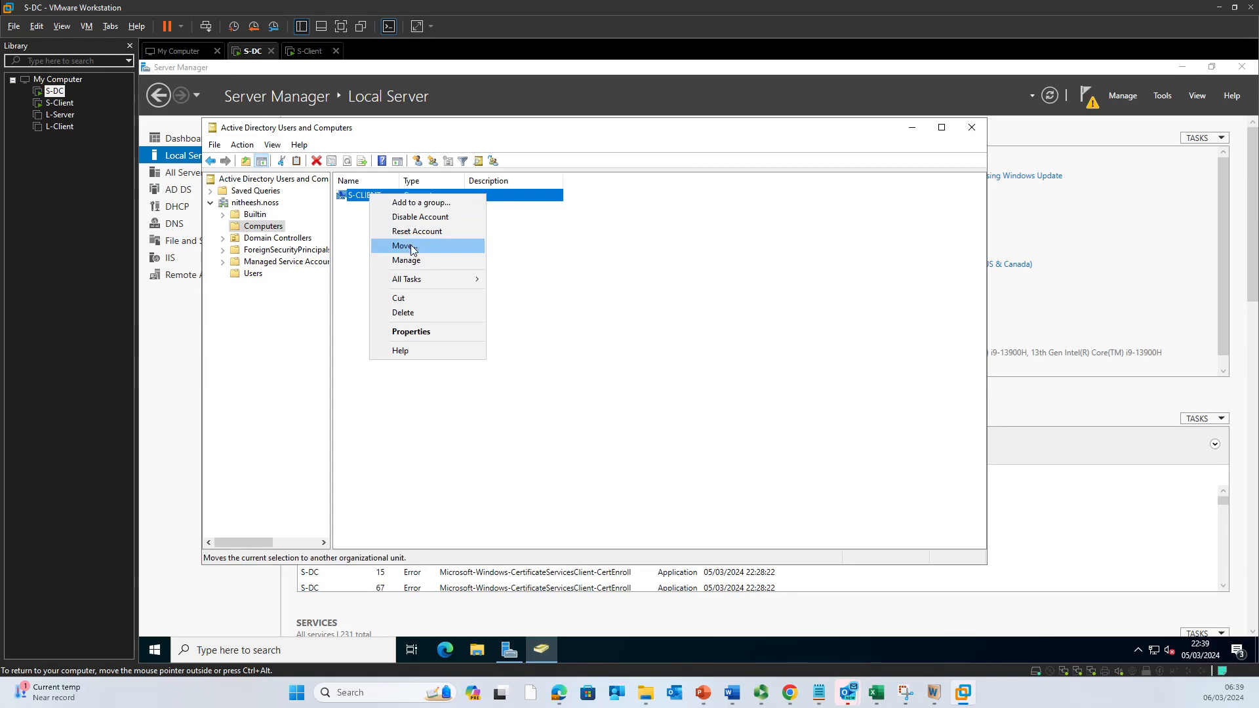
left_click(421, 334)
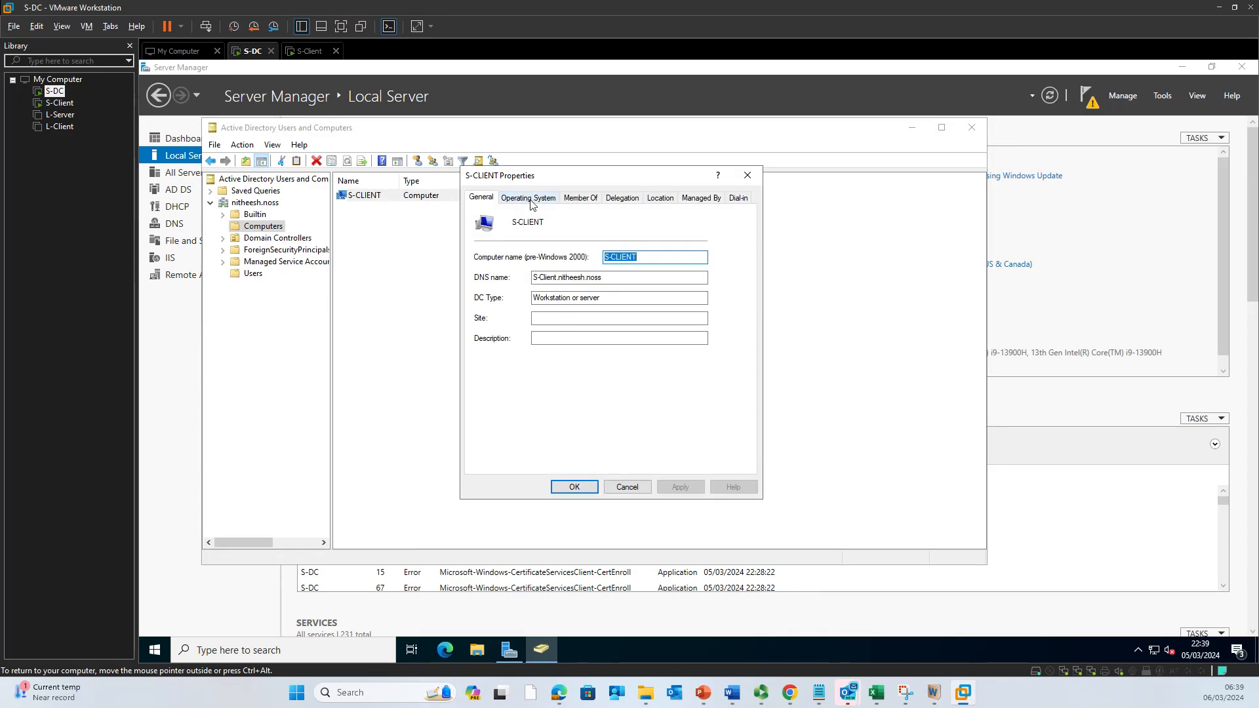
left_click(528, 198)
left_click(582, 200)
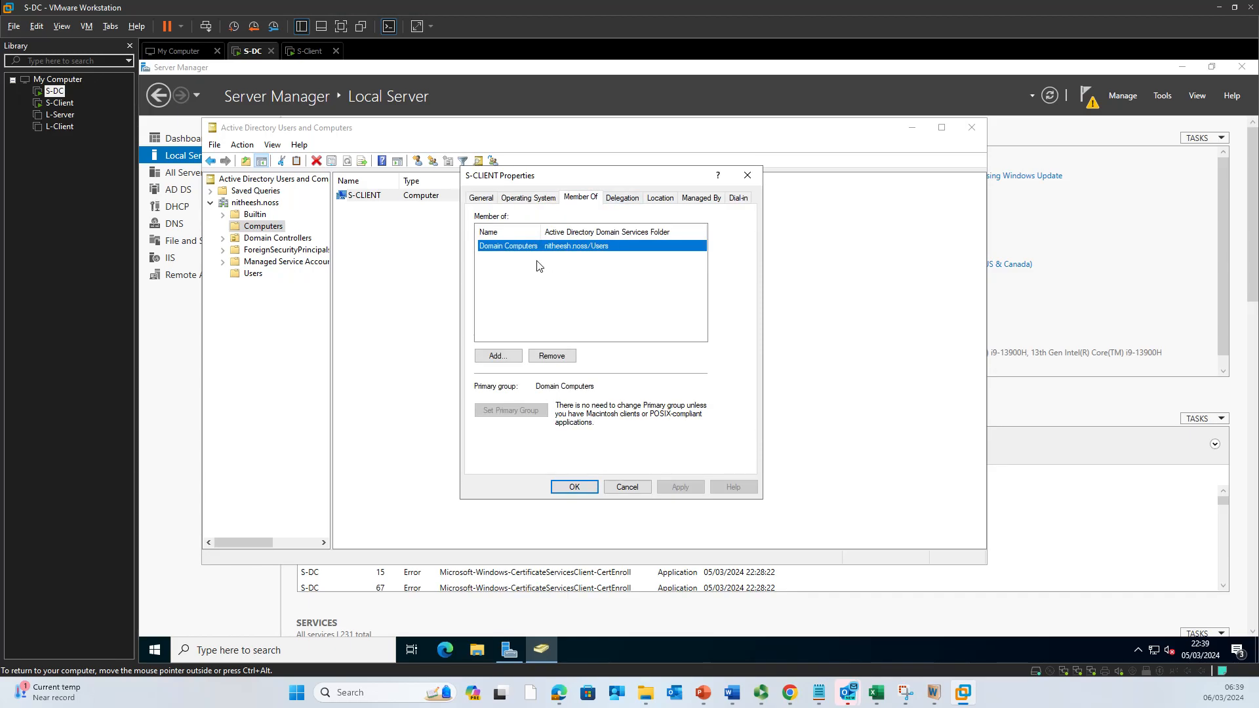
left_click(627, 200)
left_click(581, 199)
left_click(644, 486)
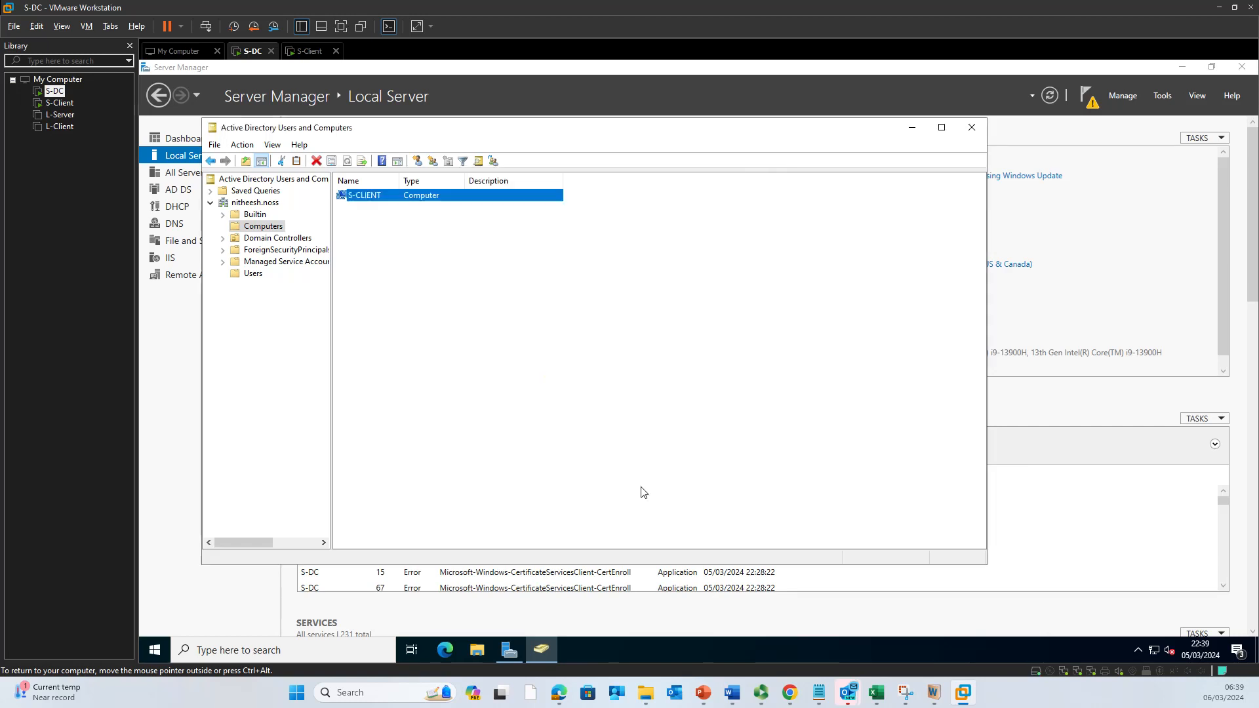
left_click(972, 128)
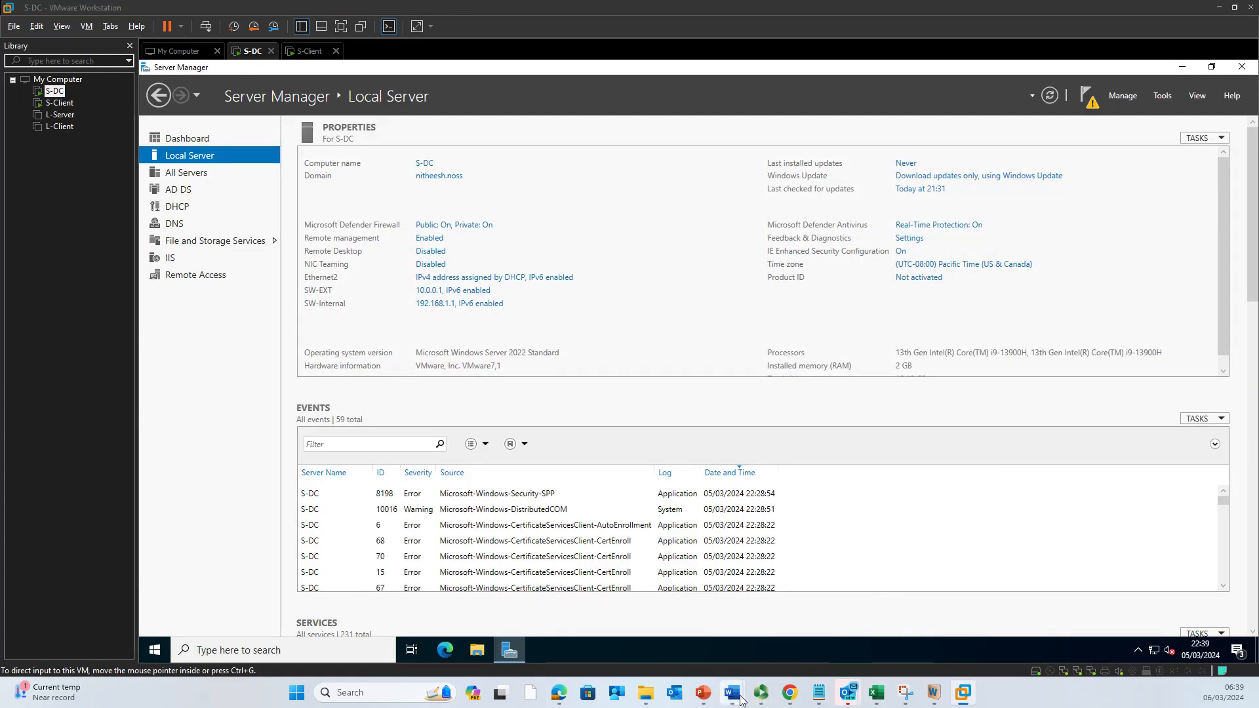
Step: Switch to the Setup the Network Word document and scroll through its network diagram and task list
mouse_move(740, 701)
left_click(800, 652)
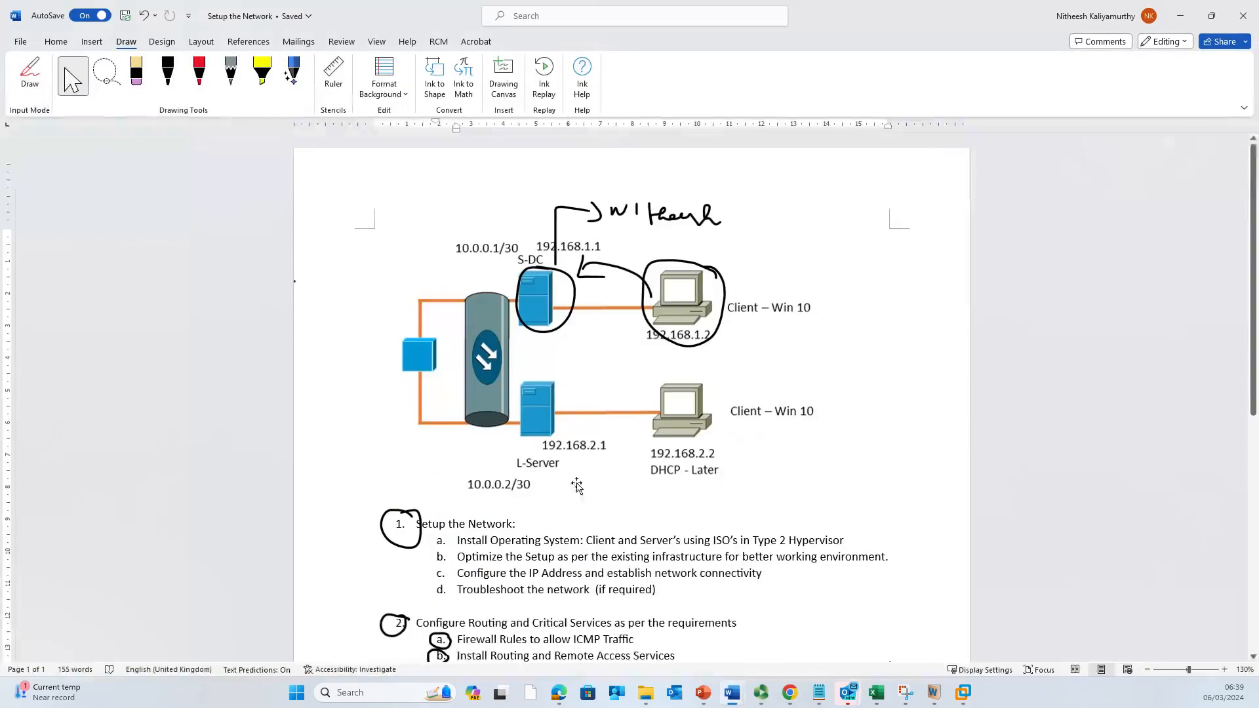
scroll(623, 481, "down", 2)
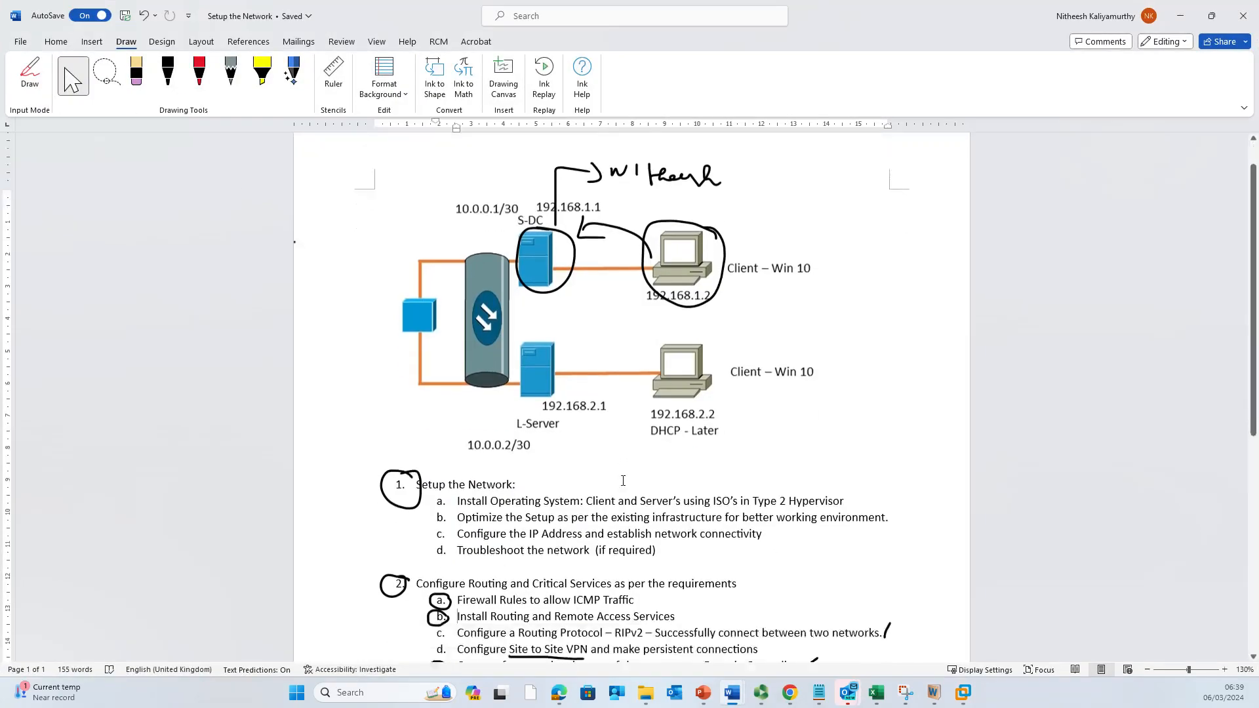
scroll(623, 481, "down", 5)
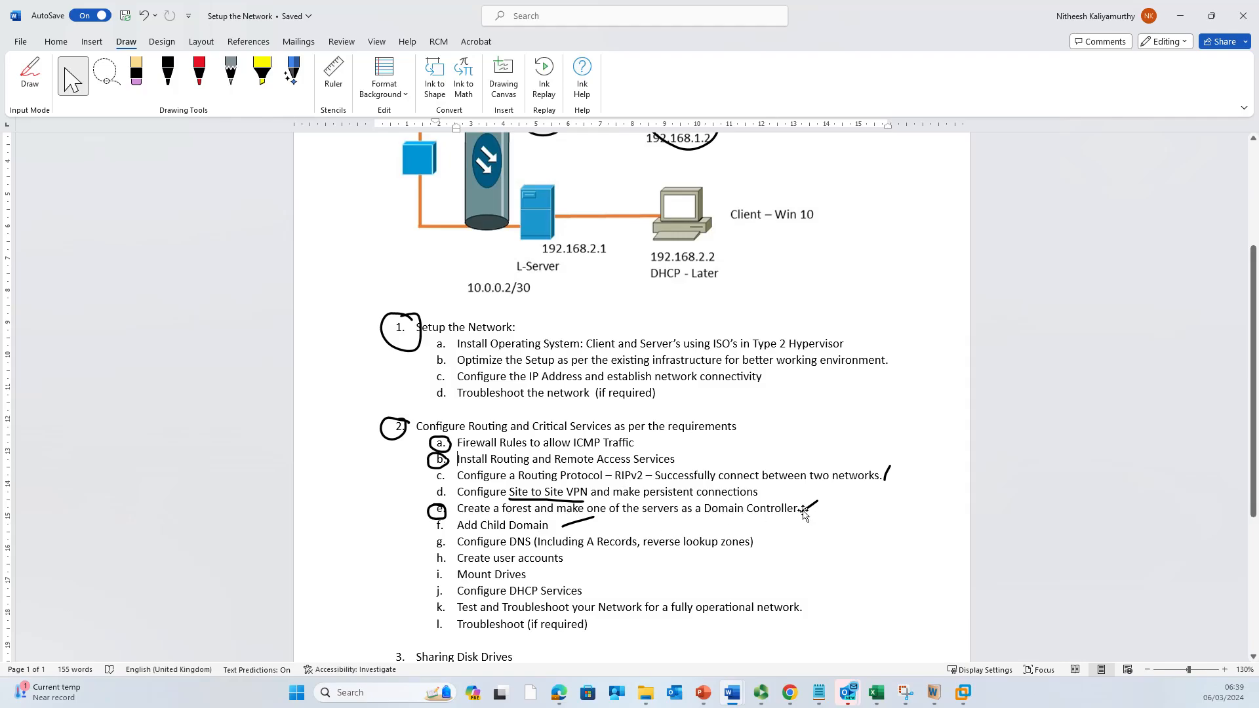
scroll(684, 513, "up", 4)
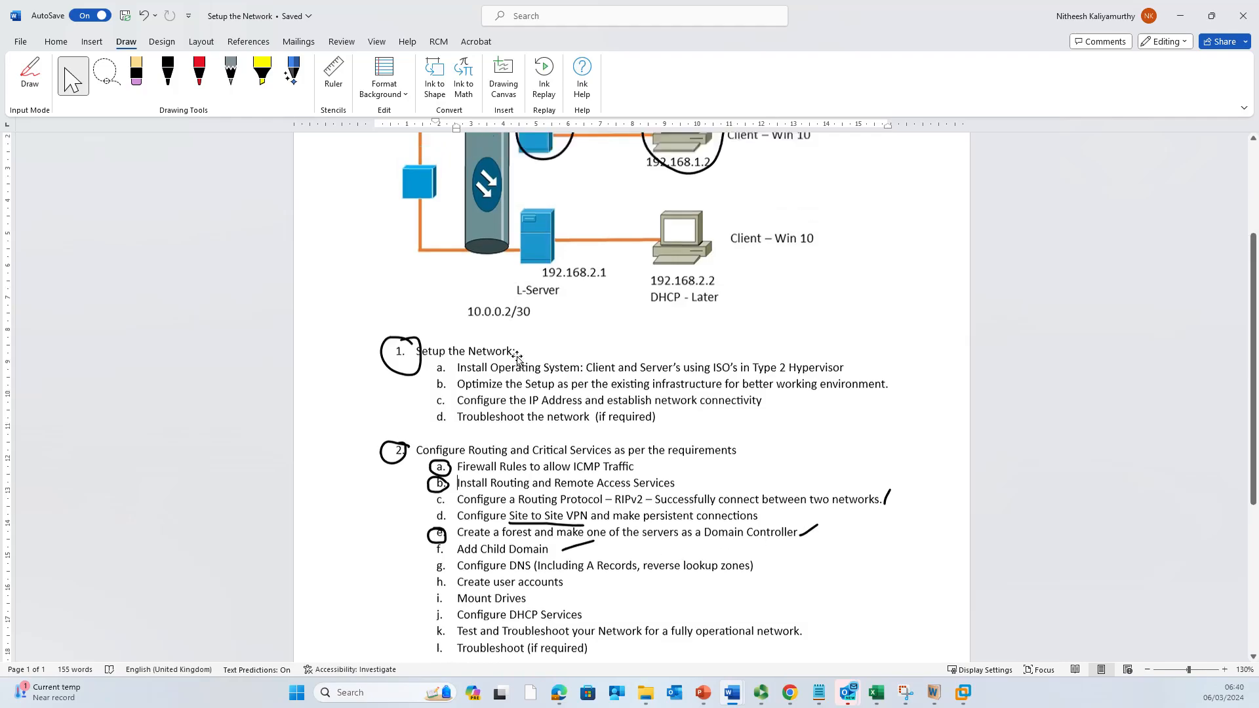
scroll(671, 479, "down", 5)
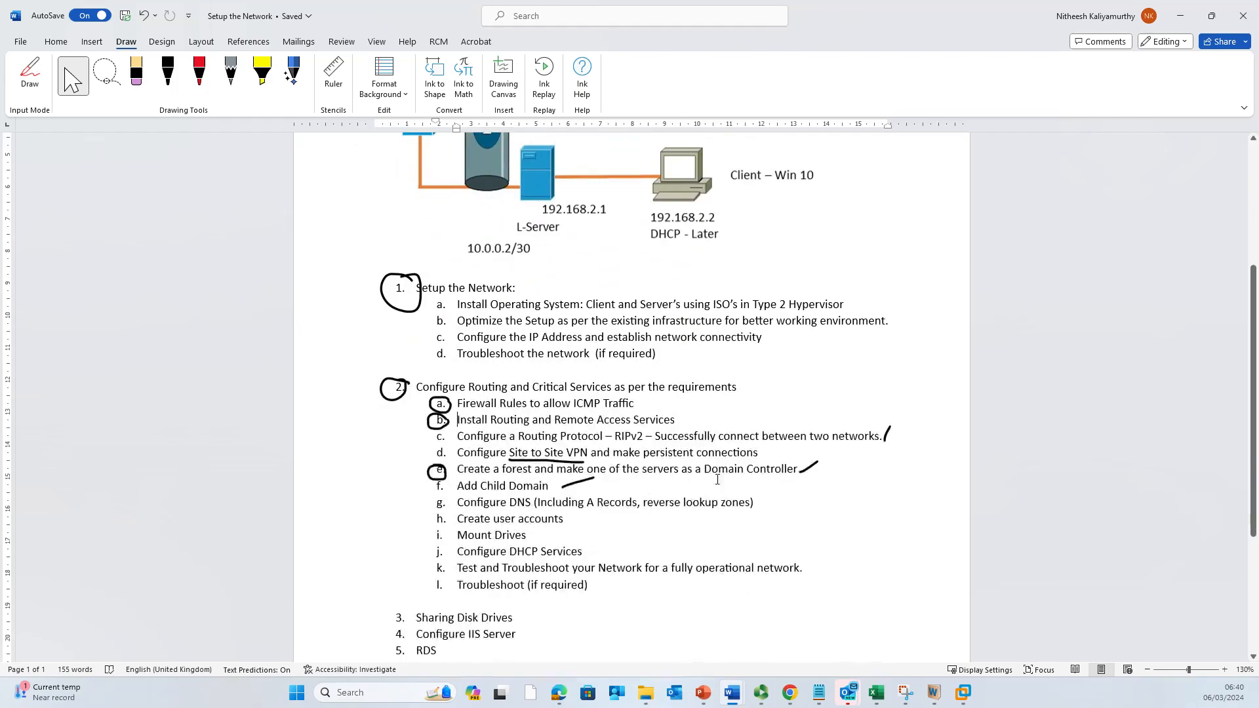
scroll(705, 496, "up", 5)
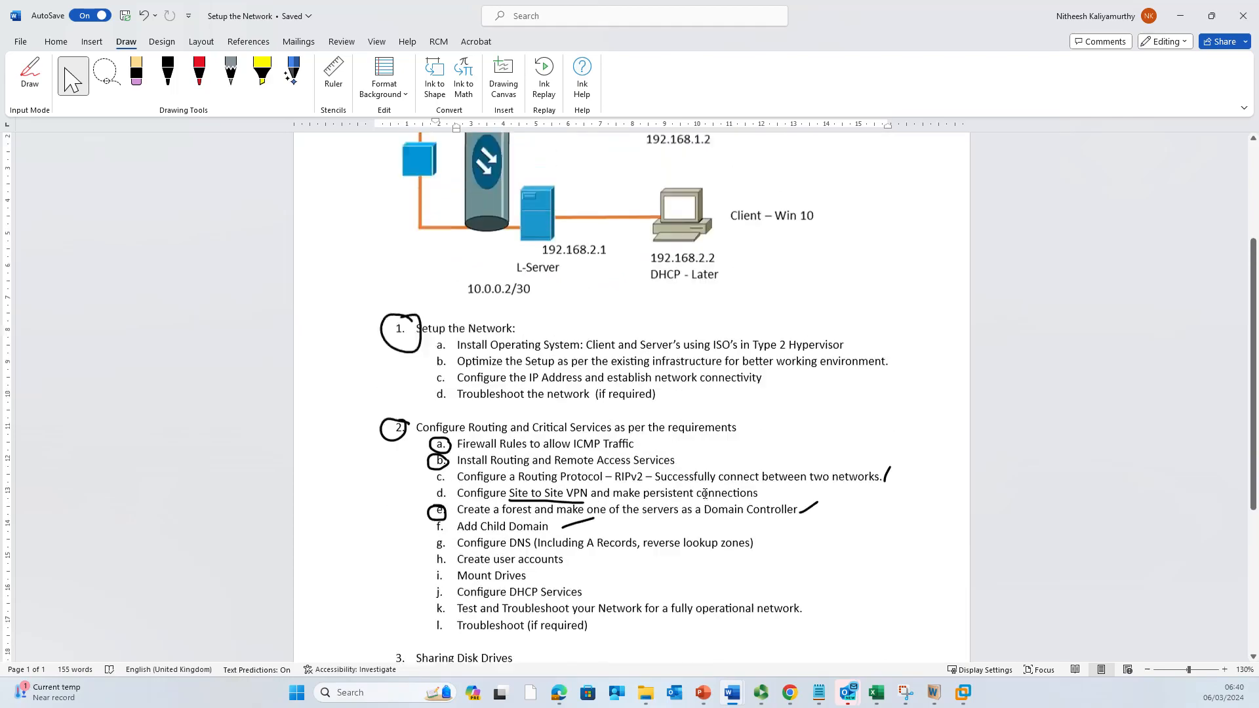
scroll(694, 308, "up", 1)
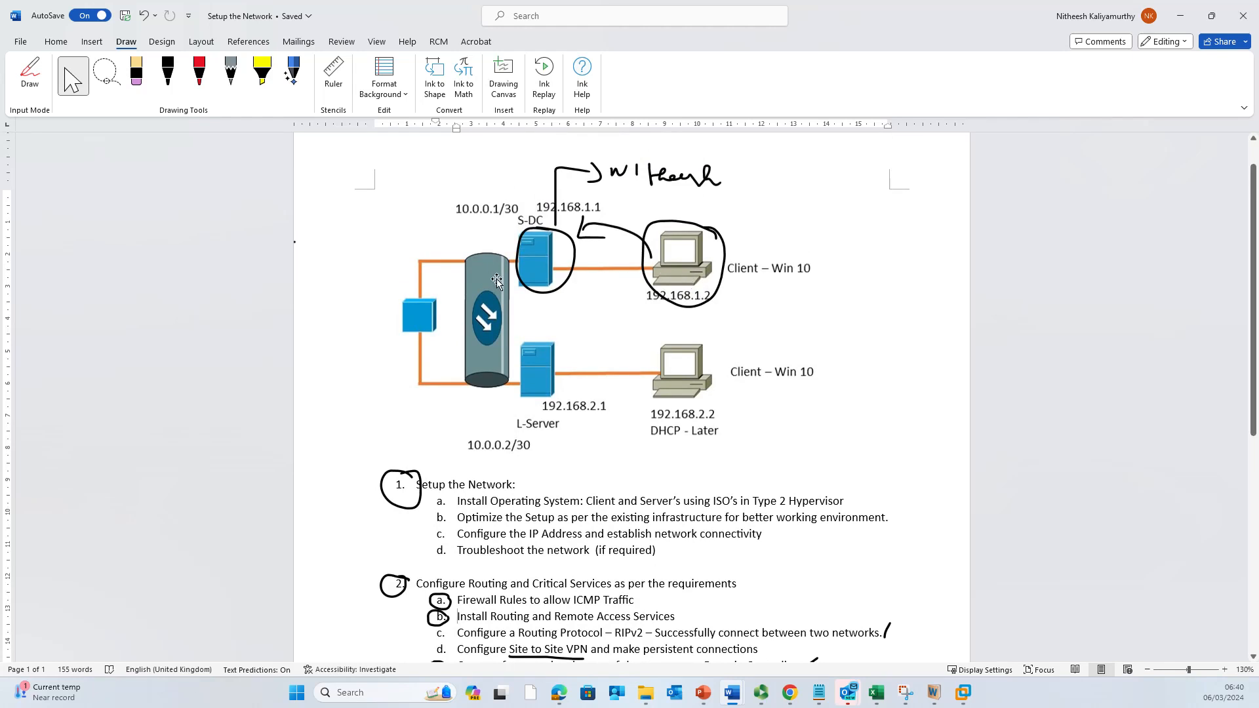
scroll(631, 433, "down", 3)
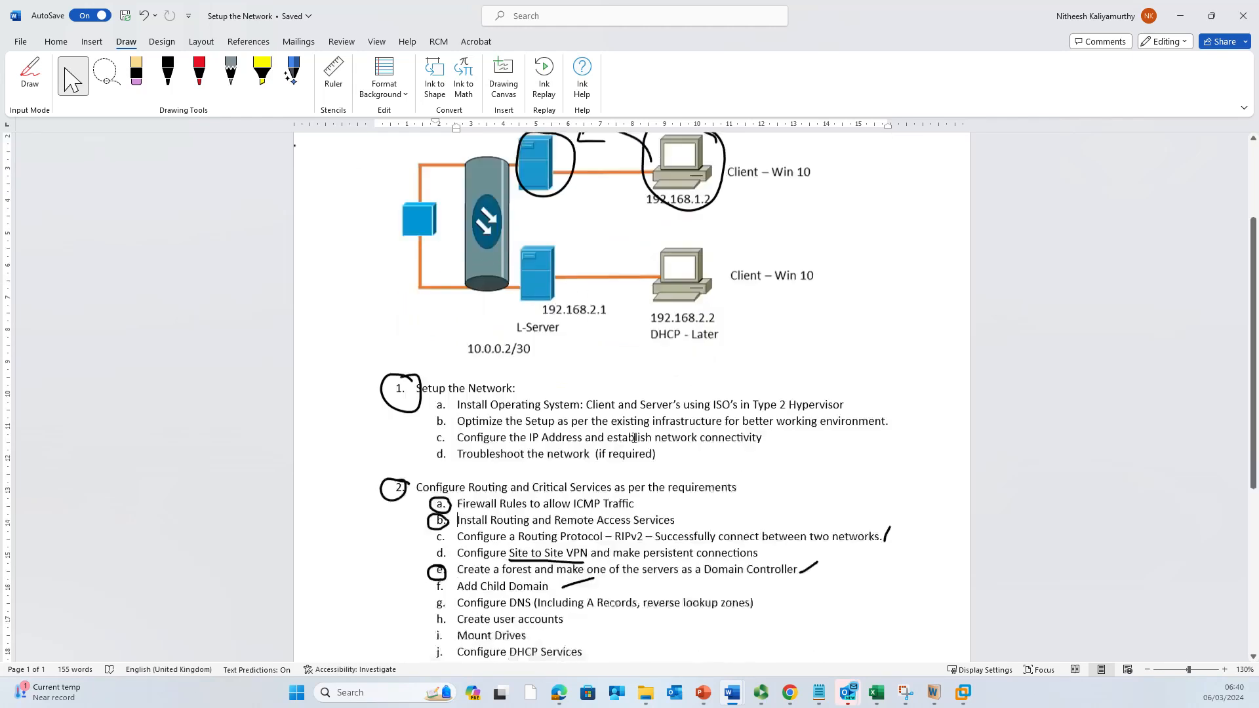
scroll(634, 438, "down", 1)
scroll(634, 438, "down", 3)
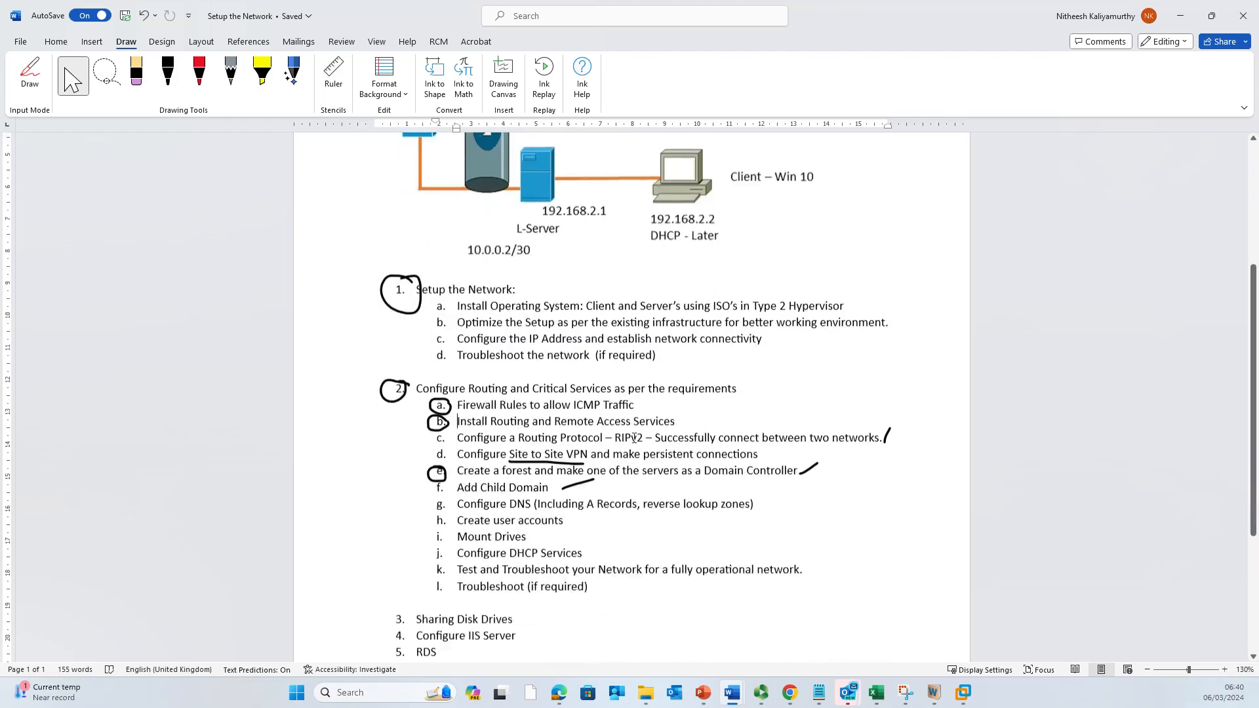
scroll(548, 504, "up", 4)
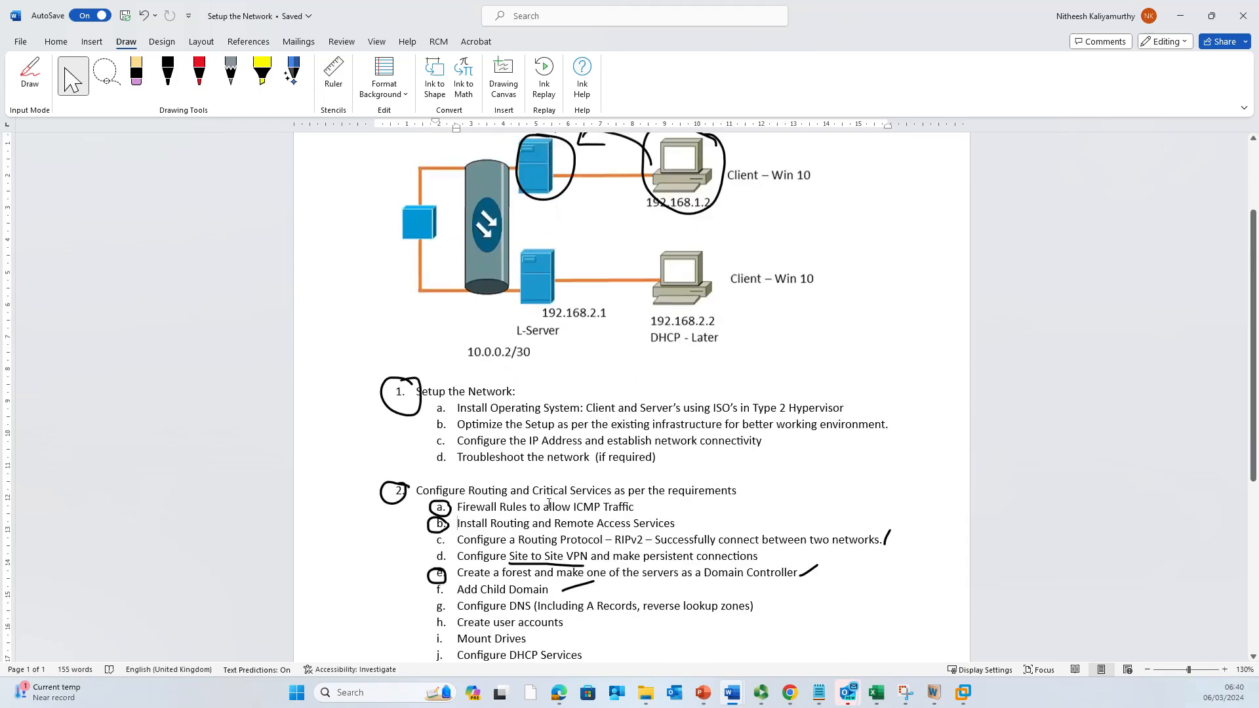